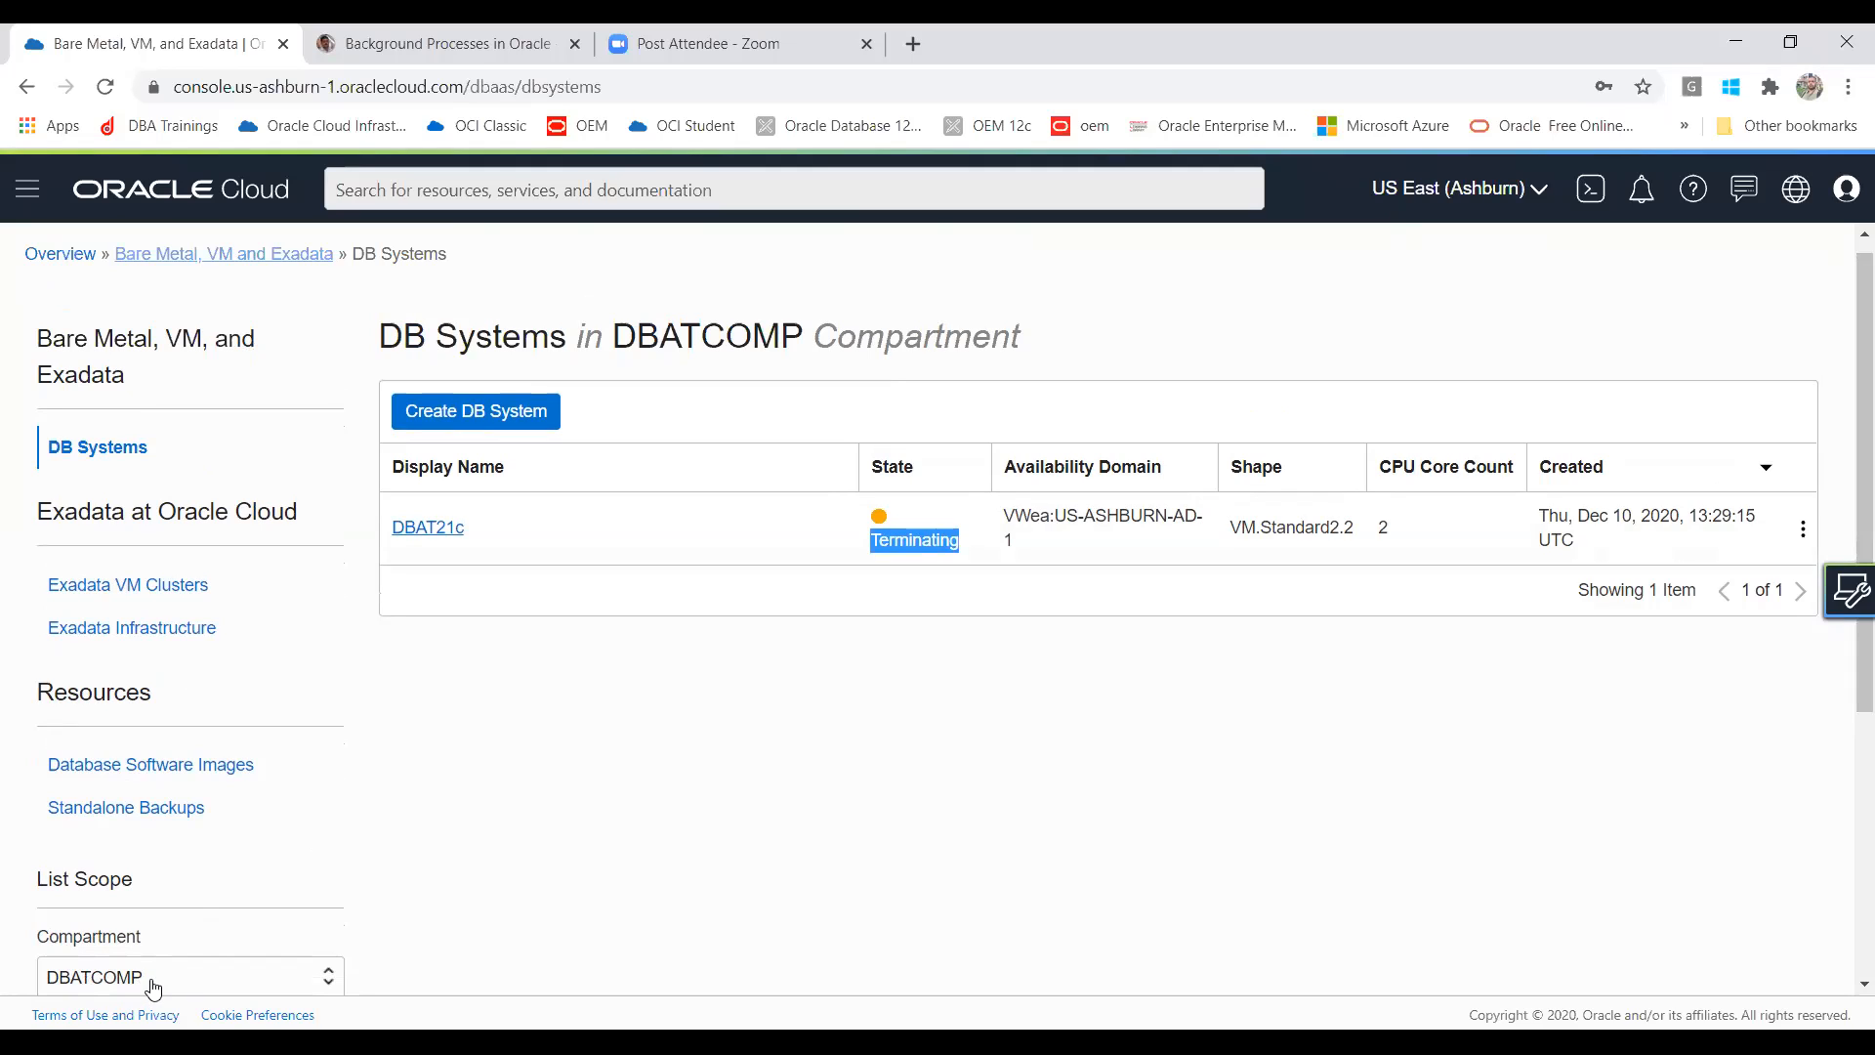
# Step: Set the DB systems list scope to the DBATCOMP compartment and start creating a new DB system
pyautogui.click(154, 980)
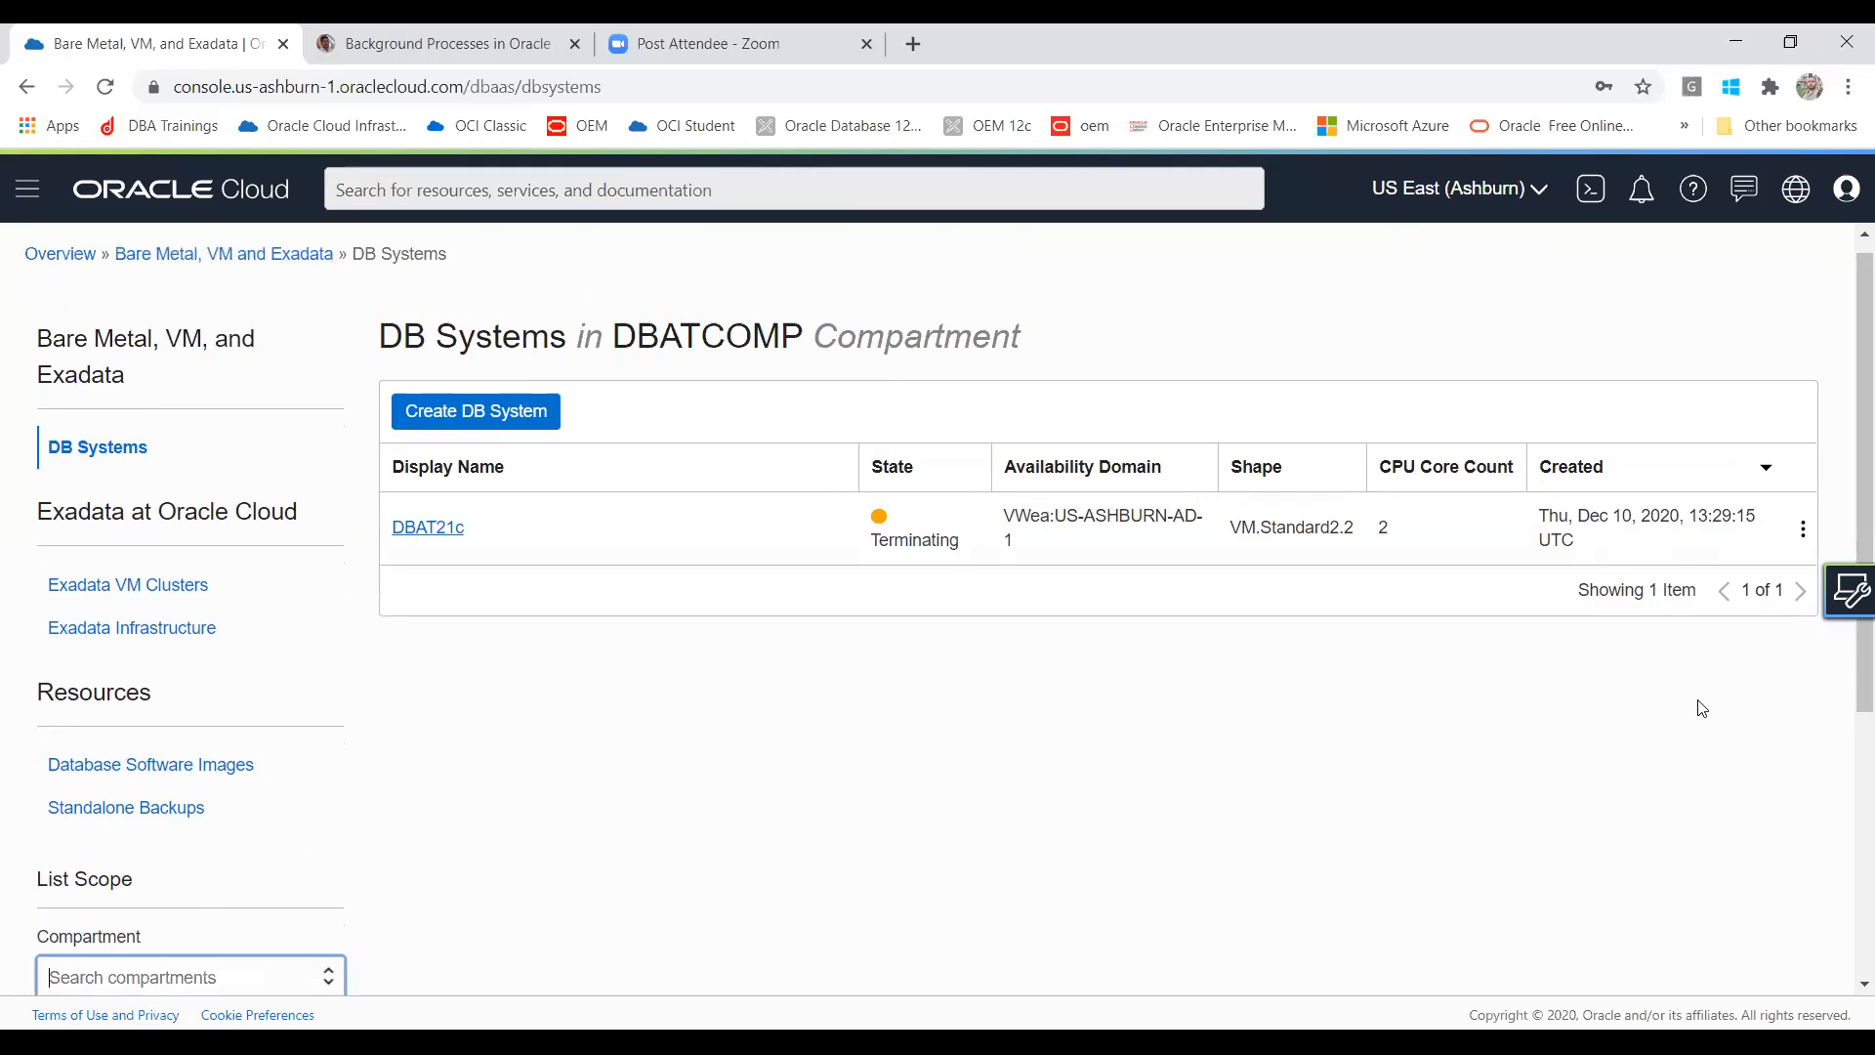
pyautogui.moveTo(1850, 438); pyautogui.dragTo(1840, 555)
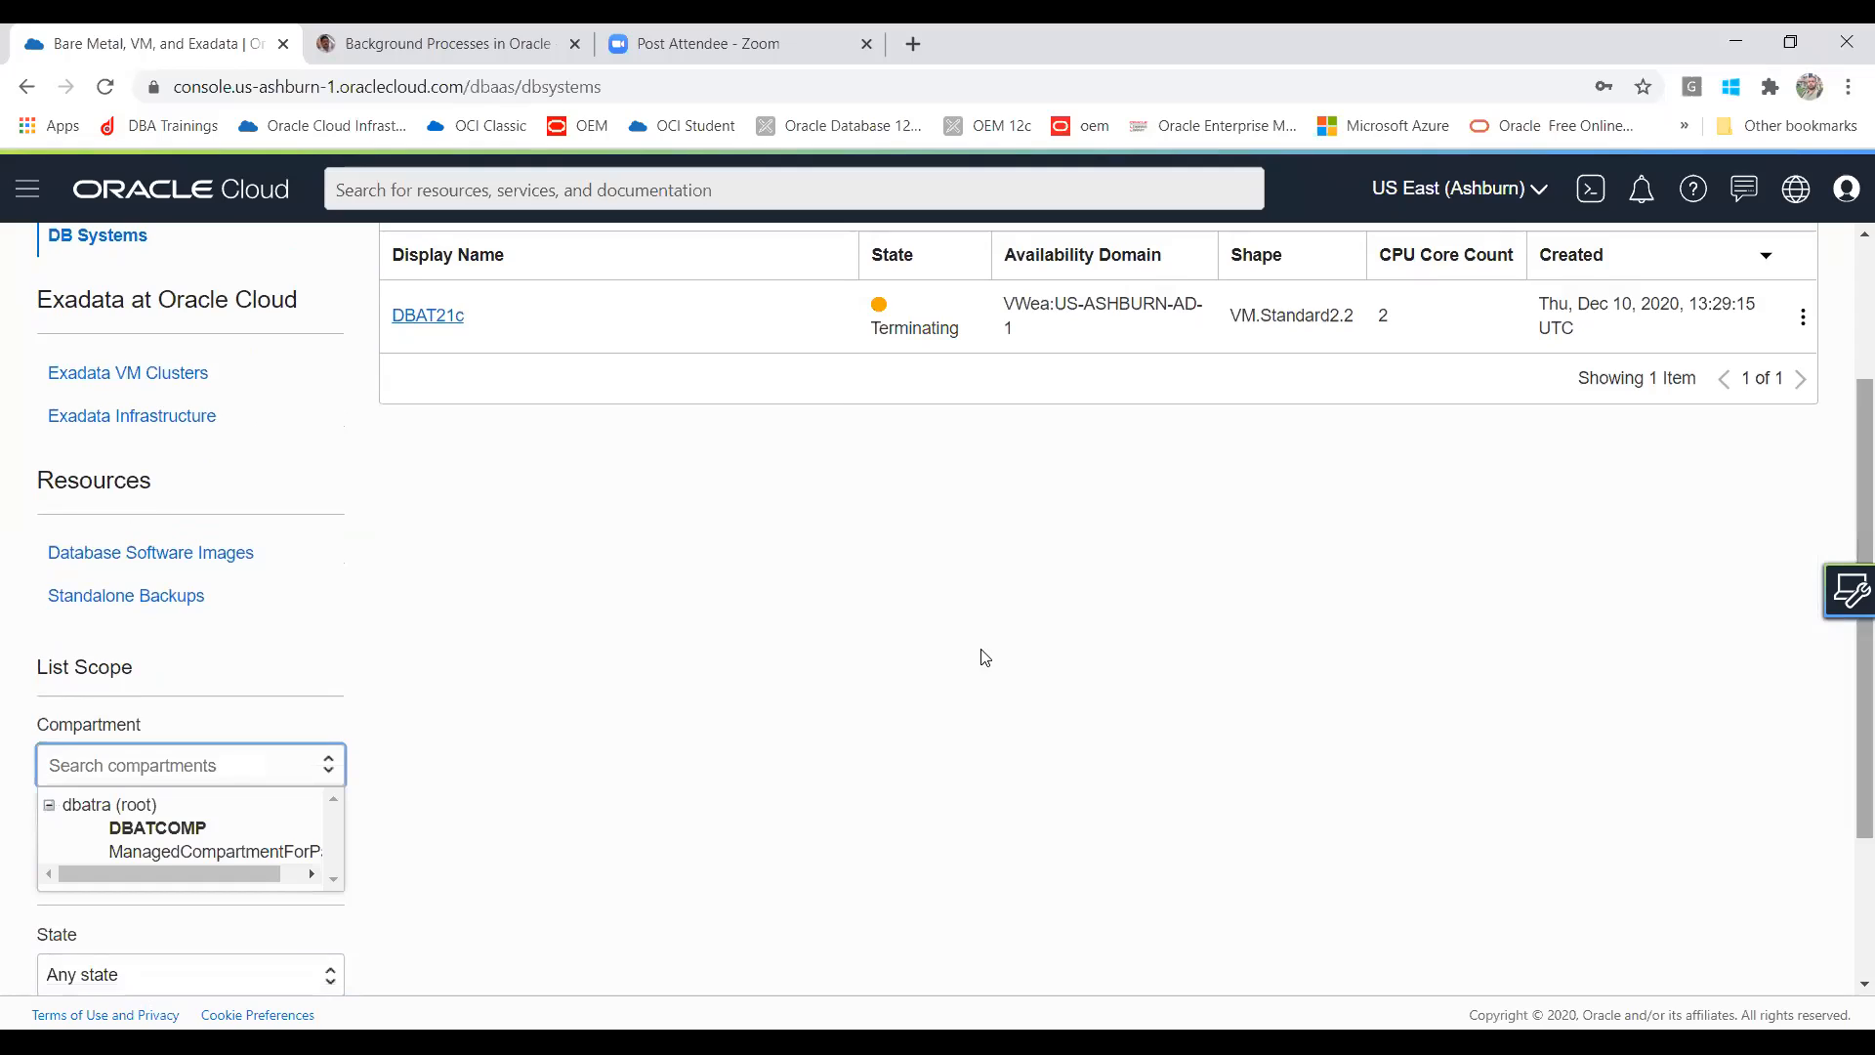
pyautogui.click(173, 828)
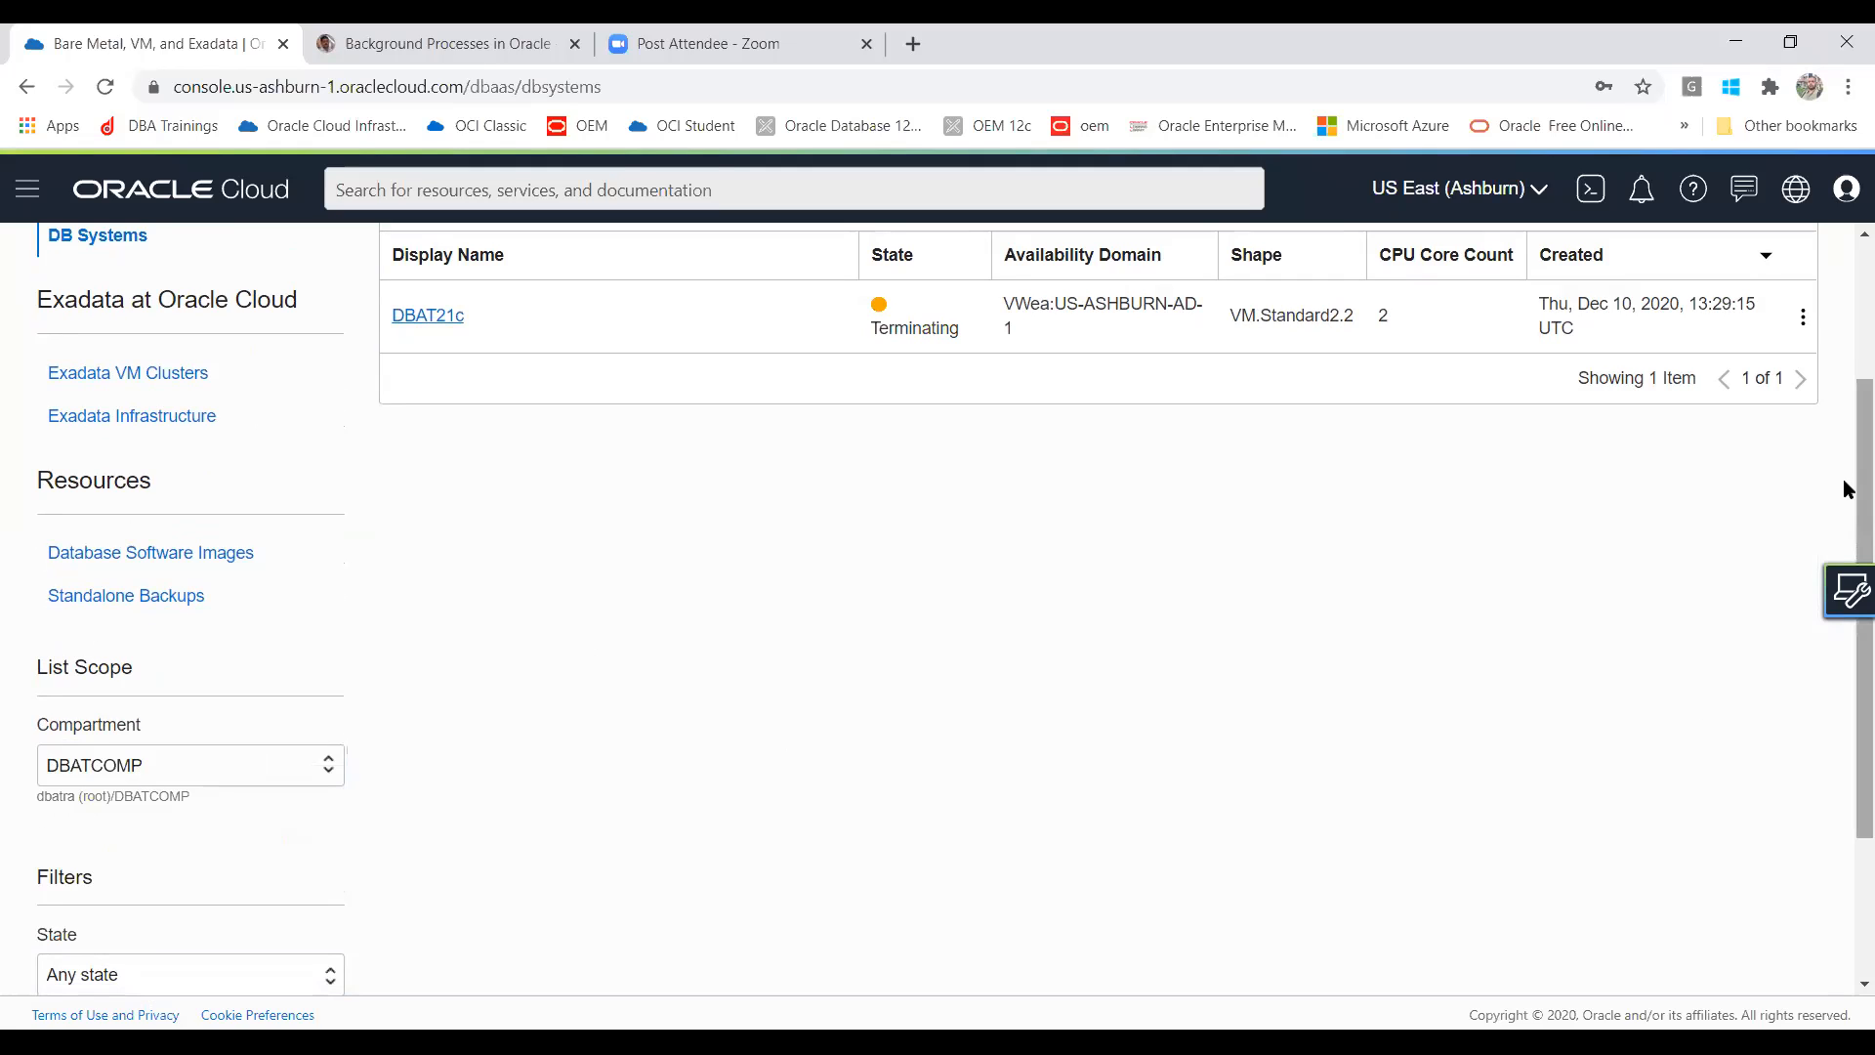
pyautogui.scroll(3, 1849, 415)
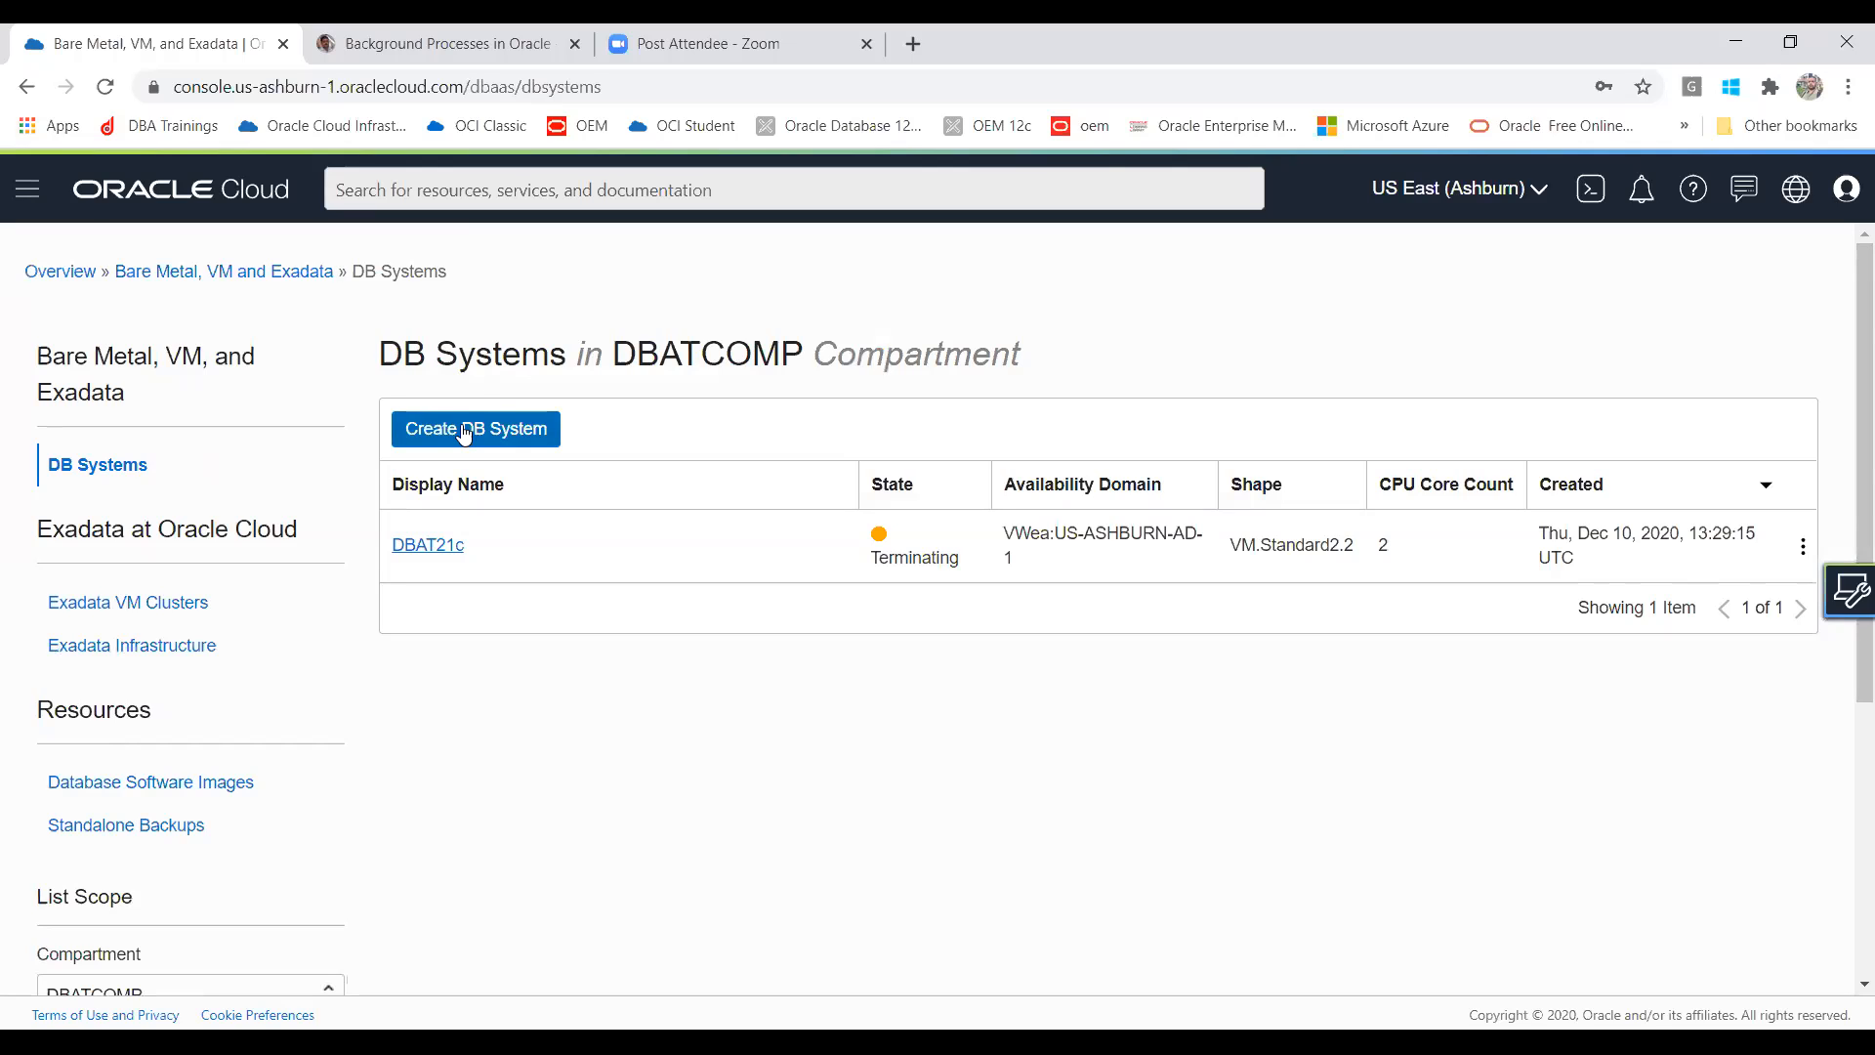
pyautogui.click(466, 430)
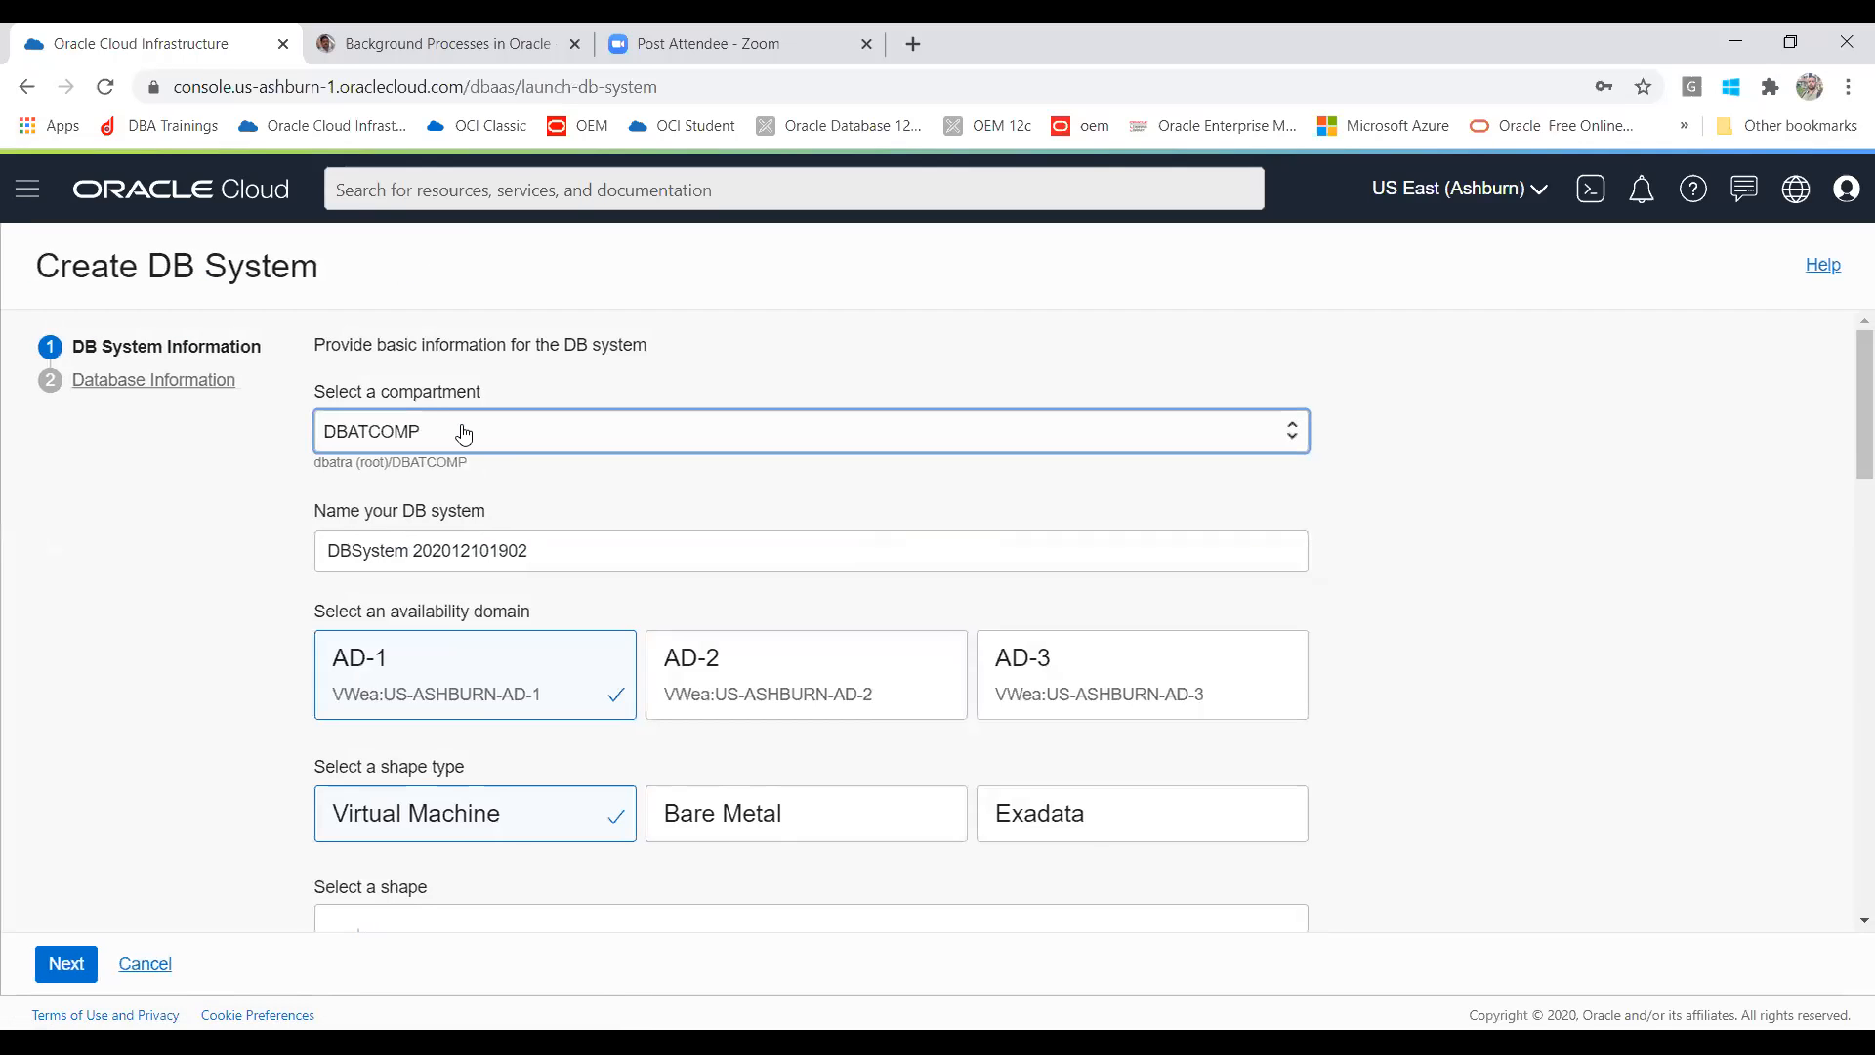
# Step: Keep the DBATCOMP compartment, name the DB system DBAT20c and place it in availability domain AD-2
pyautogui.click(532, 424)
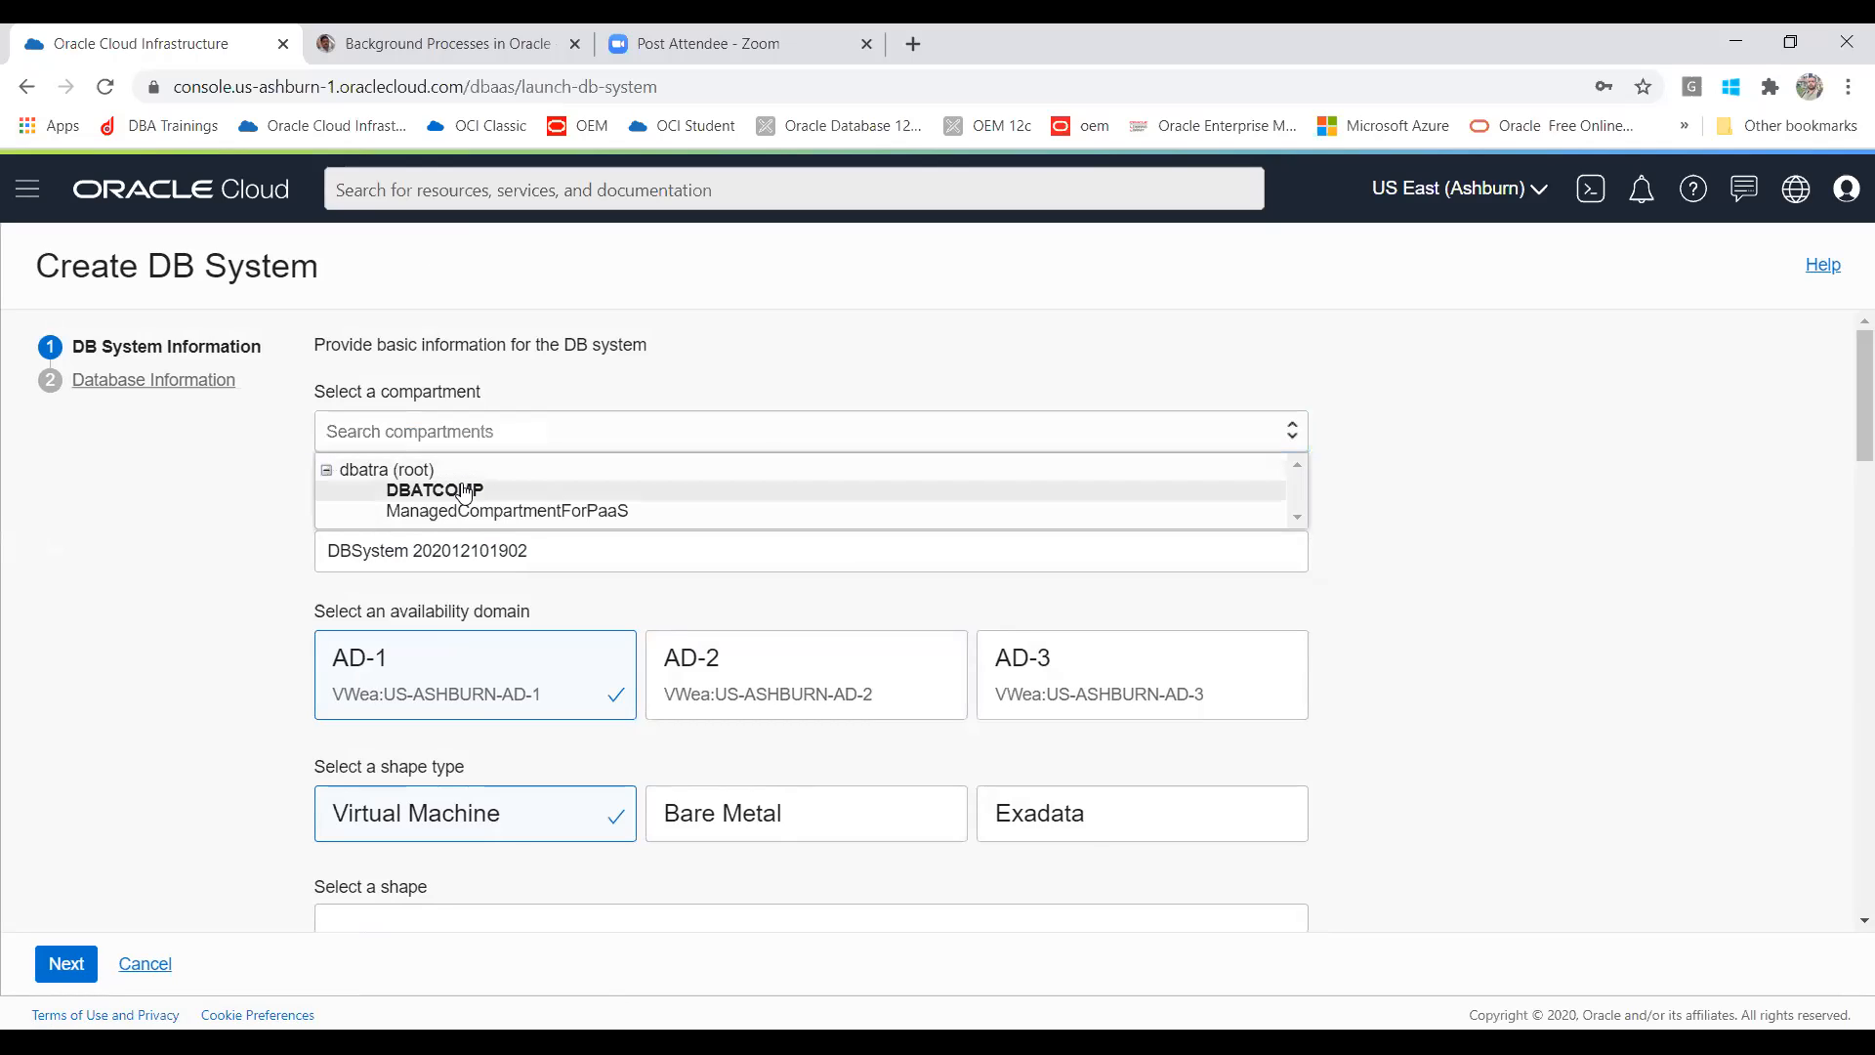
pyautogui.click(1624, 450)
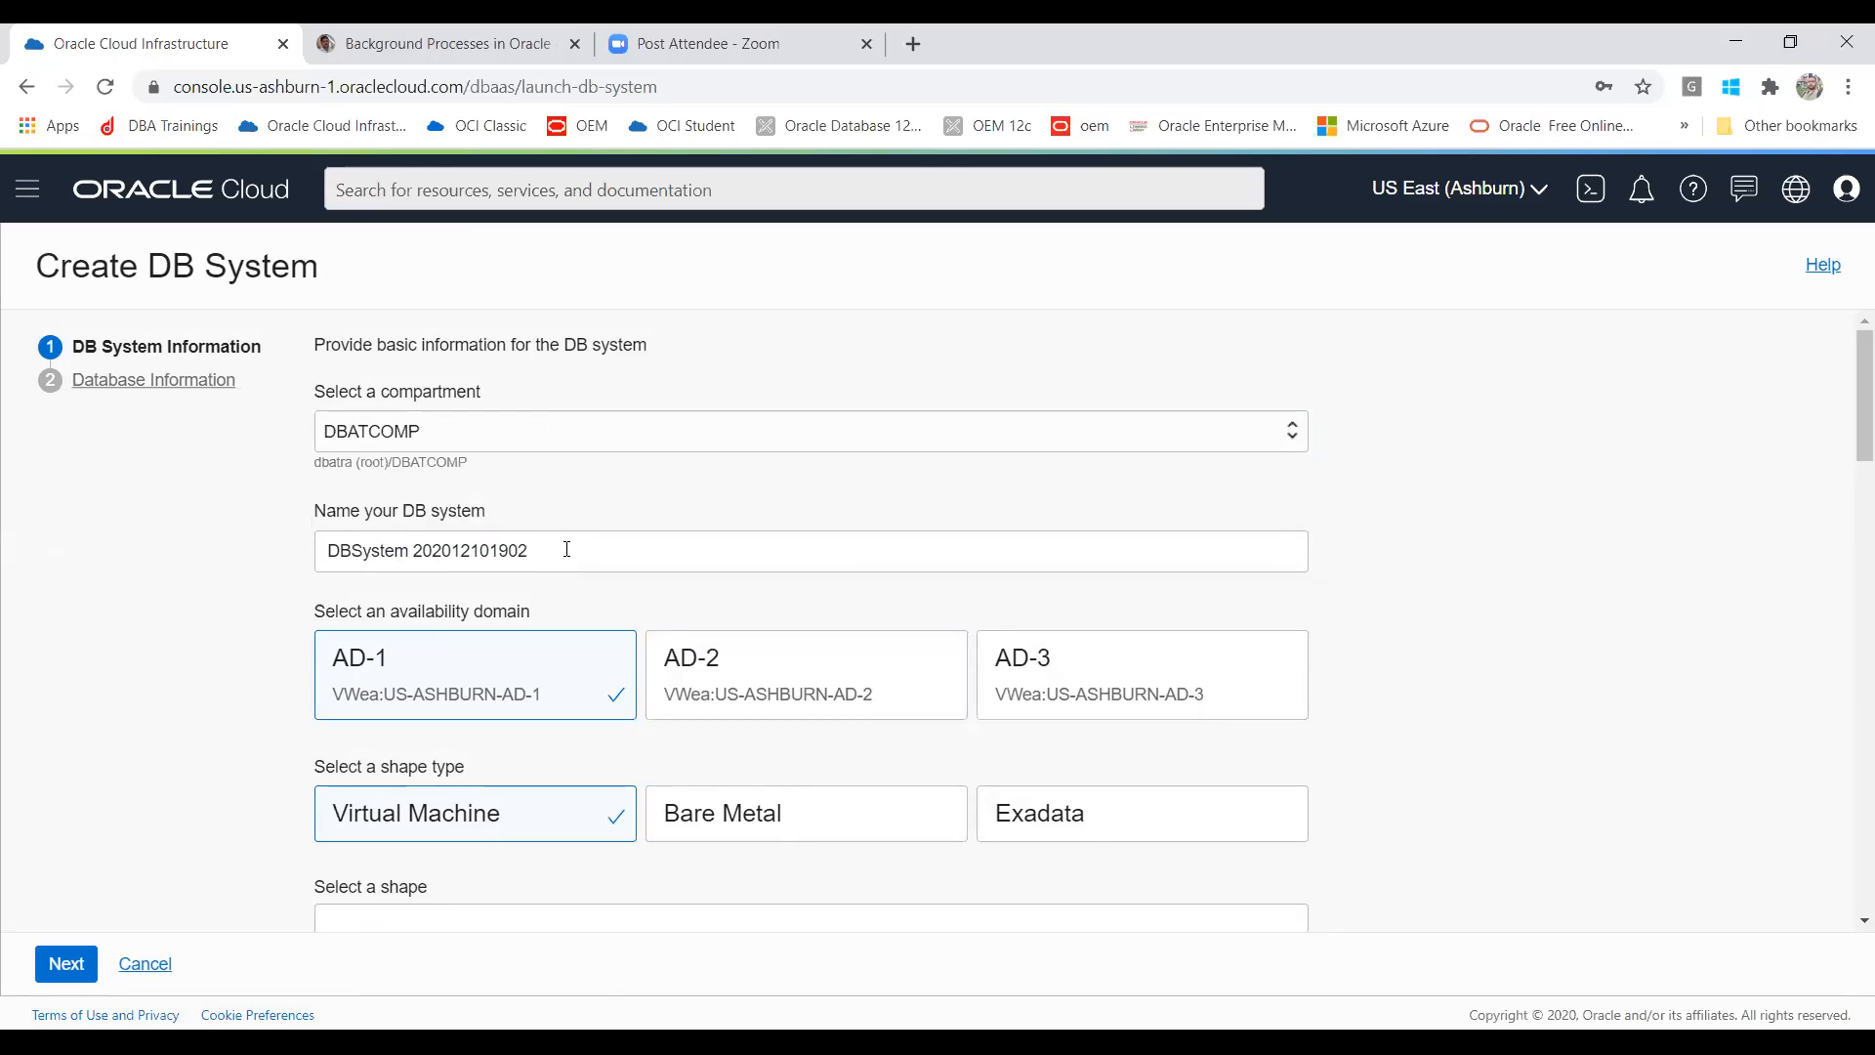
pyautogui.moveTo(567, 549); pyautogui.dragTo(259, 564)
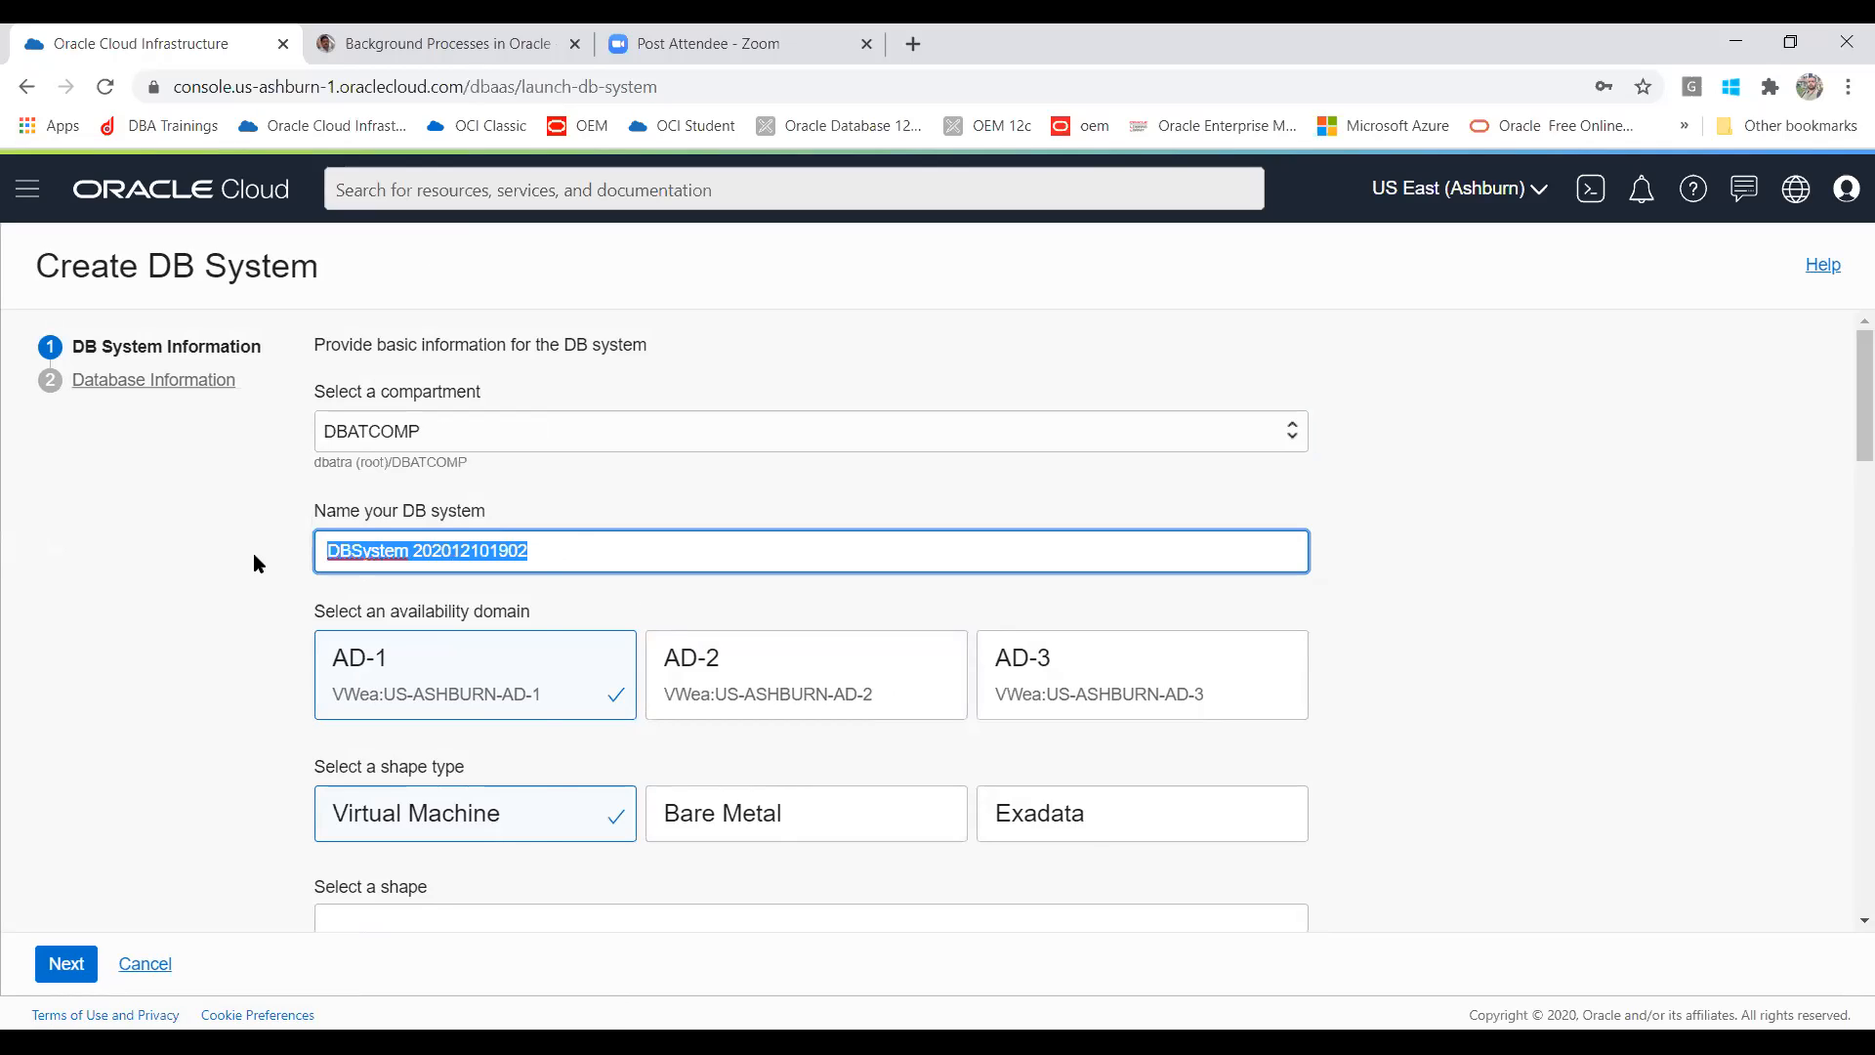
pyautogui.write('DBAT20c')
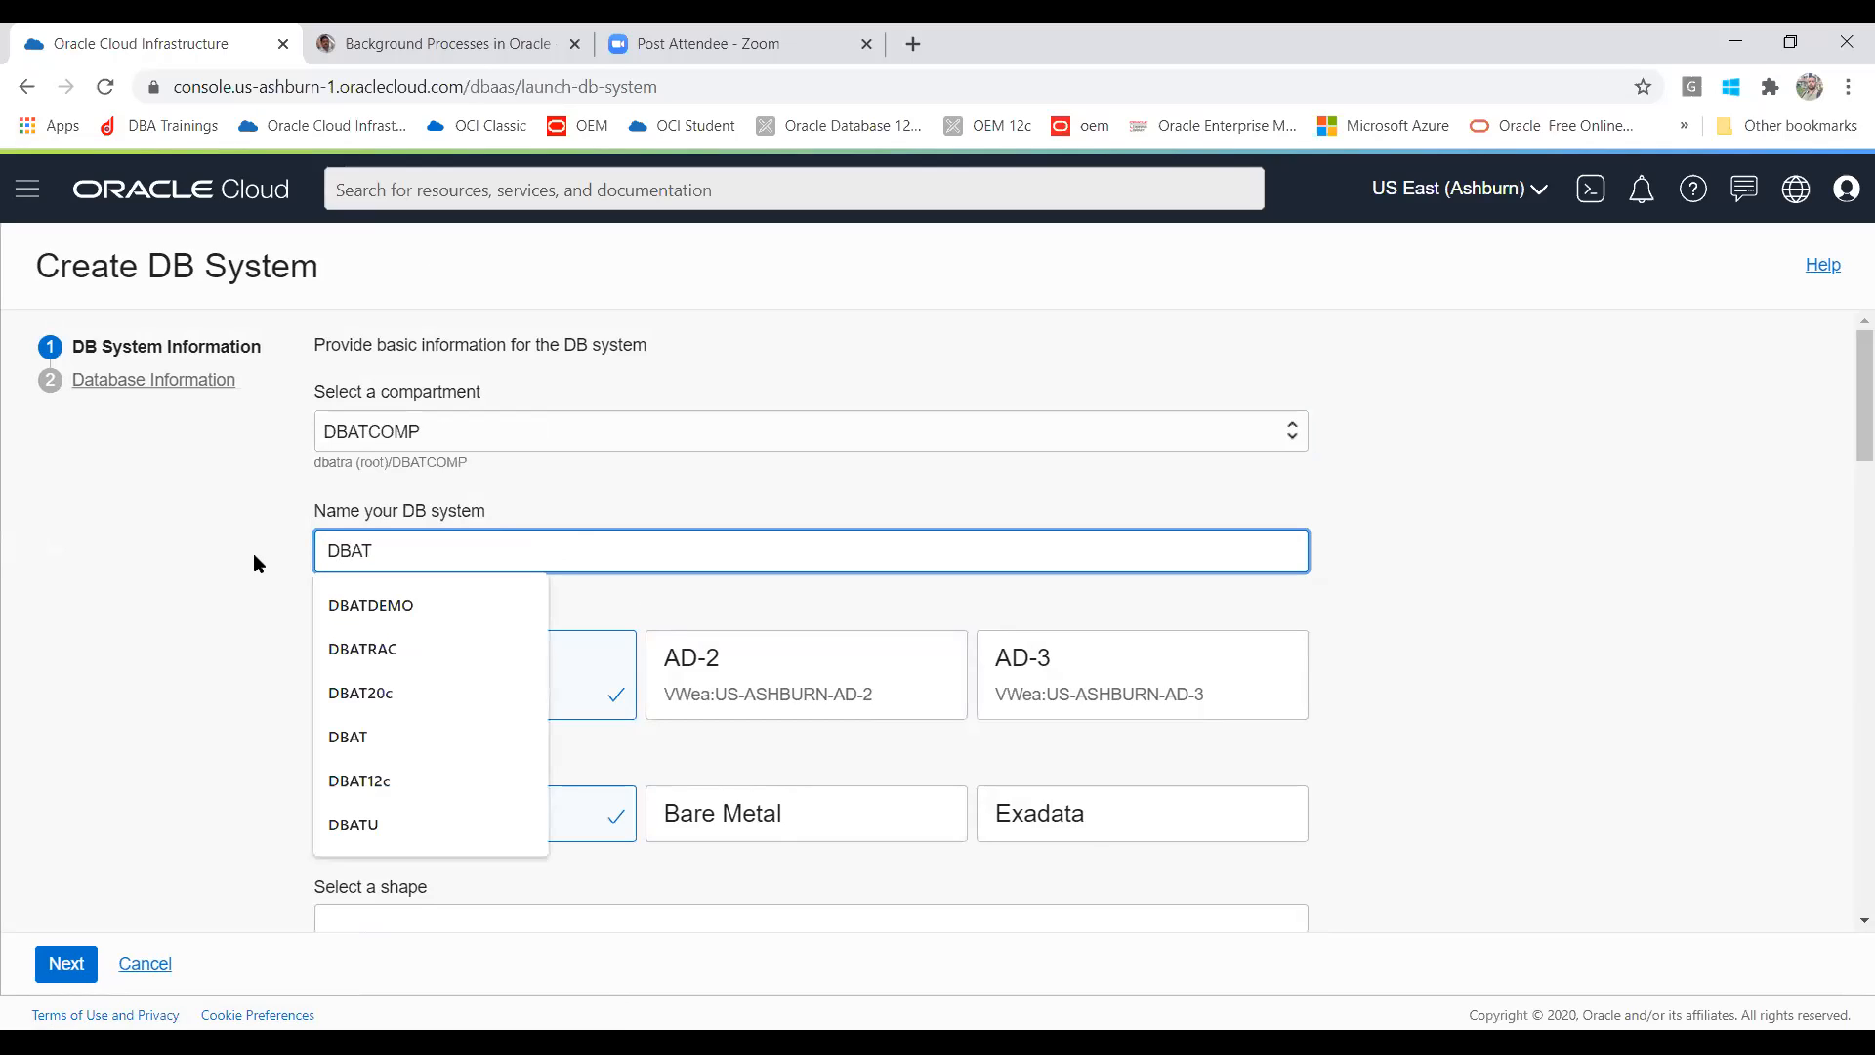
pyautogui.click(338, 703)
pyautogui.click(166, 662)
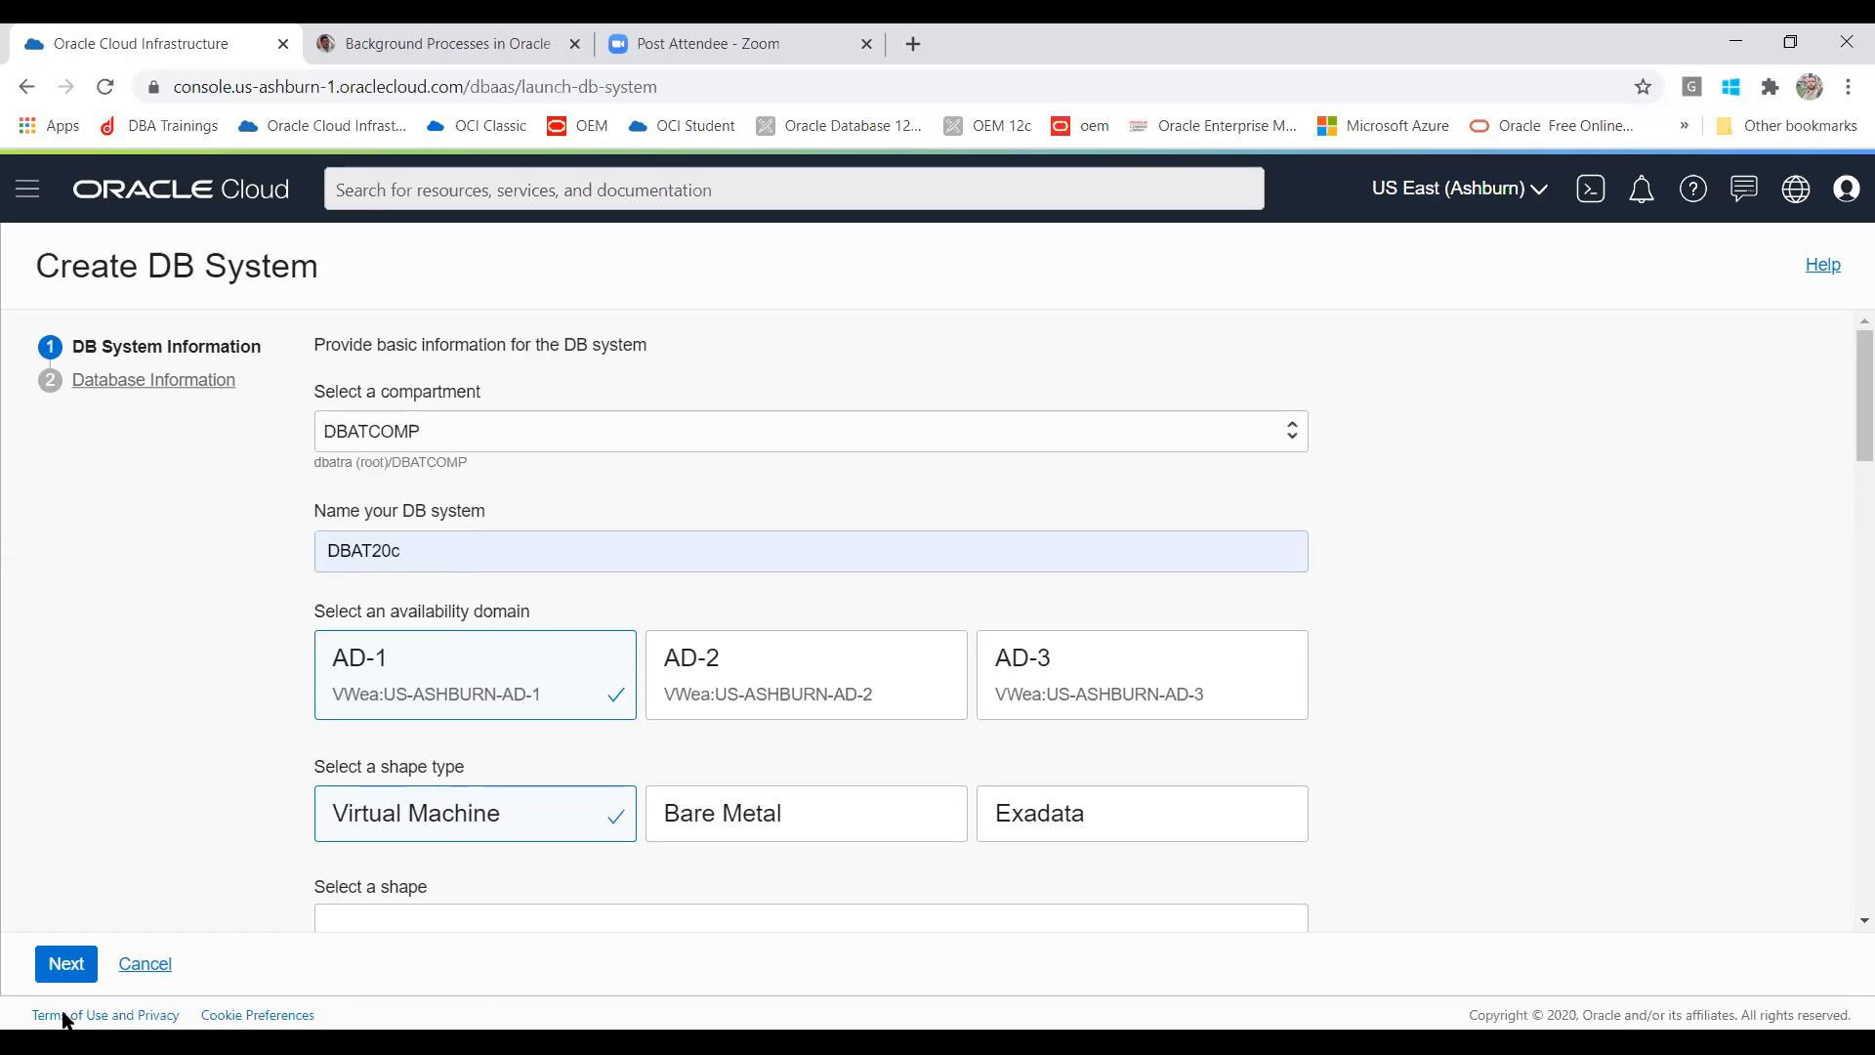
pyautogui.click(747, 714)
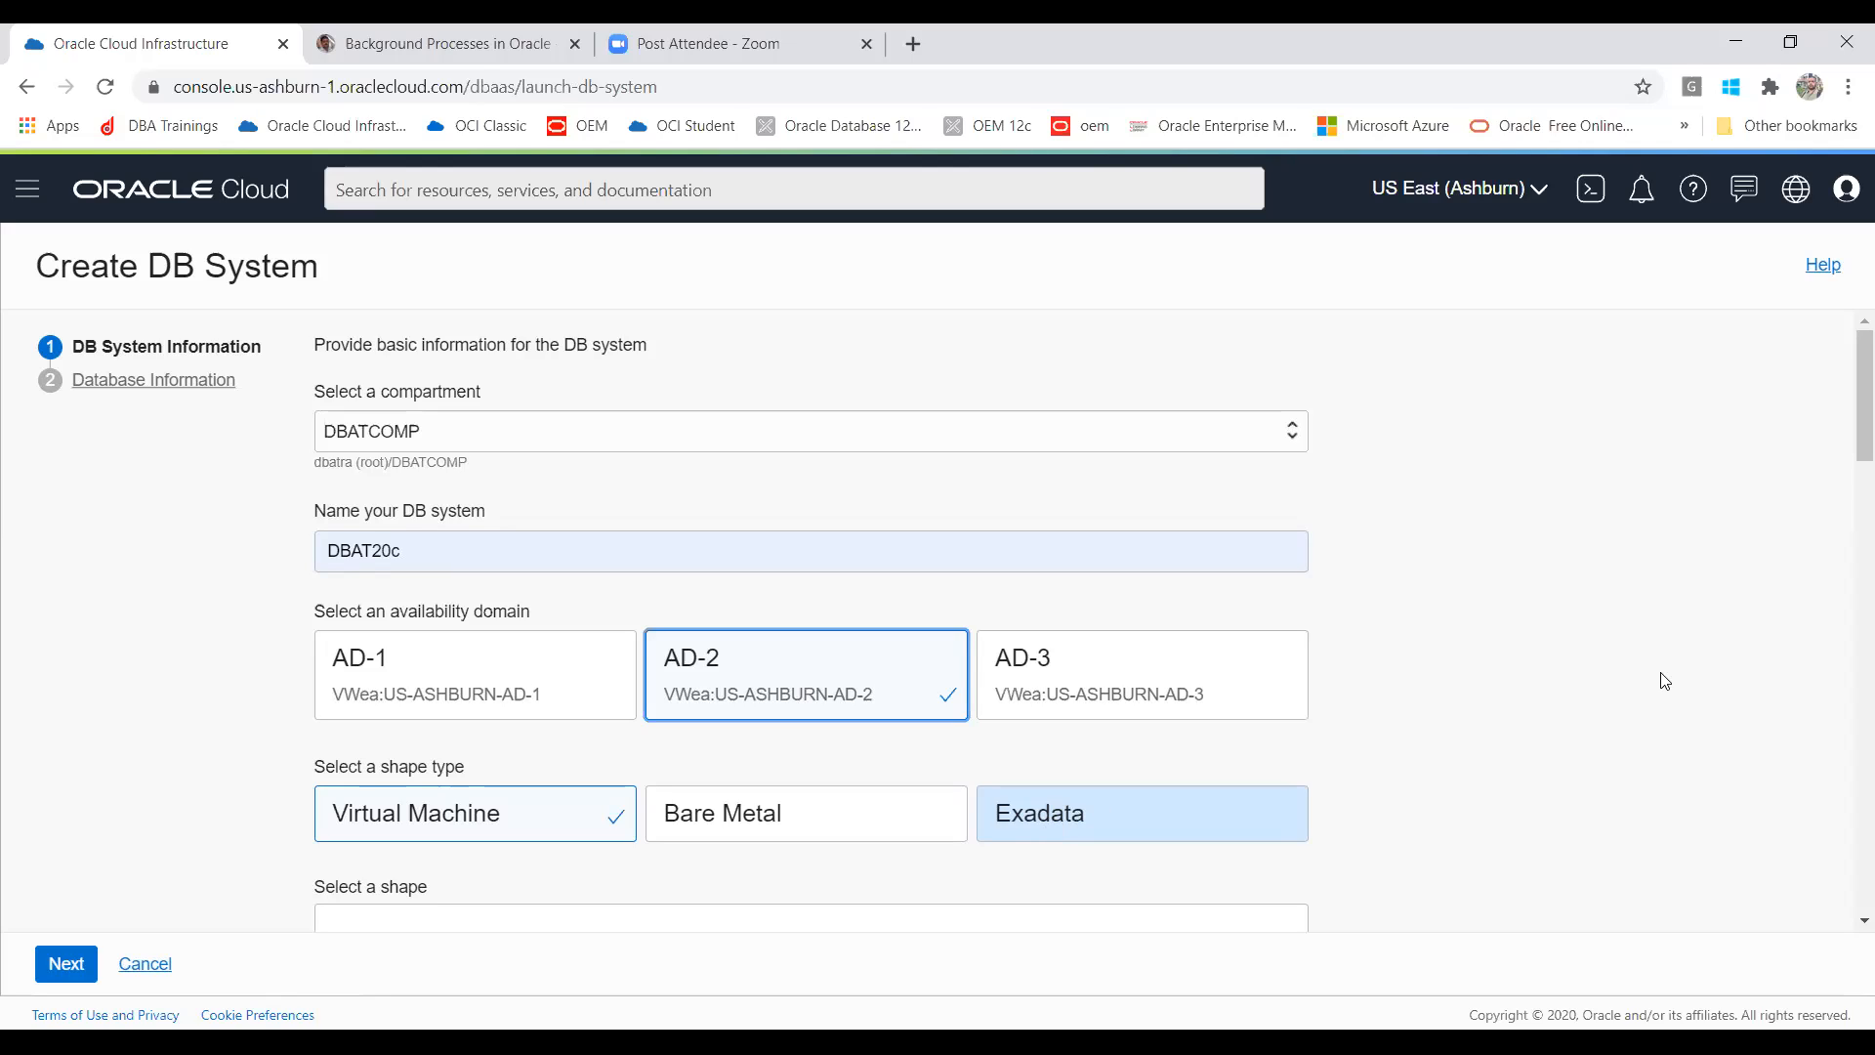
# Step: Change the virtual machine shape of the DB system to VM.Standard2.1
pyautogui.scroll(-3, 1849, 422)
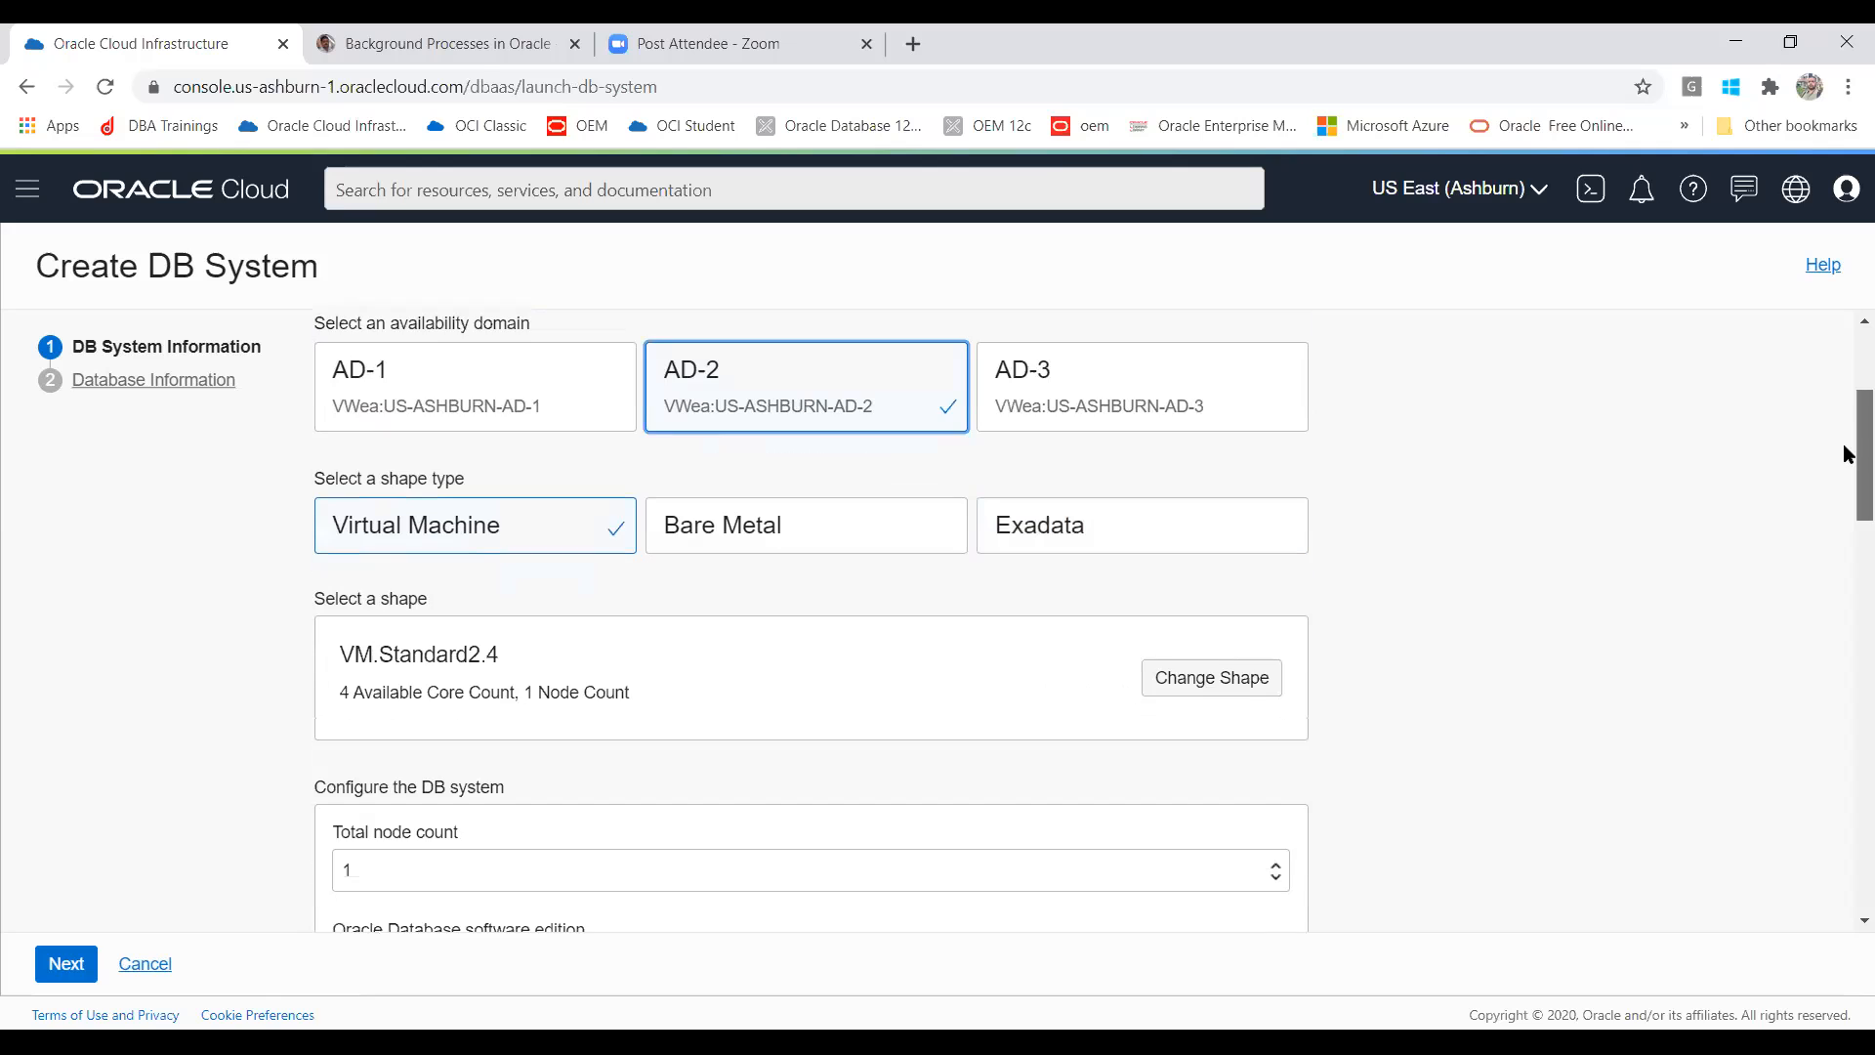
pyautogui.scroll(-1, 1843, 446)
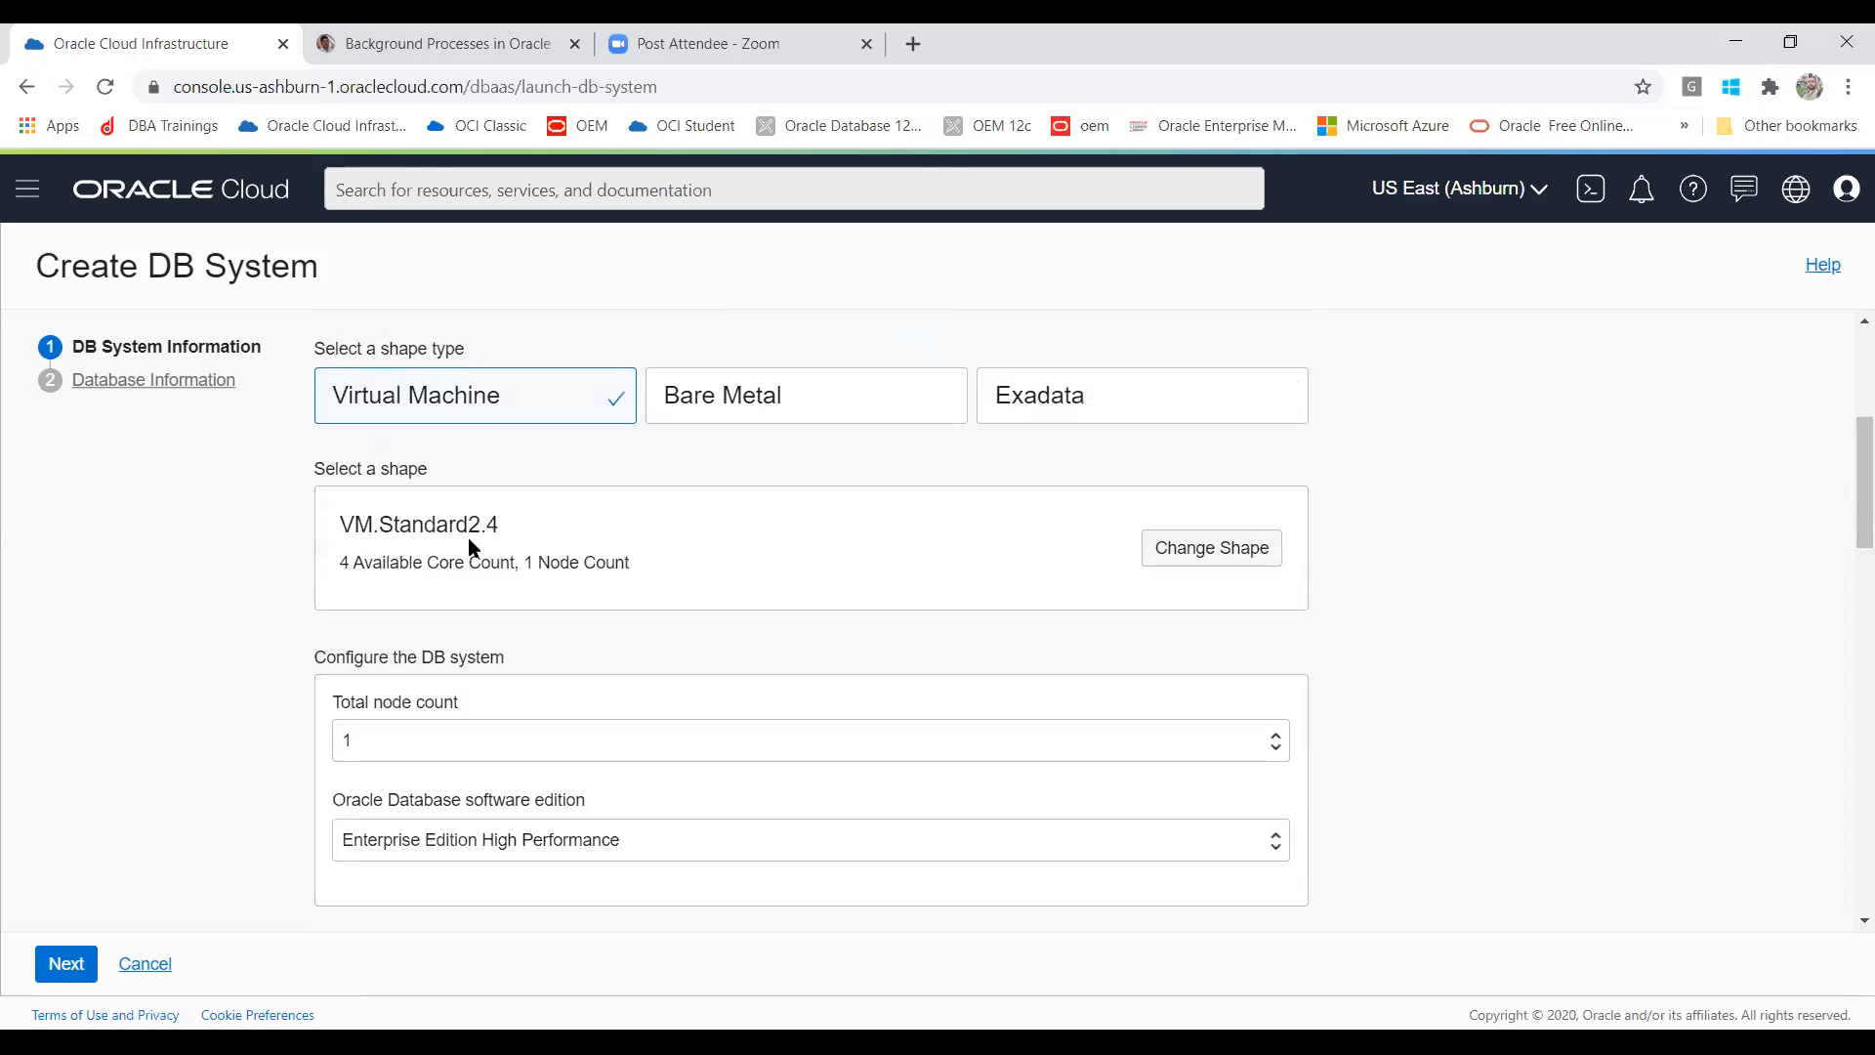
pyautogui.click(1196, 537)
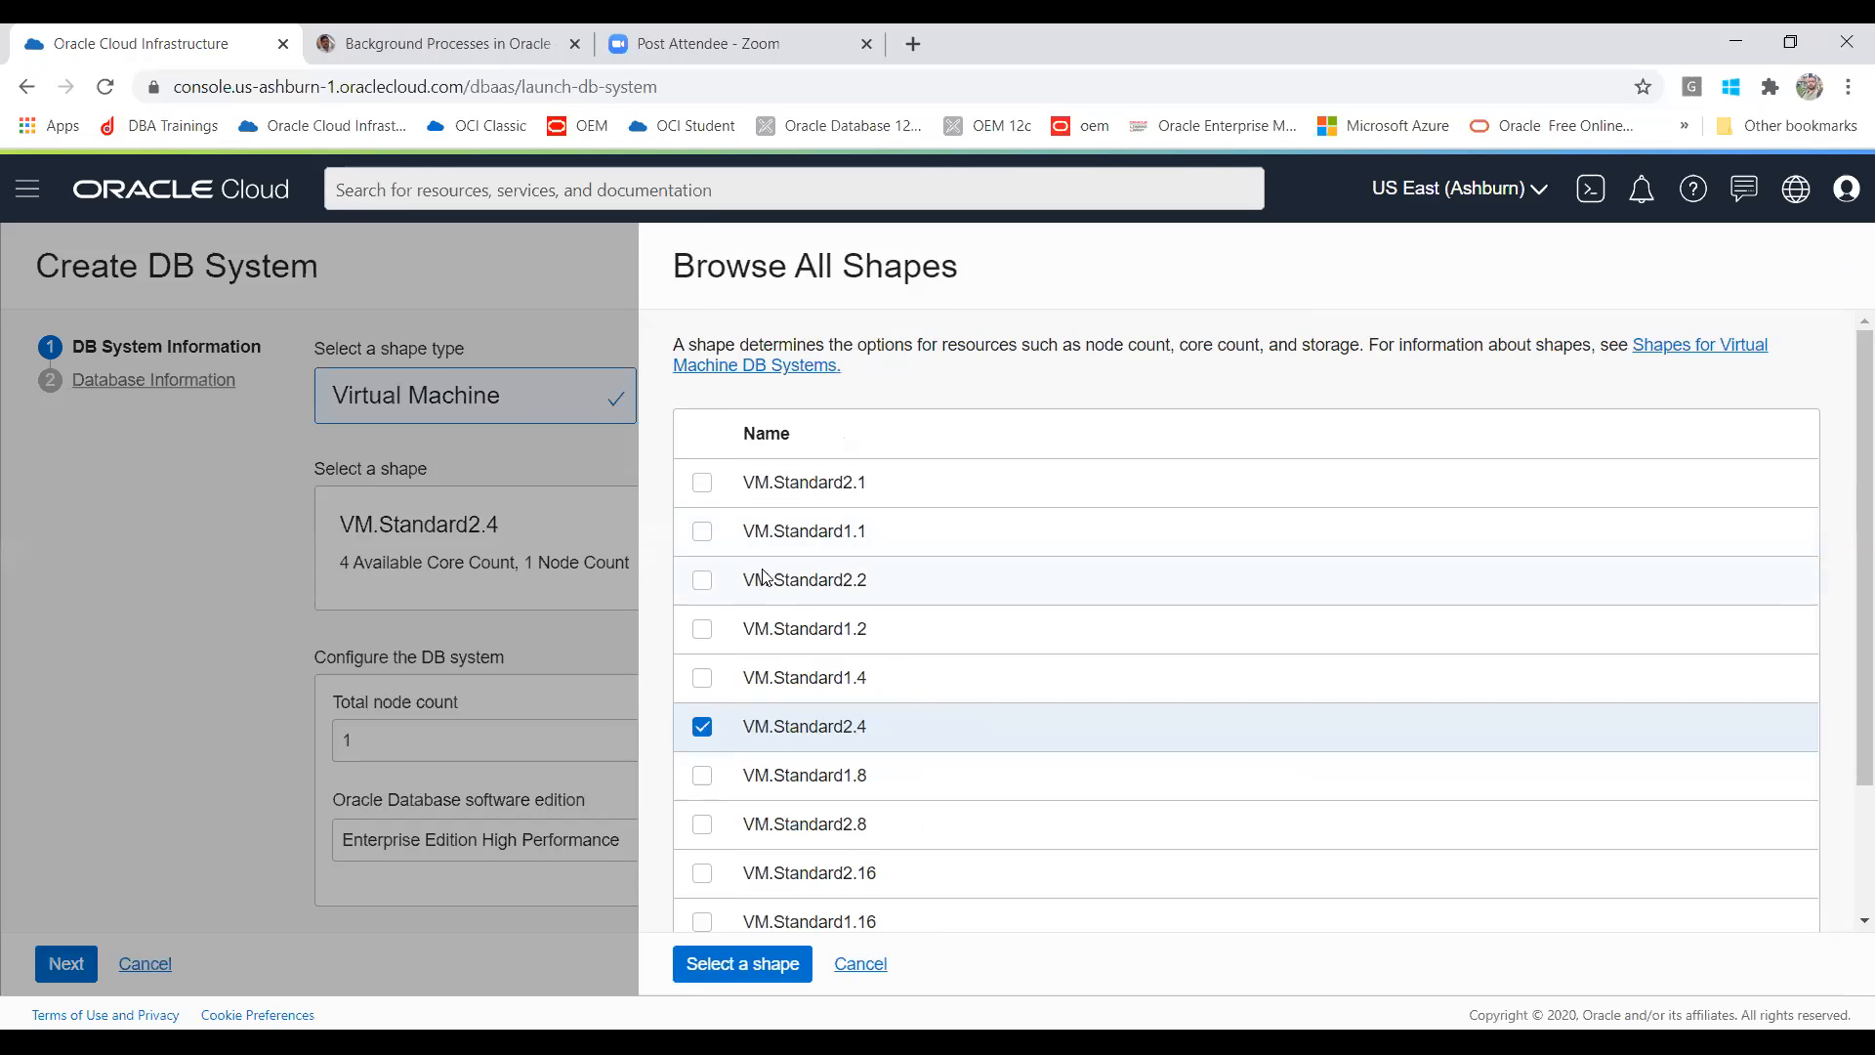
pyautogui.click(702, 586)
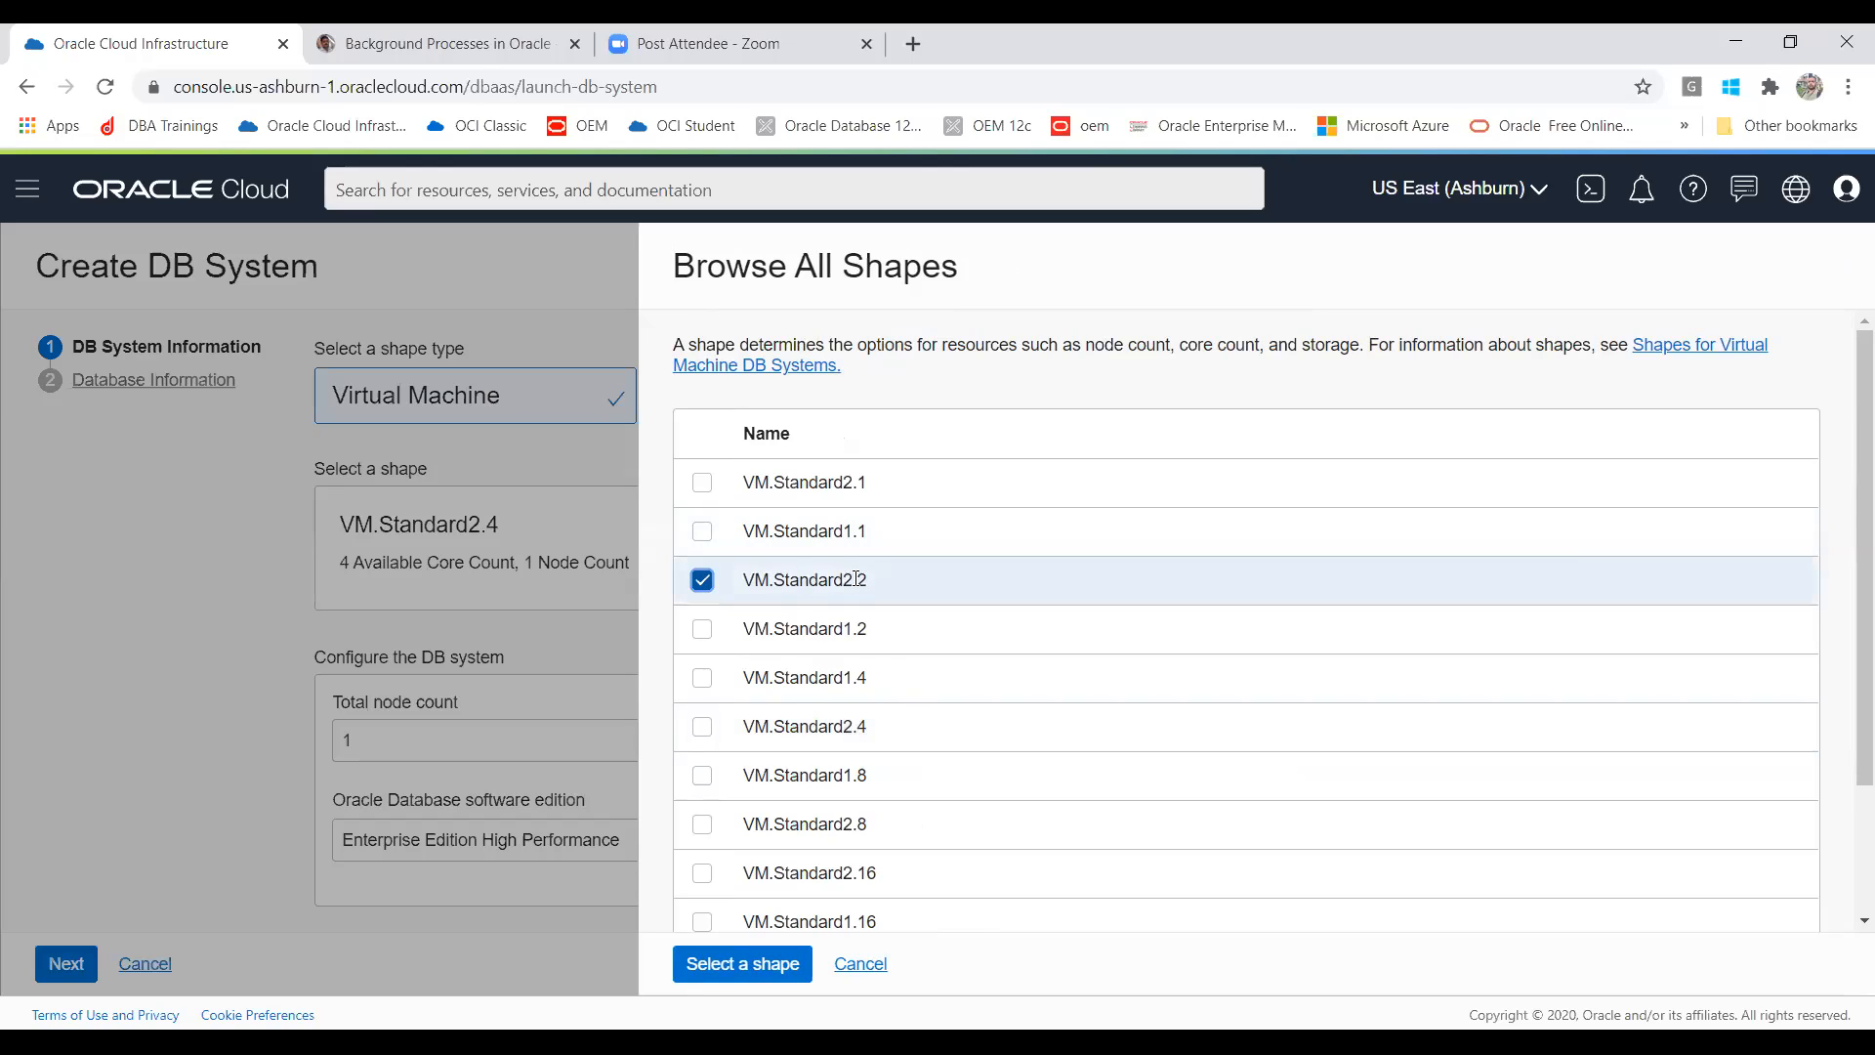
pyautogui.click(702, 486)
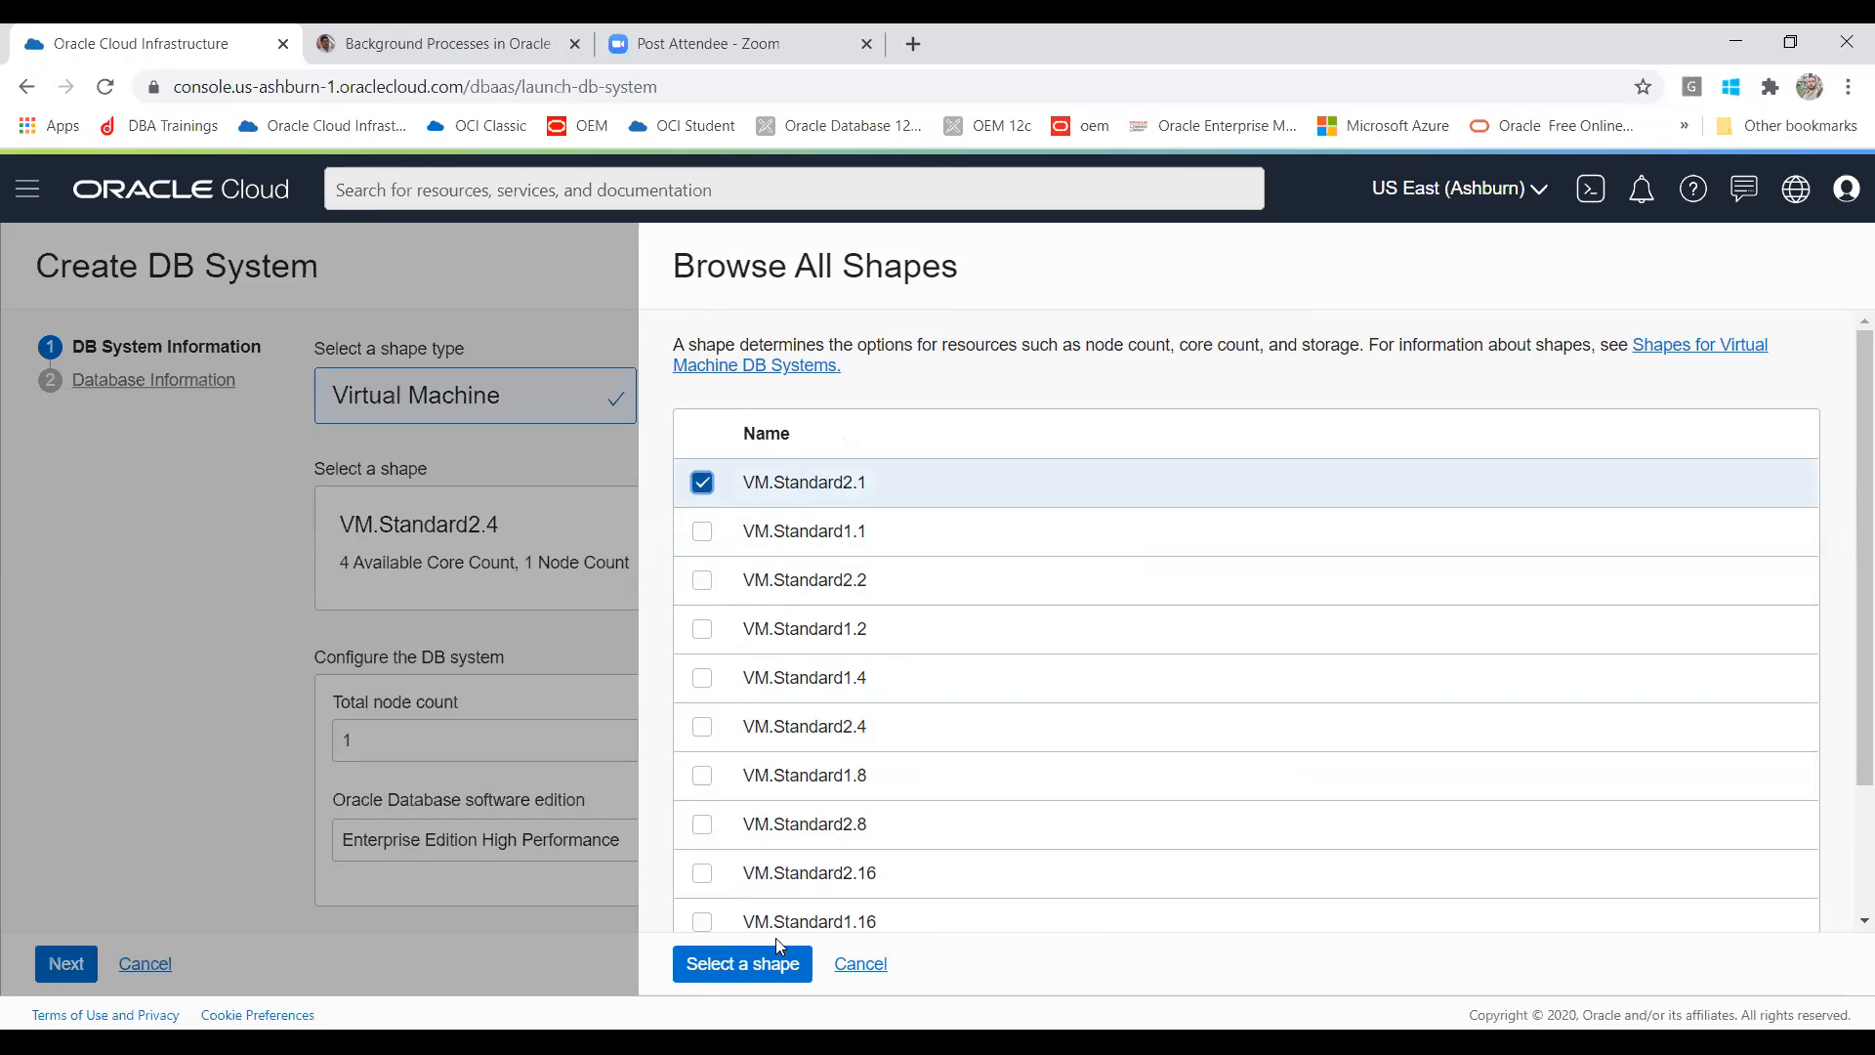
pyautogui.click(755, 960)
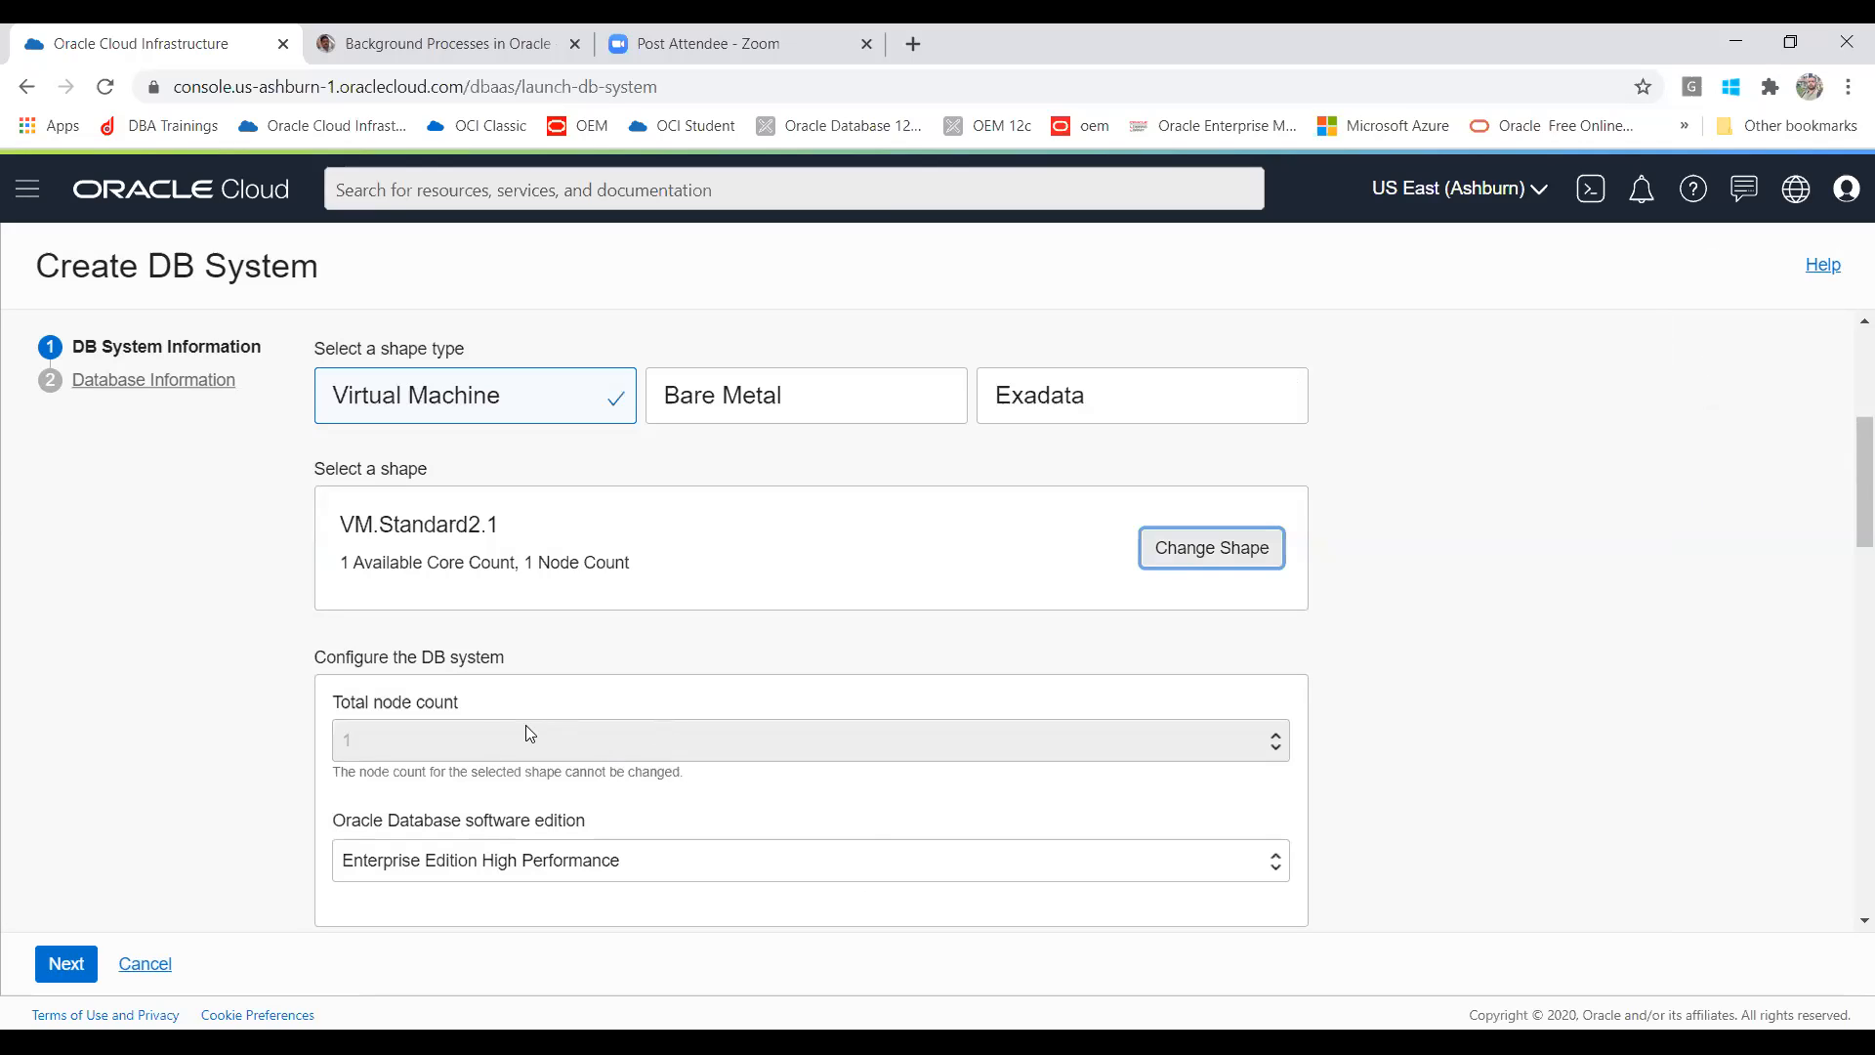
# Step: Change the DB system's shape to VM.Standard2.2 and set the total node count to 1
pyautogui.click(1208, 540)
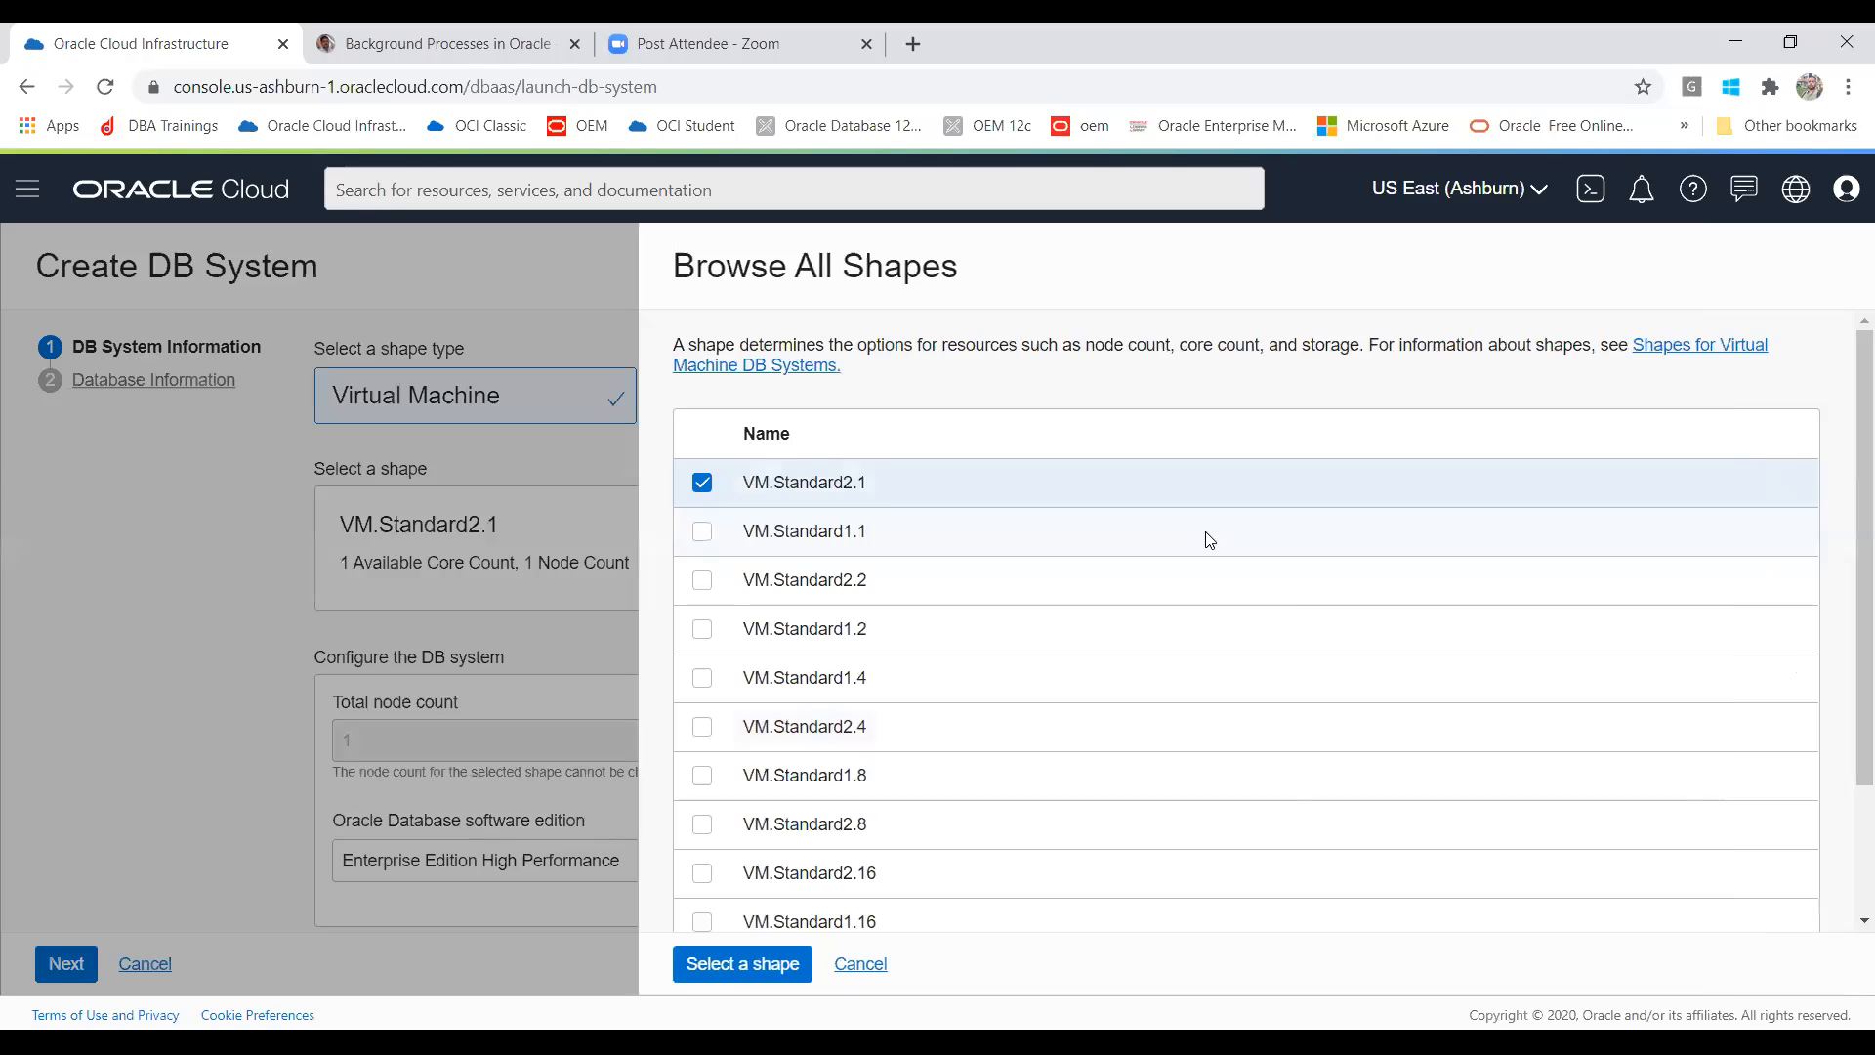
pyautogui.click(702, 582)
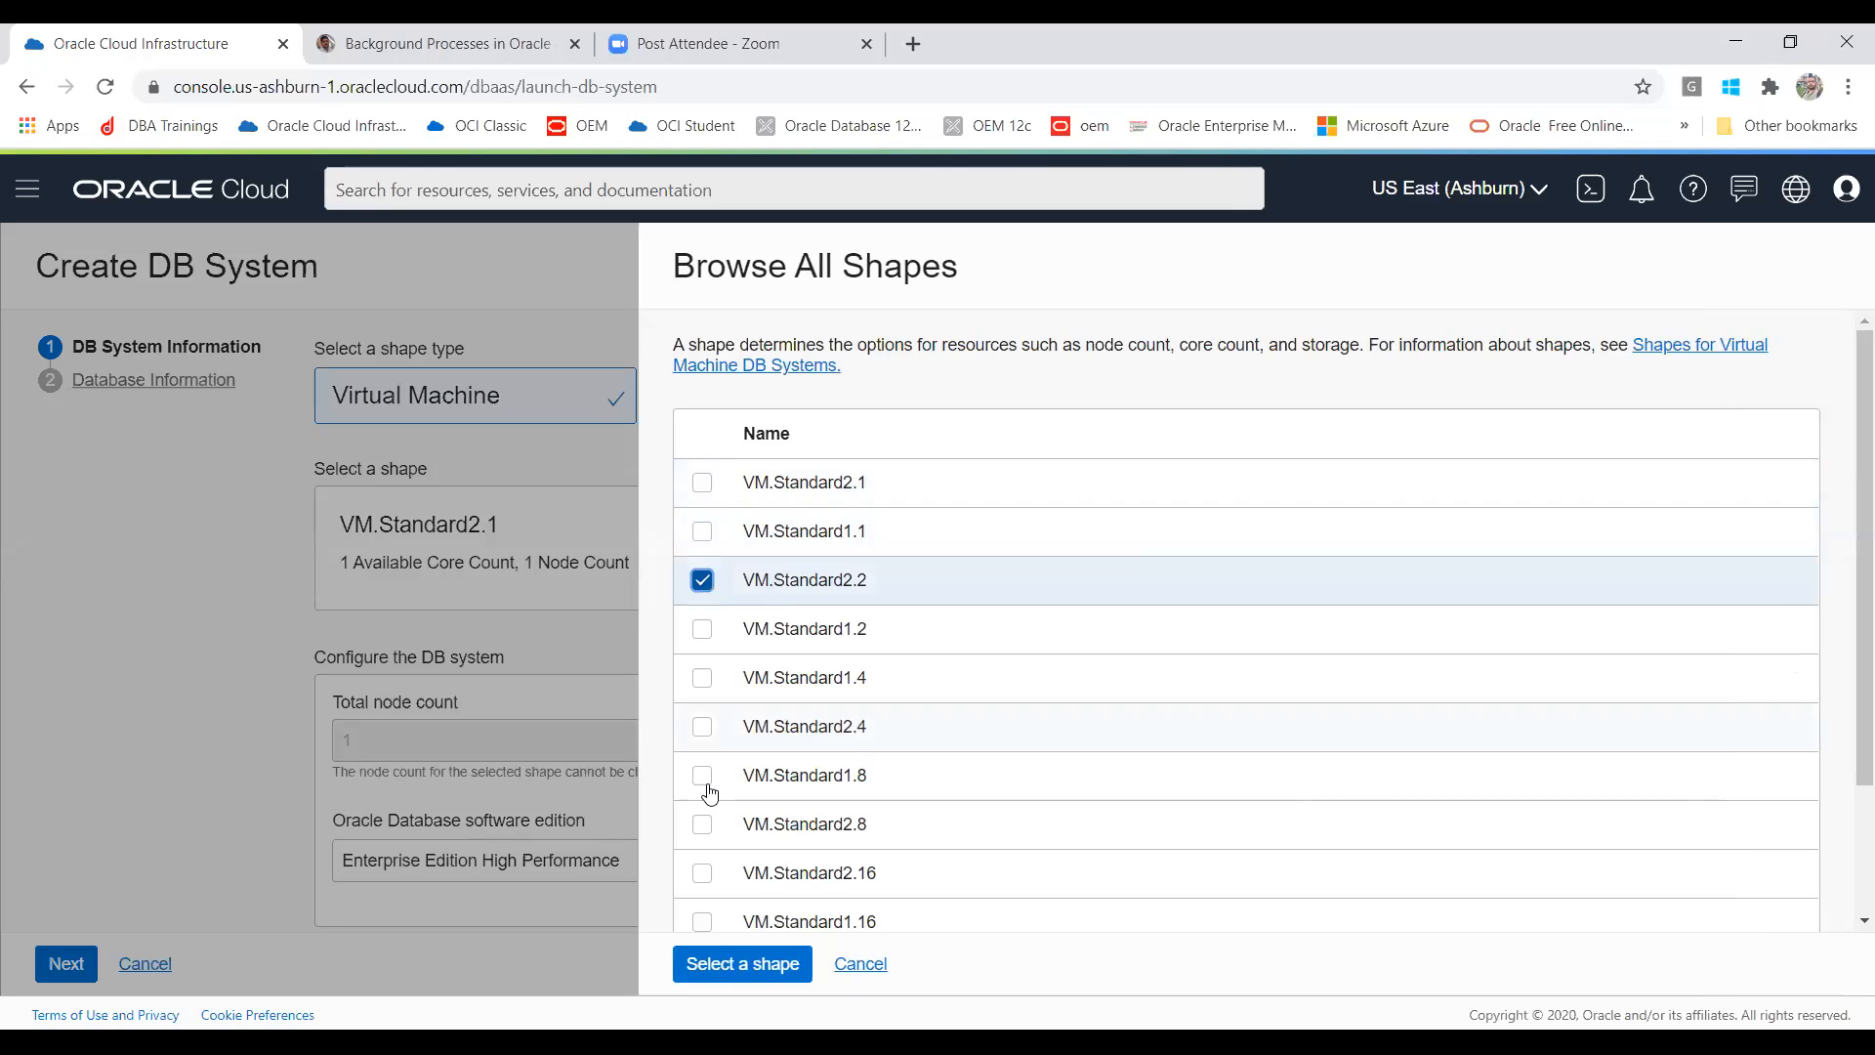
pyautogui.click(721, 965)
pyautogui.click(696, 745)
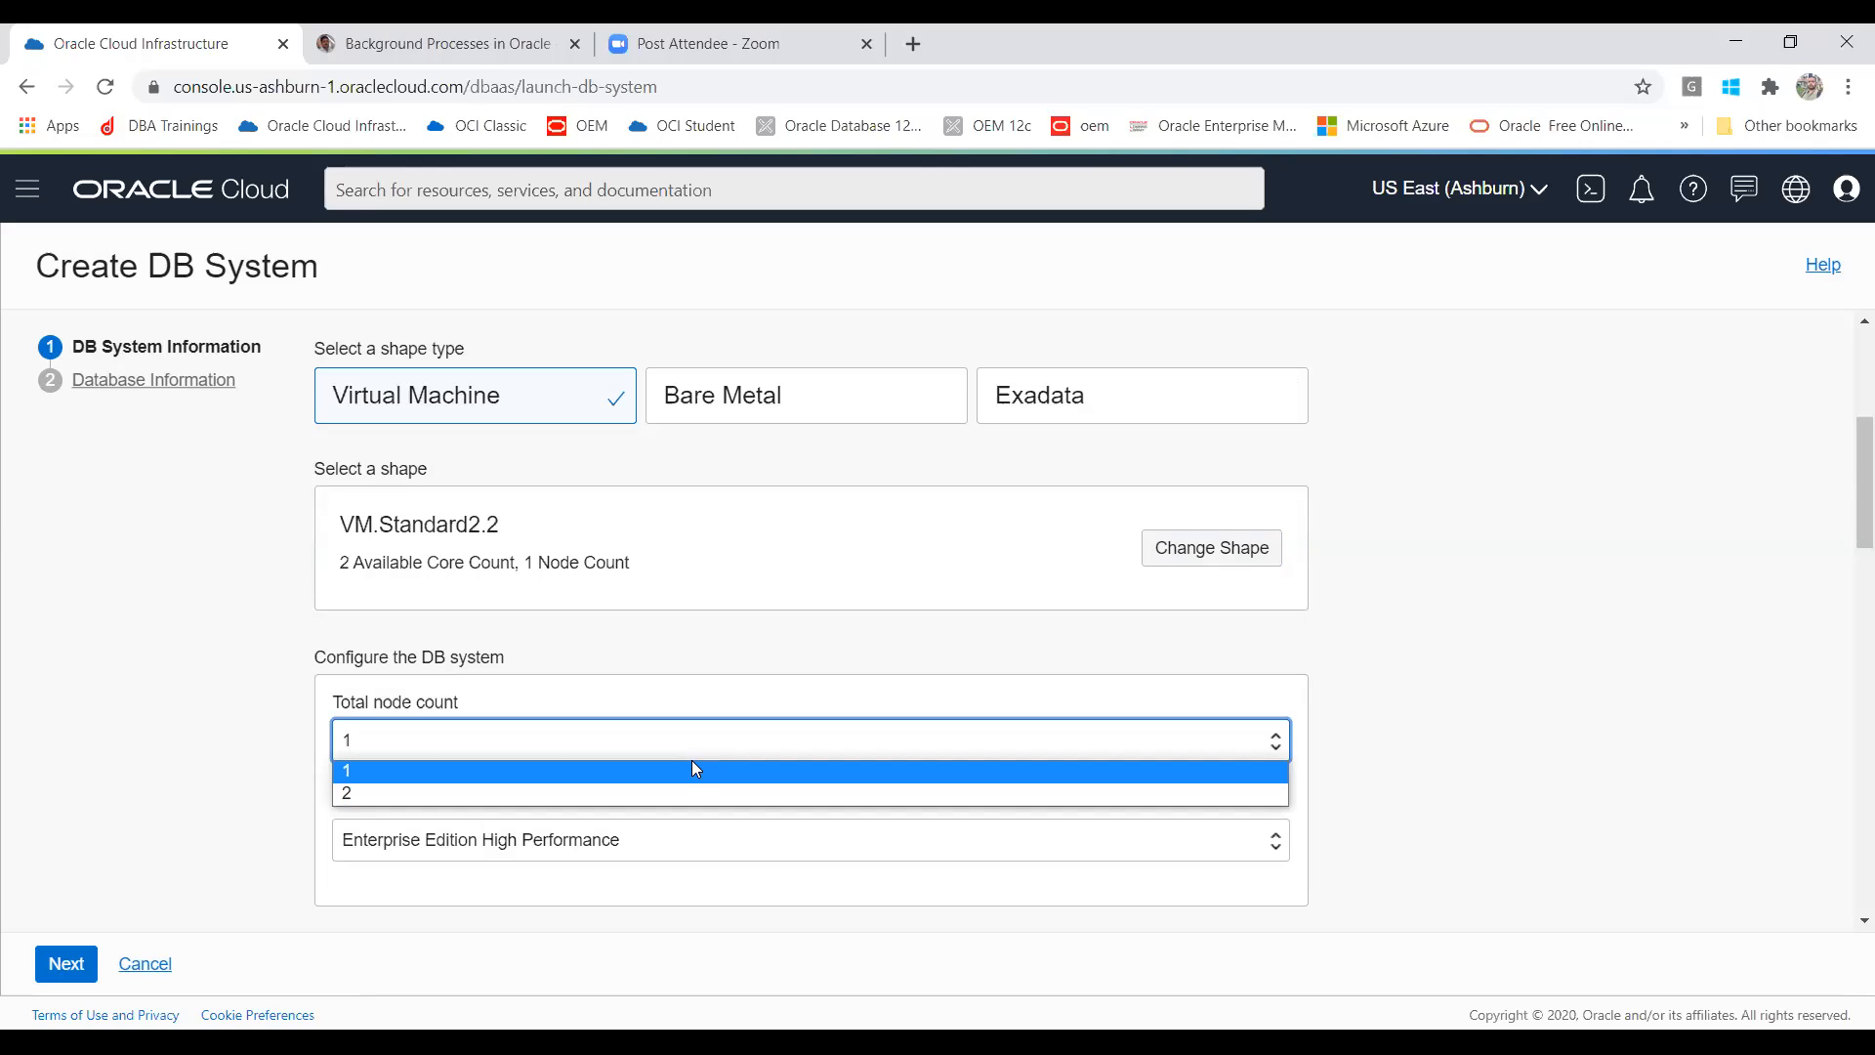
pyautogui.click(694, 771)
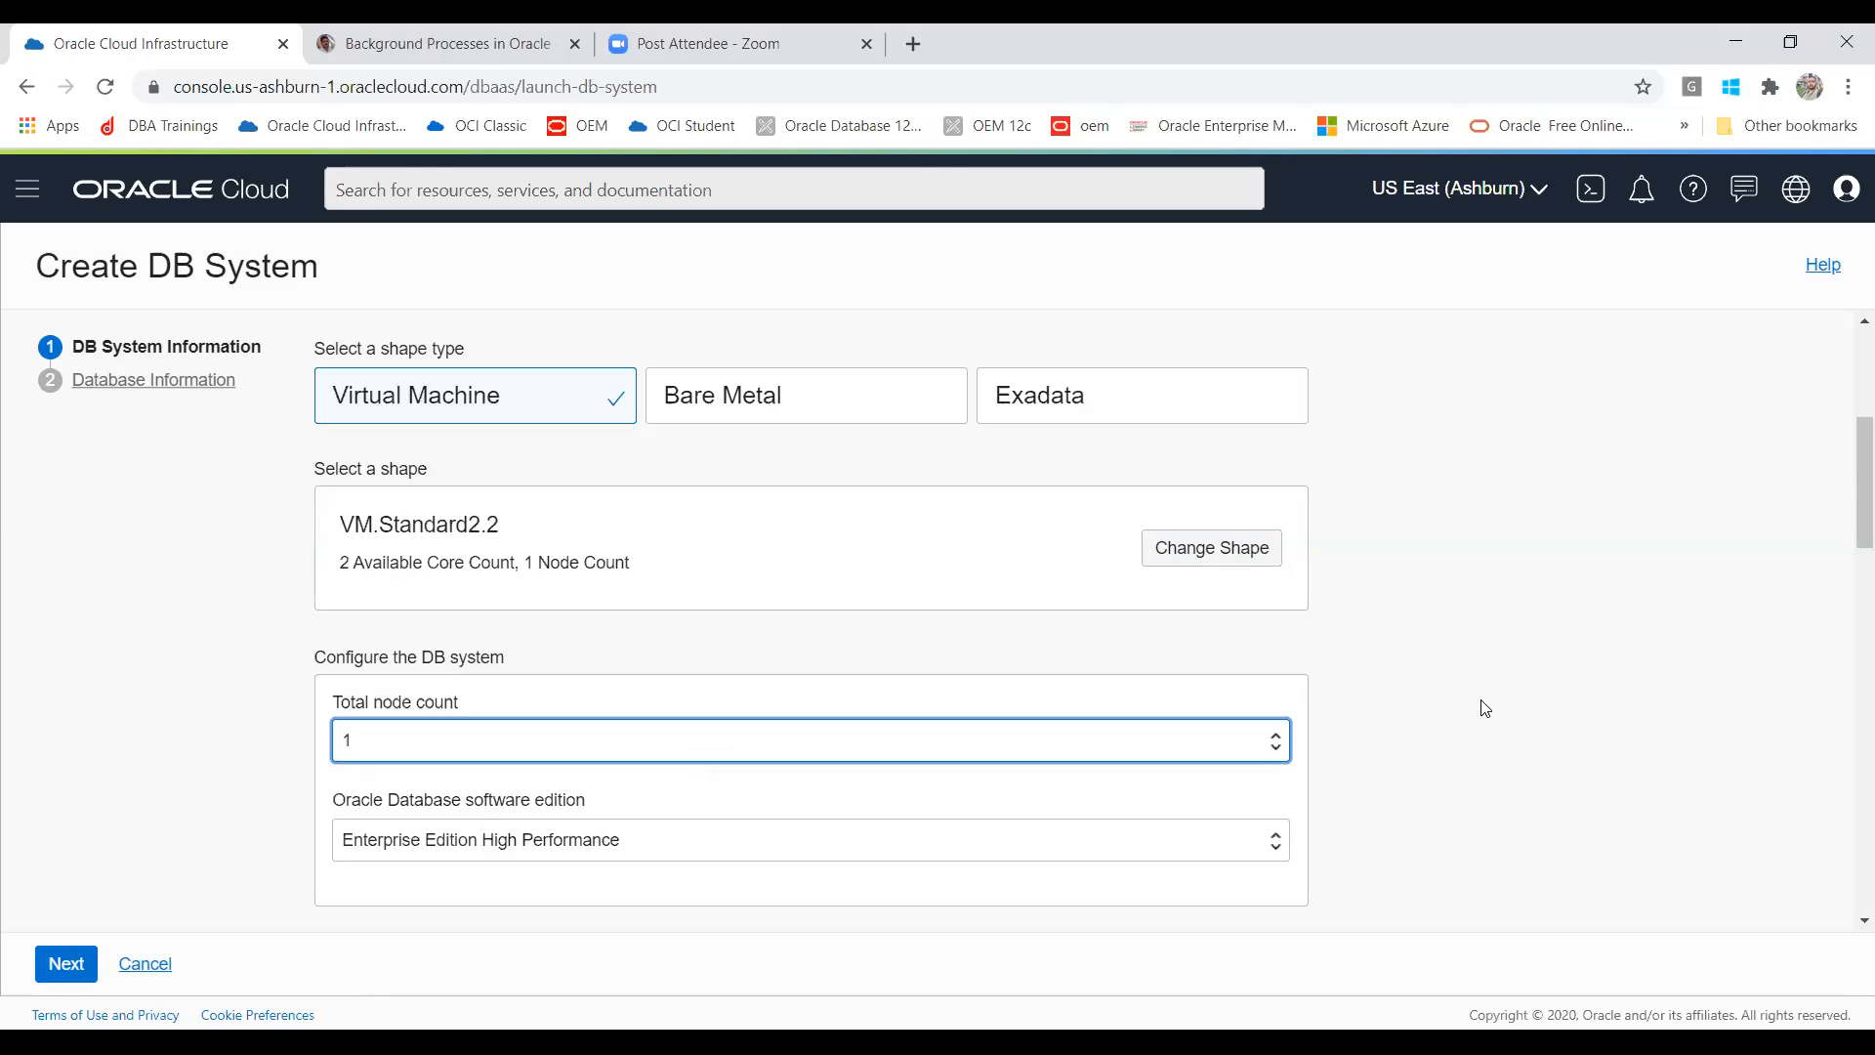
# Step: Set the database software edition to Enterprise Edition Extreme Performance and use Logical Volume Manager for storage management
pyautogui.moveTo(1847, 516); pyautogui.dragTo(1846, 588)
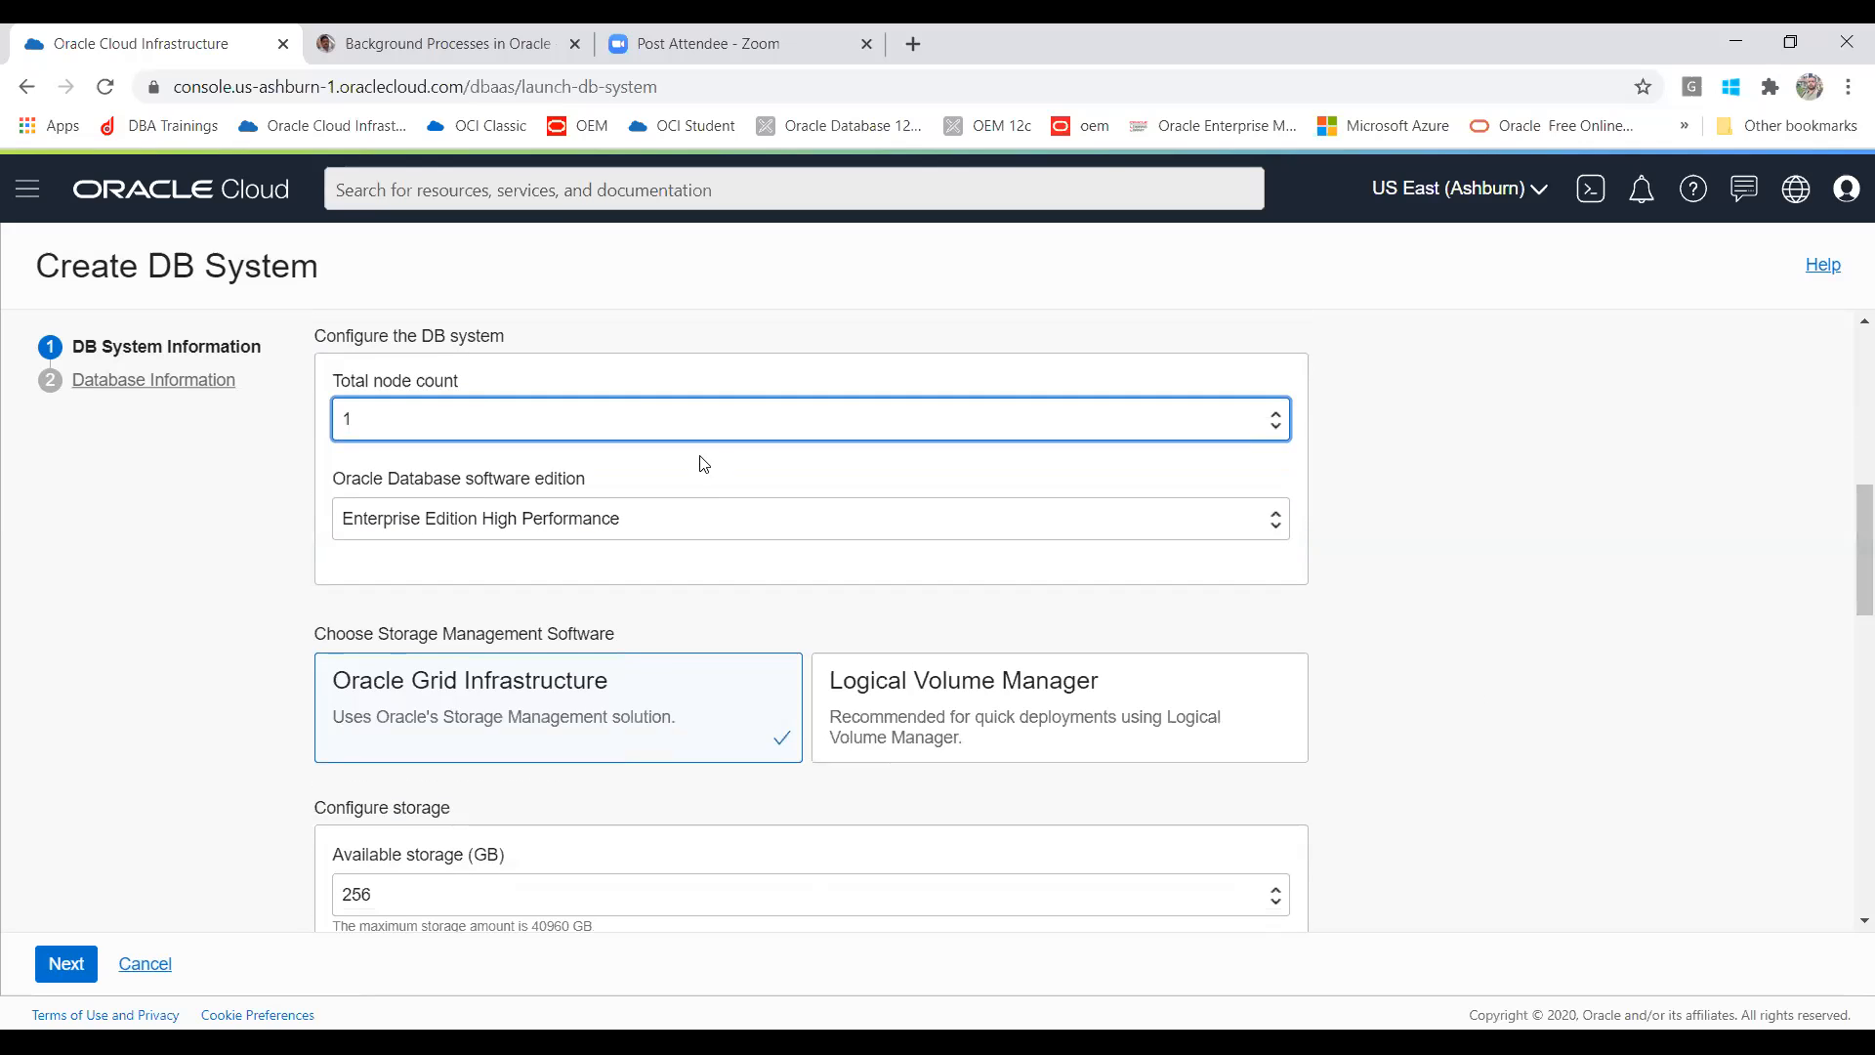
pyautogui.click(647, 522)
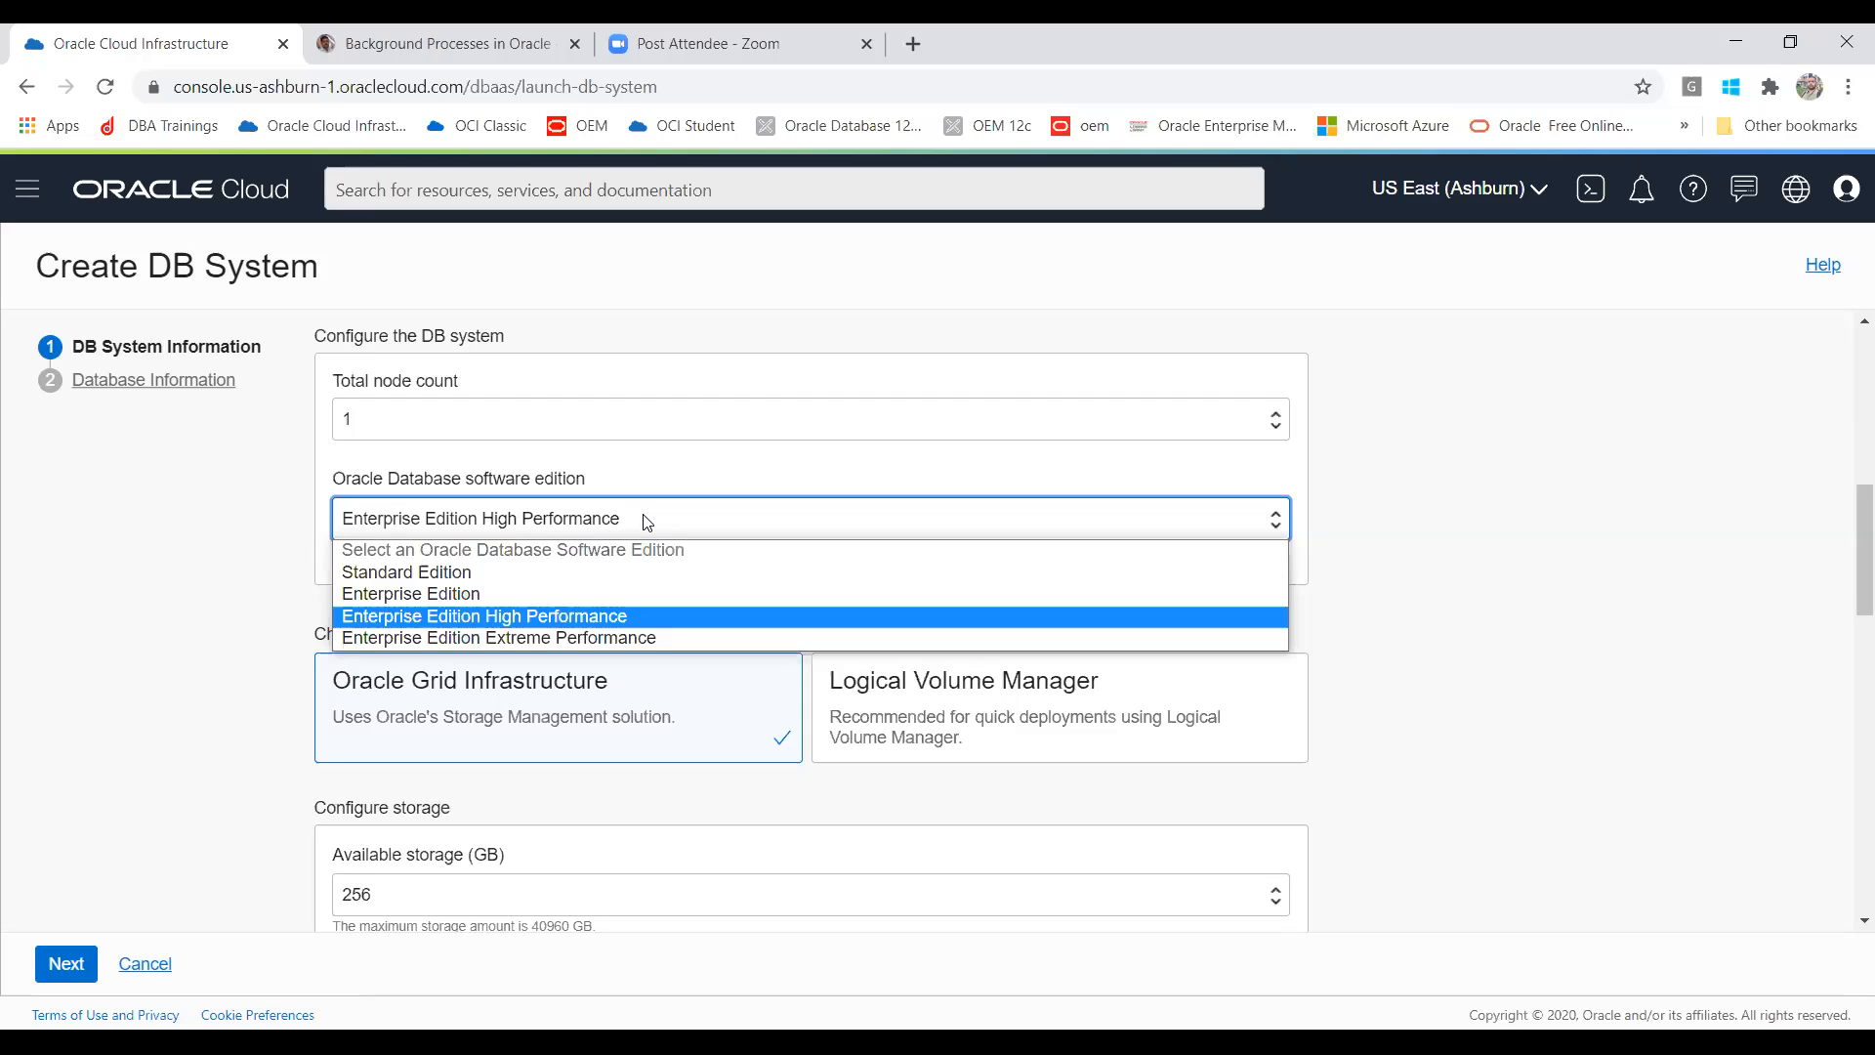
pyautogui.click(595, 638)
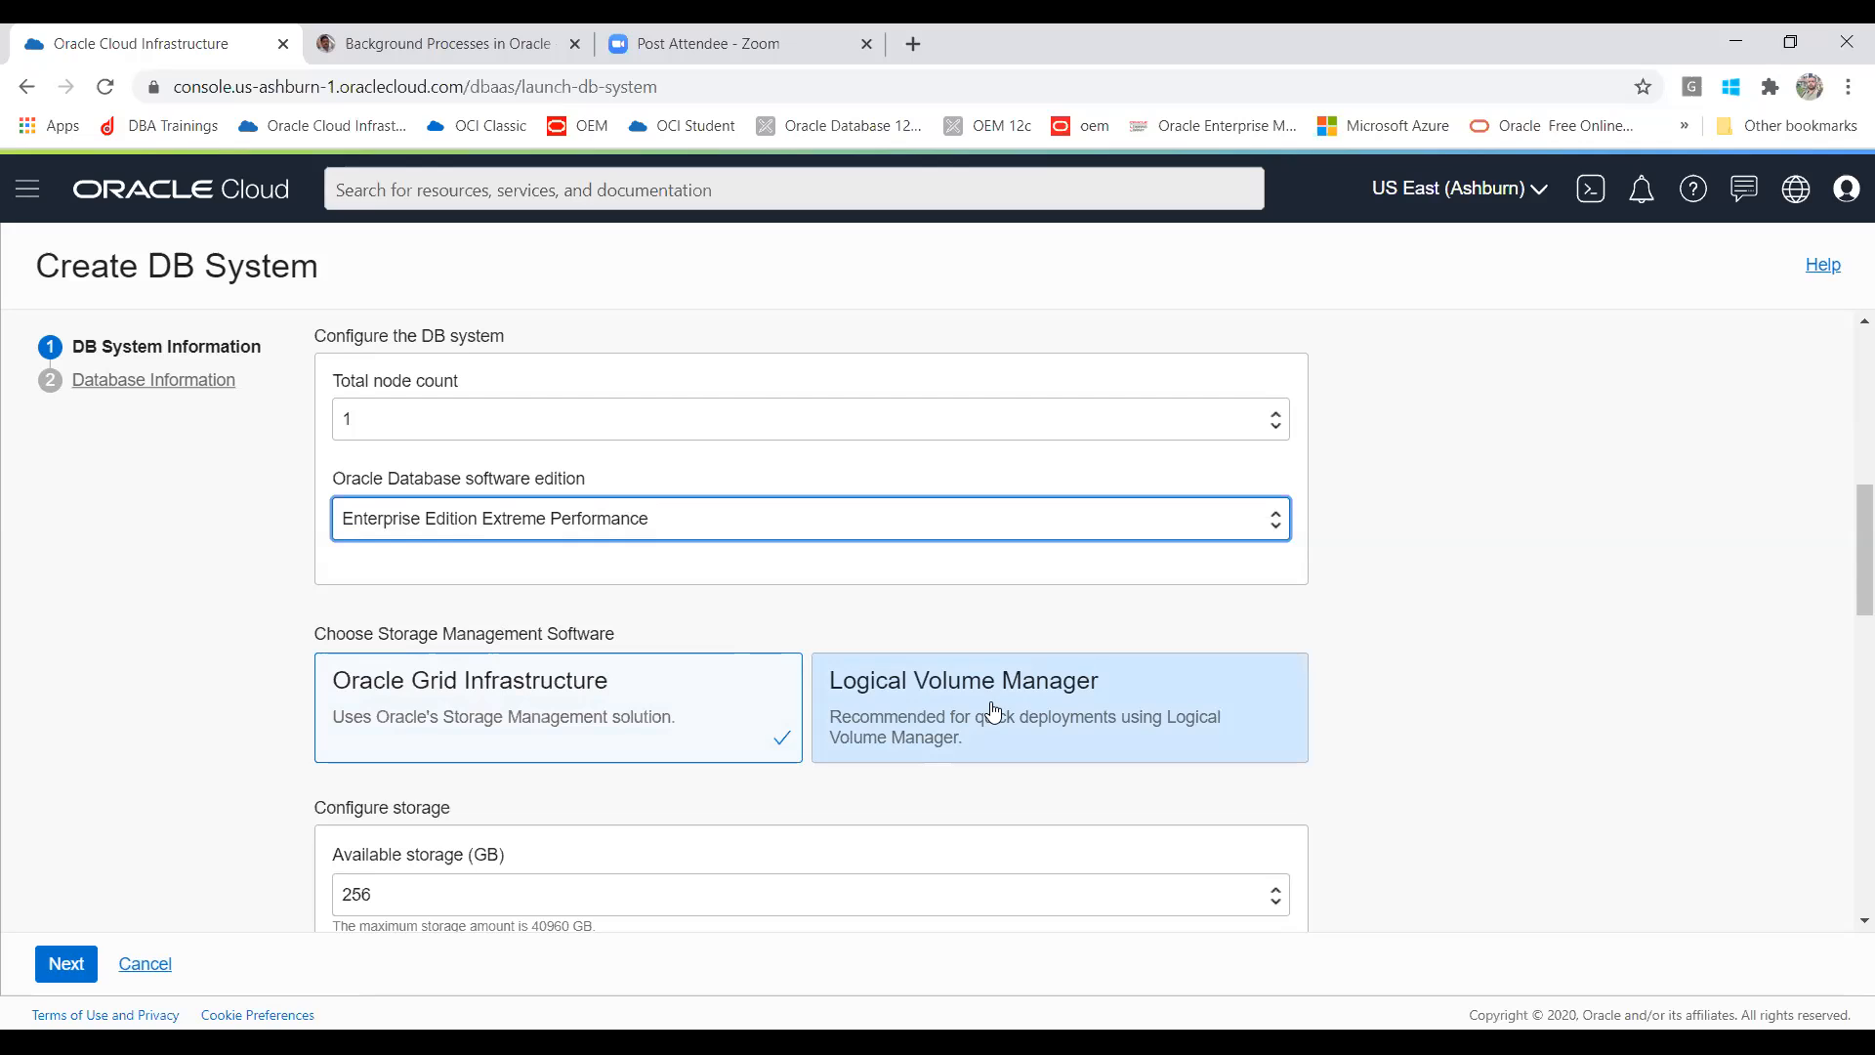
pyautogui.moveTo(1843, 534); pyautogui.dragTo(1843, 576)
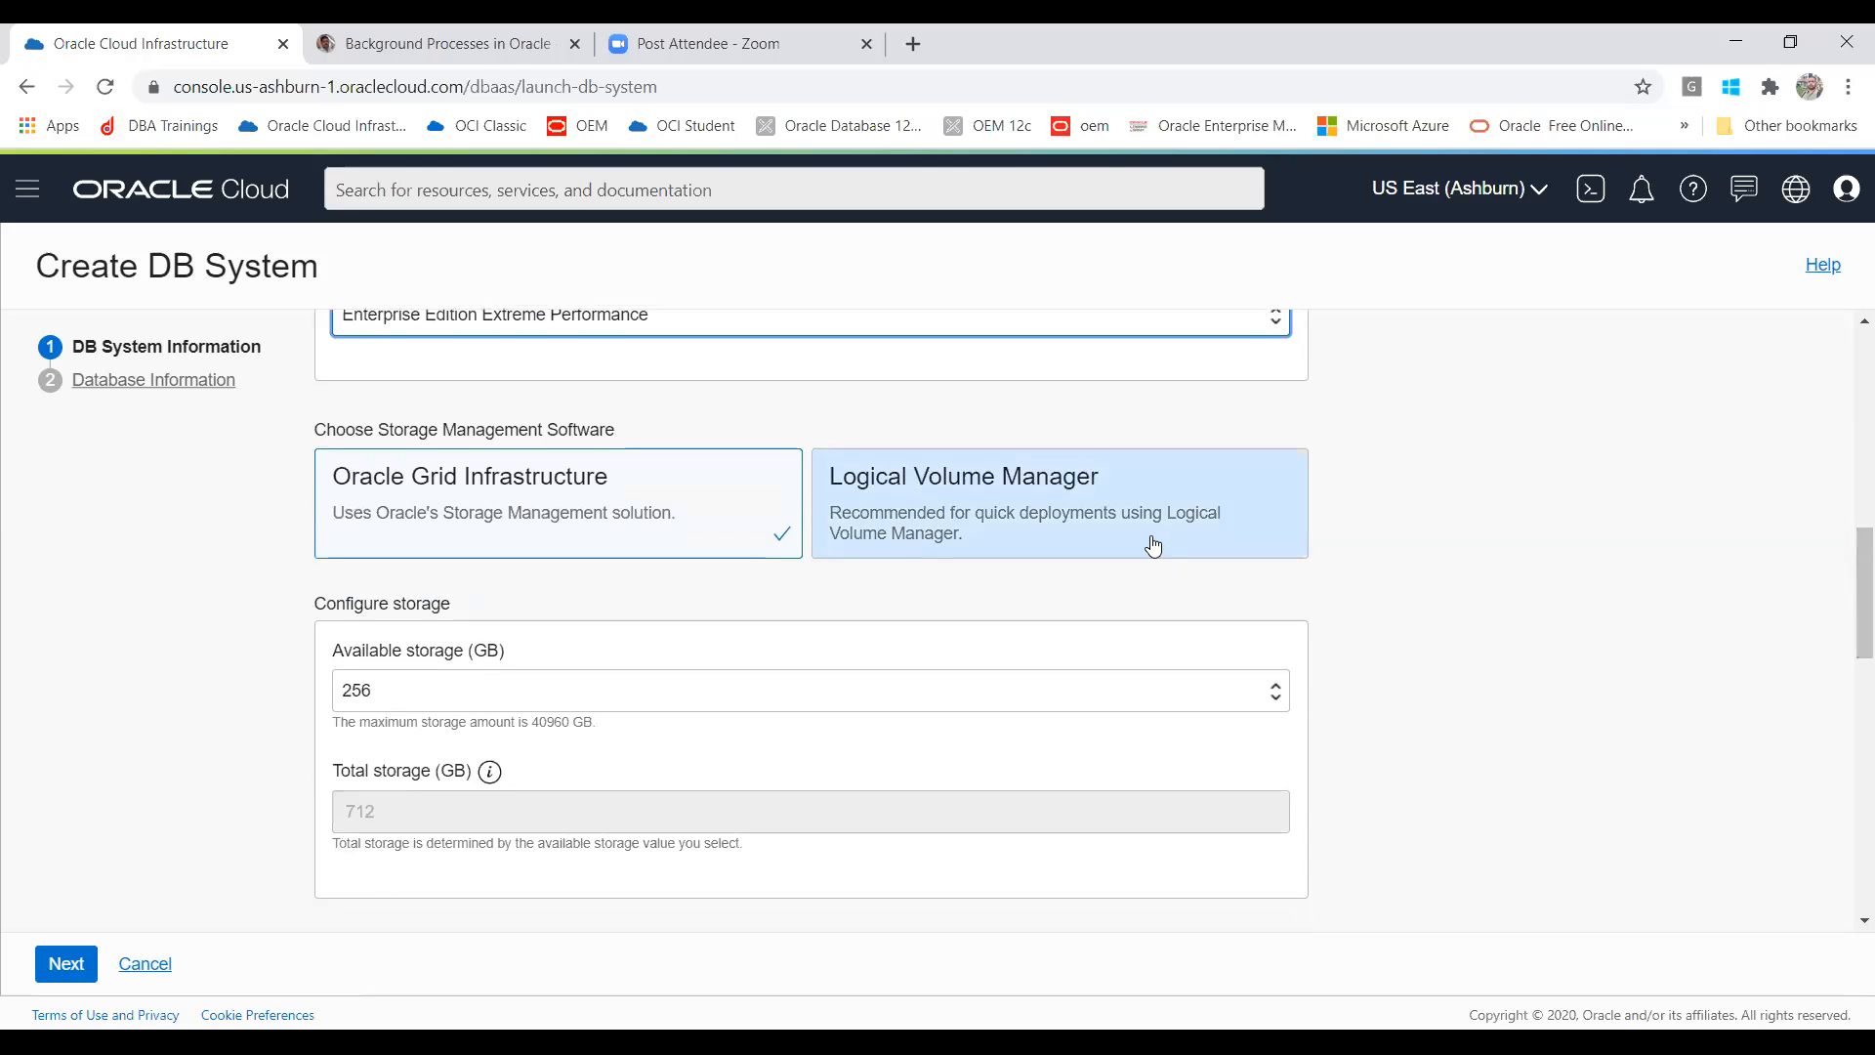
pyautogui.click(1154, 545)
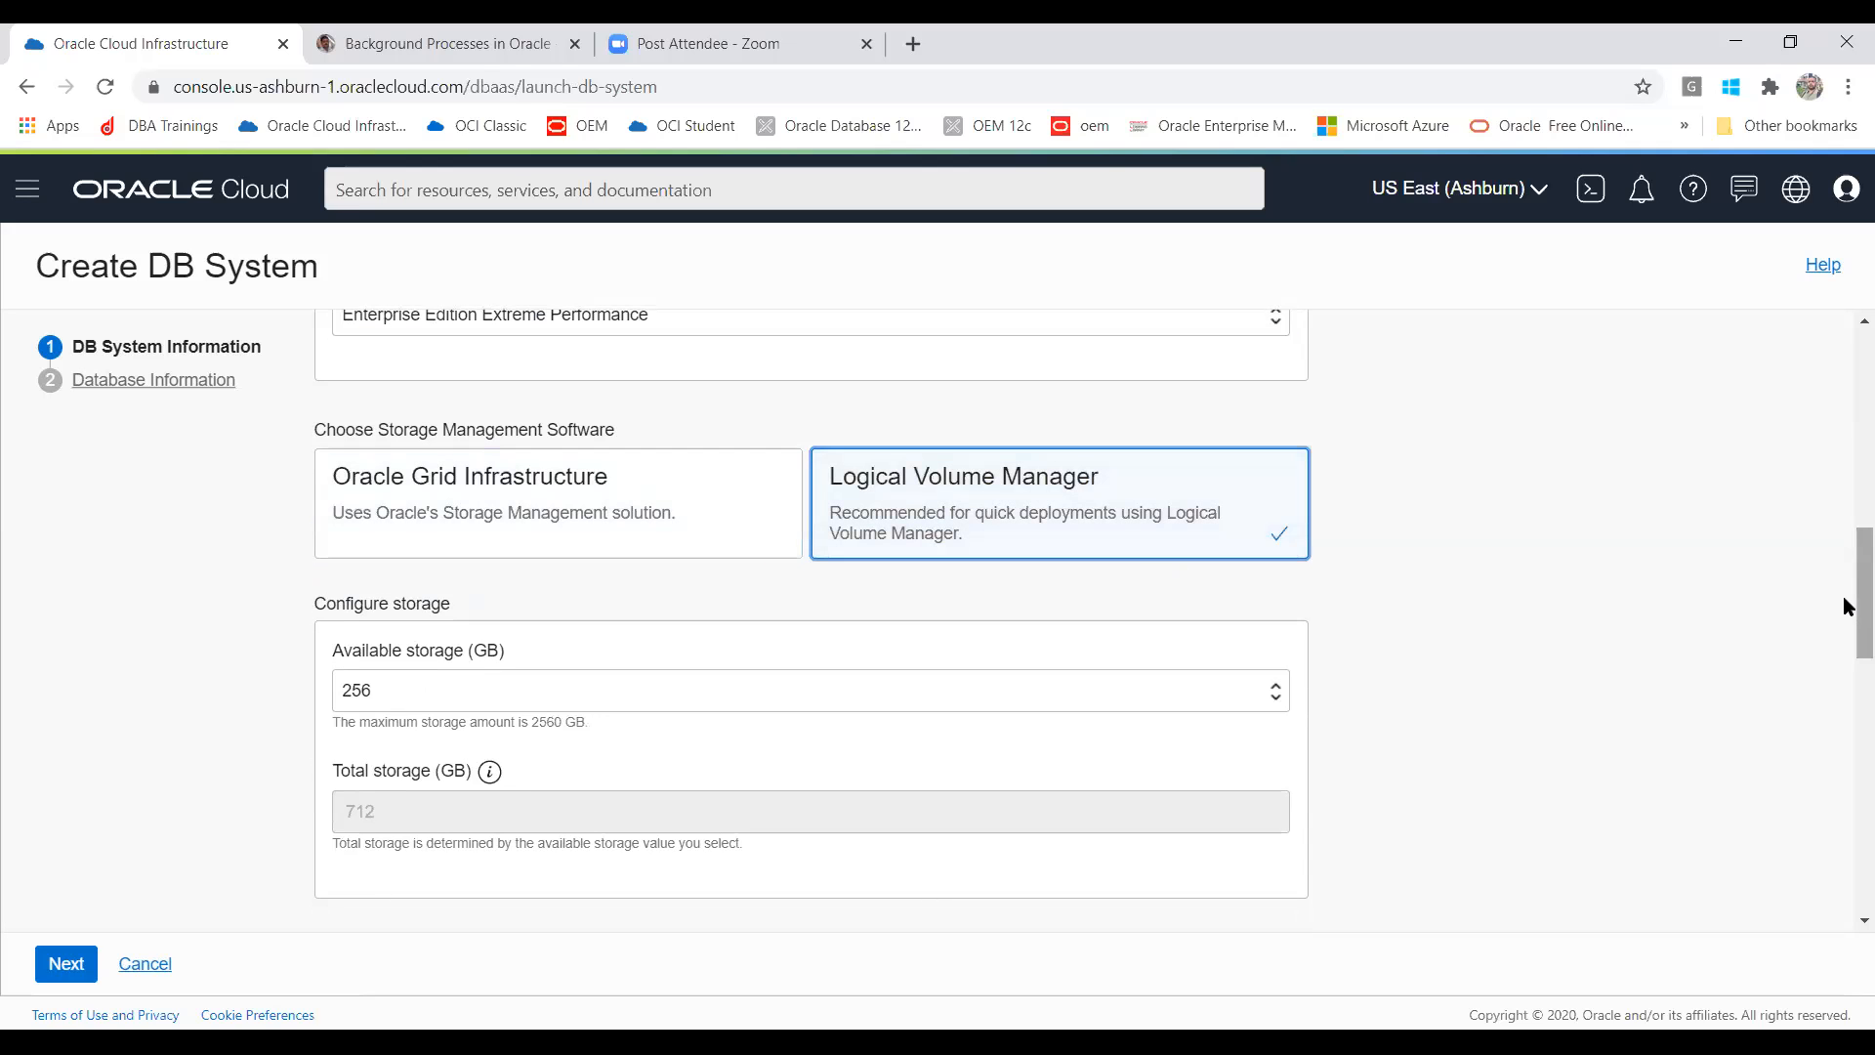
# Step: Try available storage sizes of 512 GB and 4096 GB, and set the available storage back to 256 GB
pyautogui.moveTo(1844, 605); pyautogui.dragTo(1844, 653)
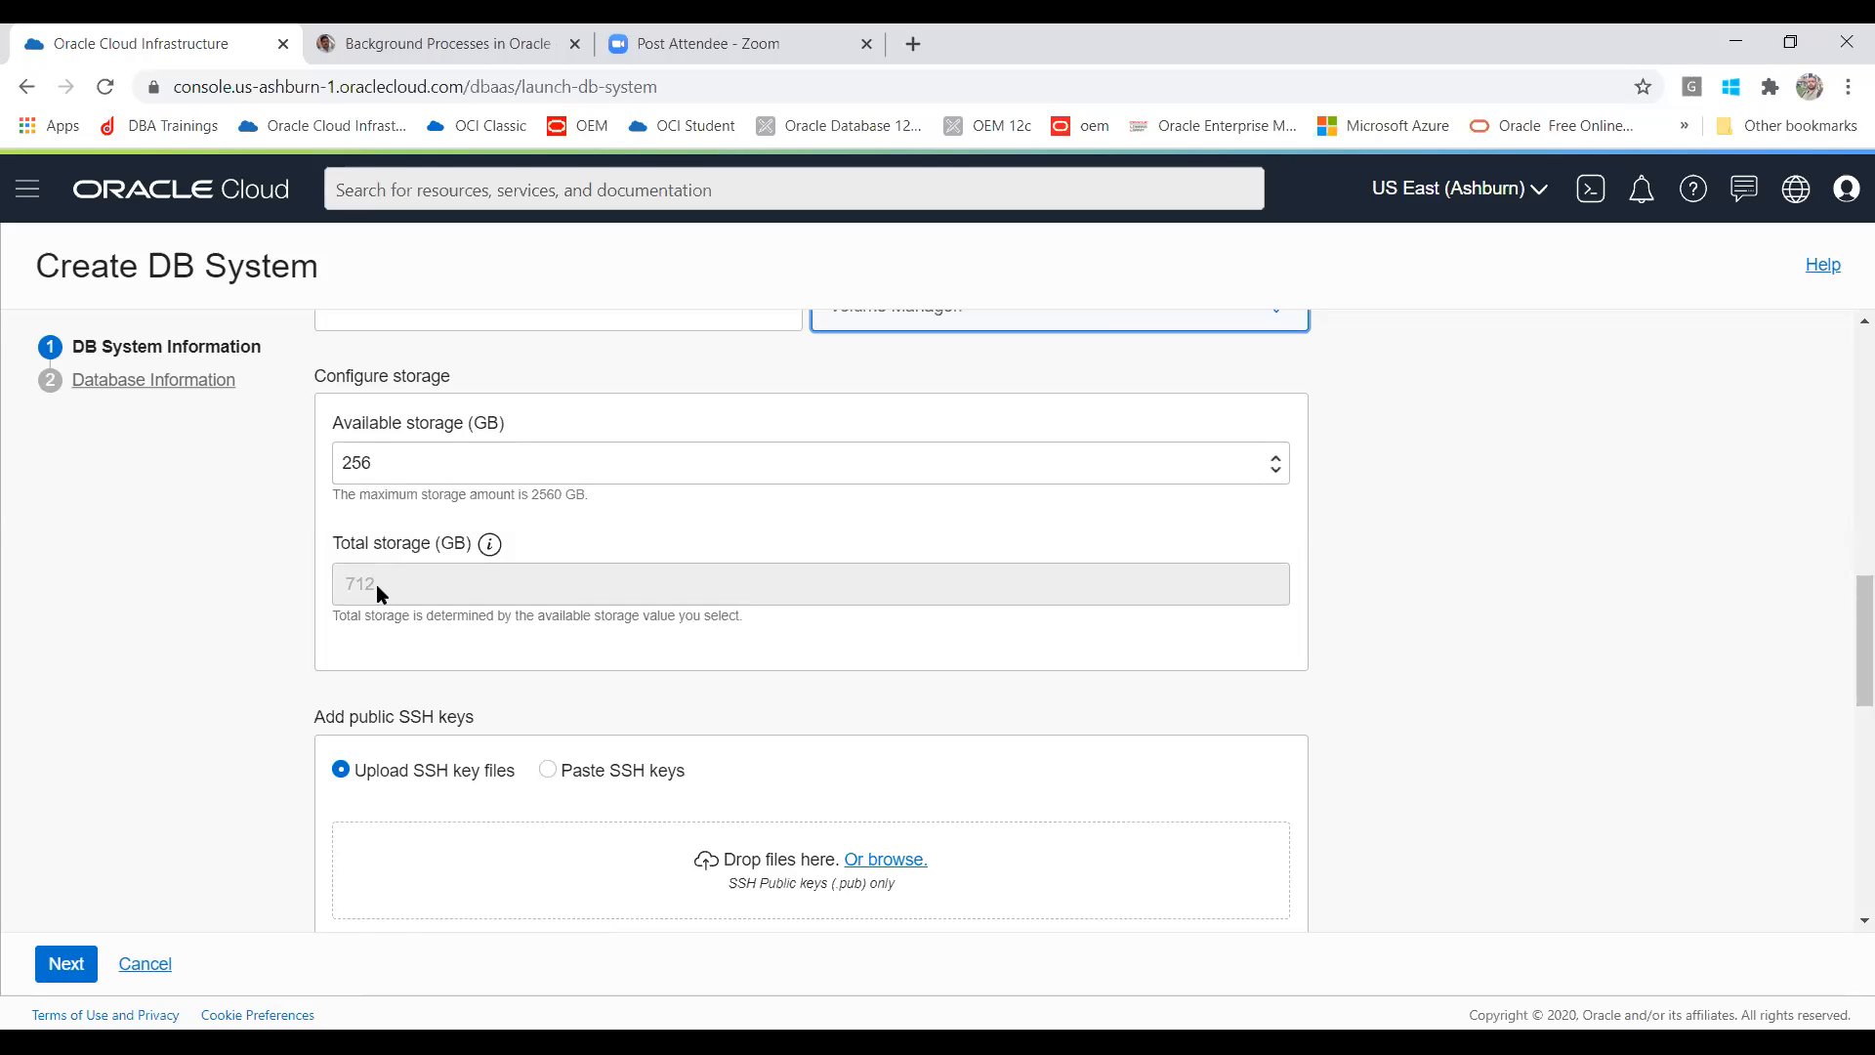
pyautogui.click(415, 473)
pyautogui.click(407, 538)
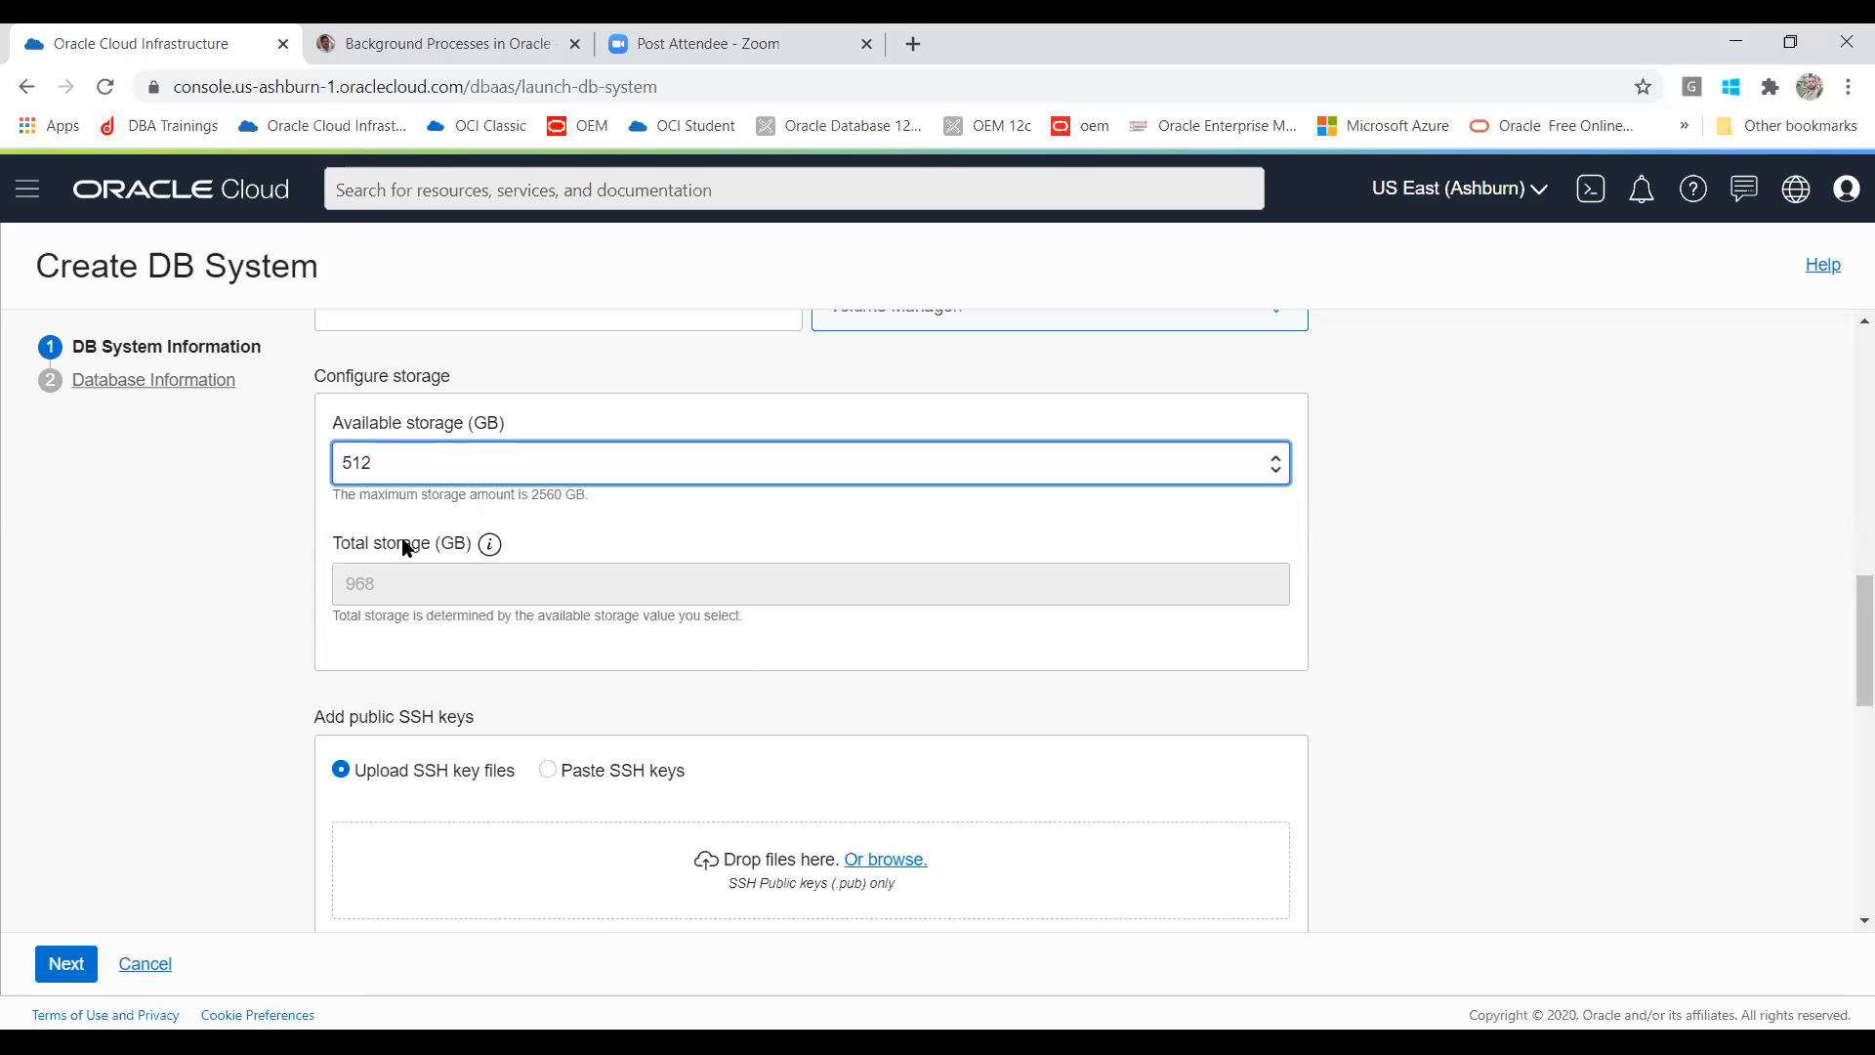
pyautogui.click(405, 465)
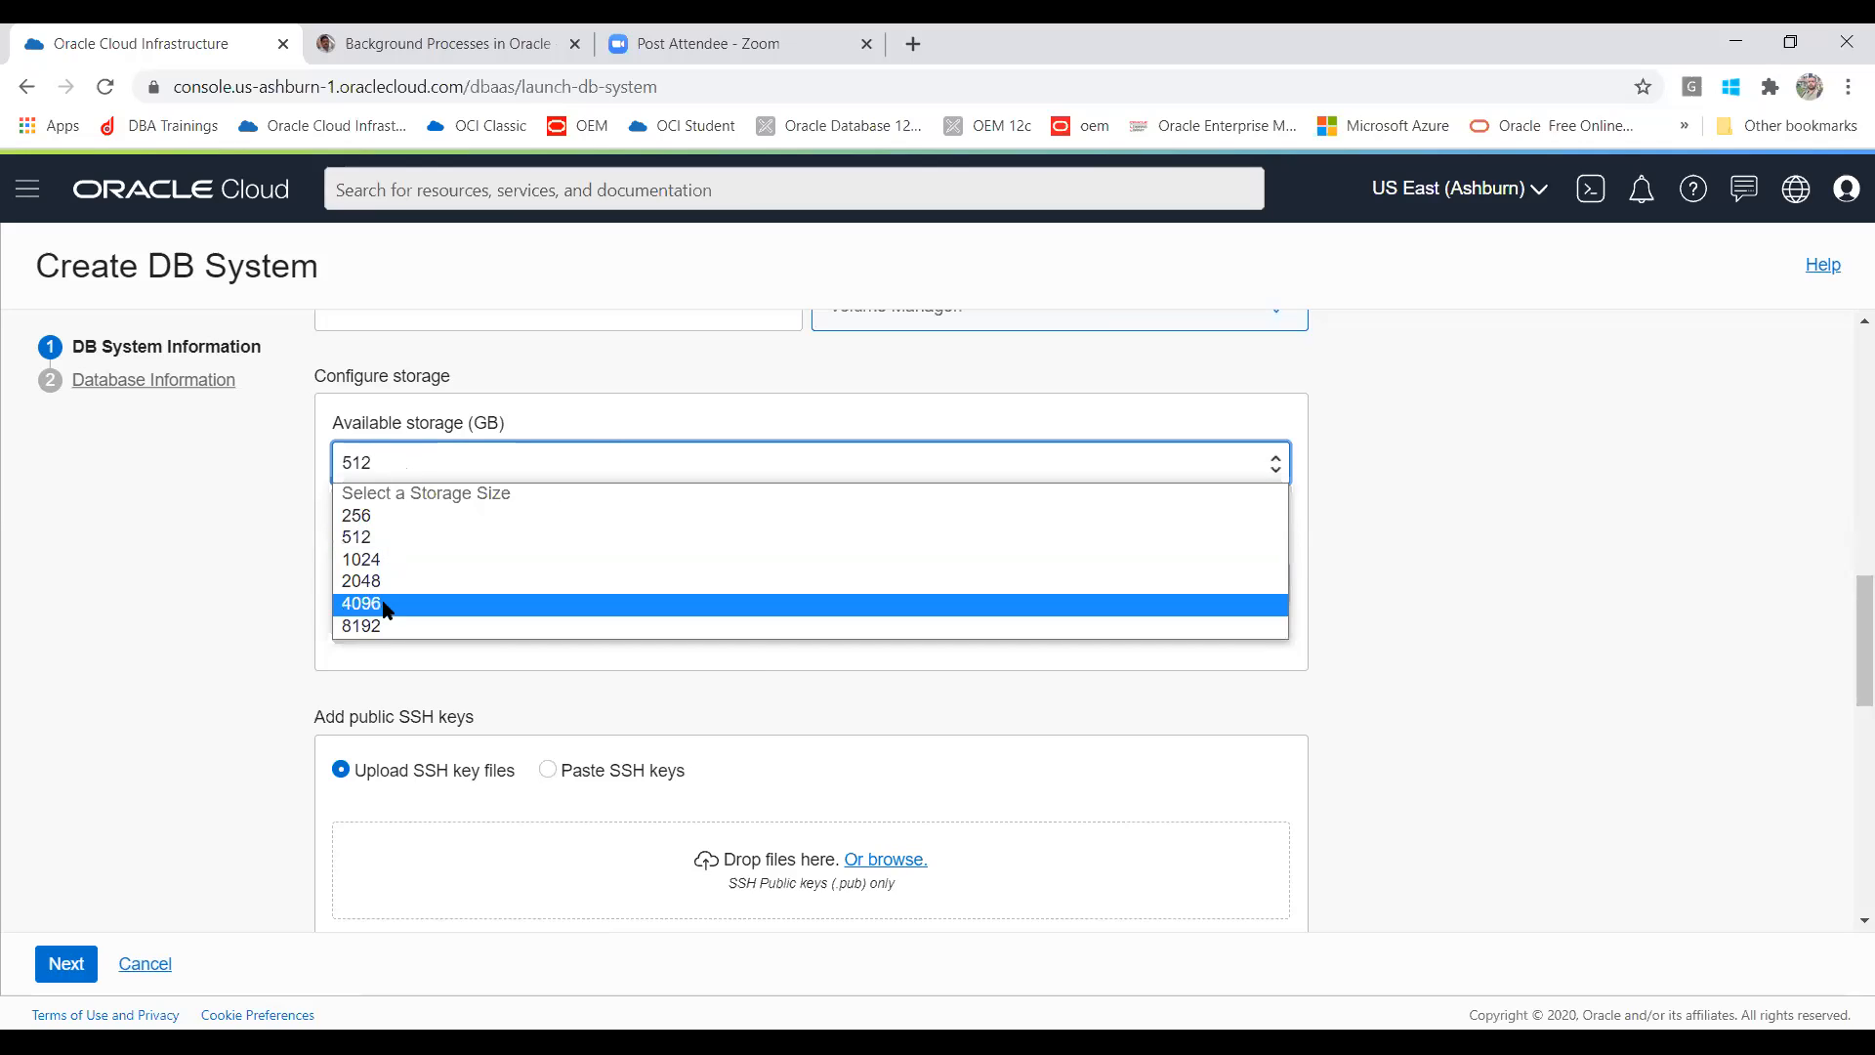
pyautogui.click(386, 606)
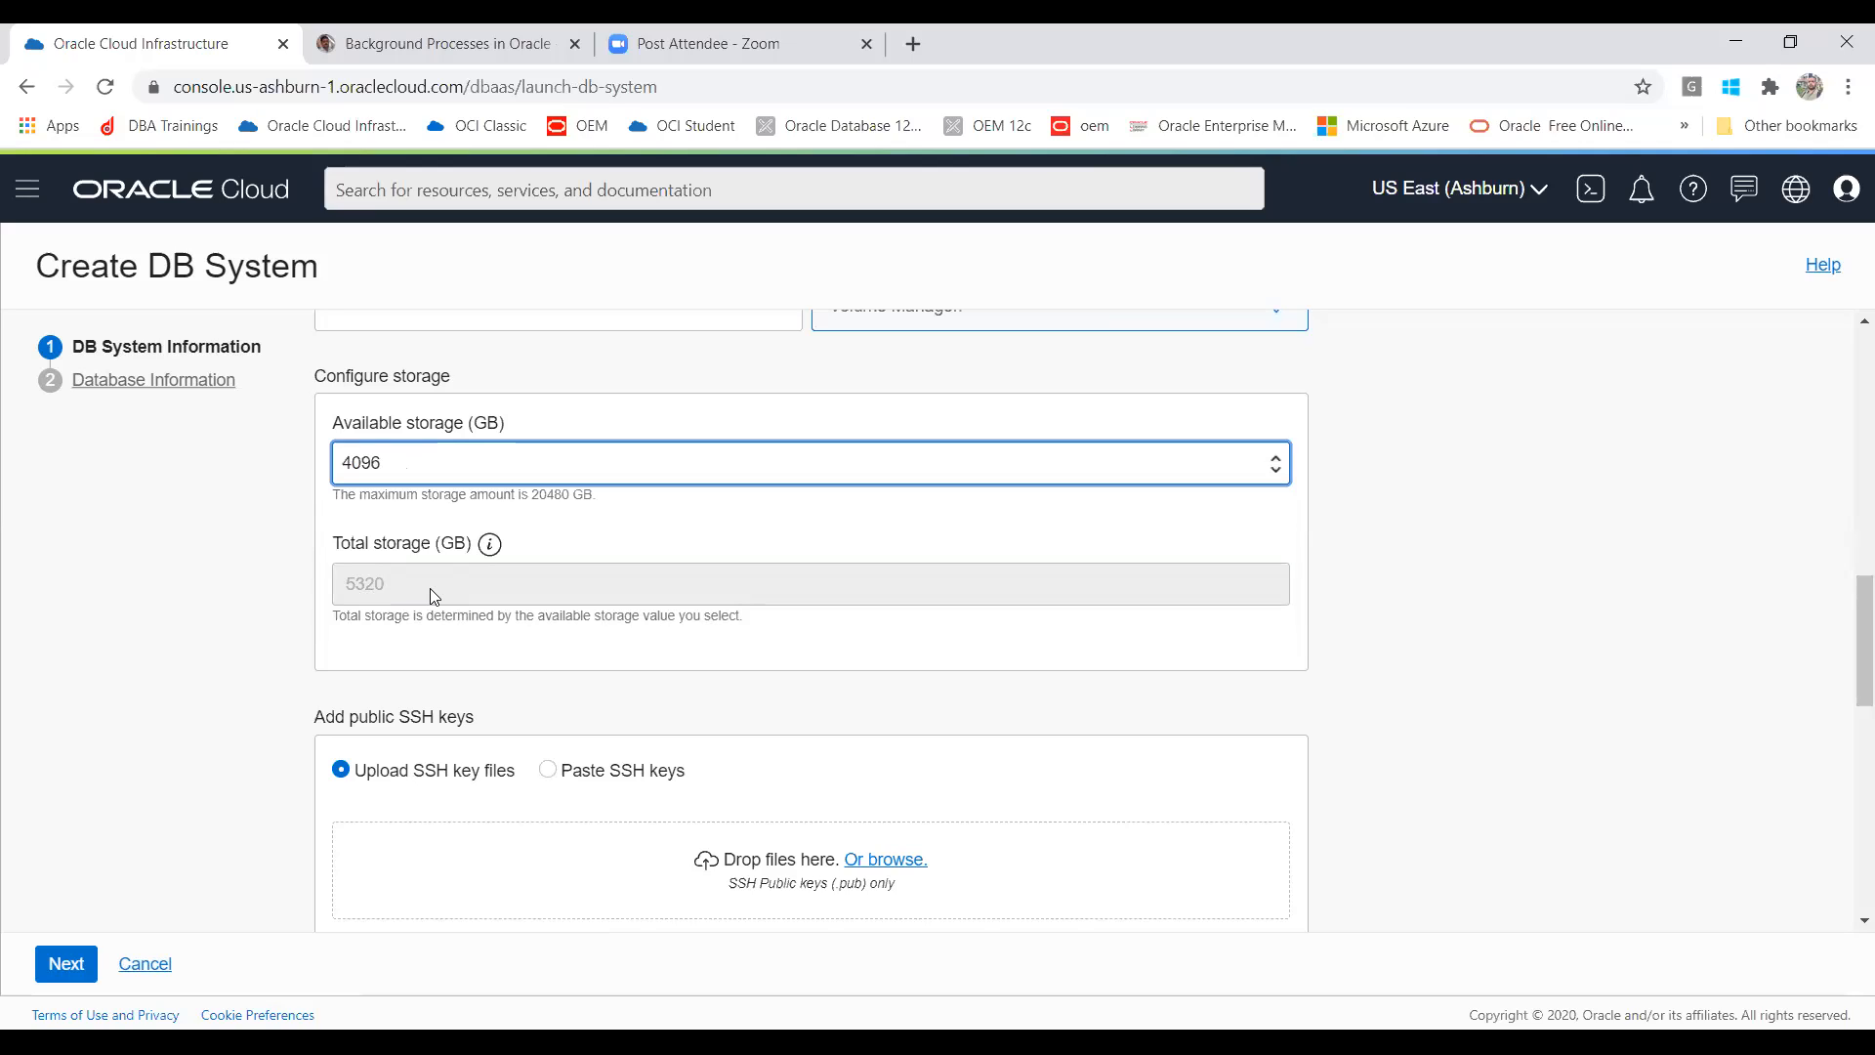
pyautogui.click(427, 473)
pyautogui.click(413, 511)
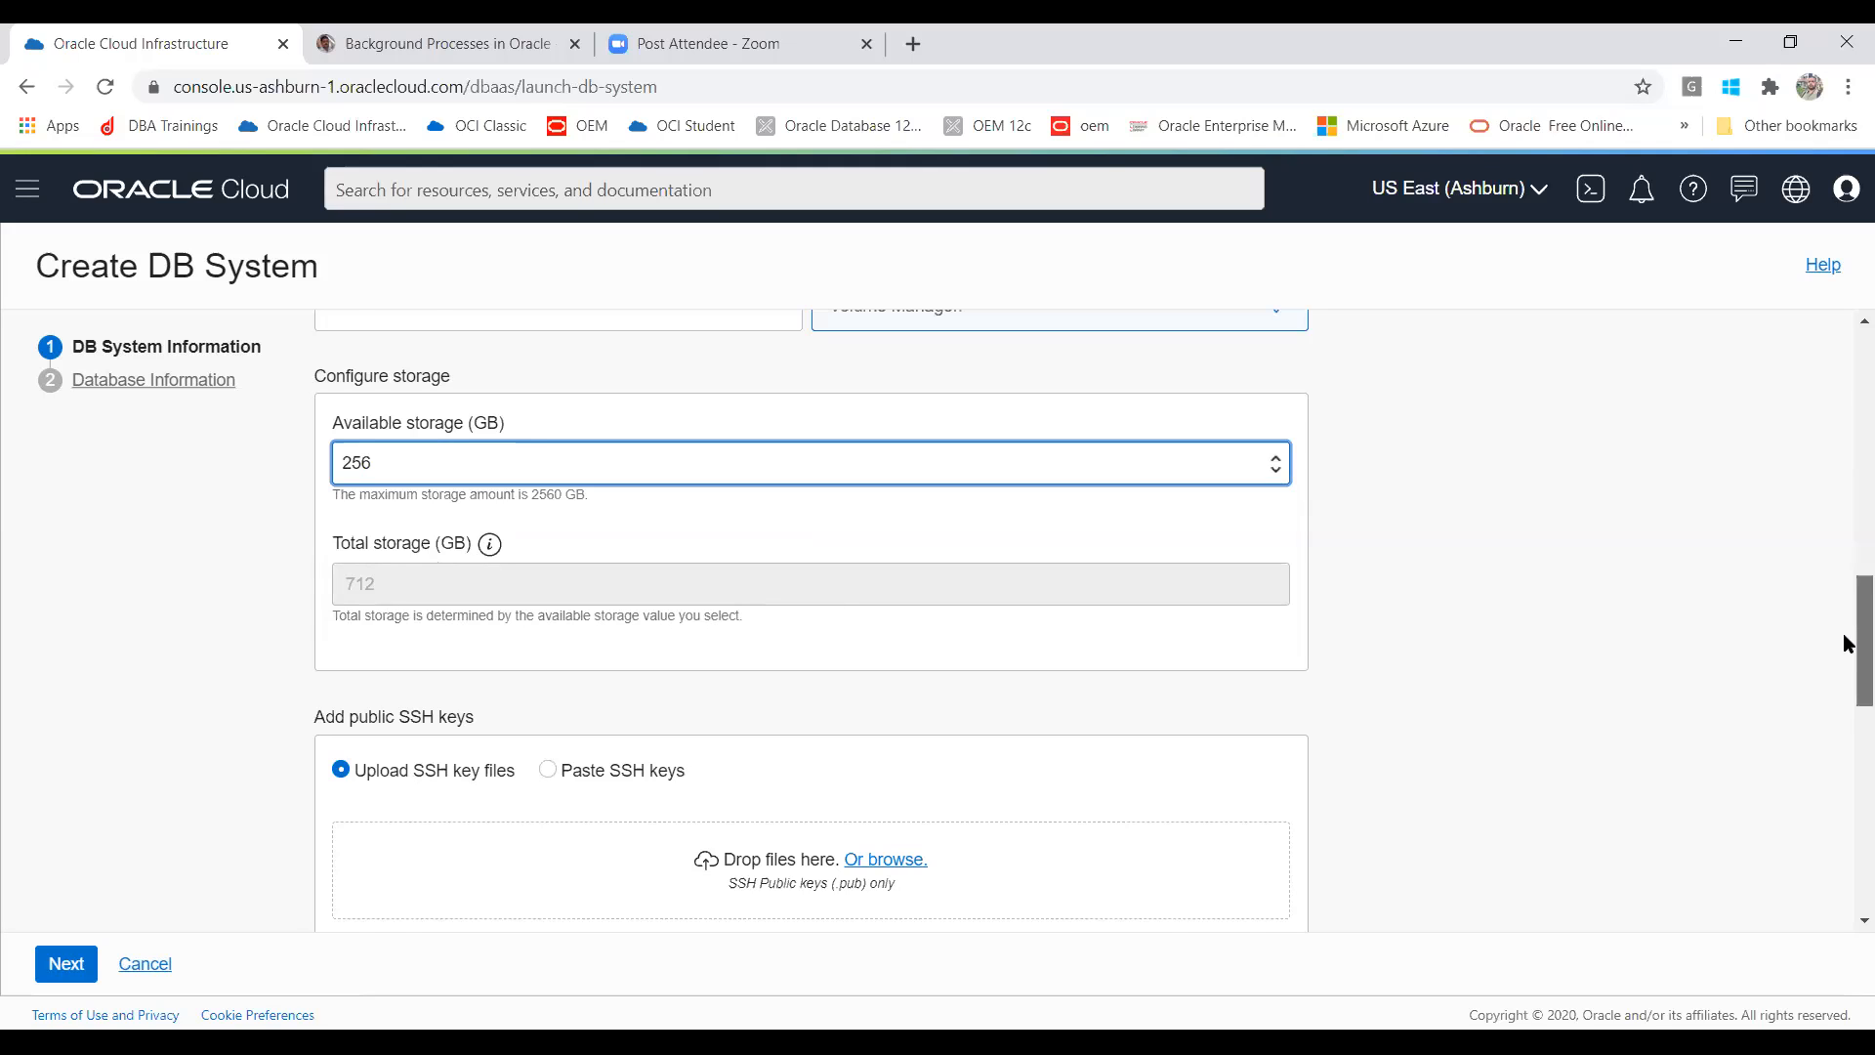
# Step: Upload the public SSH key file mykey.pub from the Batch9 Key folder to the DB system
pyautogui.moveTo(1858, 639); pyautogui.dragTo(1846, 678)
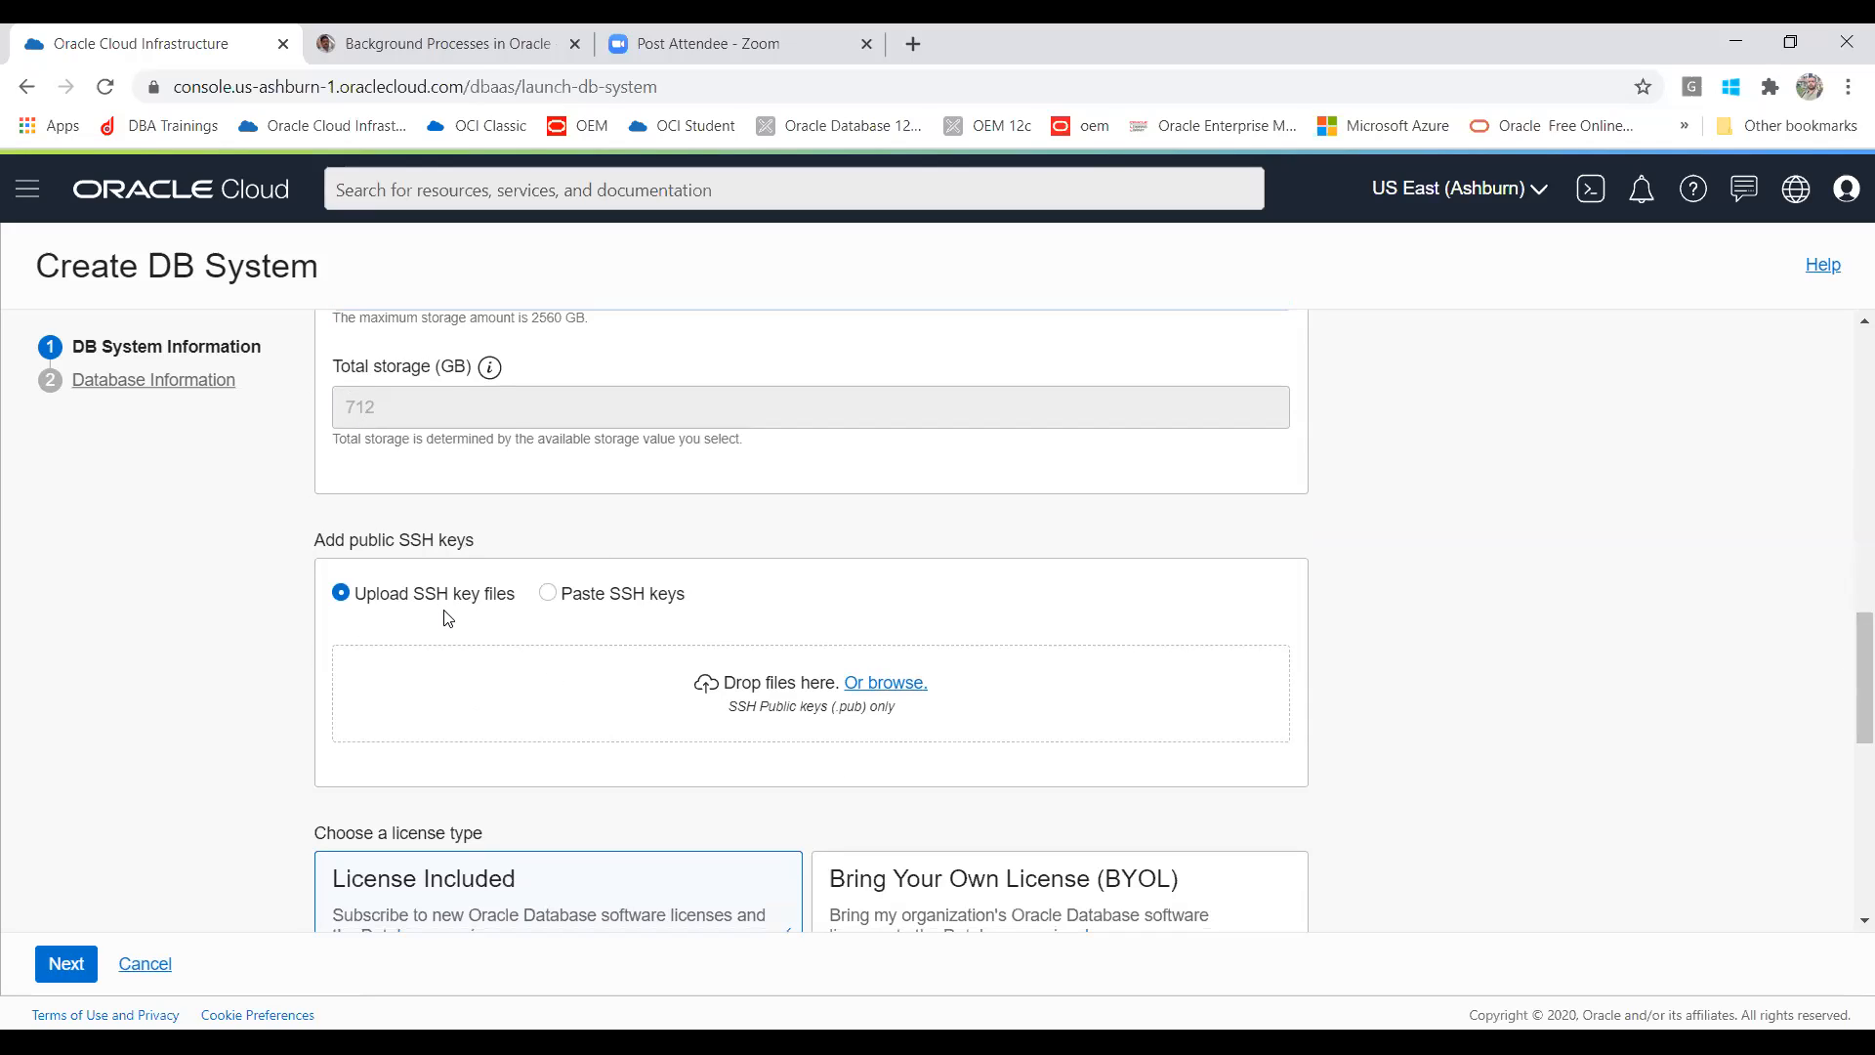
pyautogui.click(888, 684)
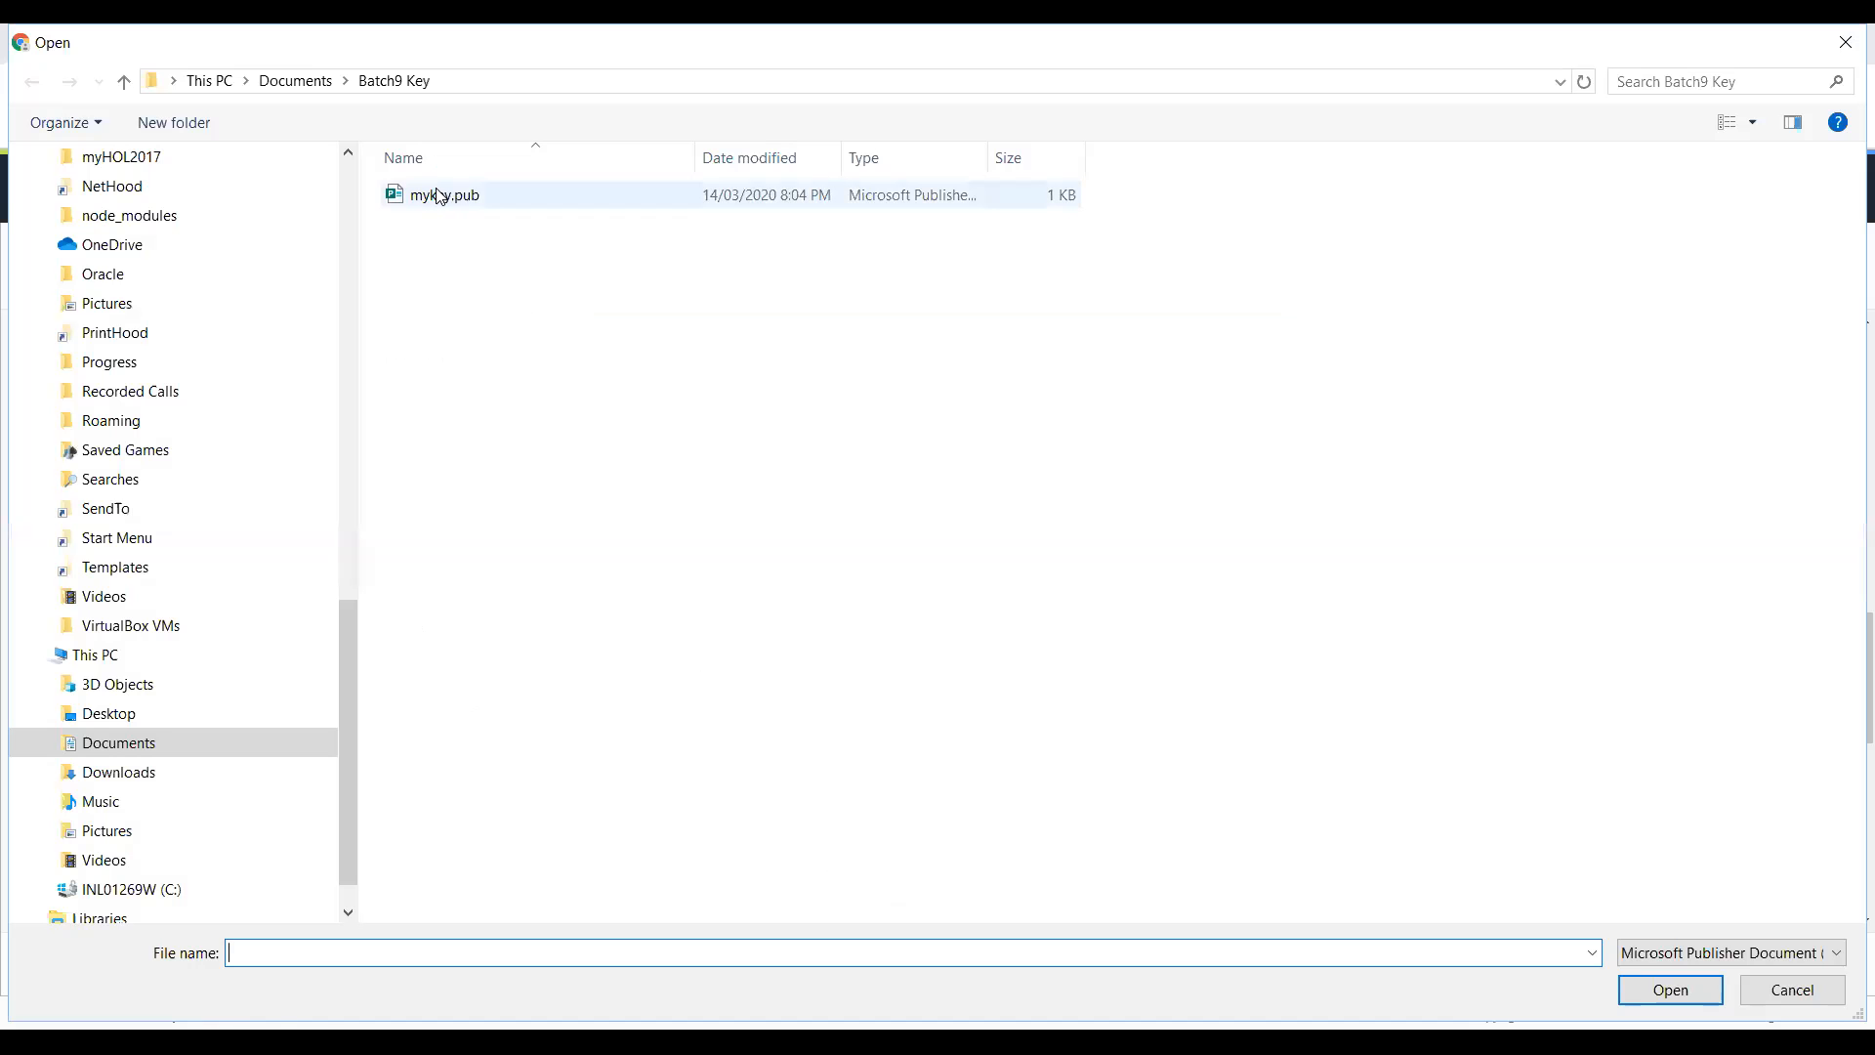
pyautogui.doubleClick(438, 197)
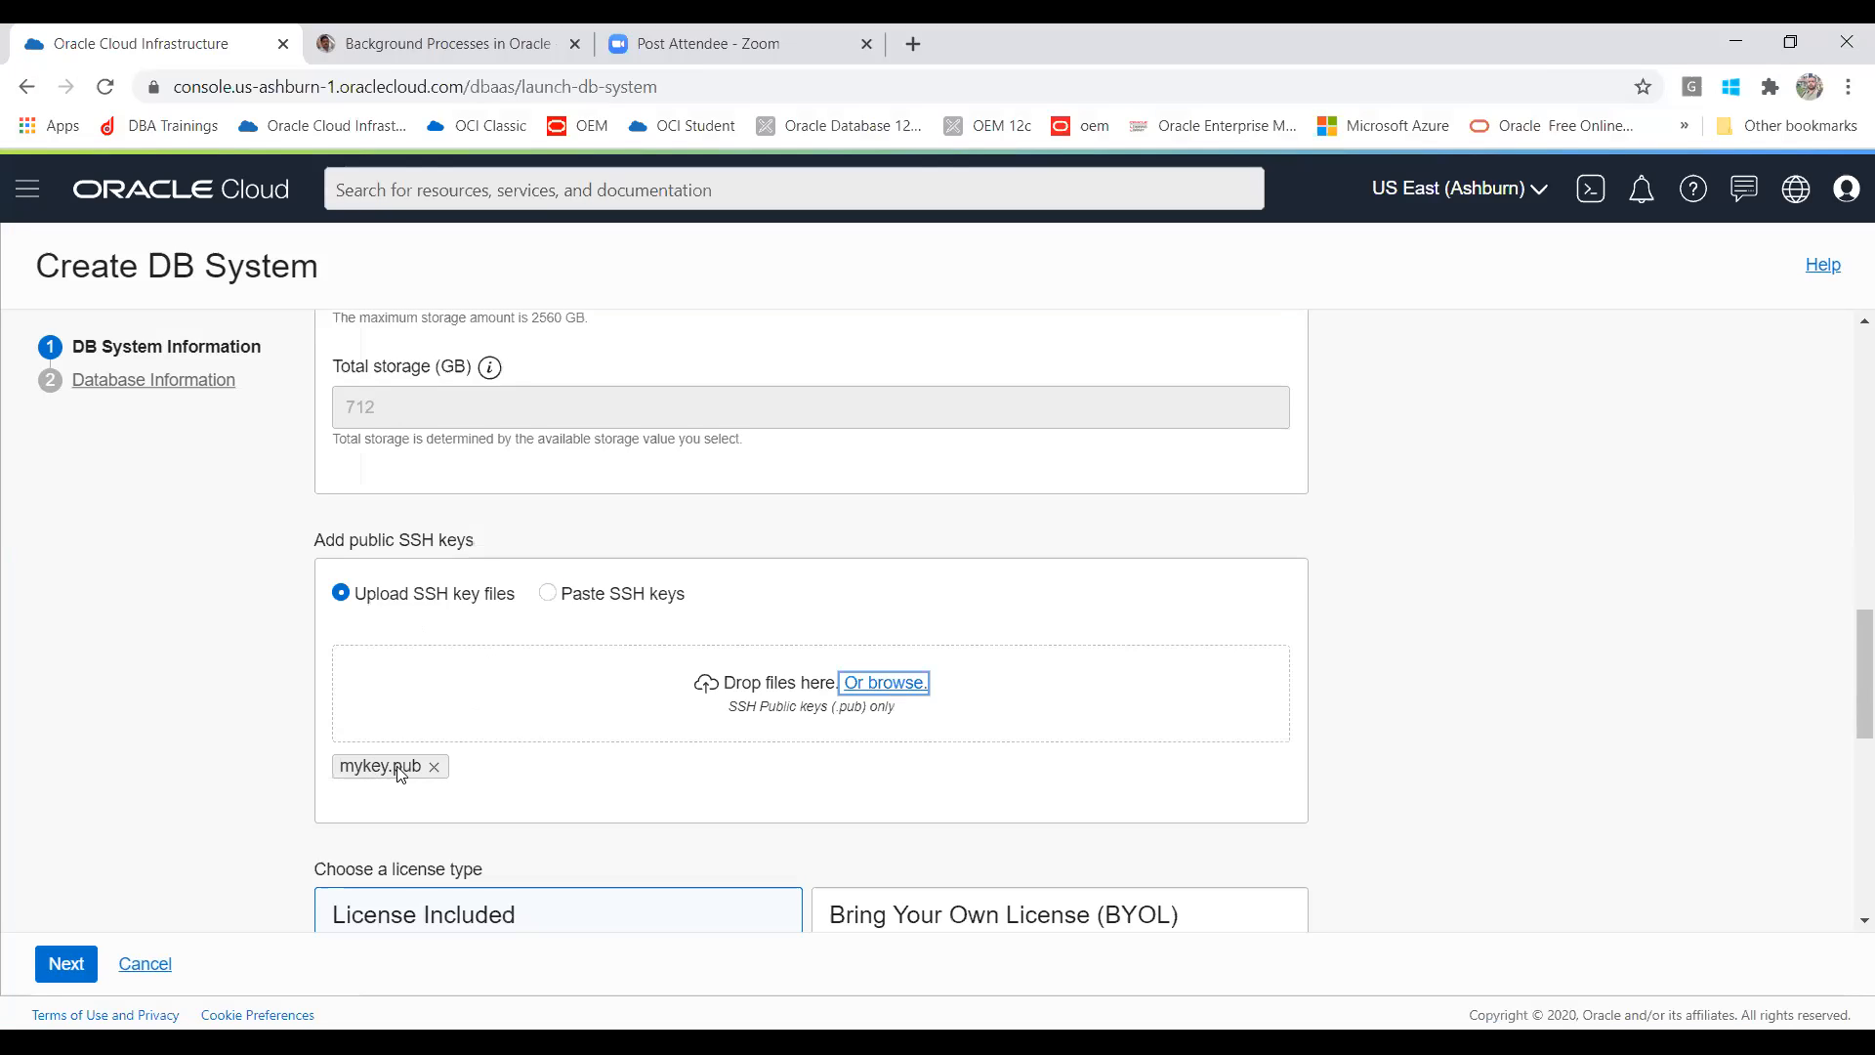
pyautogui.moveTo(1849, 630); pyautogui.dragTo(1849, 710)
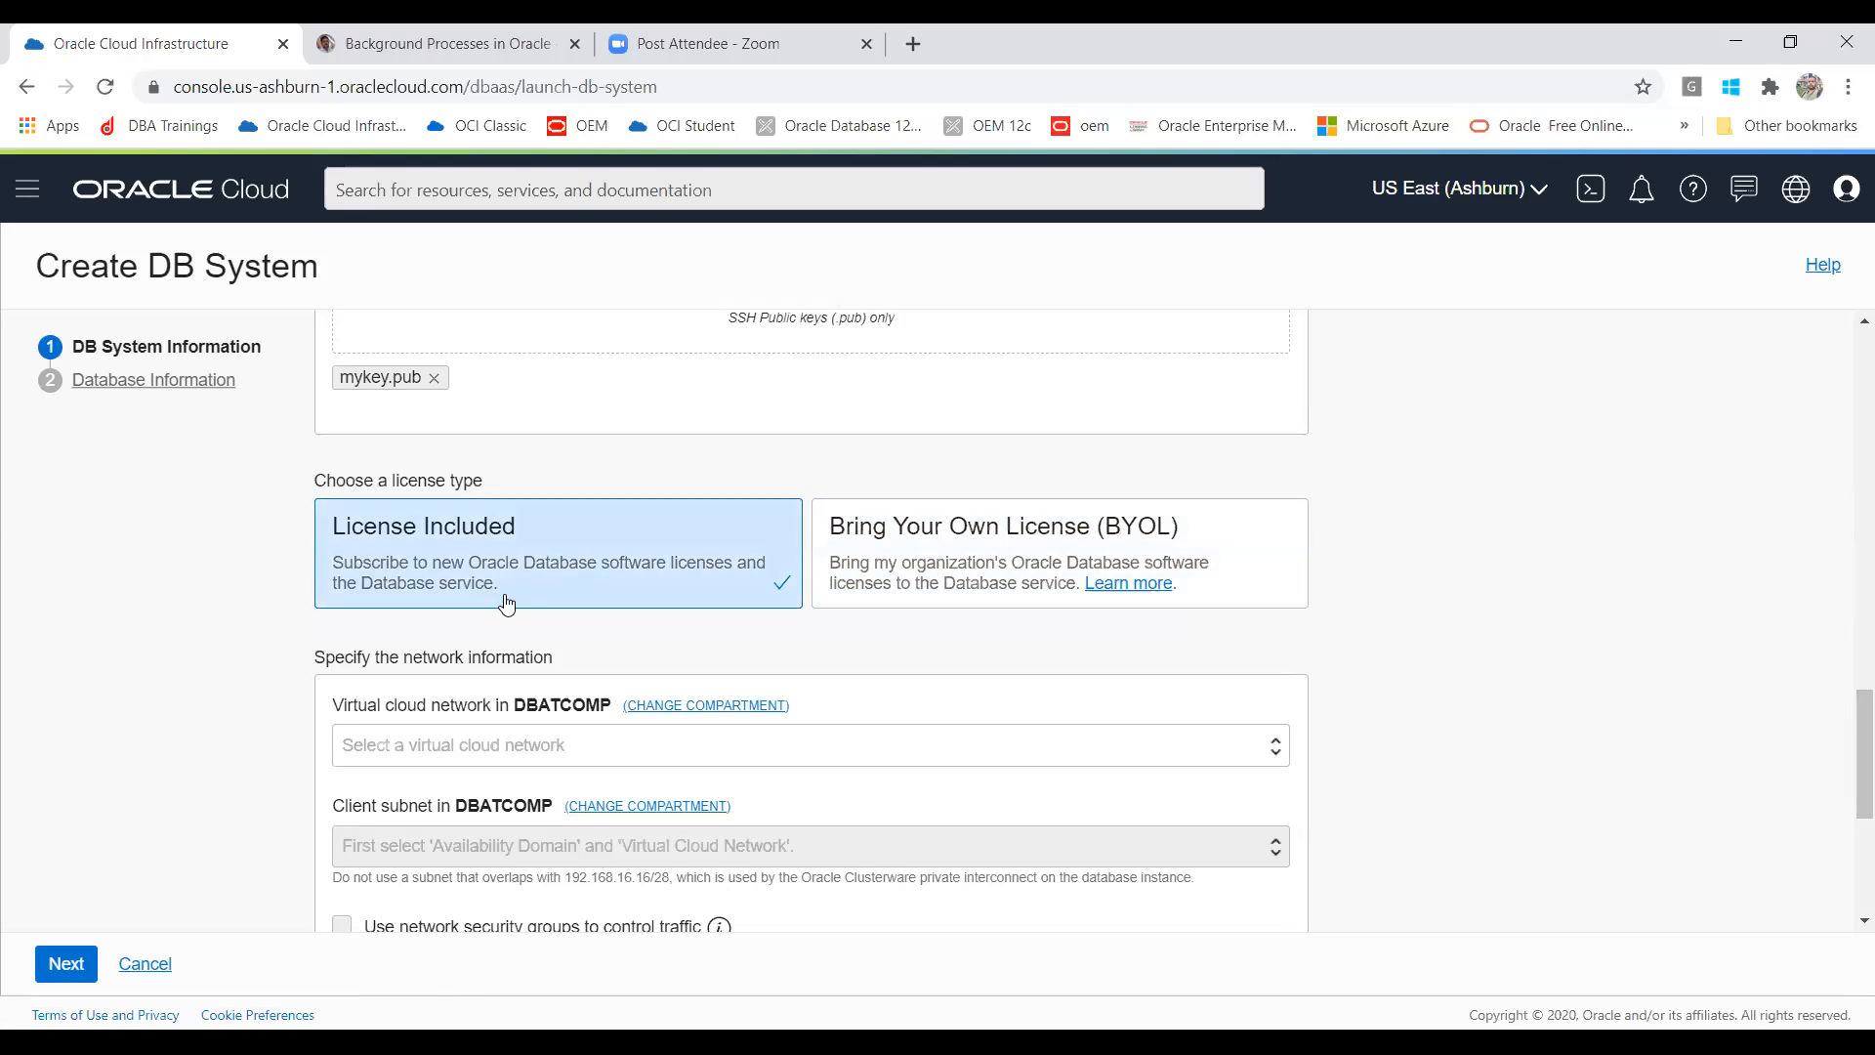
# Step: Assign the DB system to the DBATVCN virtual cloud network and its regional public client subnet
pyautogui.click(522, 744)
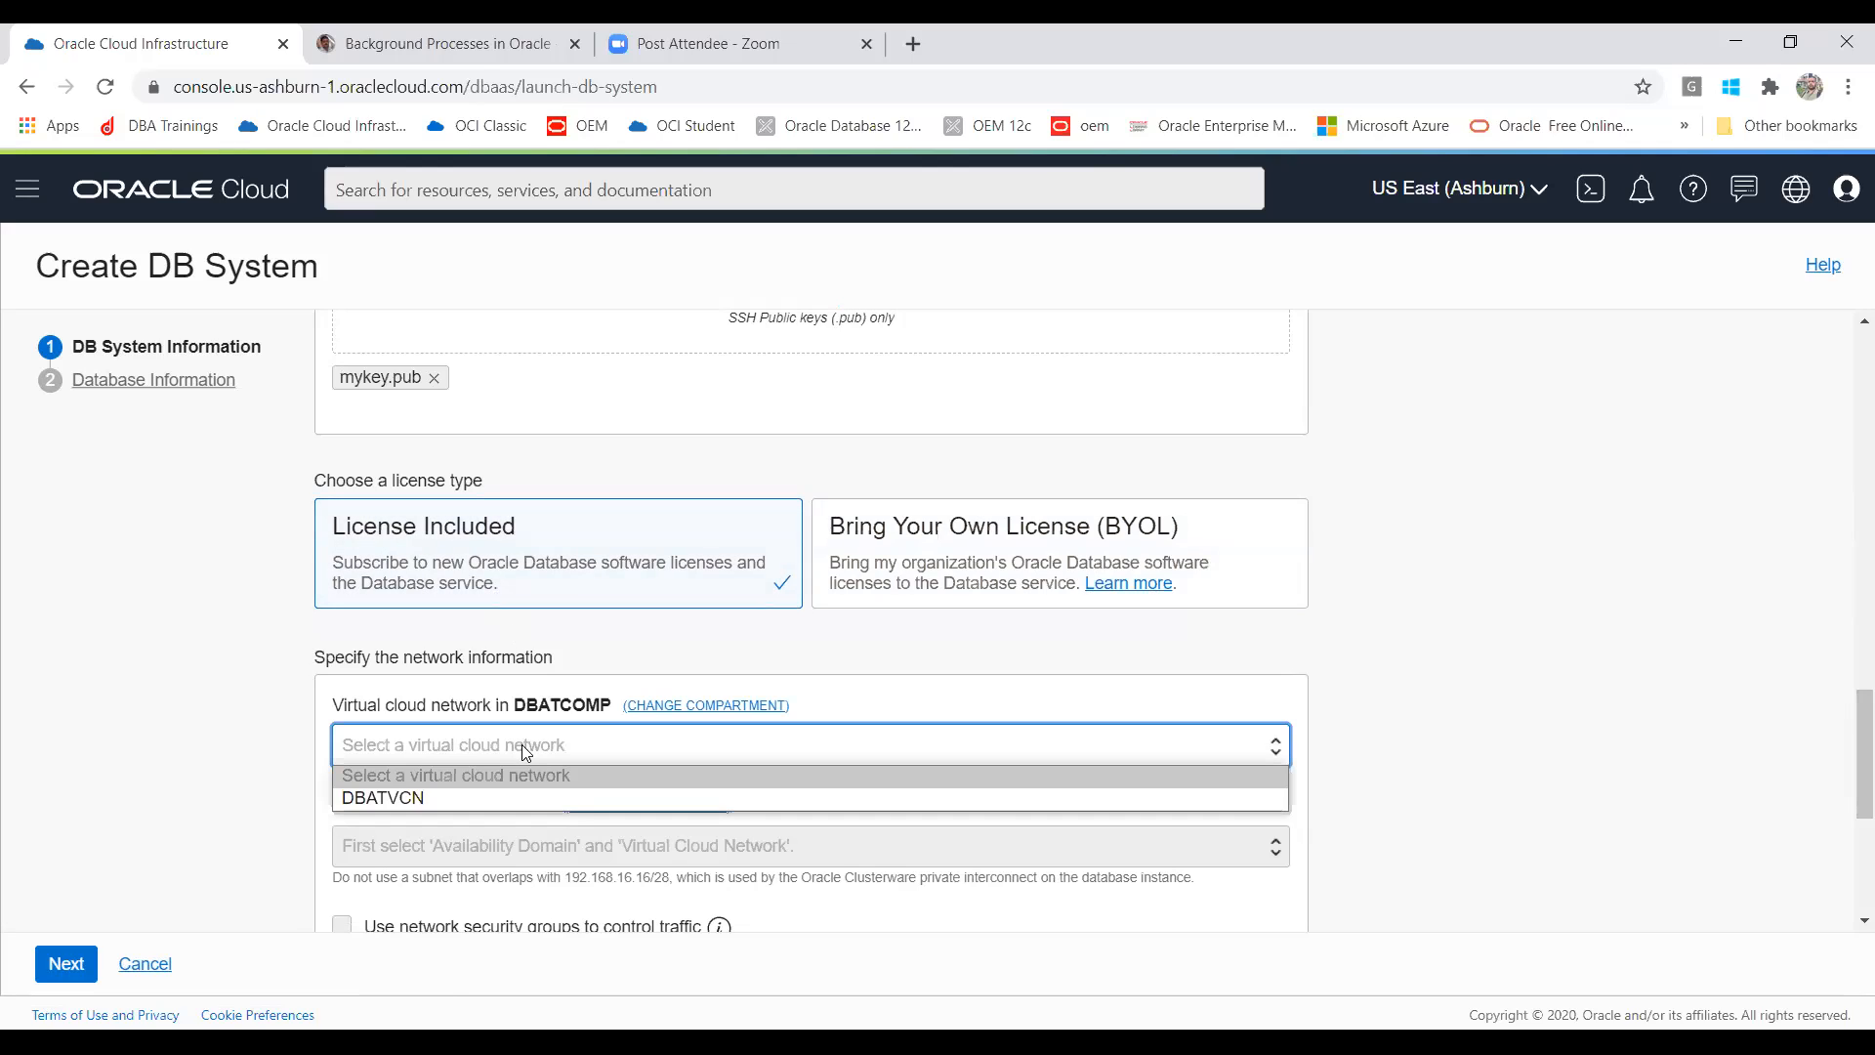
pyautogui.click(440, 799)
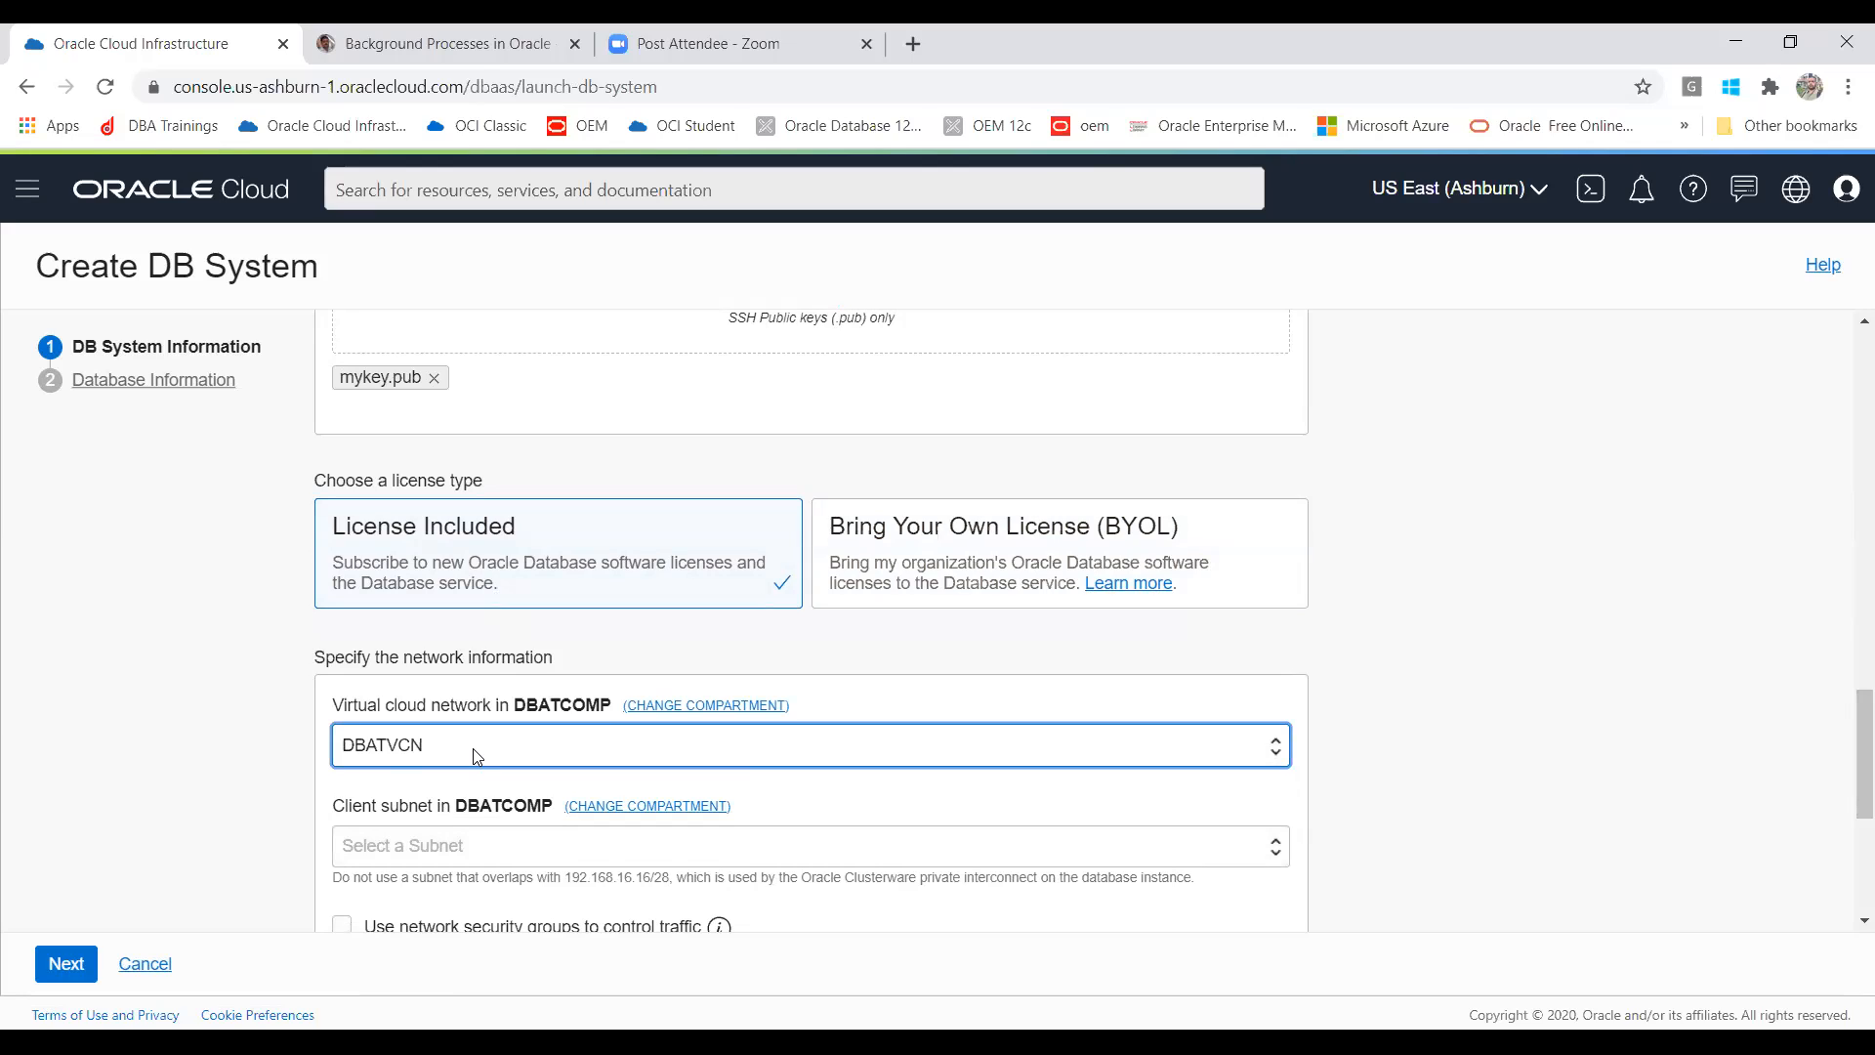
pyautogui.click(496, 846)
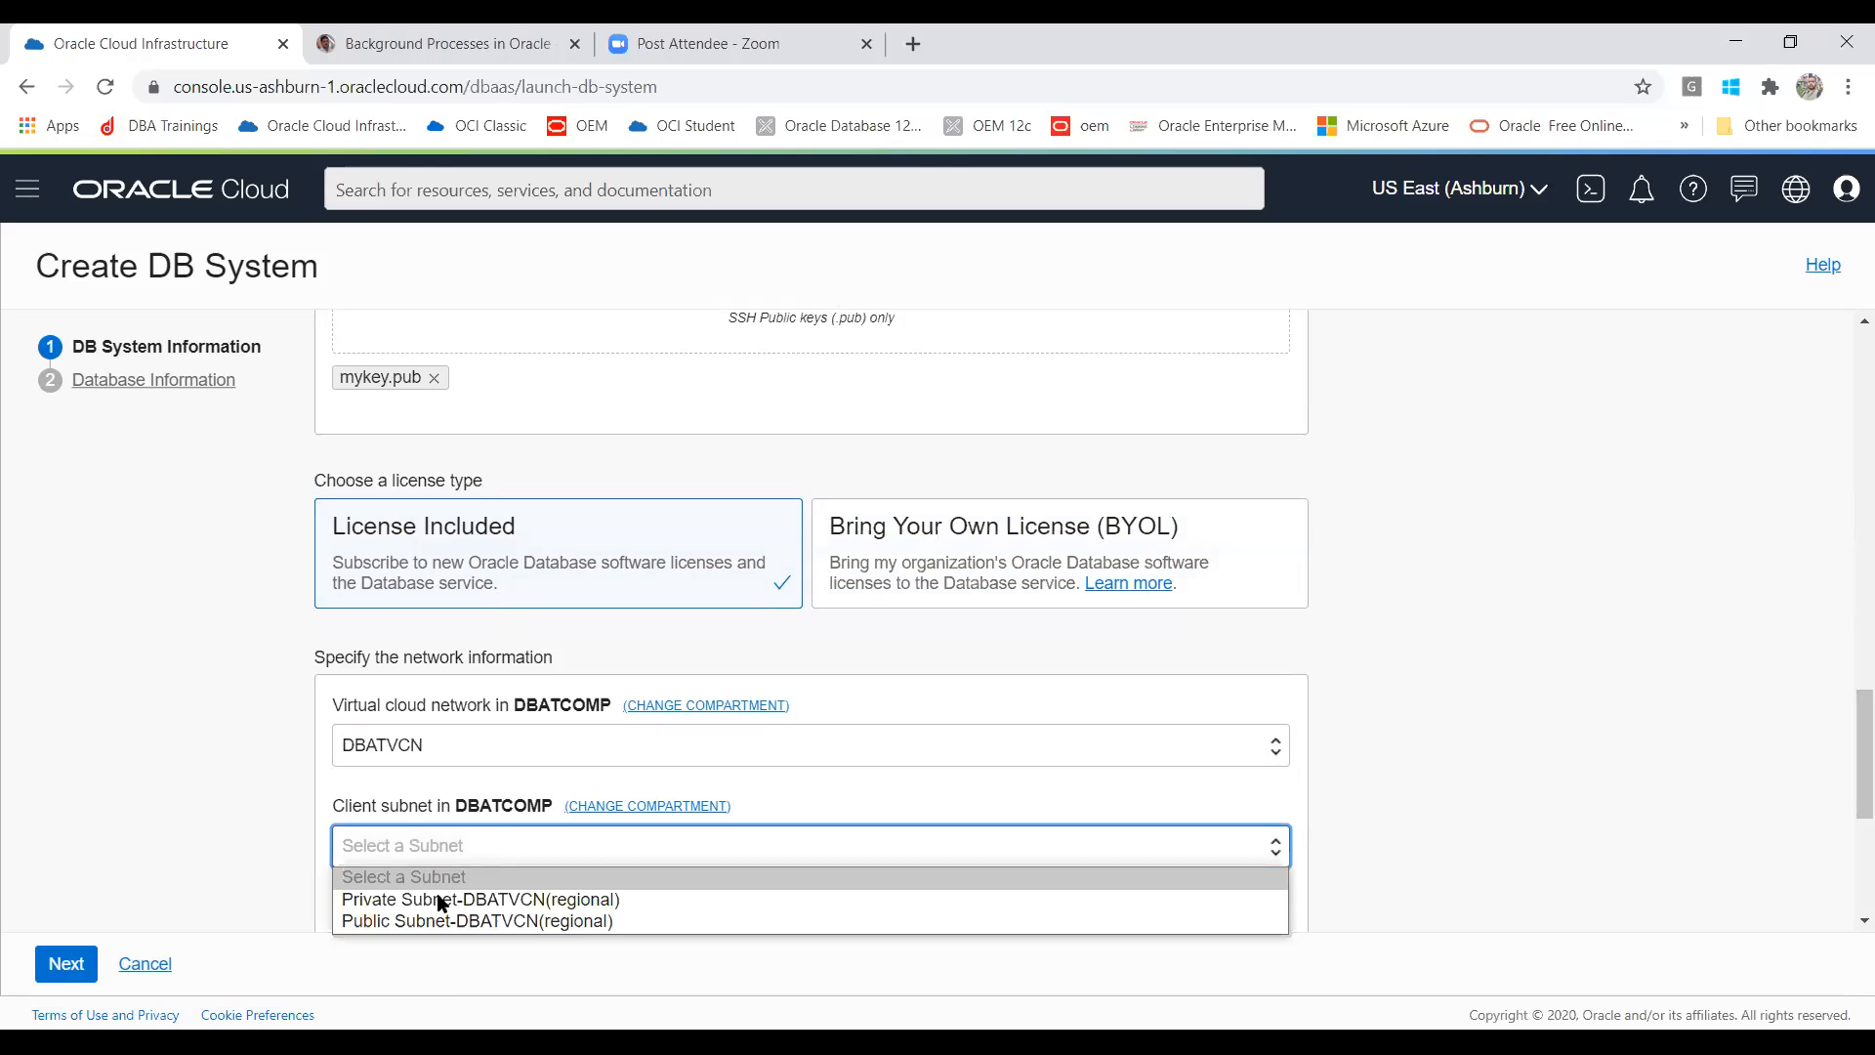
pyautogui.click(428, 925)
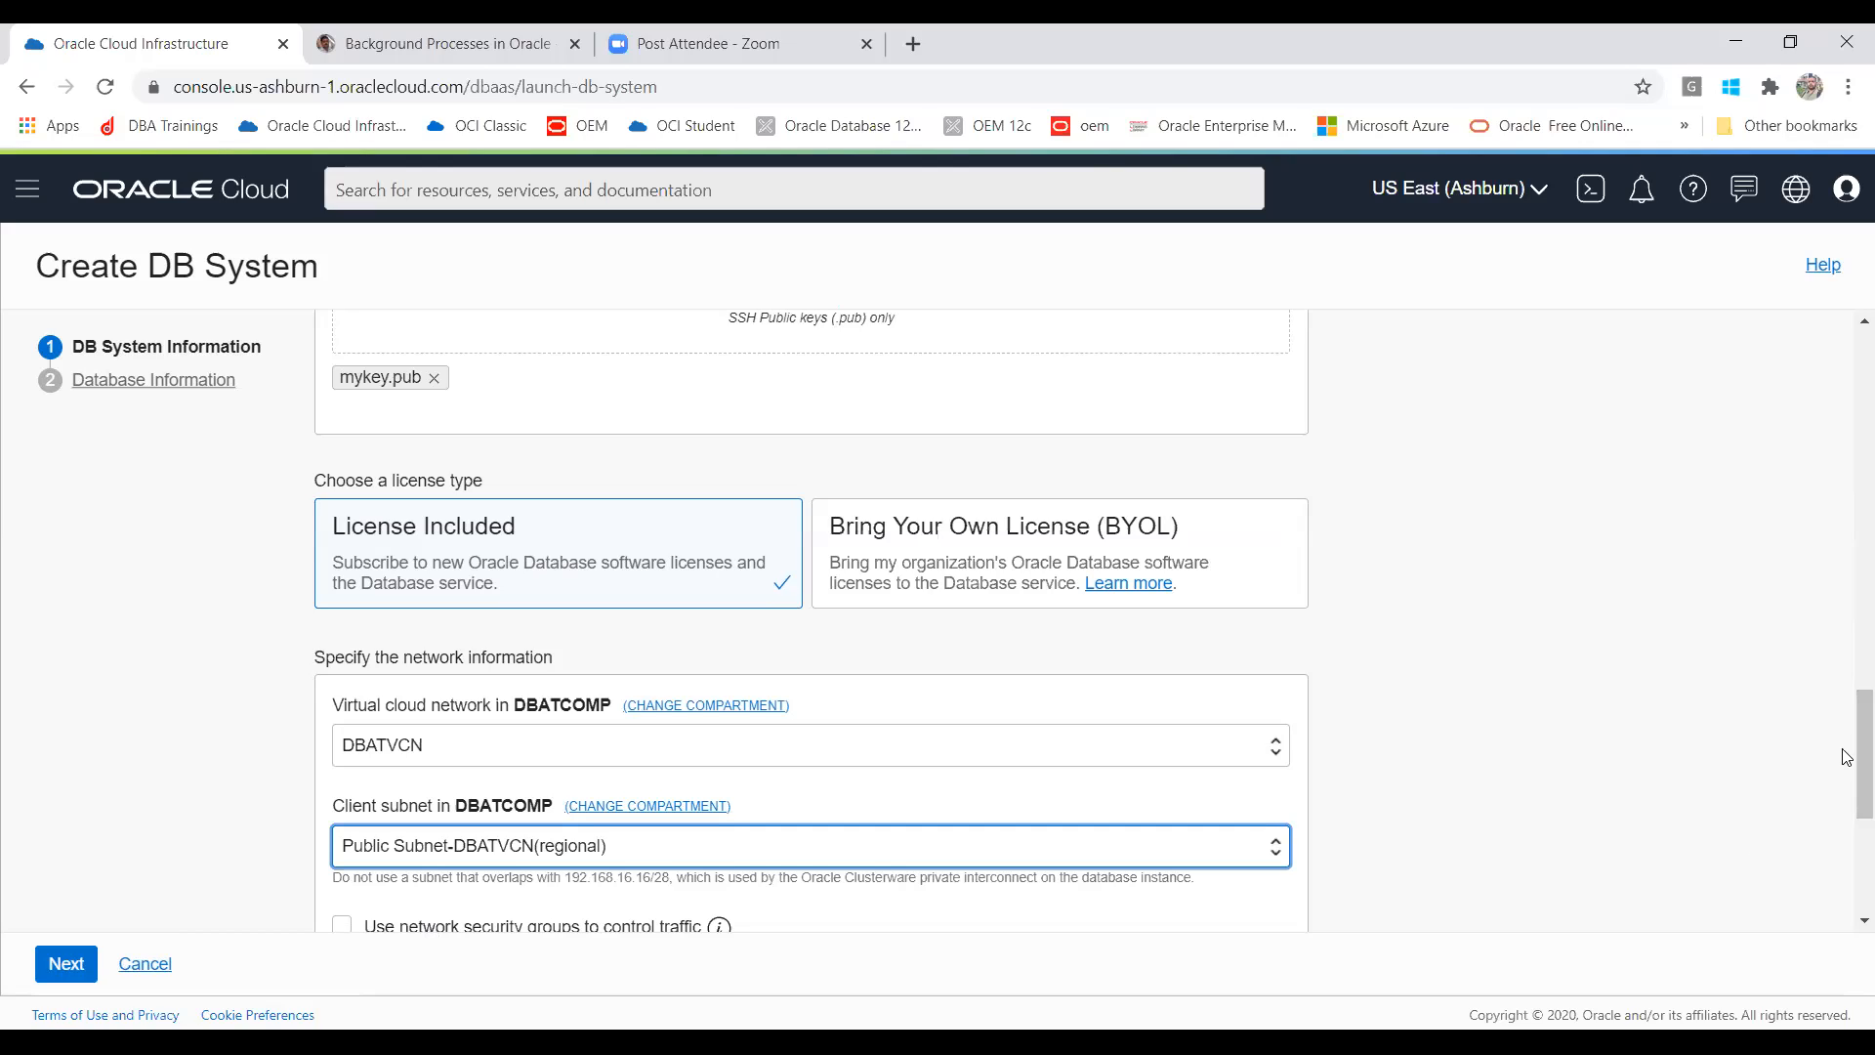
# Step: Set the DB system's hostname prefix to DBAT
pyautogui.moveTo(1846, 764); pyautogui.dragTo(1846, 858)
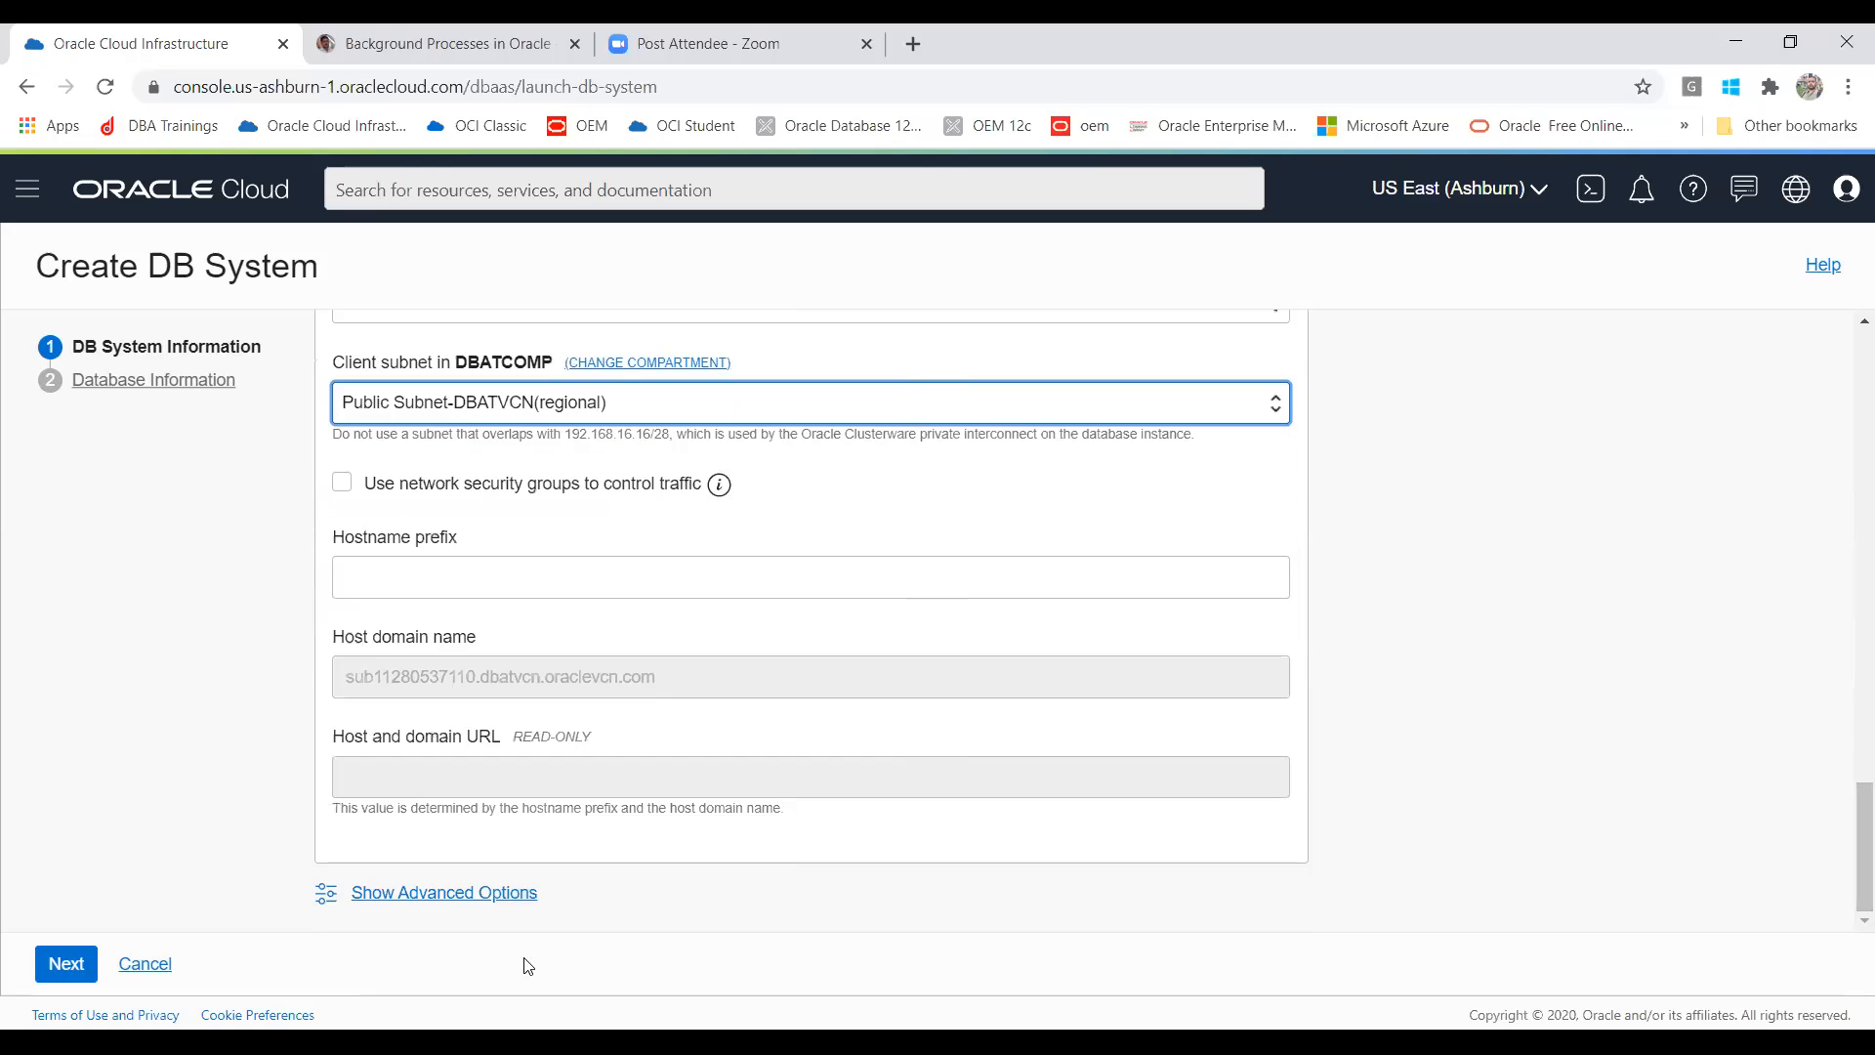
pyautogui.click(358, 589)
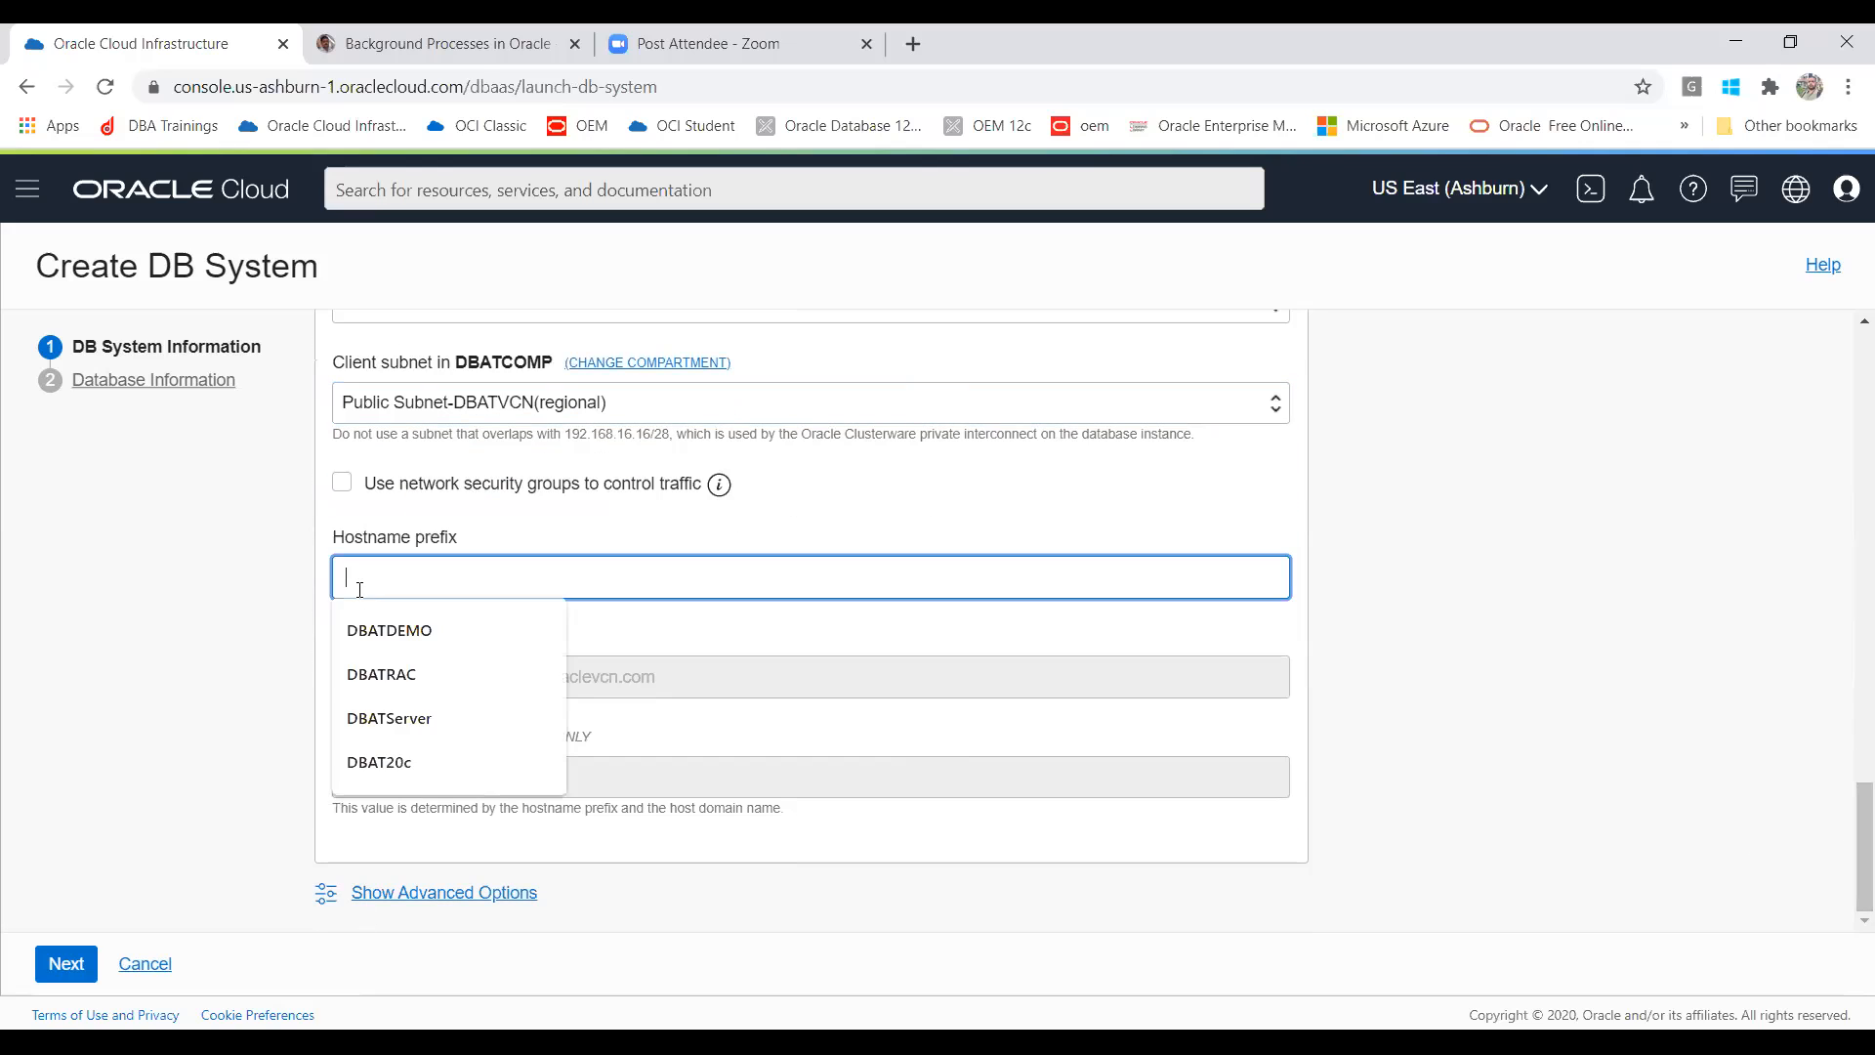
pyautogui.write('DBAT')
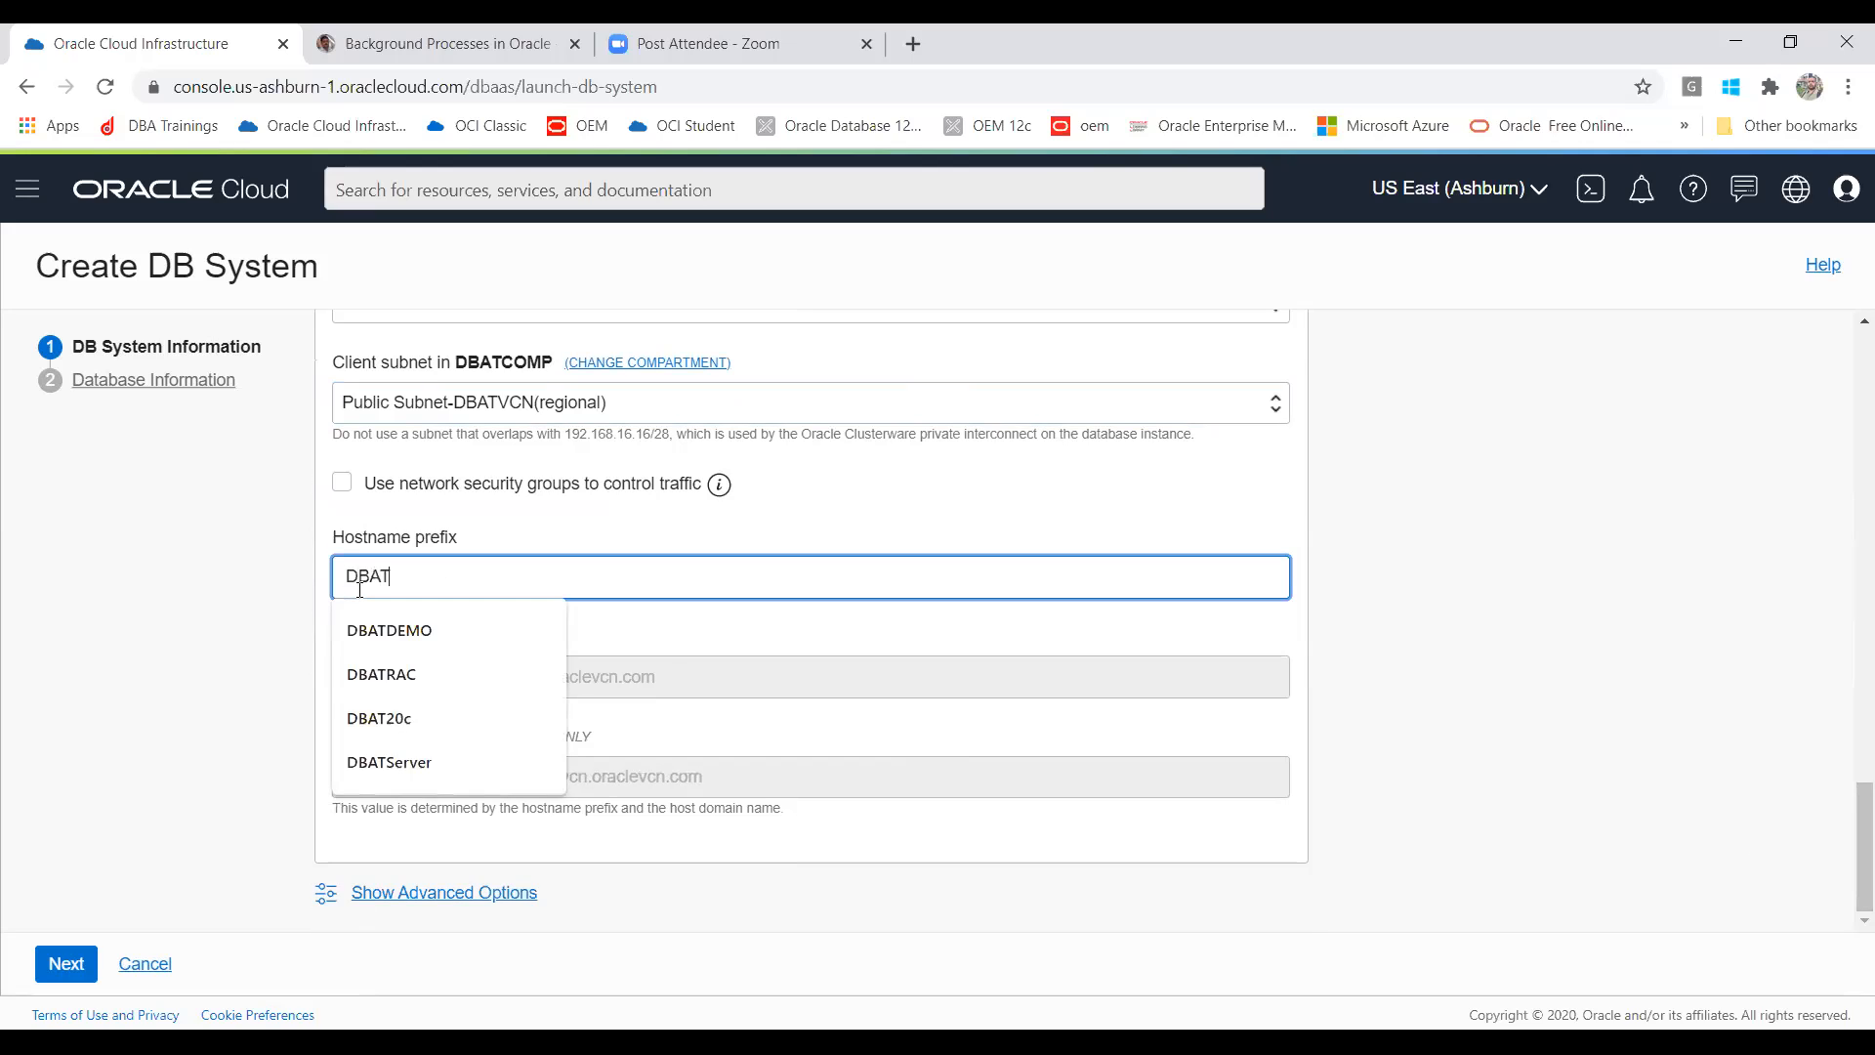
pyautogui.click(1551, 728)
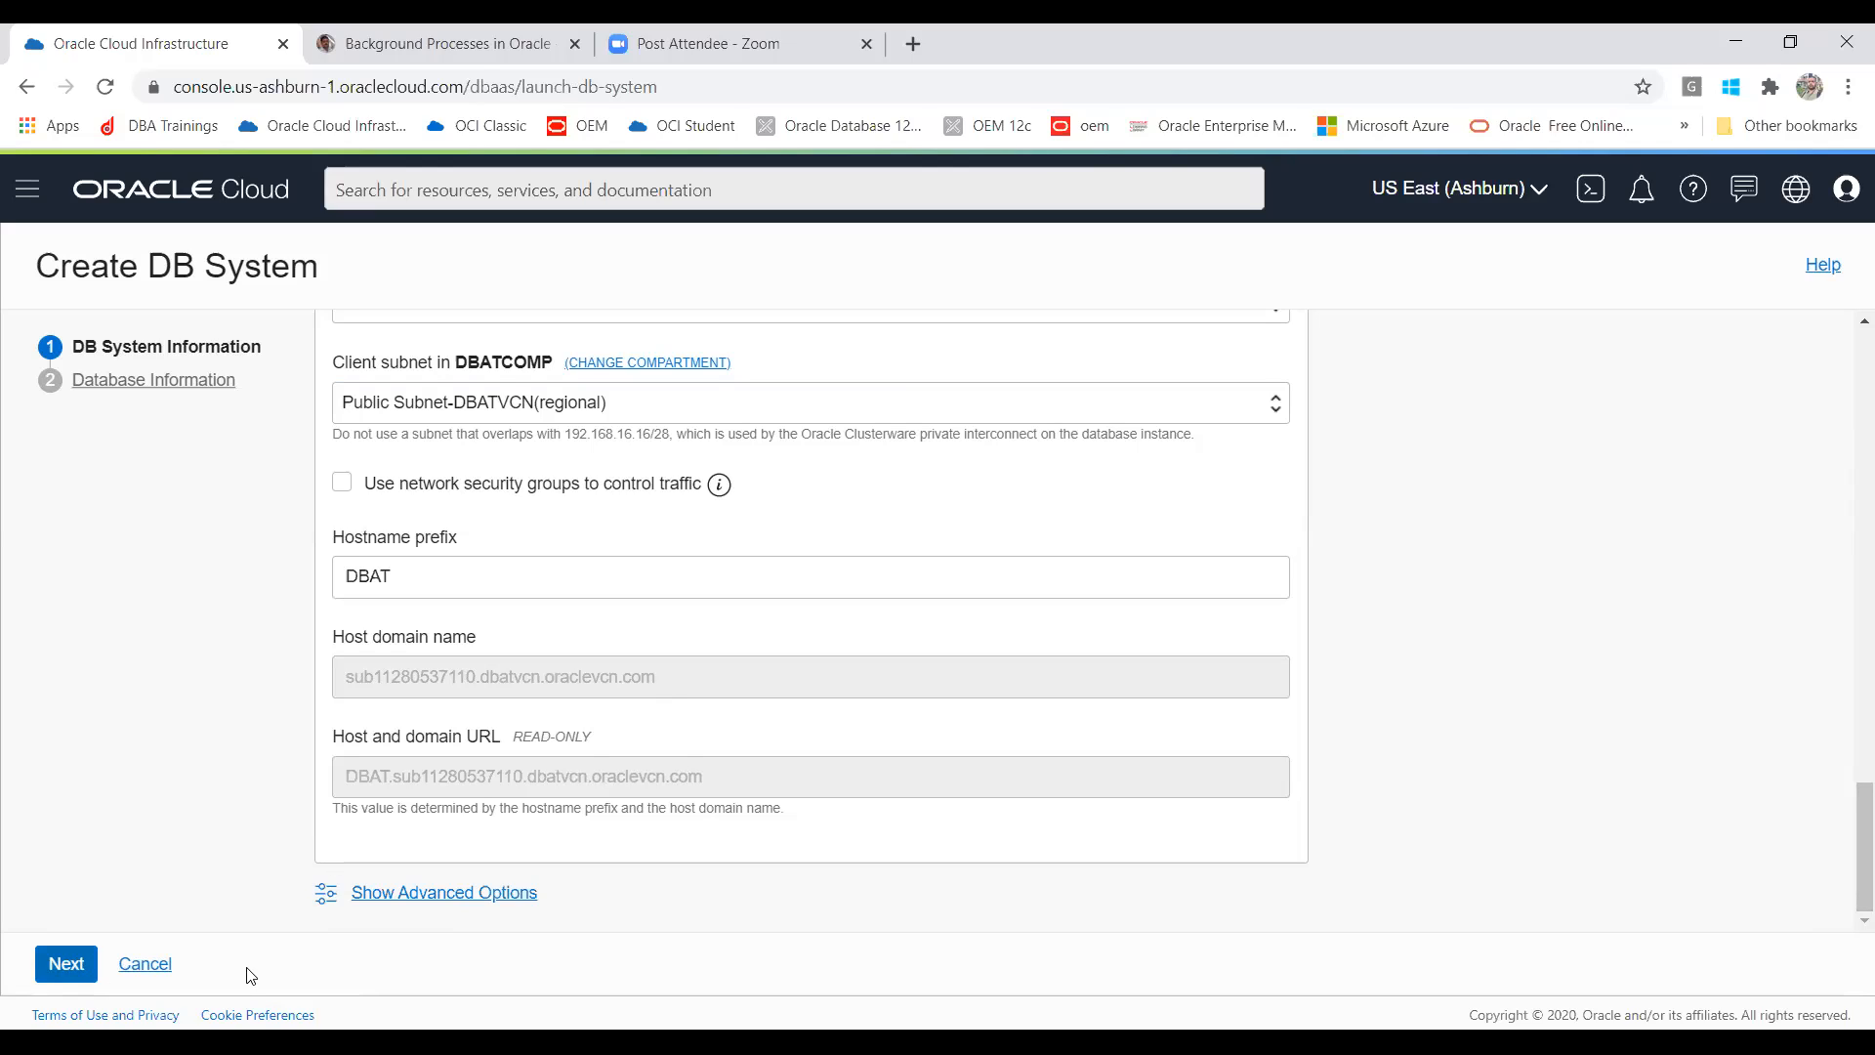
# Step: Set the time zone to Asia/Calcutta in the advanced options and proceed to the database information page
pyautogui.click(388, 904)
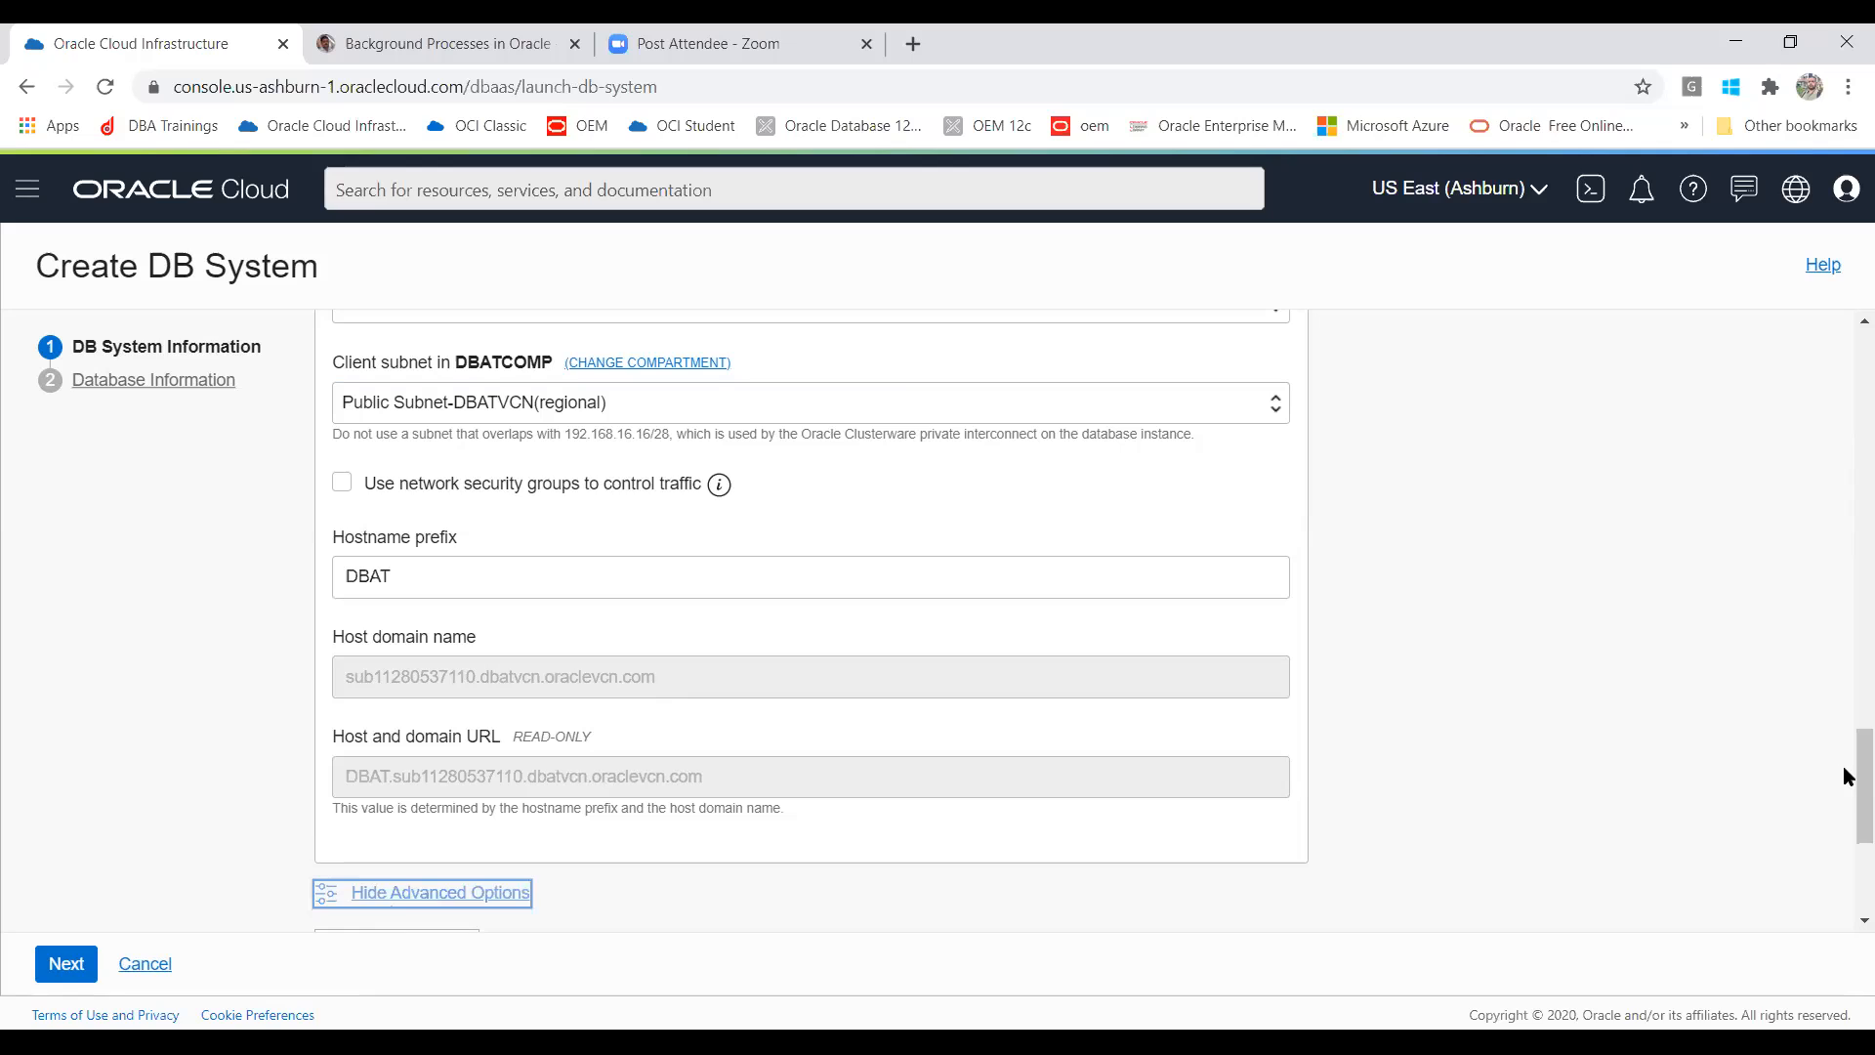
pyautogui.moveTo(1846, 784); pyautogui.dragTo(1854, 891)
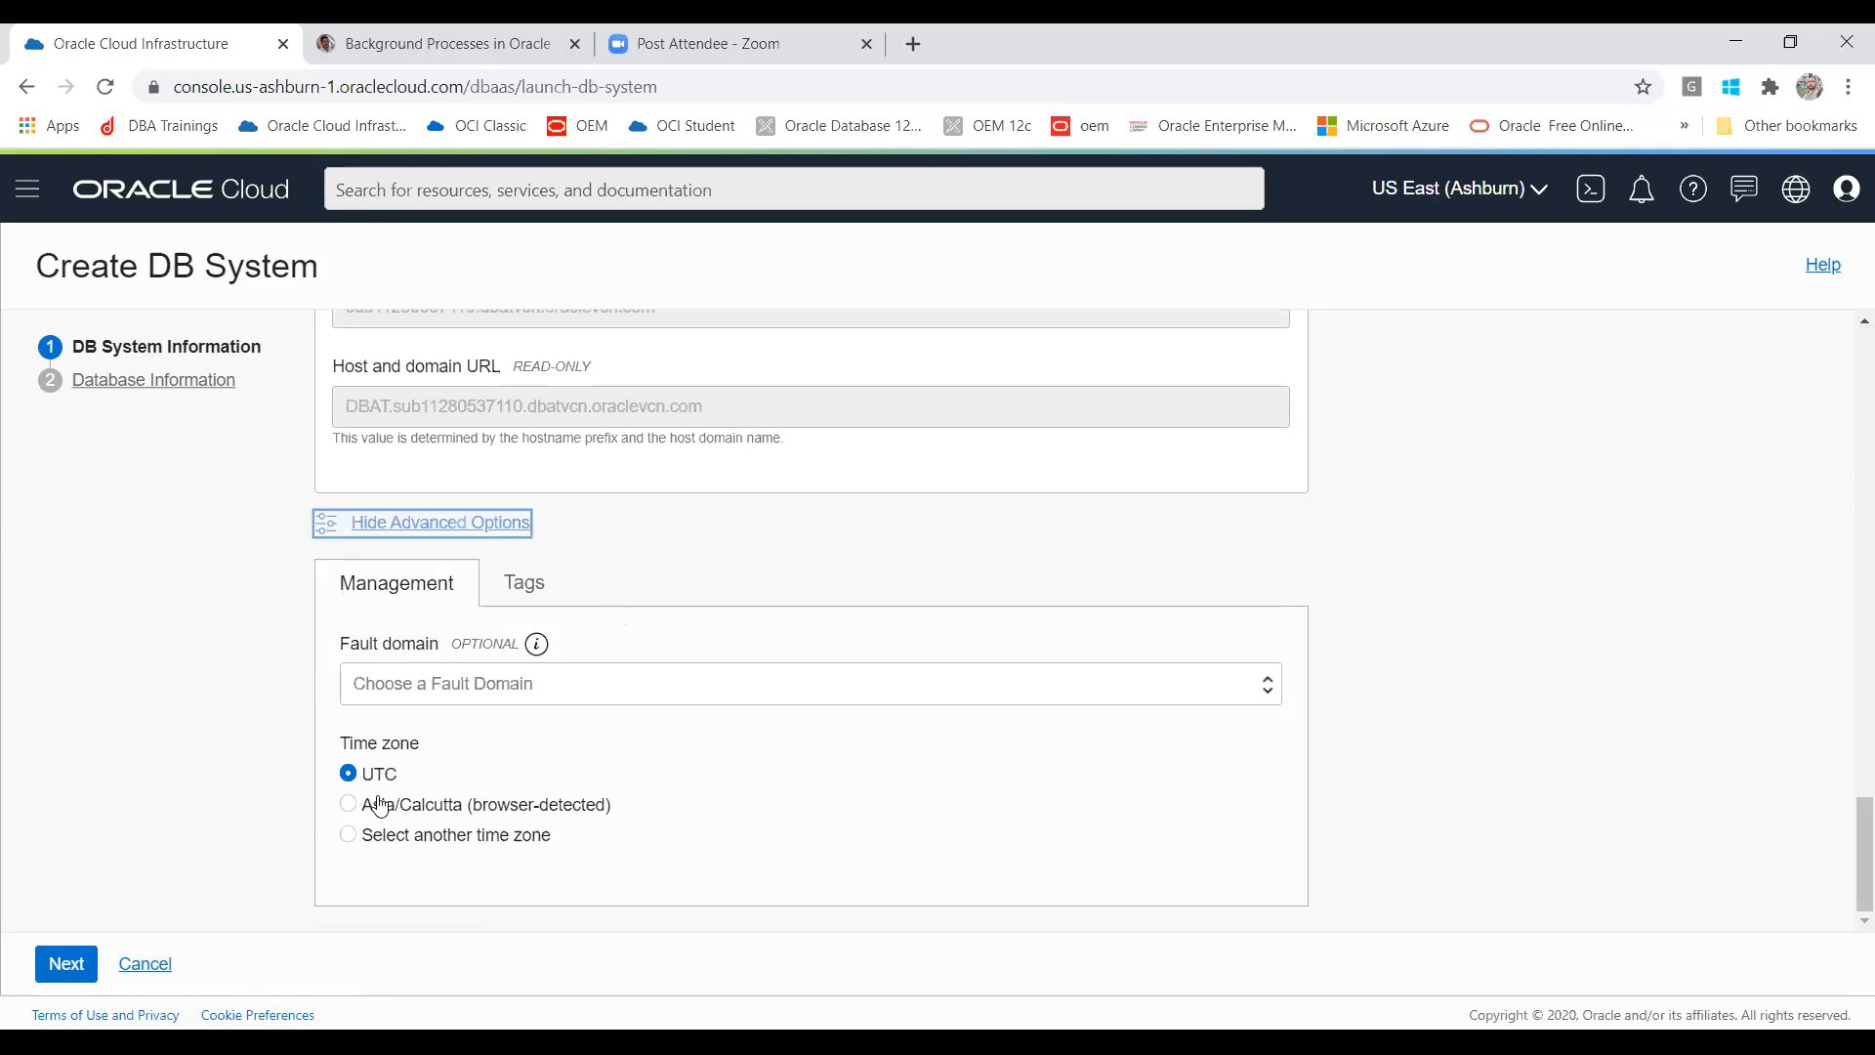
pyautogui.click(348, 807)
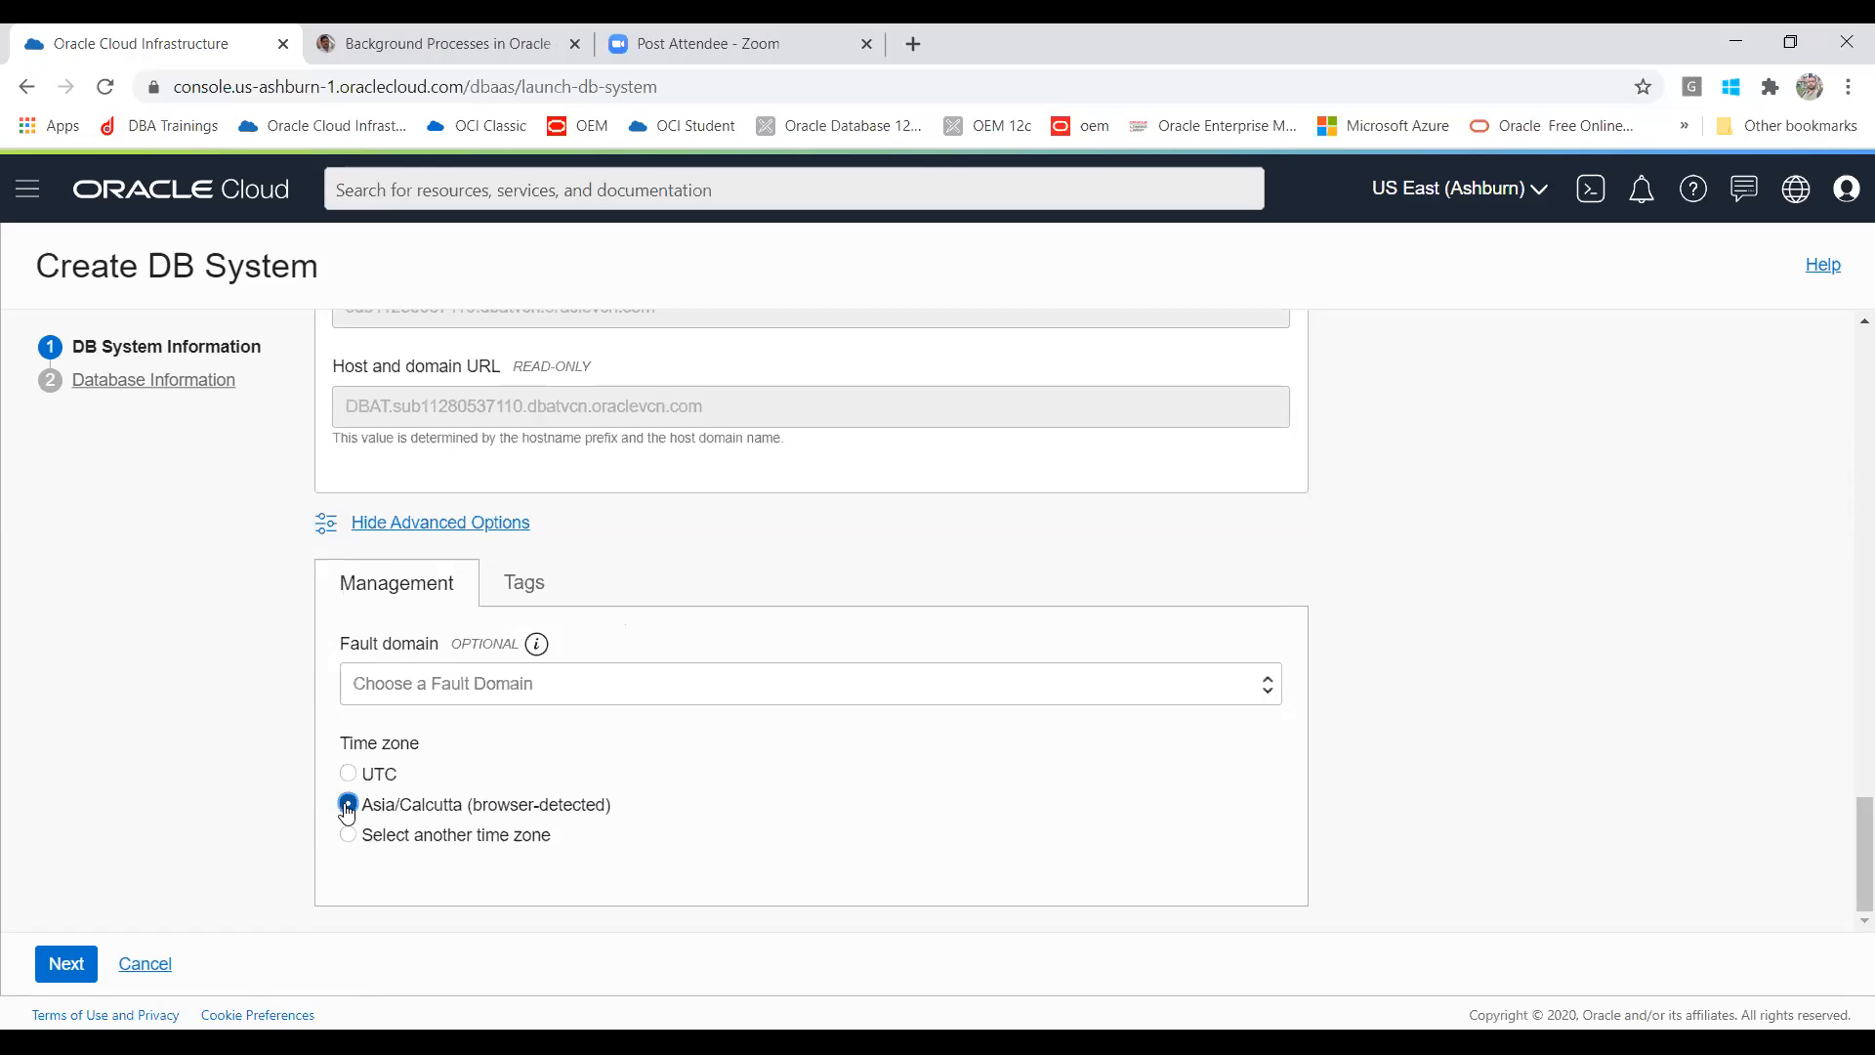
pyautogui.click(75, 980)
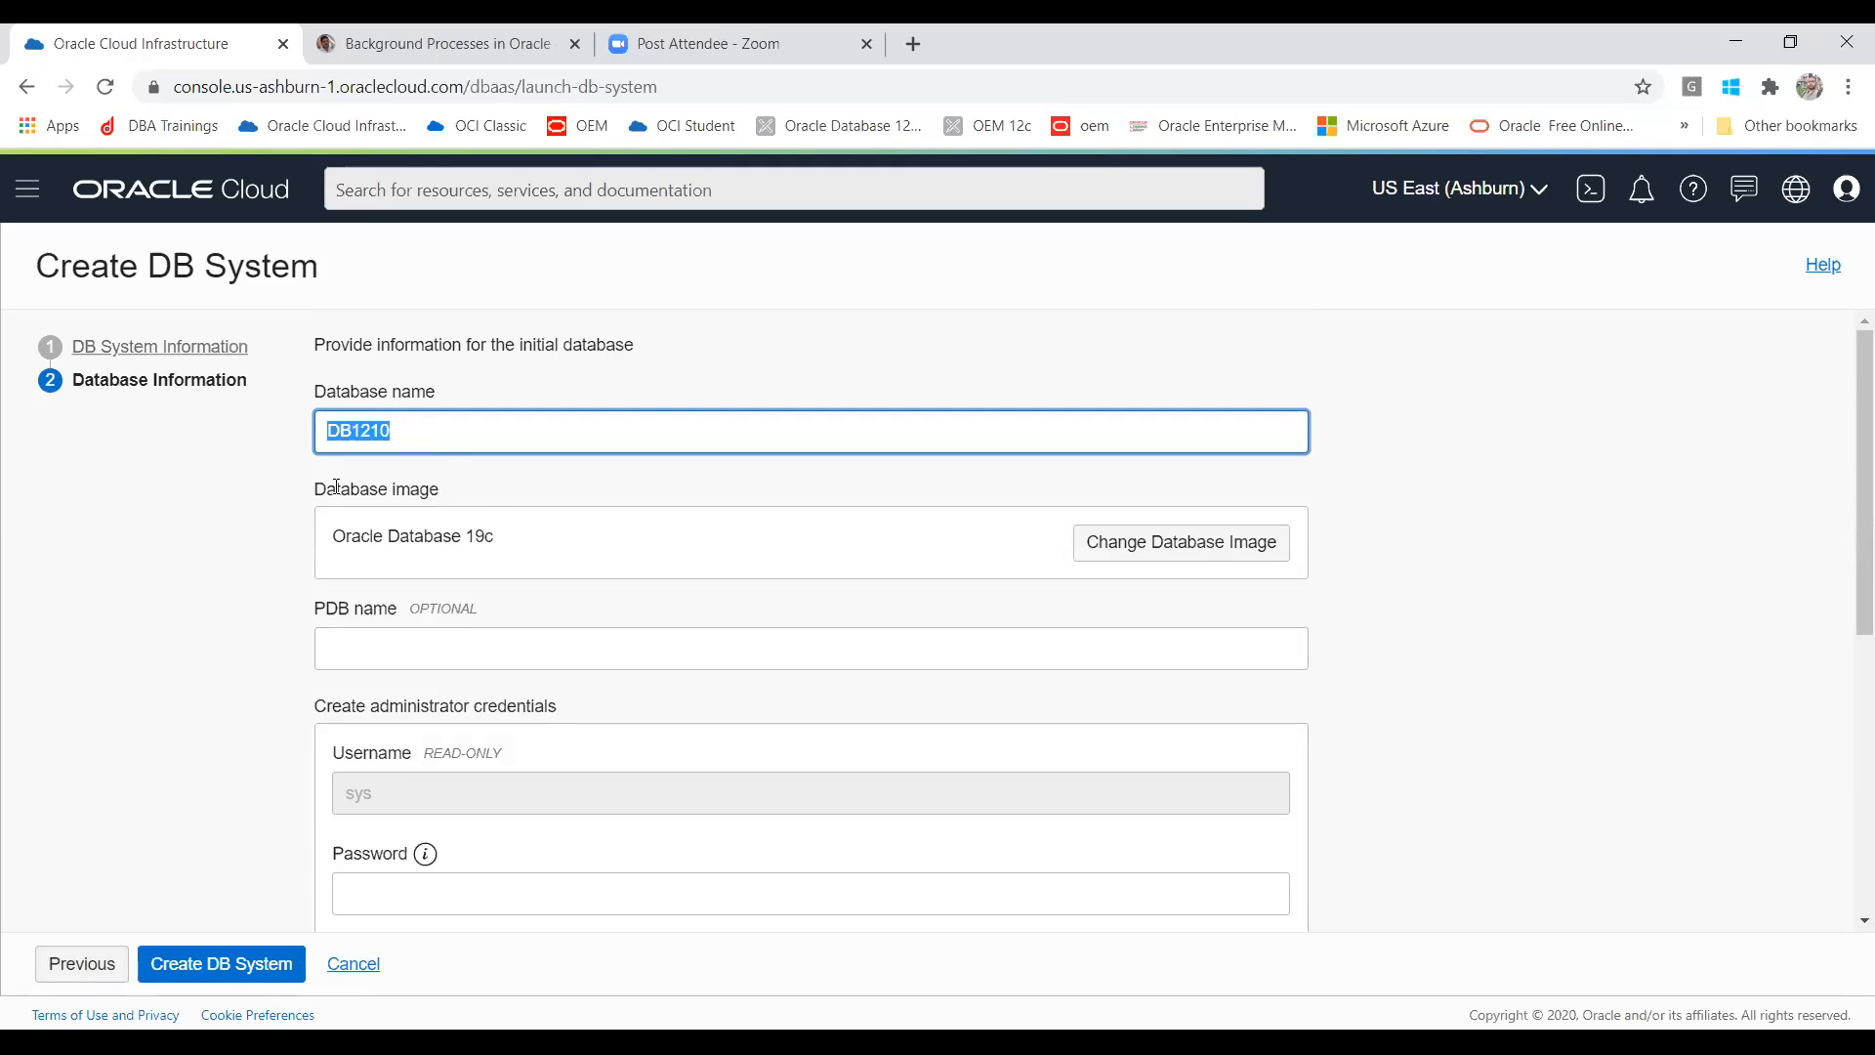
# Step: Replace the default database name with dbat21c
pyautogui.click(551, 430)
pyautogui.moveTo(422, 433); pyautogui.dragTo(266, 434)
pyautogui.write('dbat')
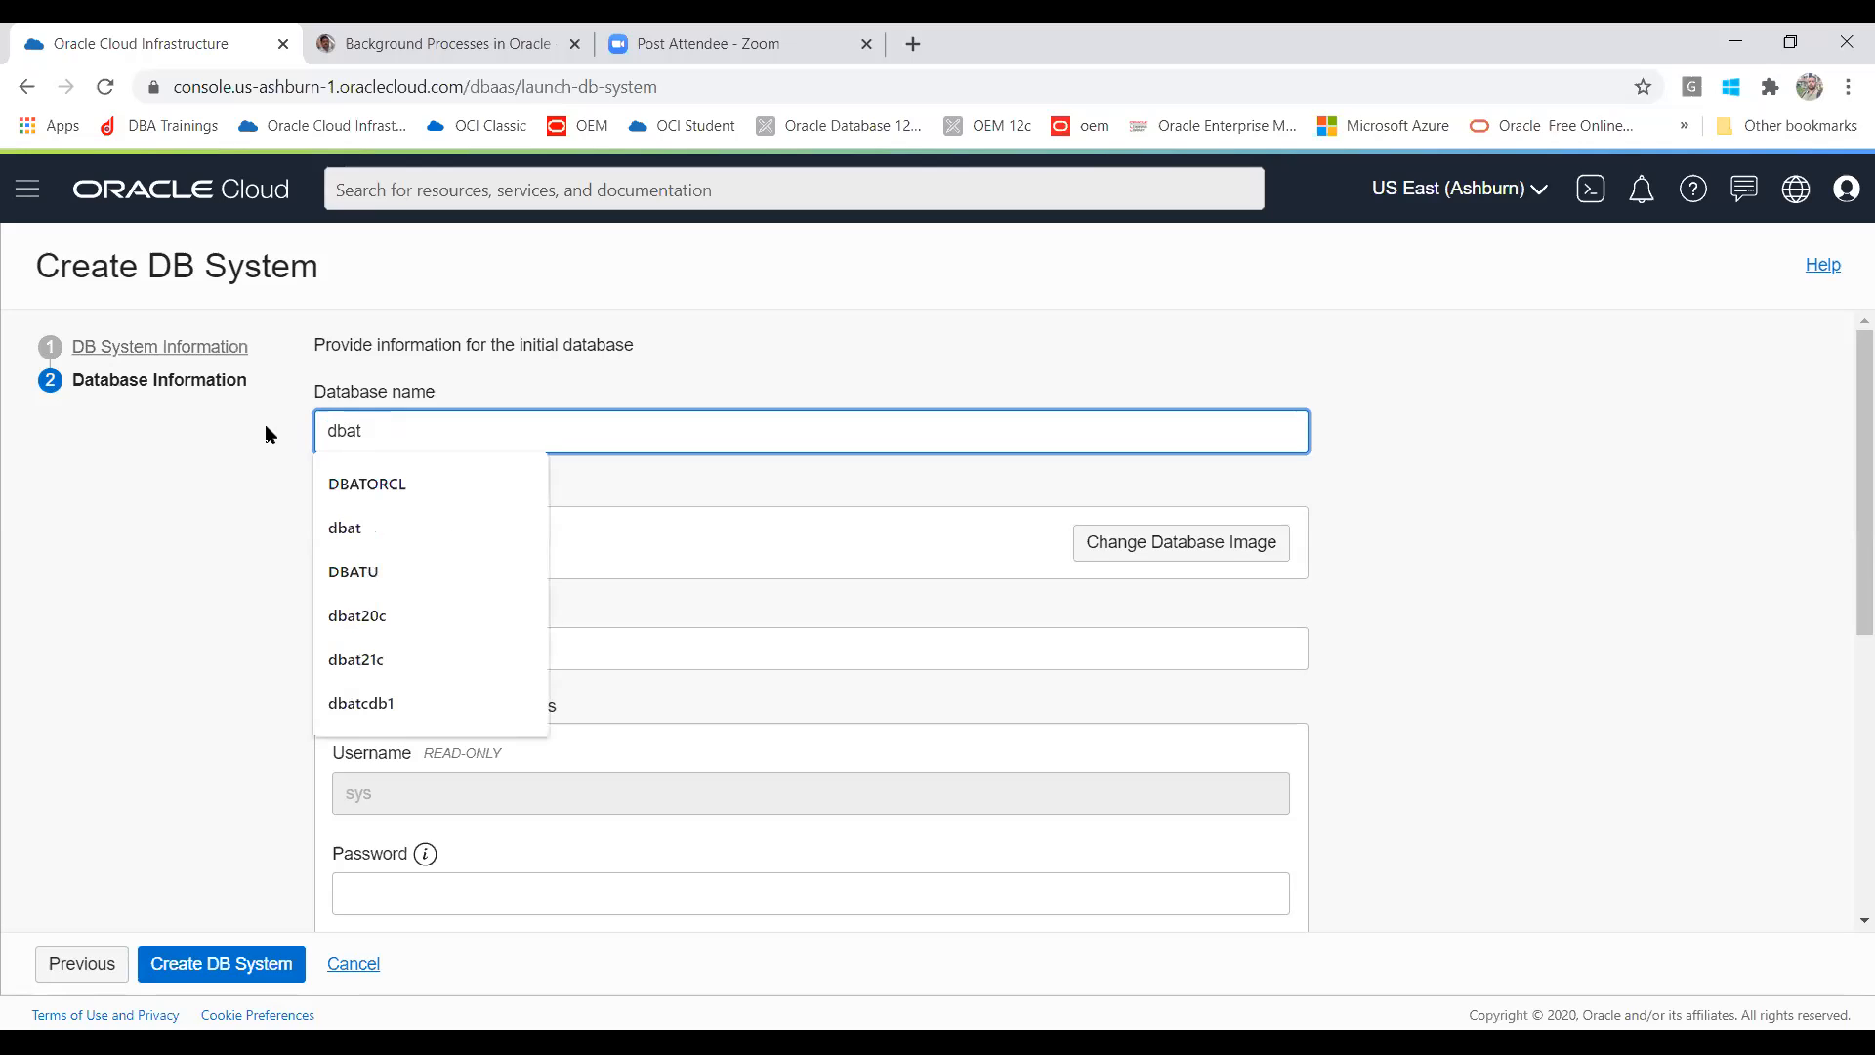
pyautogui.write('20')
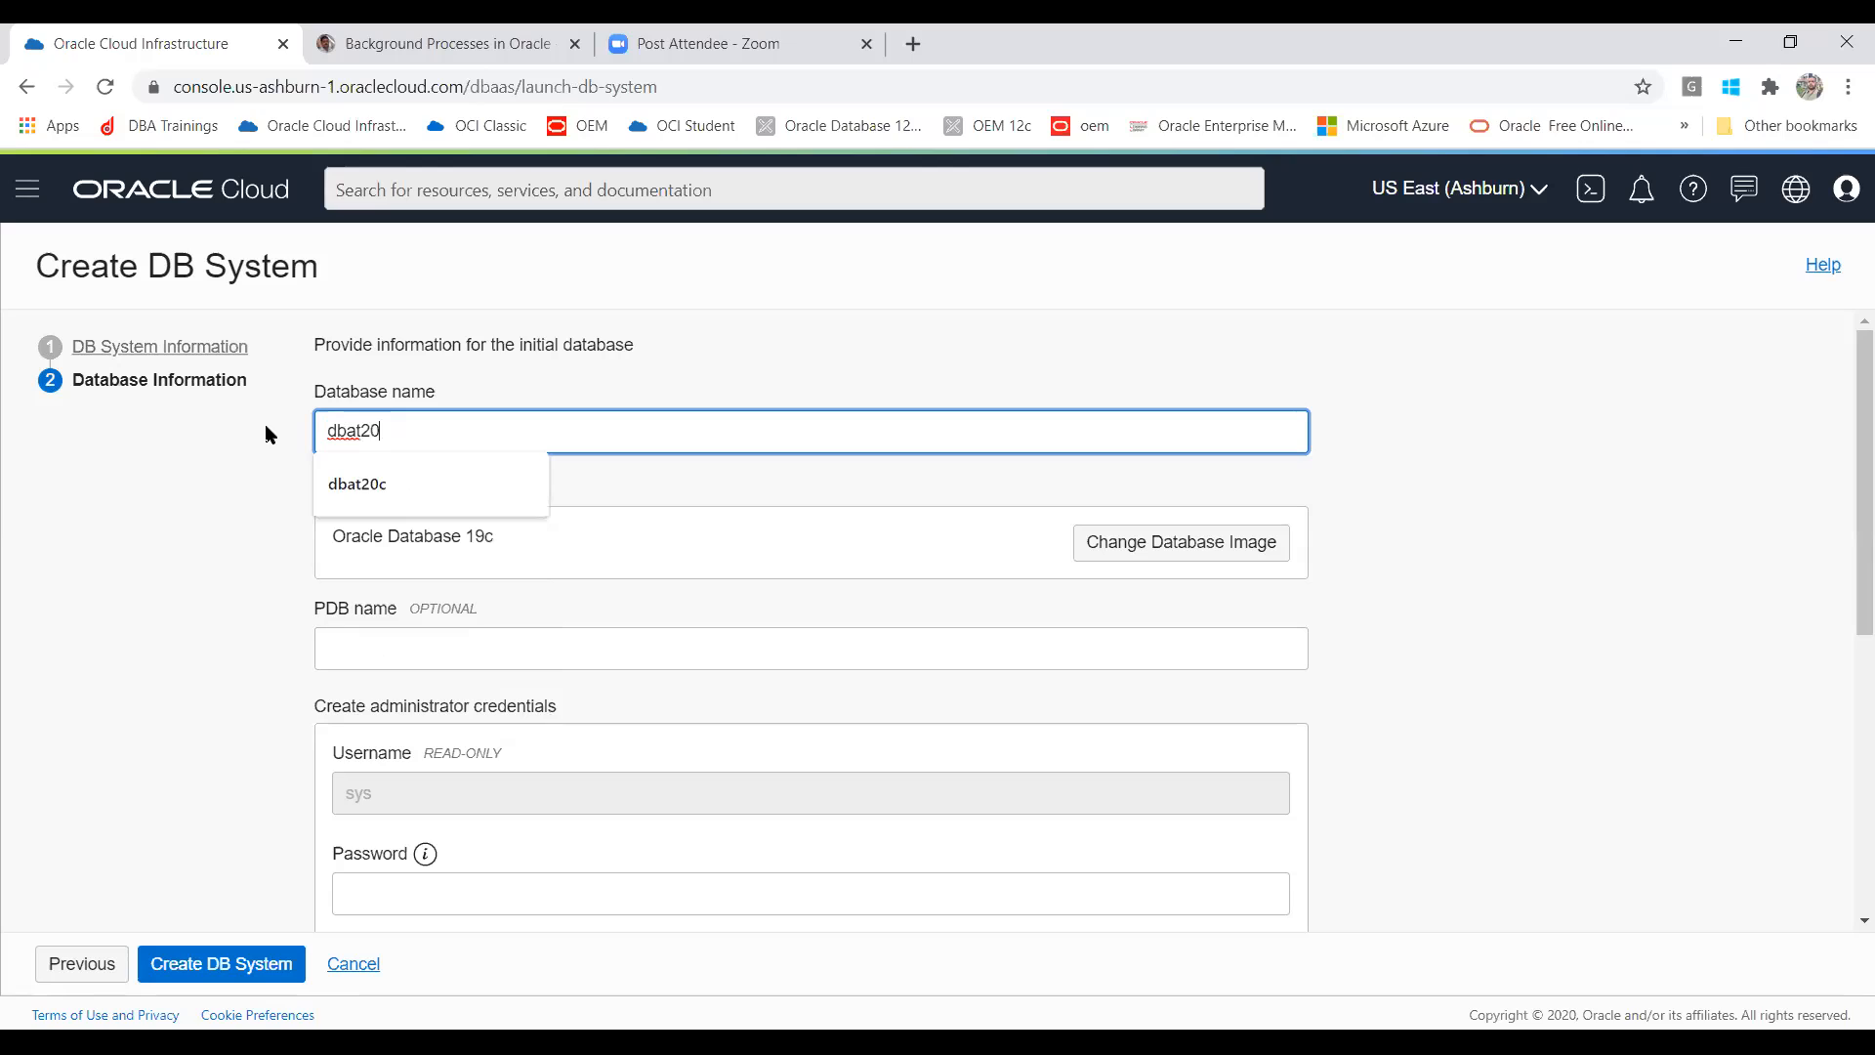
pyautogui.click(215, 556)
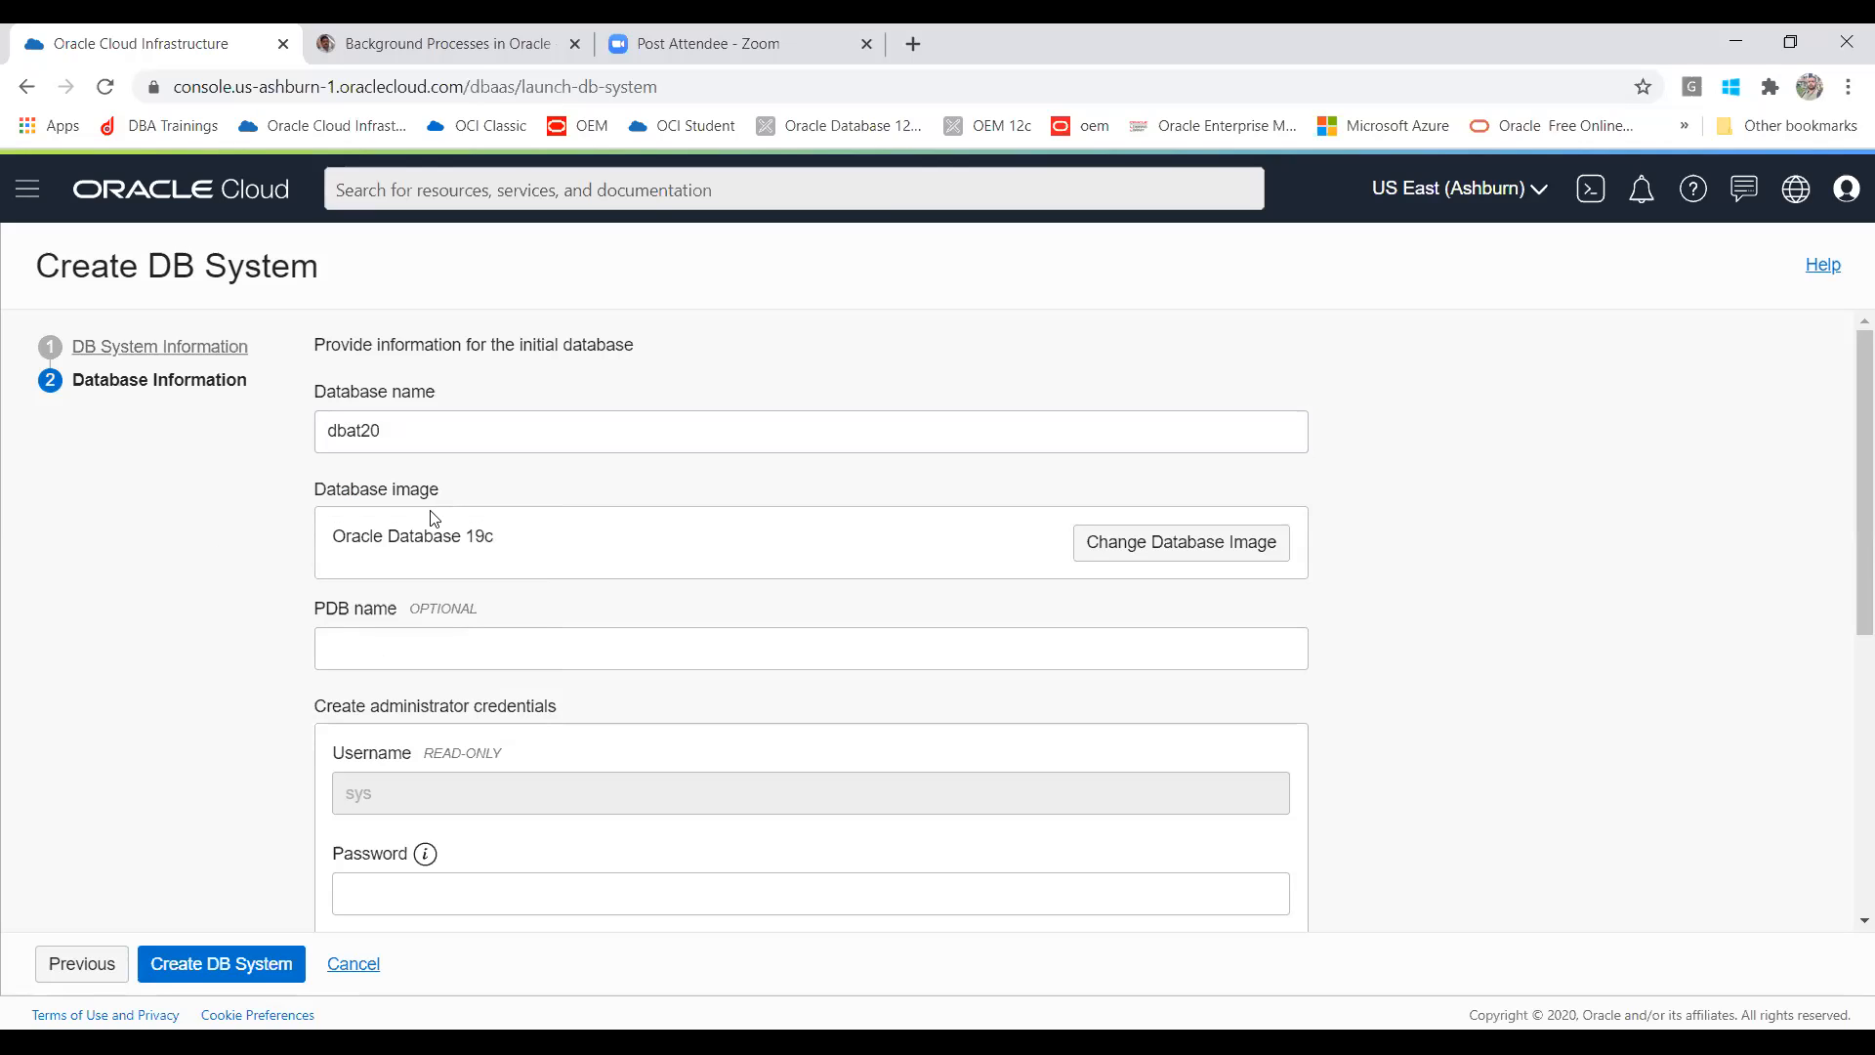
pyautogui.click(382, 431)
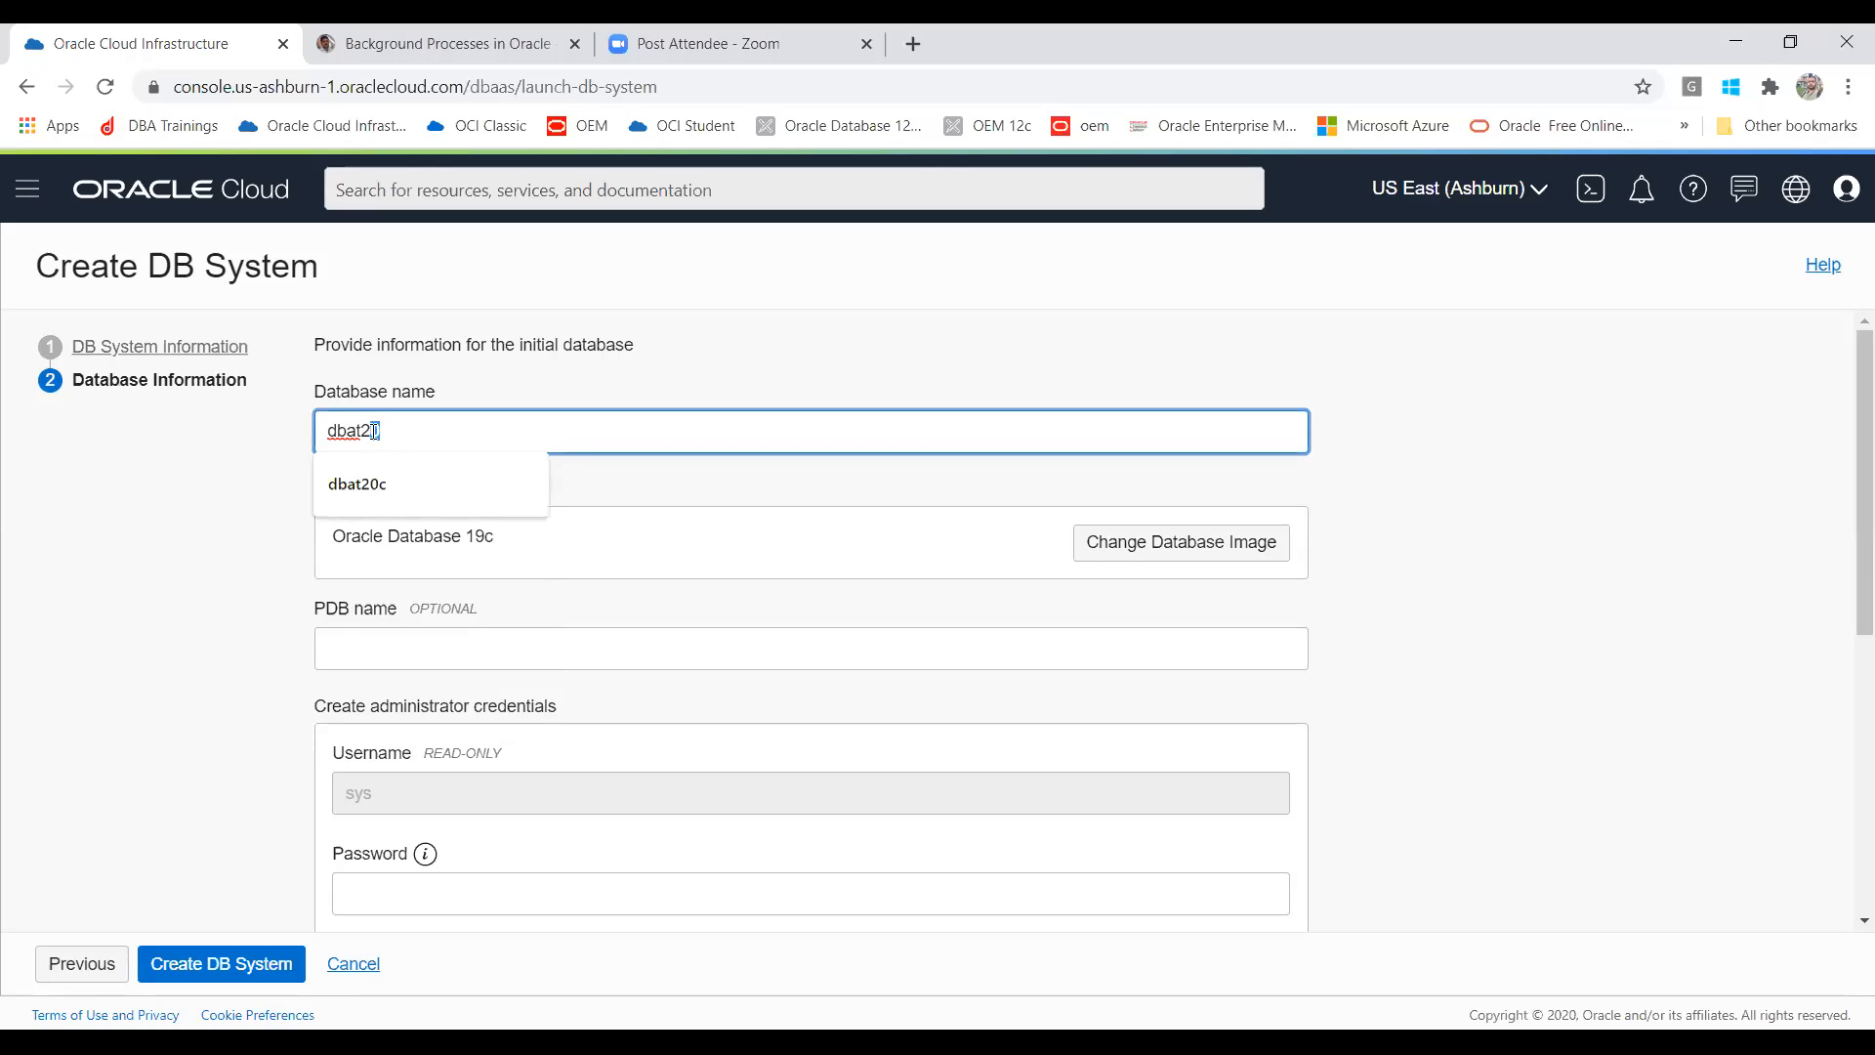
pyautogui.press('BackSpace')
pyautogui.write('1c')
pyautogui.click(350, 495)
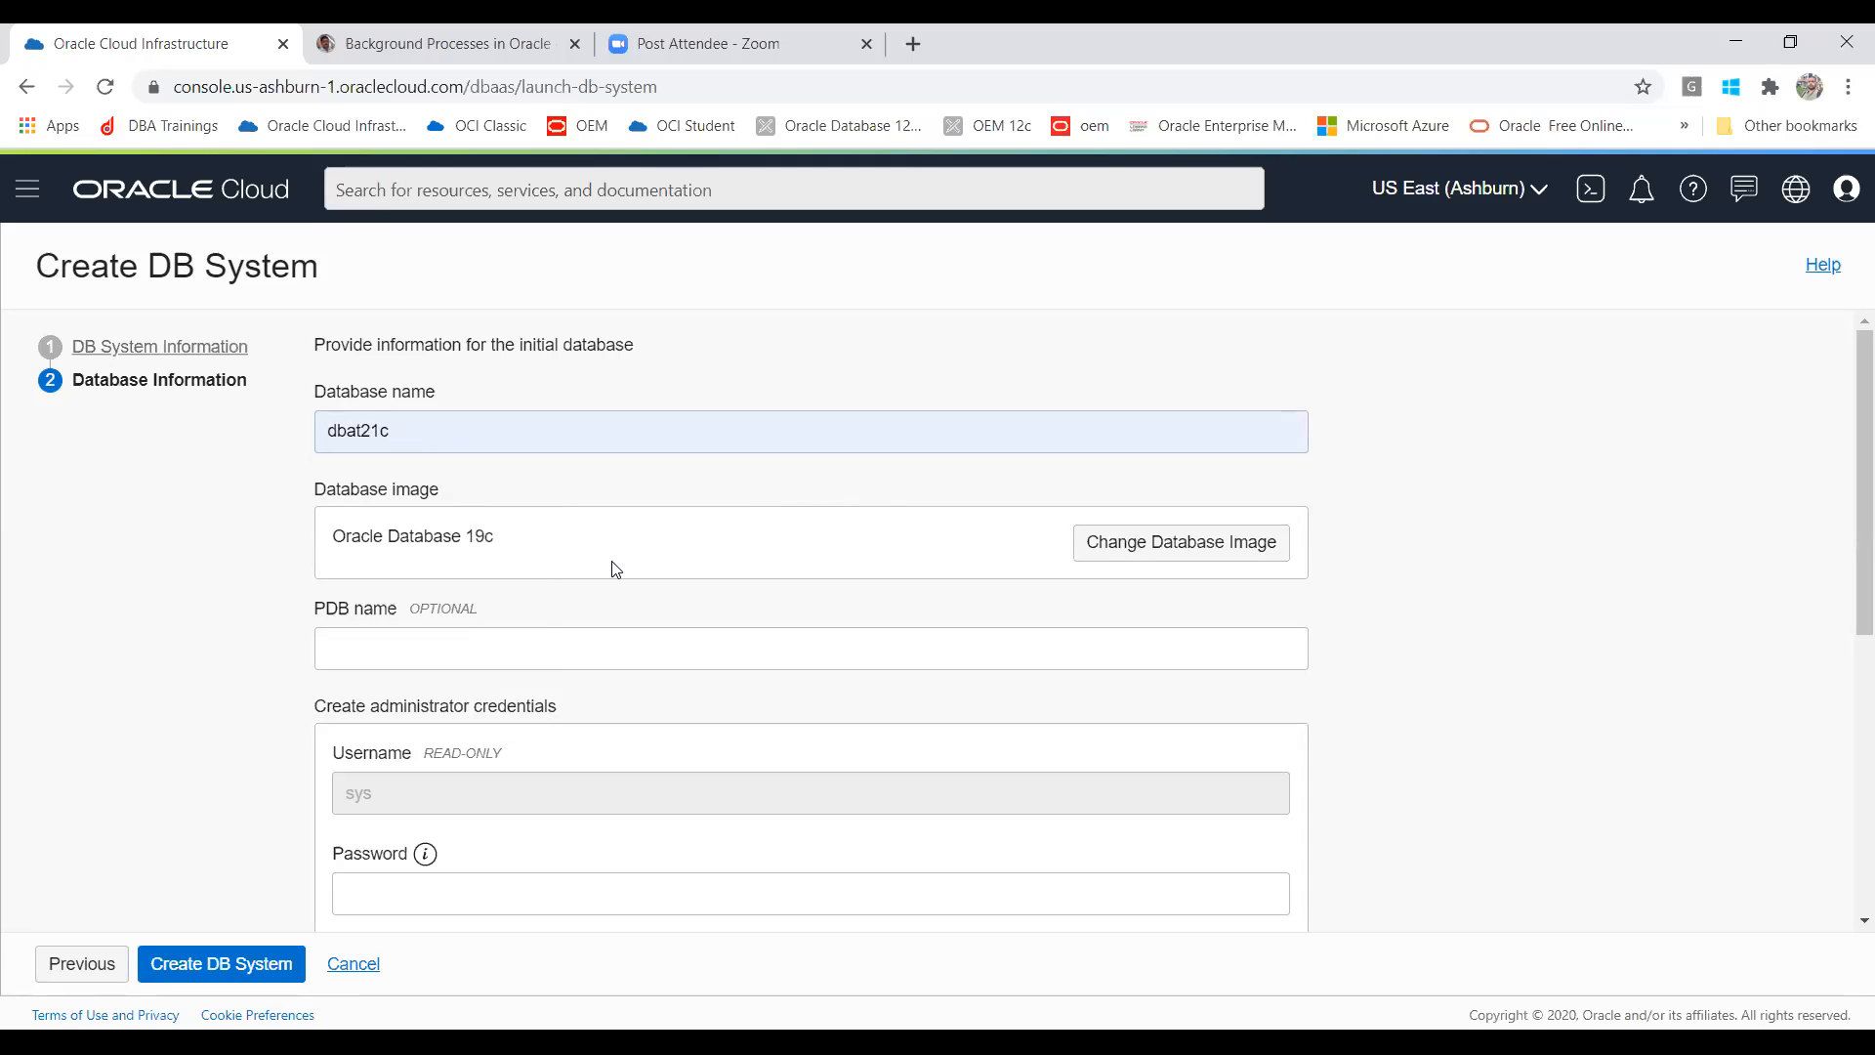
# Step: Go back to the DB system information, rename the DB system to DBAT21c, and return to the database information page
pyautogui.click(70, 963)
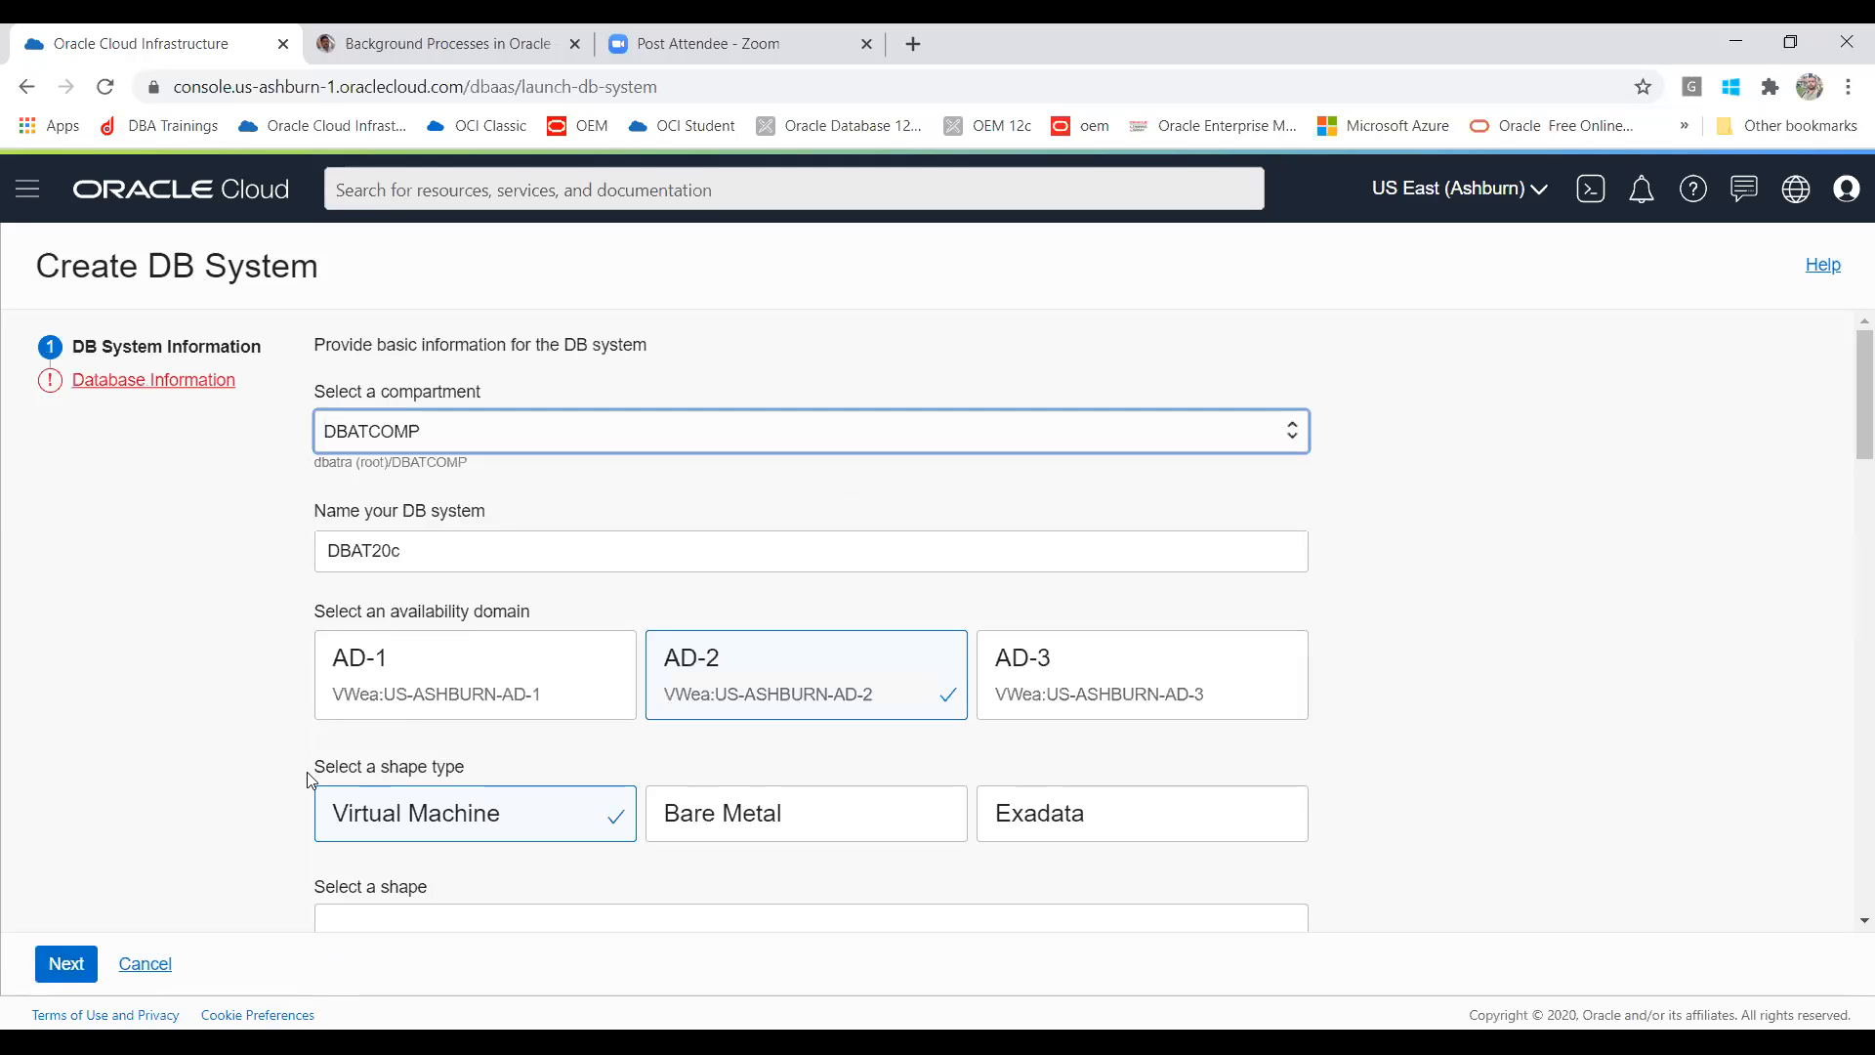
pyautogui.click(391, 553)
pyautogui.press('Delete')
pyautogui.write('1')
pyautogui.press('Tab')
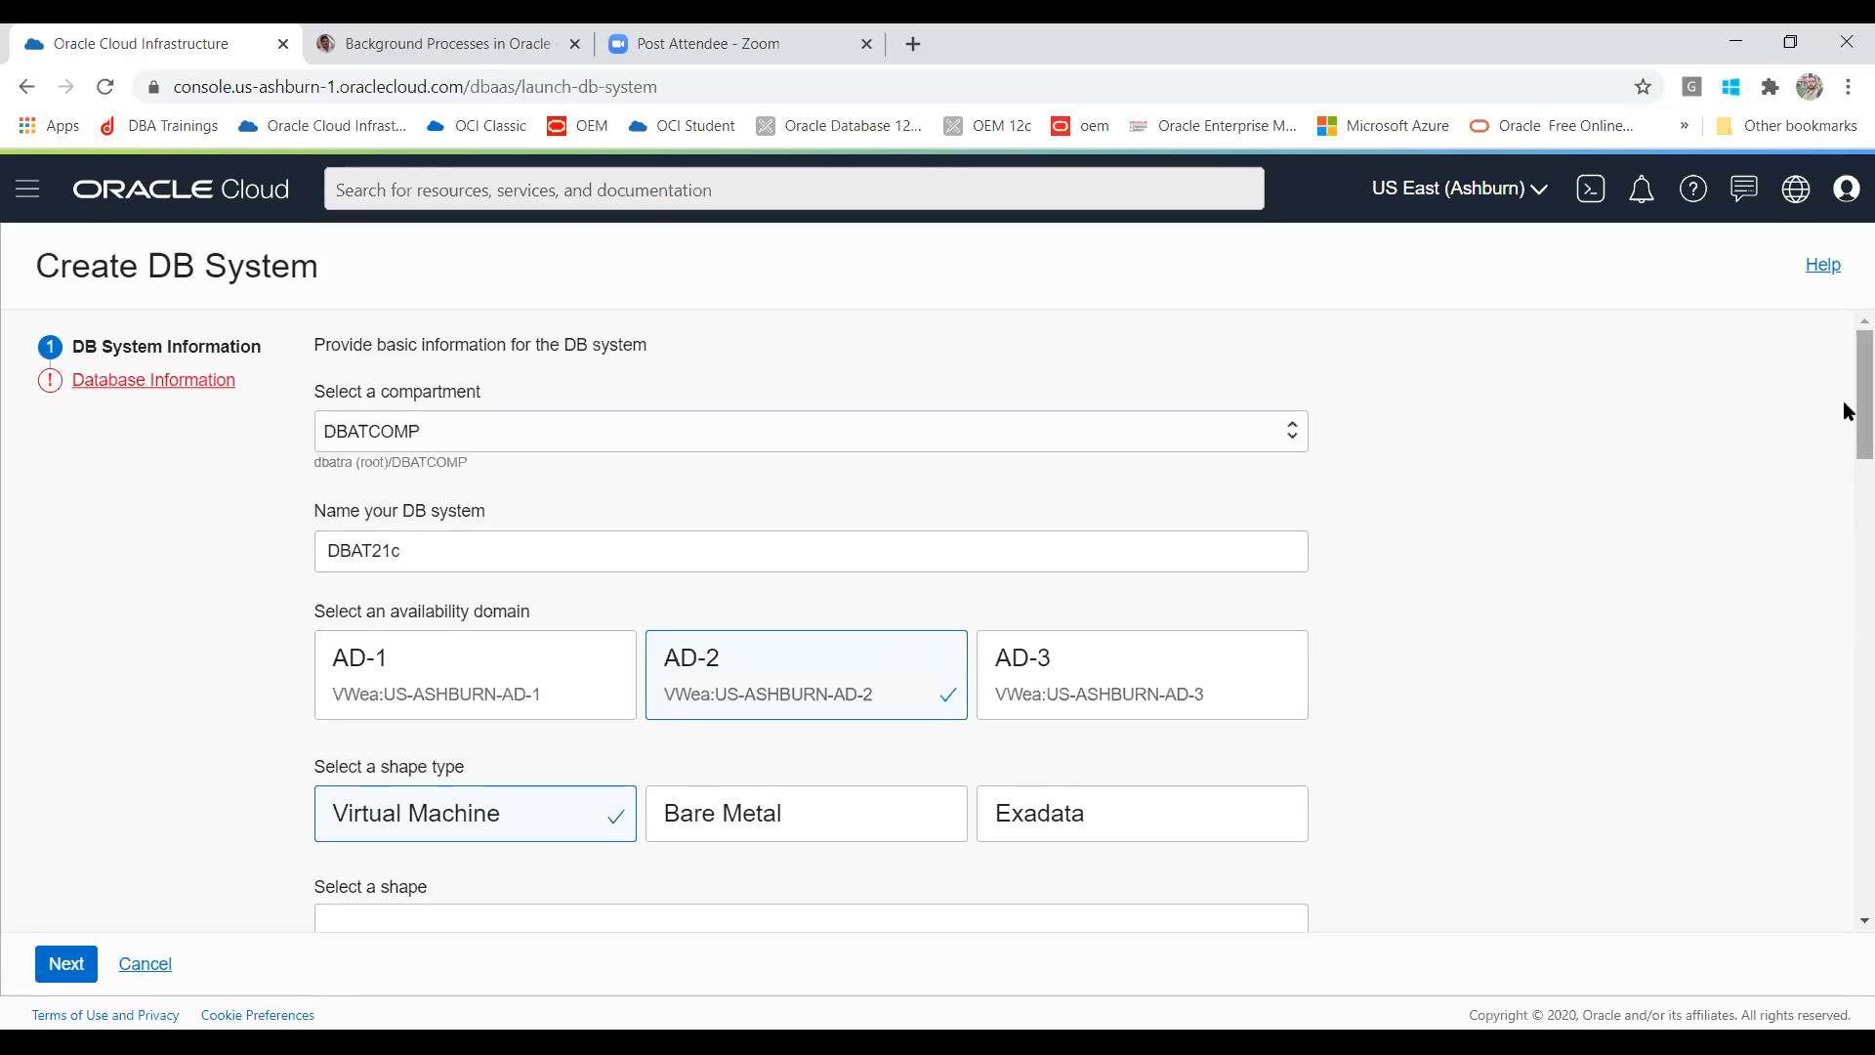
pyautogui.moveTo(1843, 389); pyautogui.dragTo(1846, 884)
pyautogui.click(51, 963)
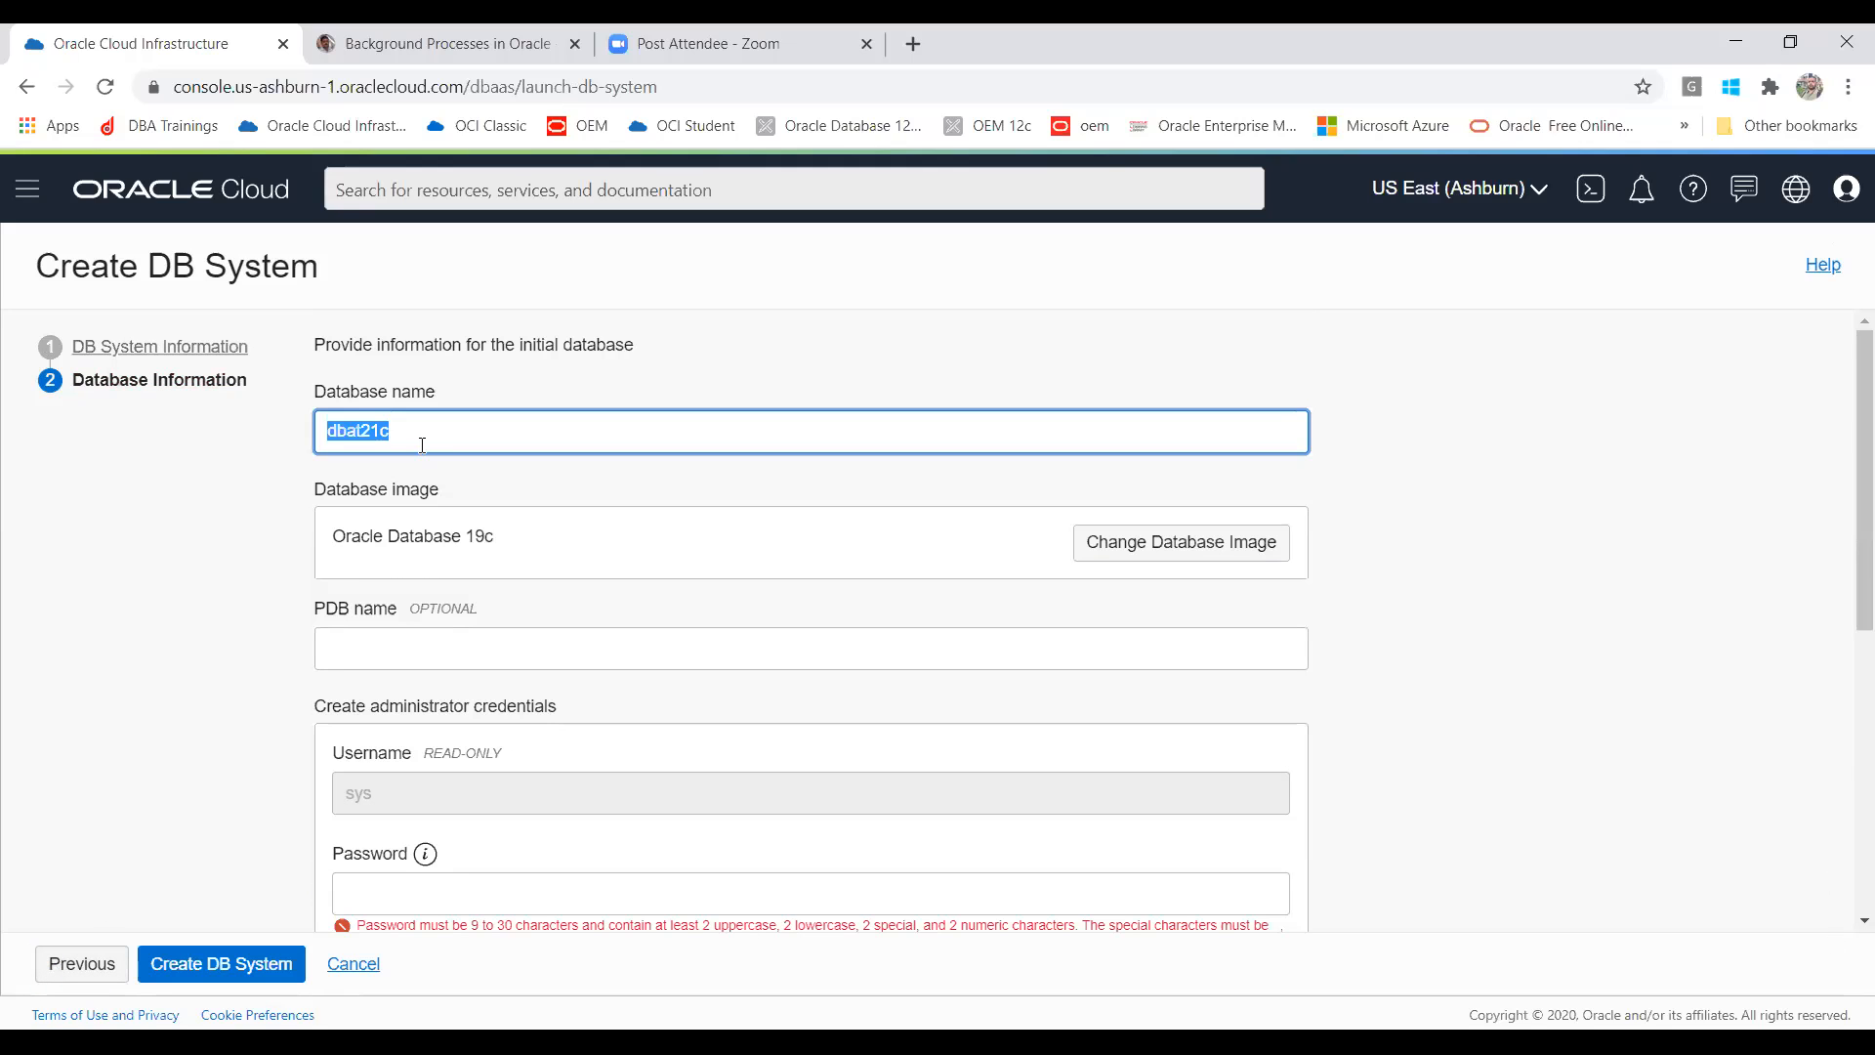
# Step: Enter pdb1 as the PDB name for the initial database
pyautogui.click(422, 441)
pyautogui.click(755, 661)
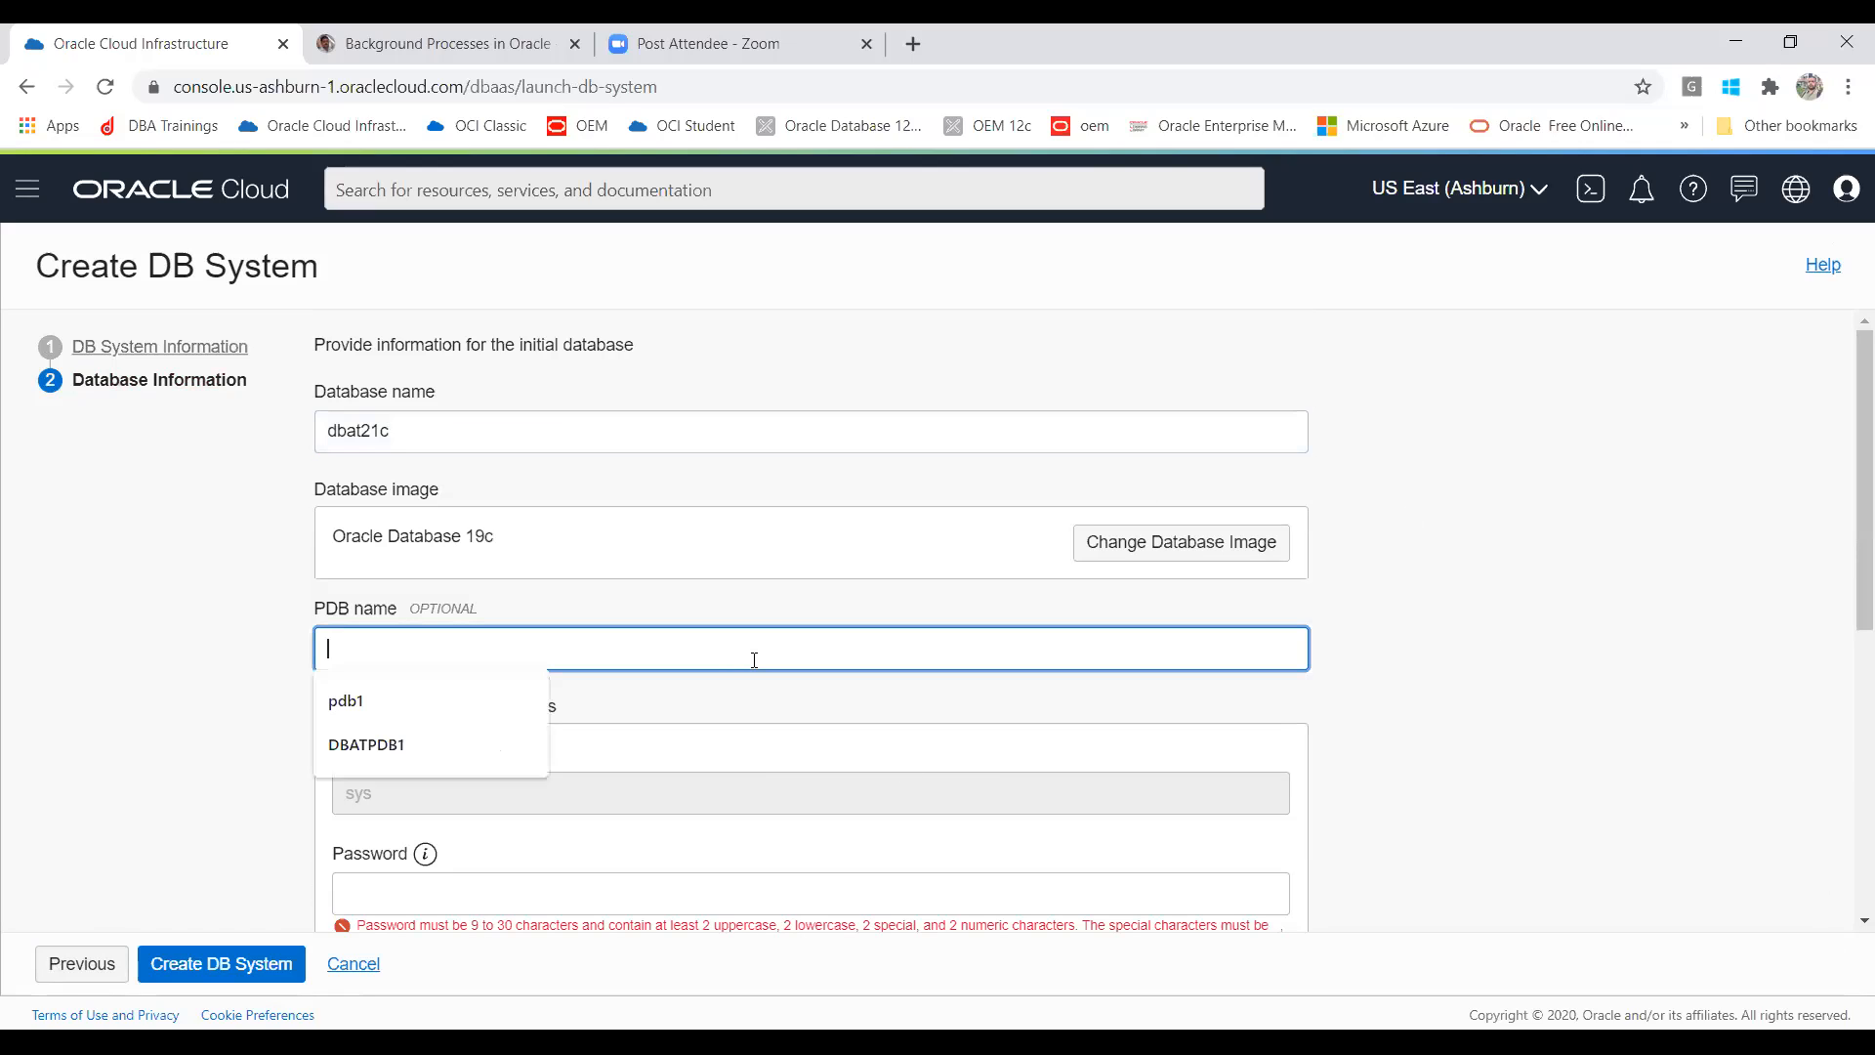
pyautogui.click(435, 697)
pyautogui.click(178, 764)
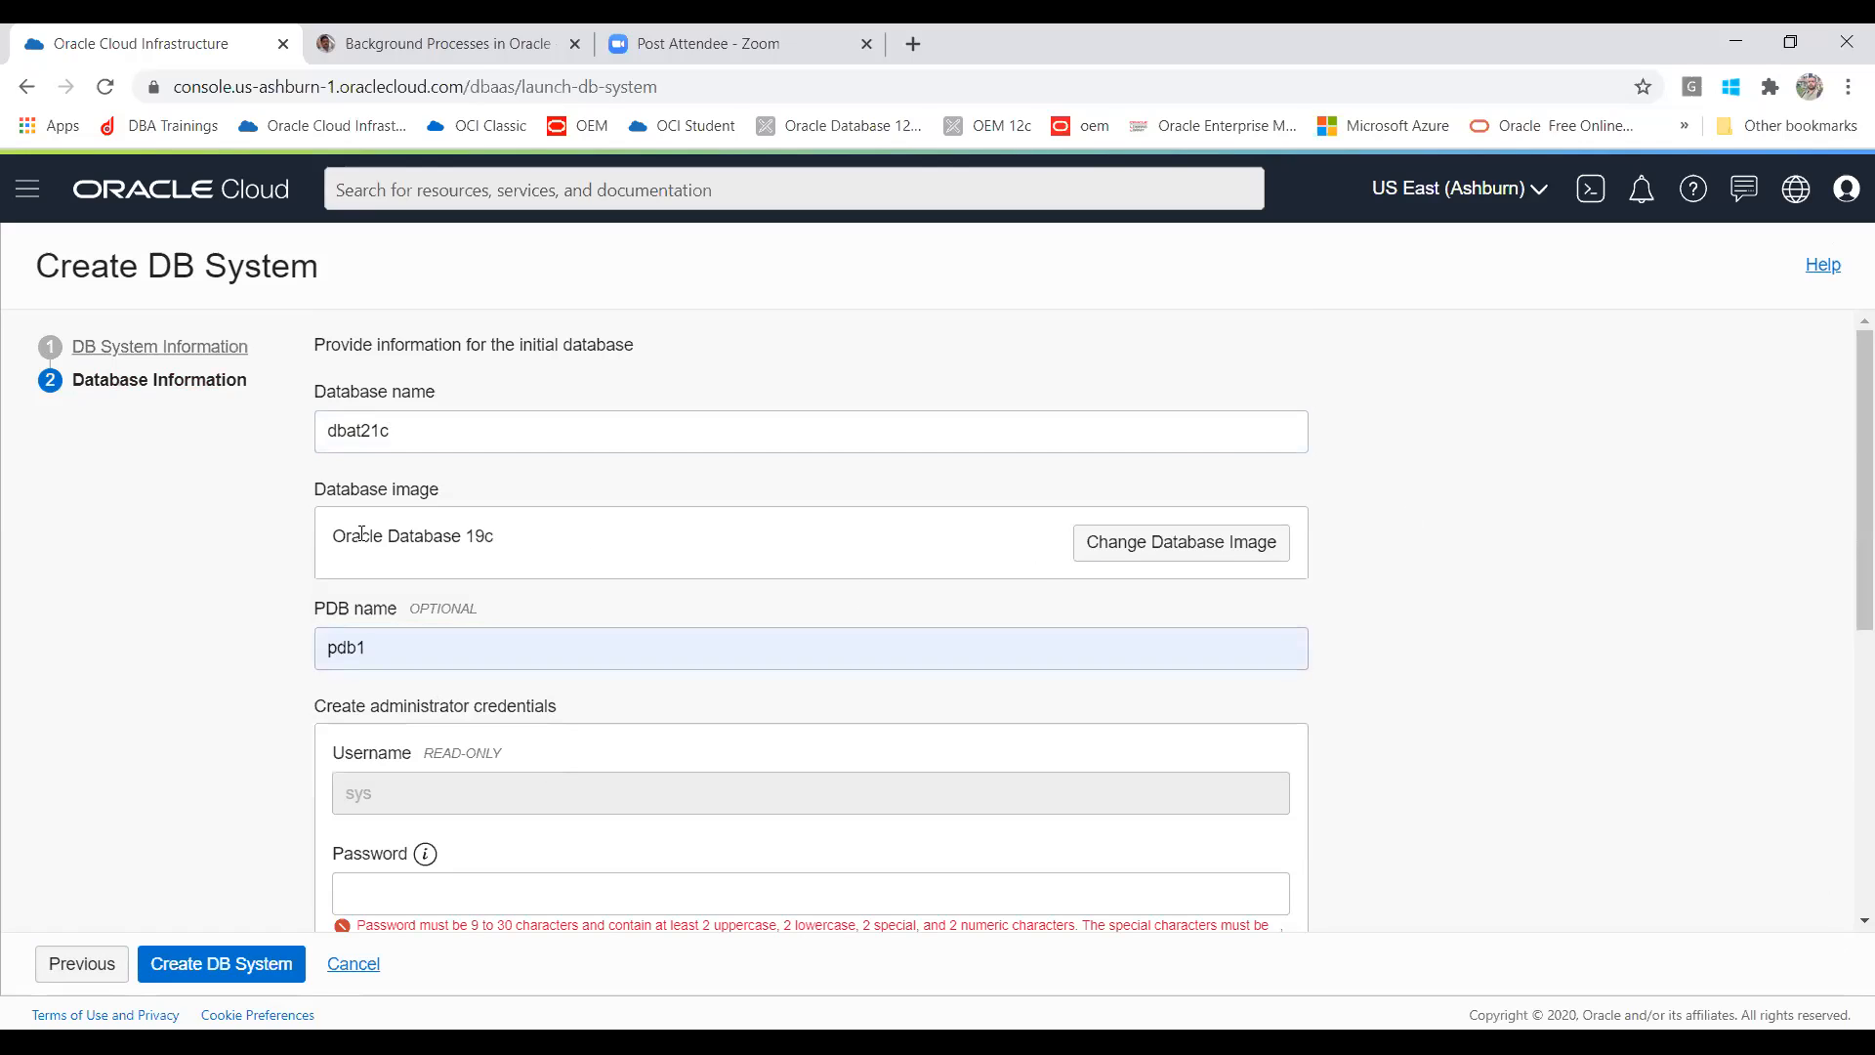
# Step: Change the database image to 21.1.0.0 (latest) from all available Oracle versions and set the PDB name to pdb1
pyautogui.click(1190, 536)
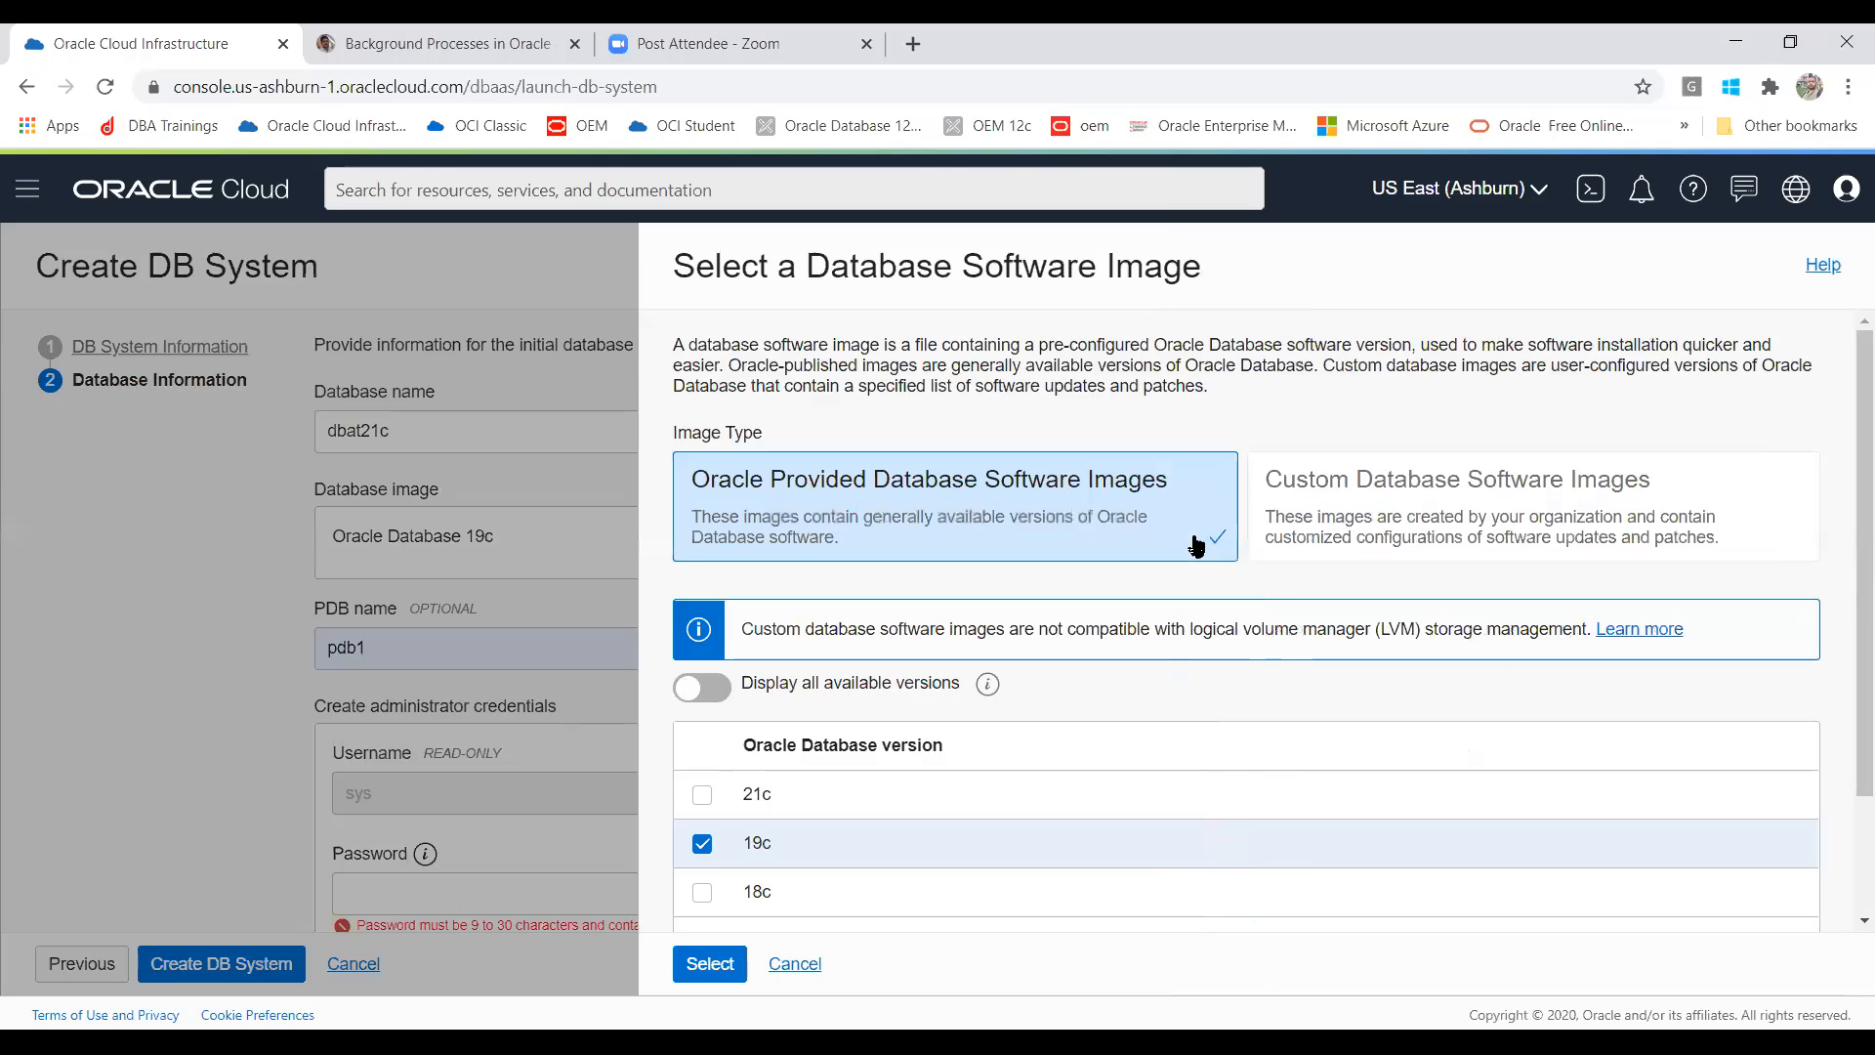
pyautogui.click(703, 795)
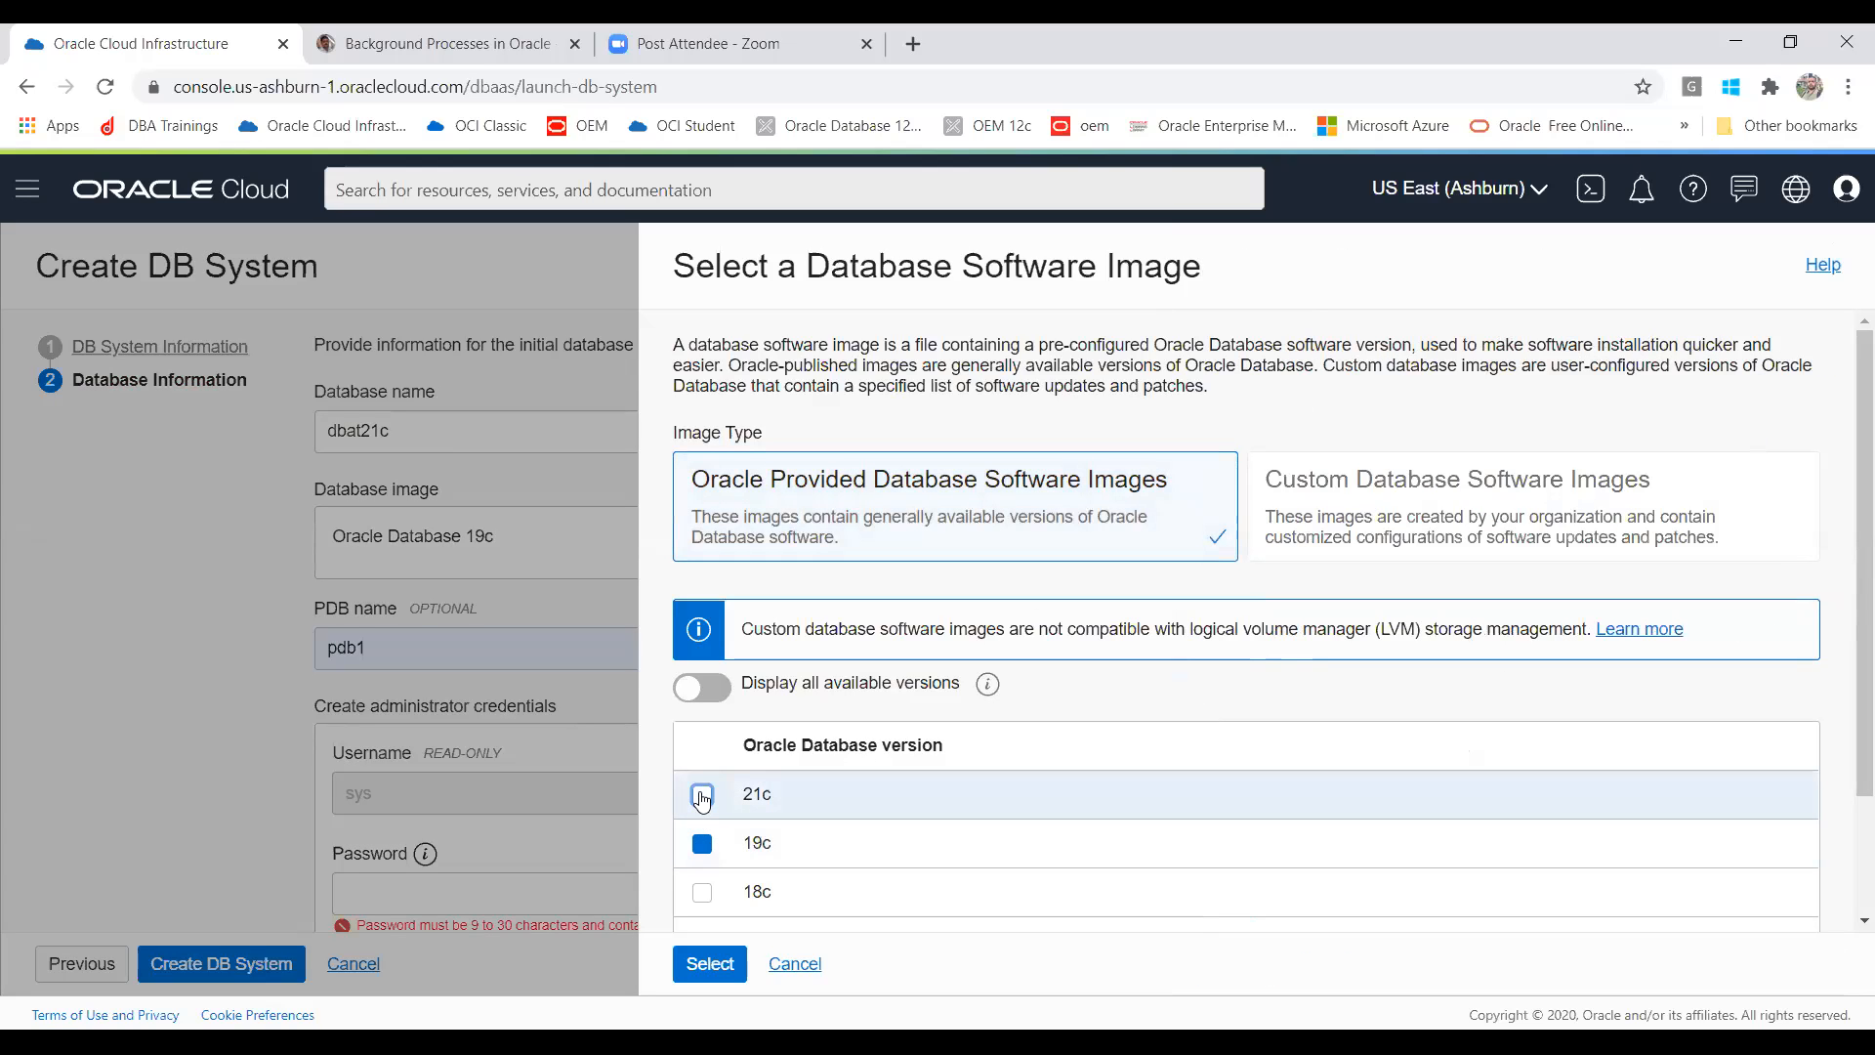
pyautogui.click(720, 691)
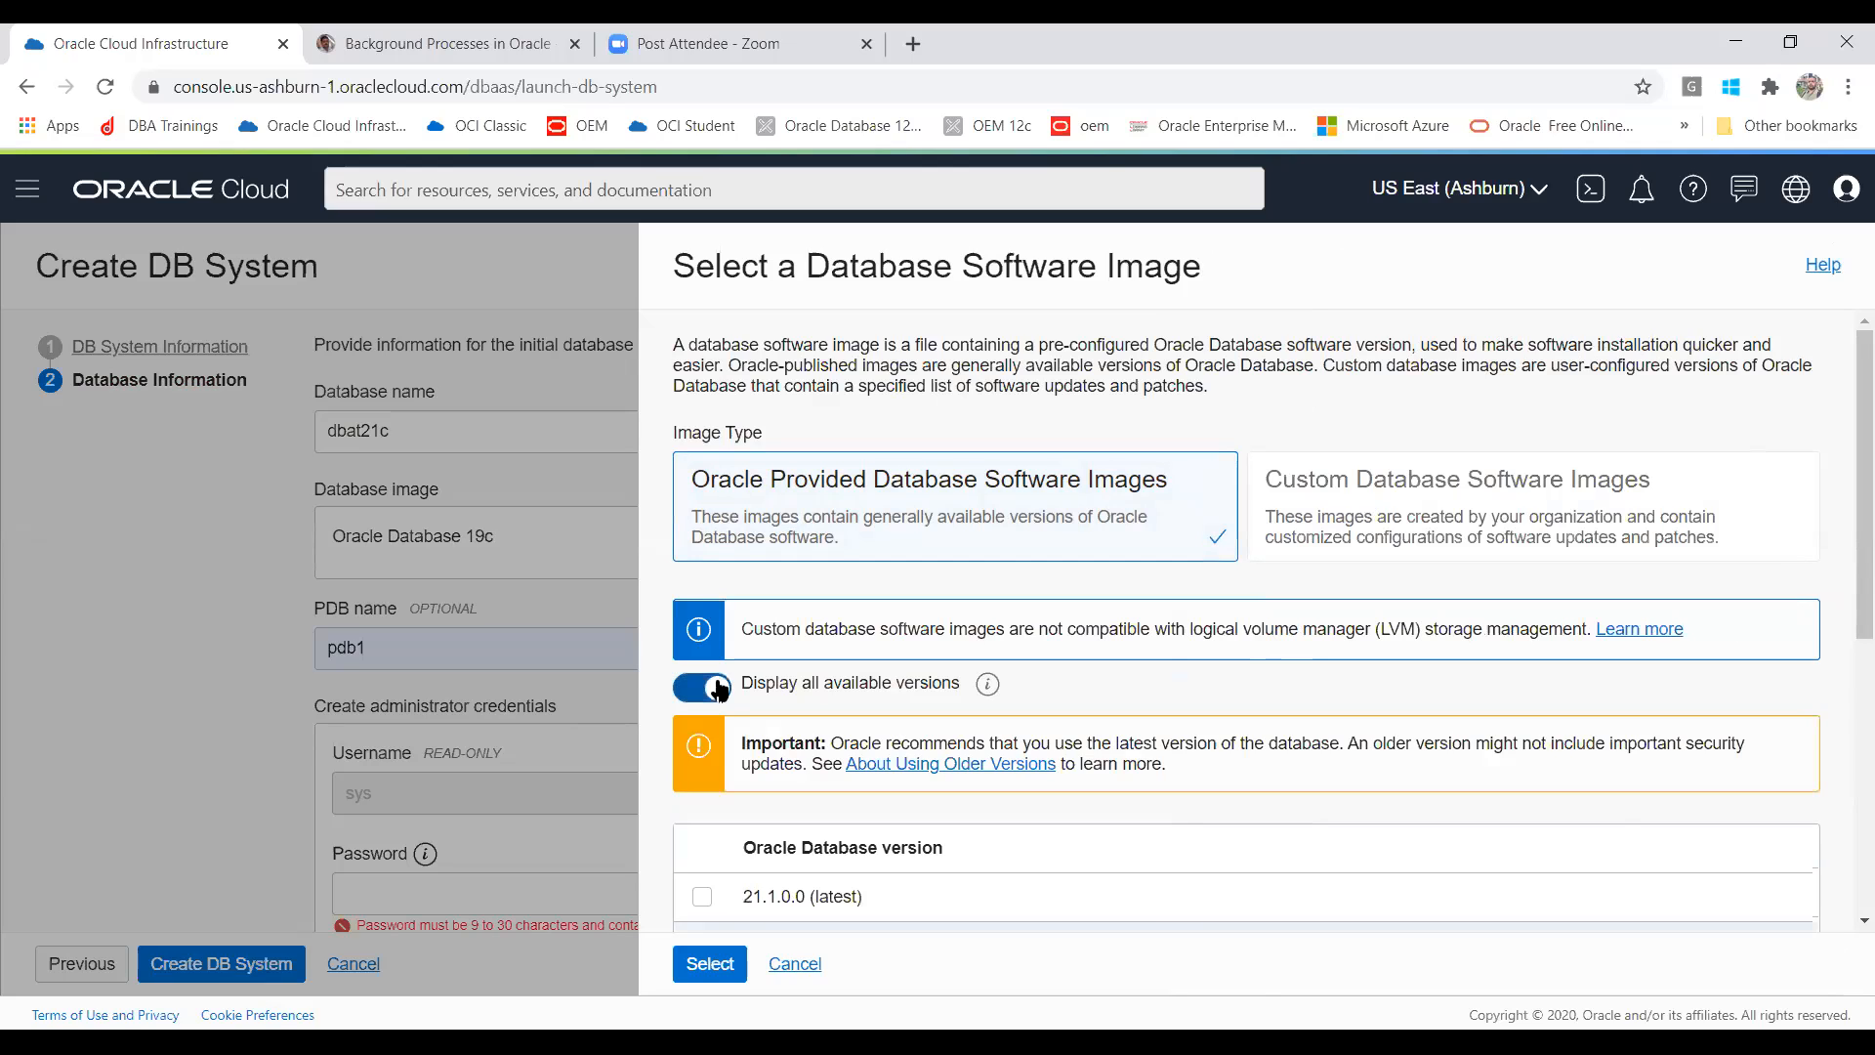
pyautogui.scroll(-3, 1845, 625)
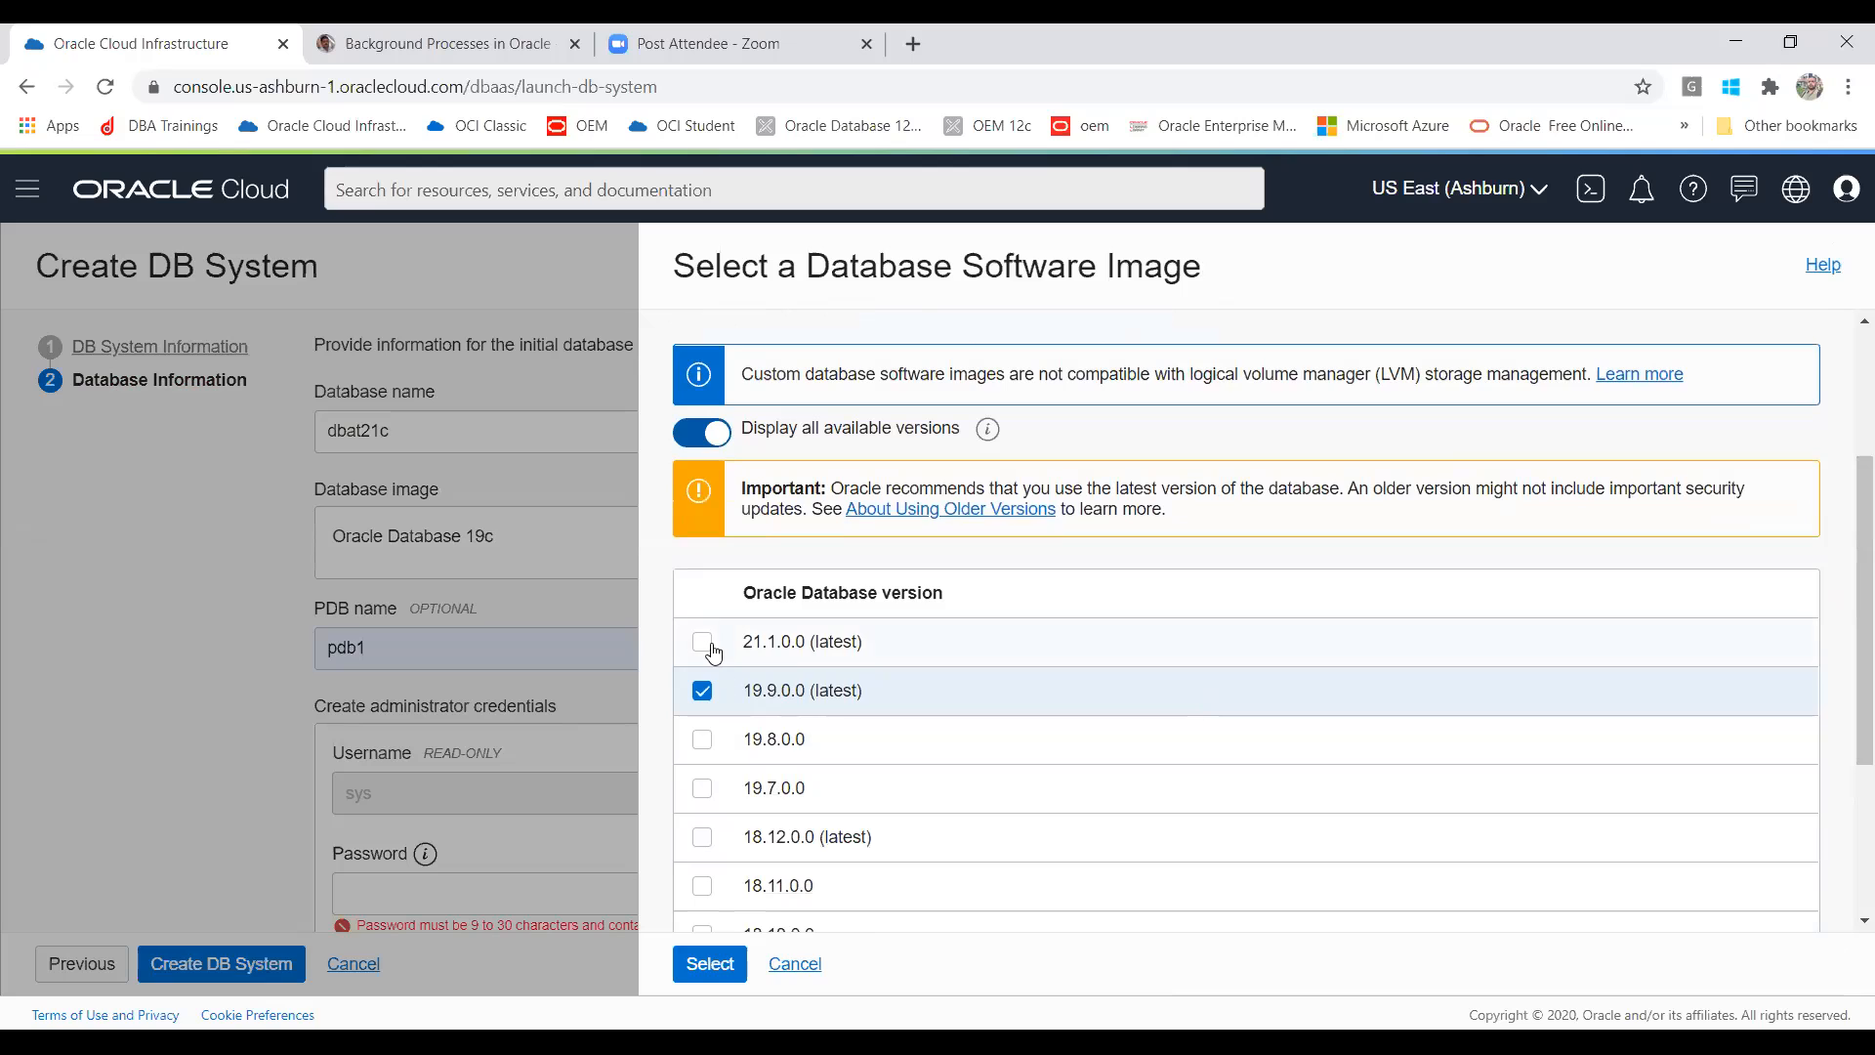
pyautogui.click(704, 642)
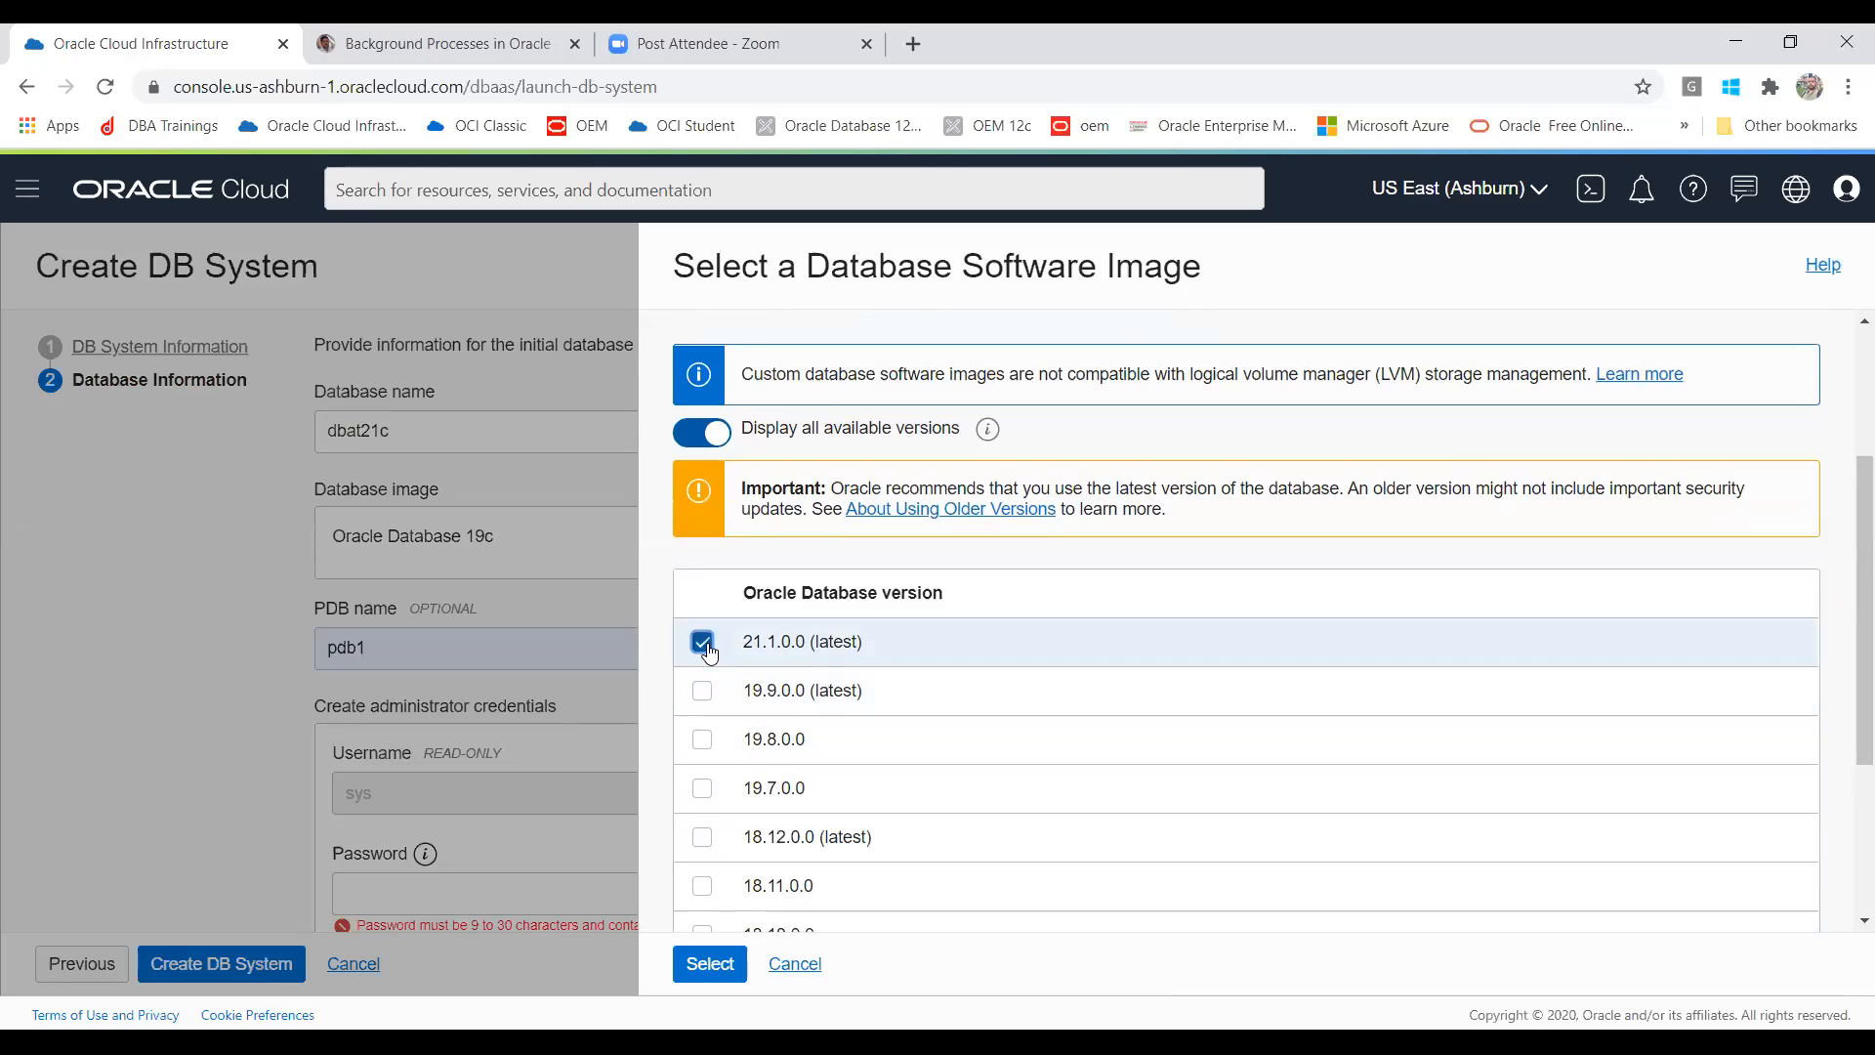
pyautogui.click(699, 975)
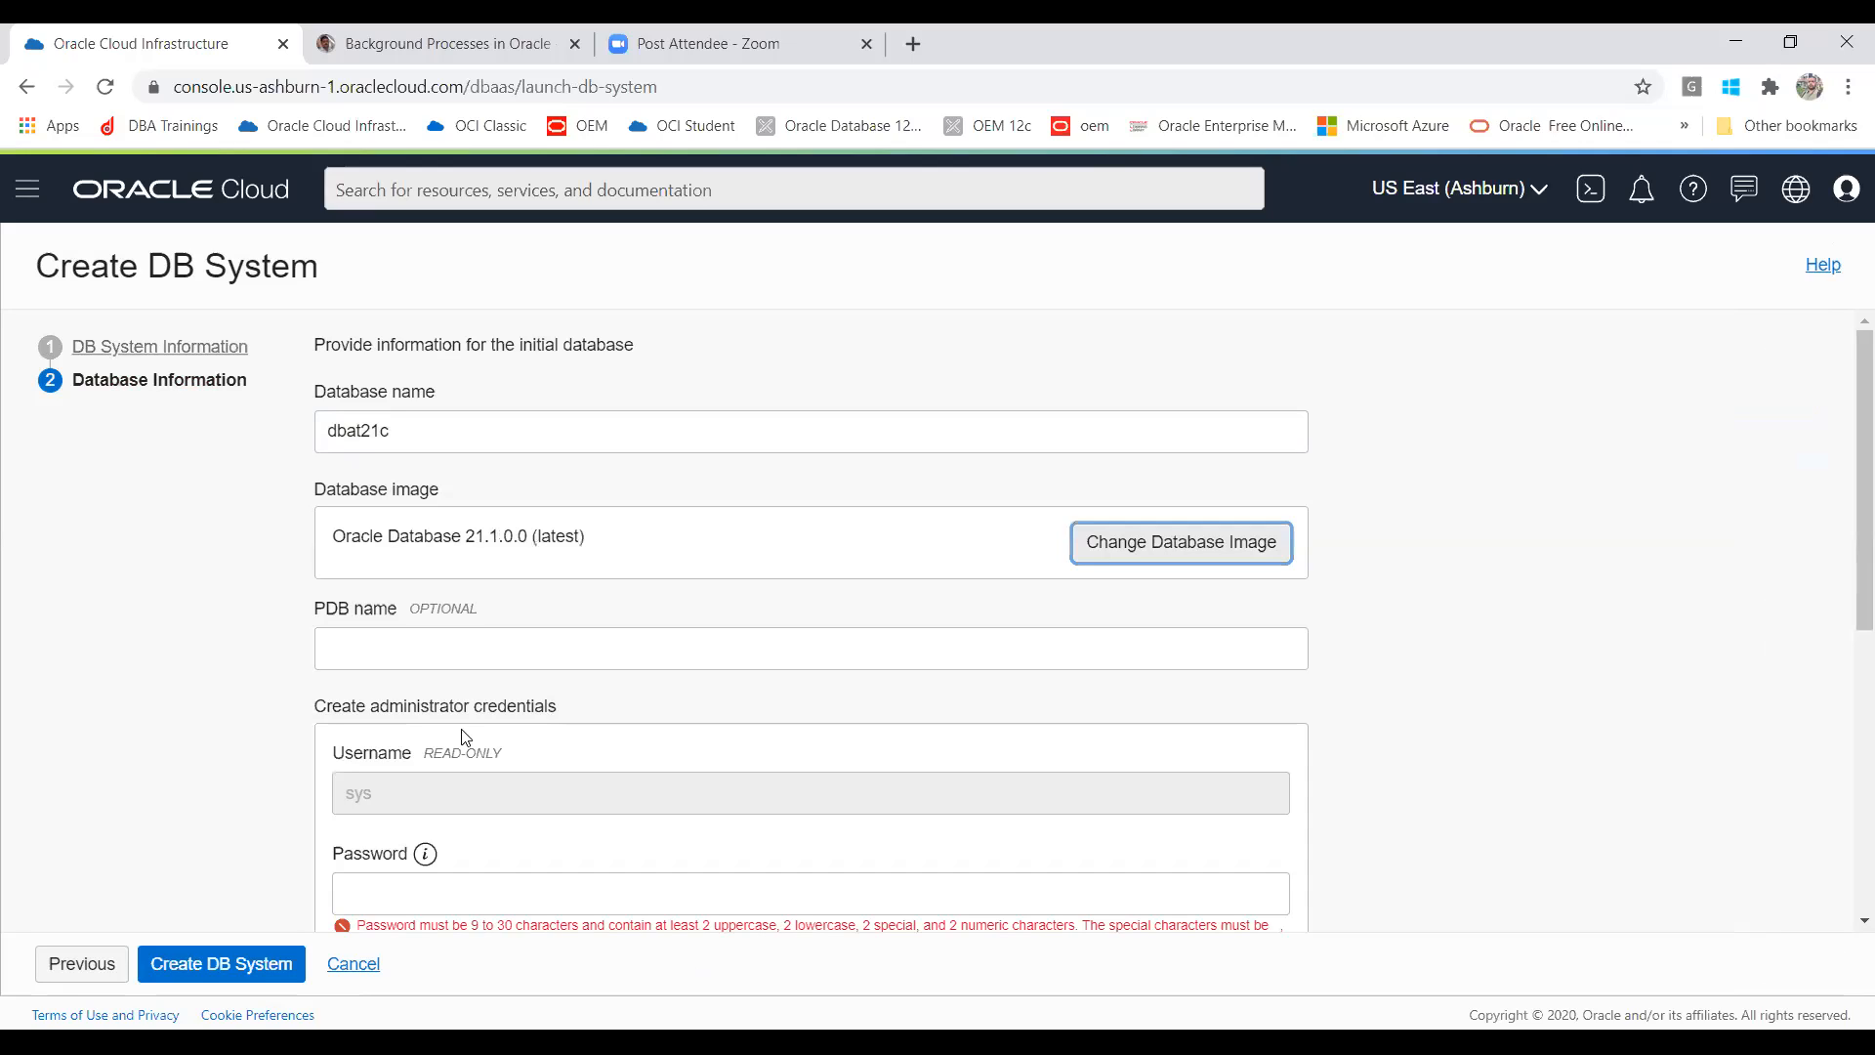
pyautogui.click(439, 647)
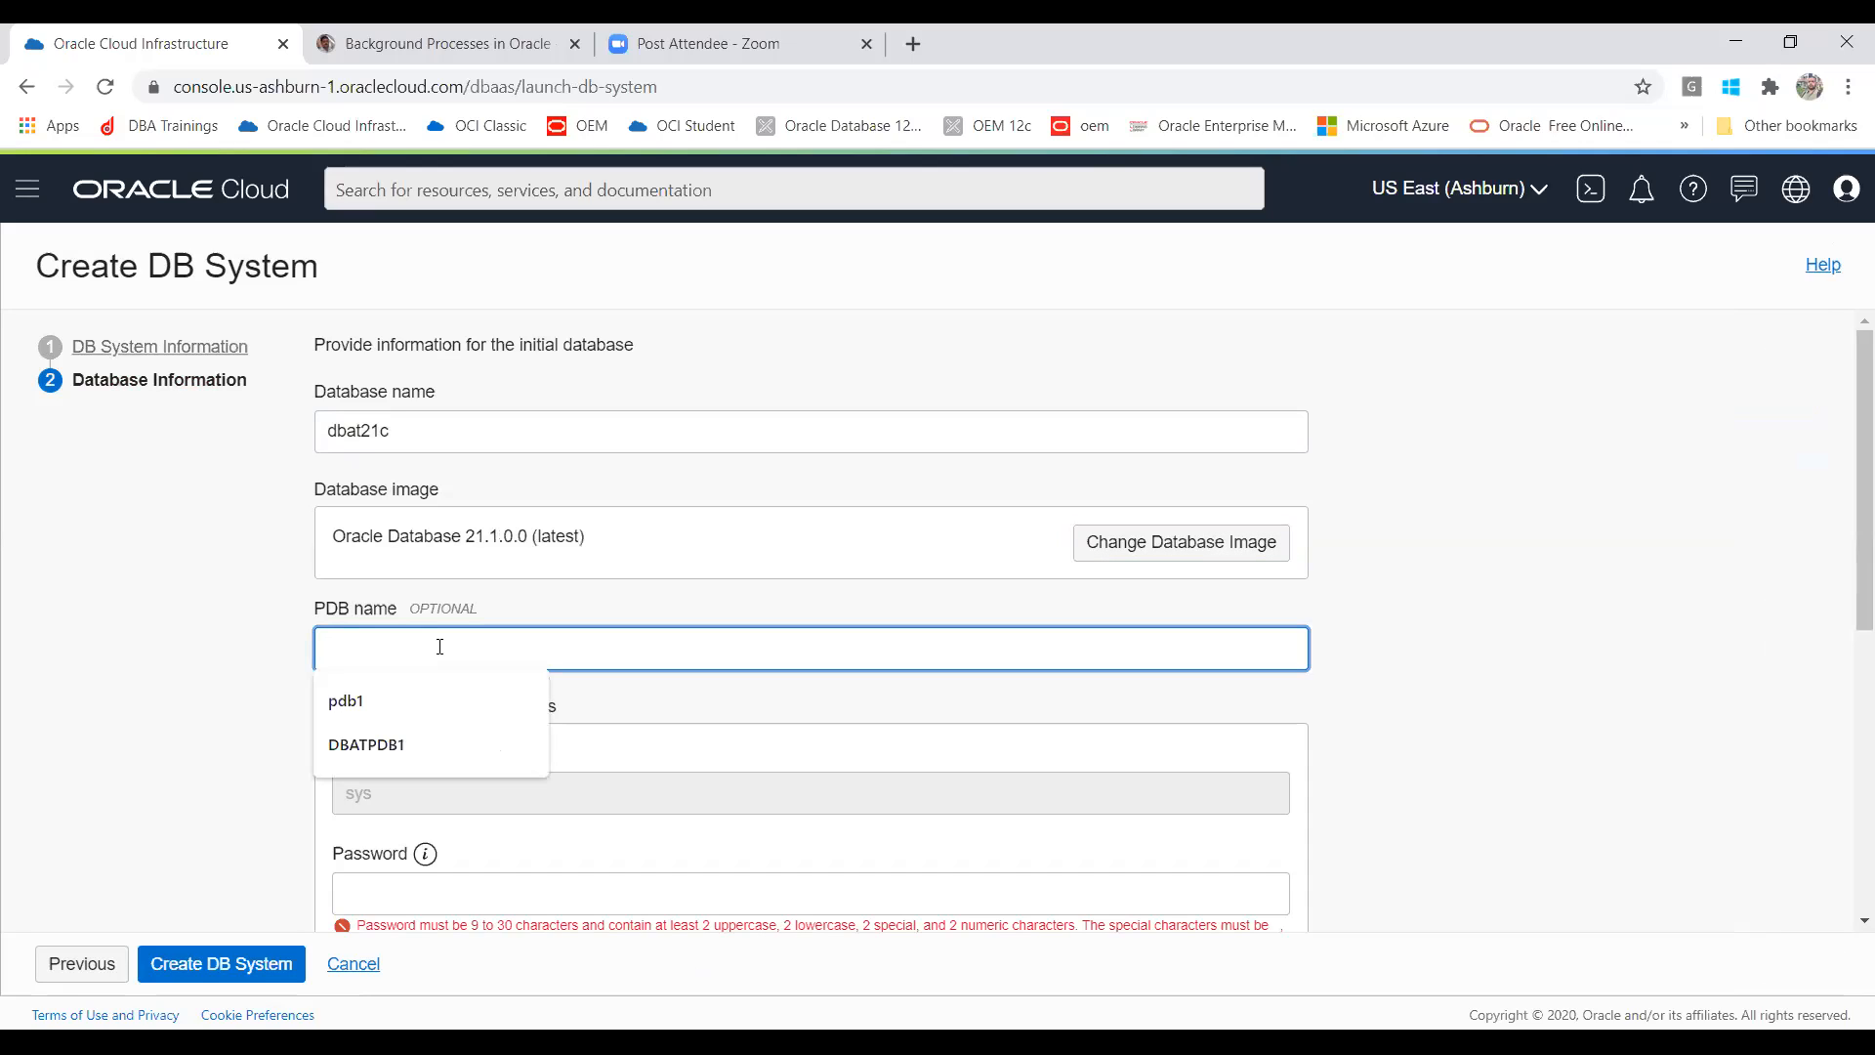
pyautogui.click(408, 699)
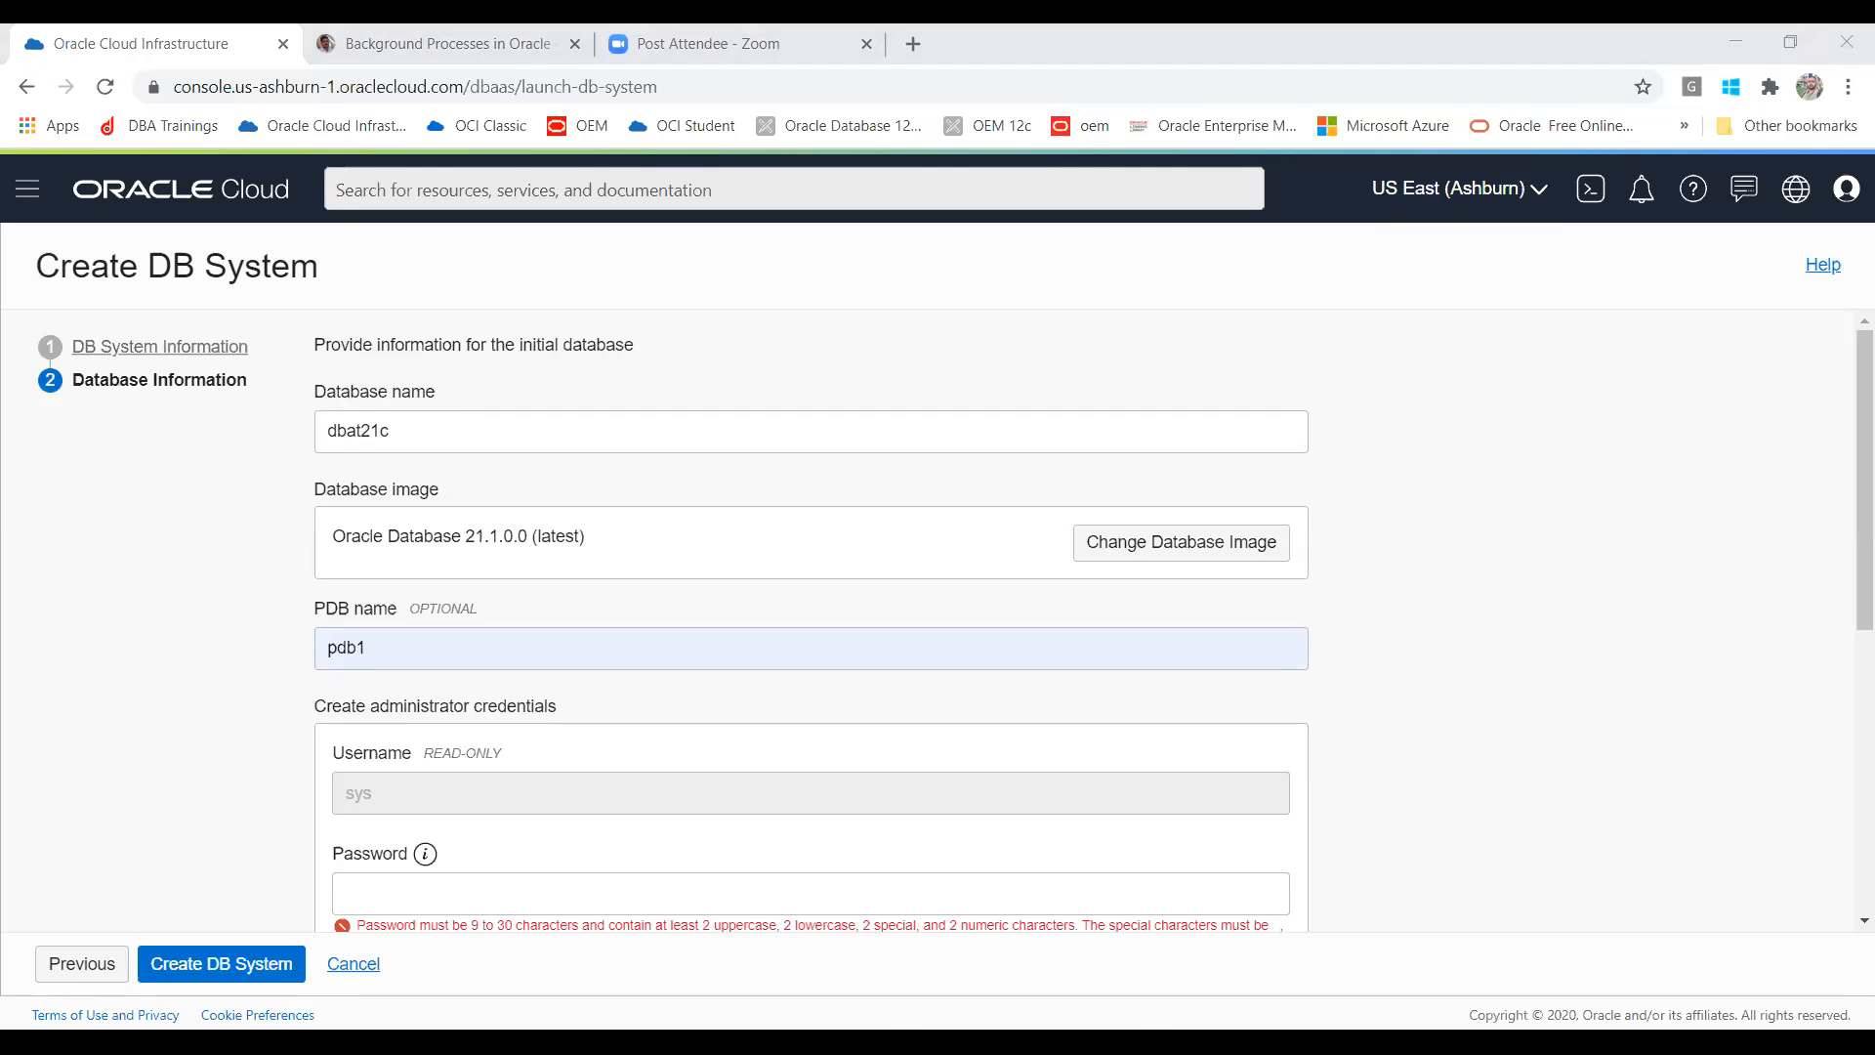
# Step: Enter and confirm the administrator password for the sys account
pyautogui.click(460, 920)
pyautogui.moveTo(1858, 455); pyautogui.dragTo(1859, 657)
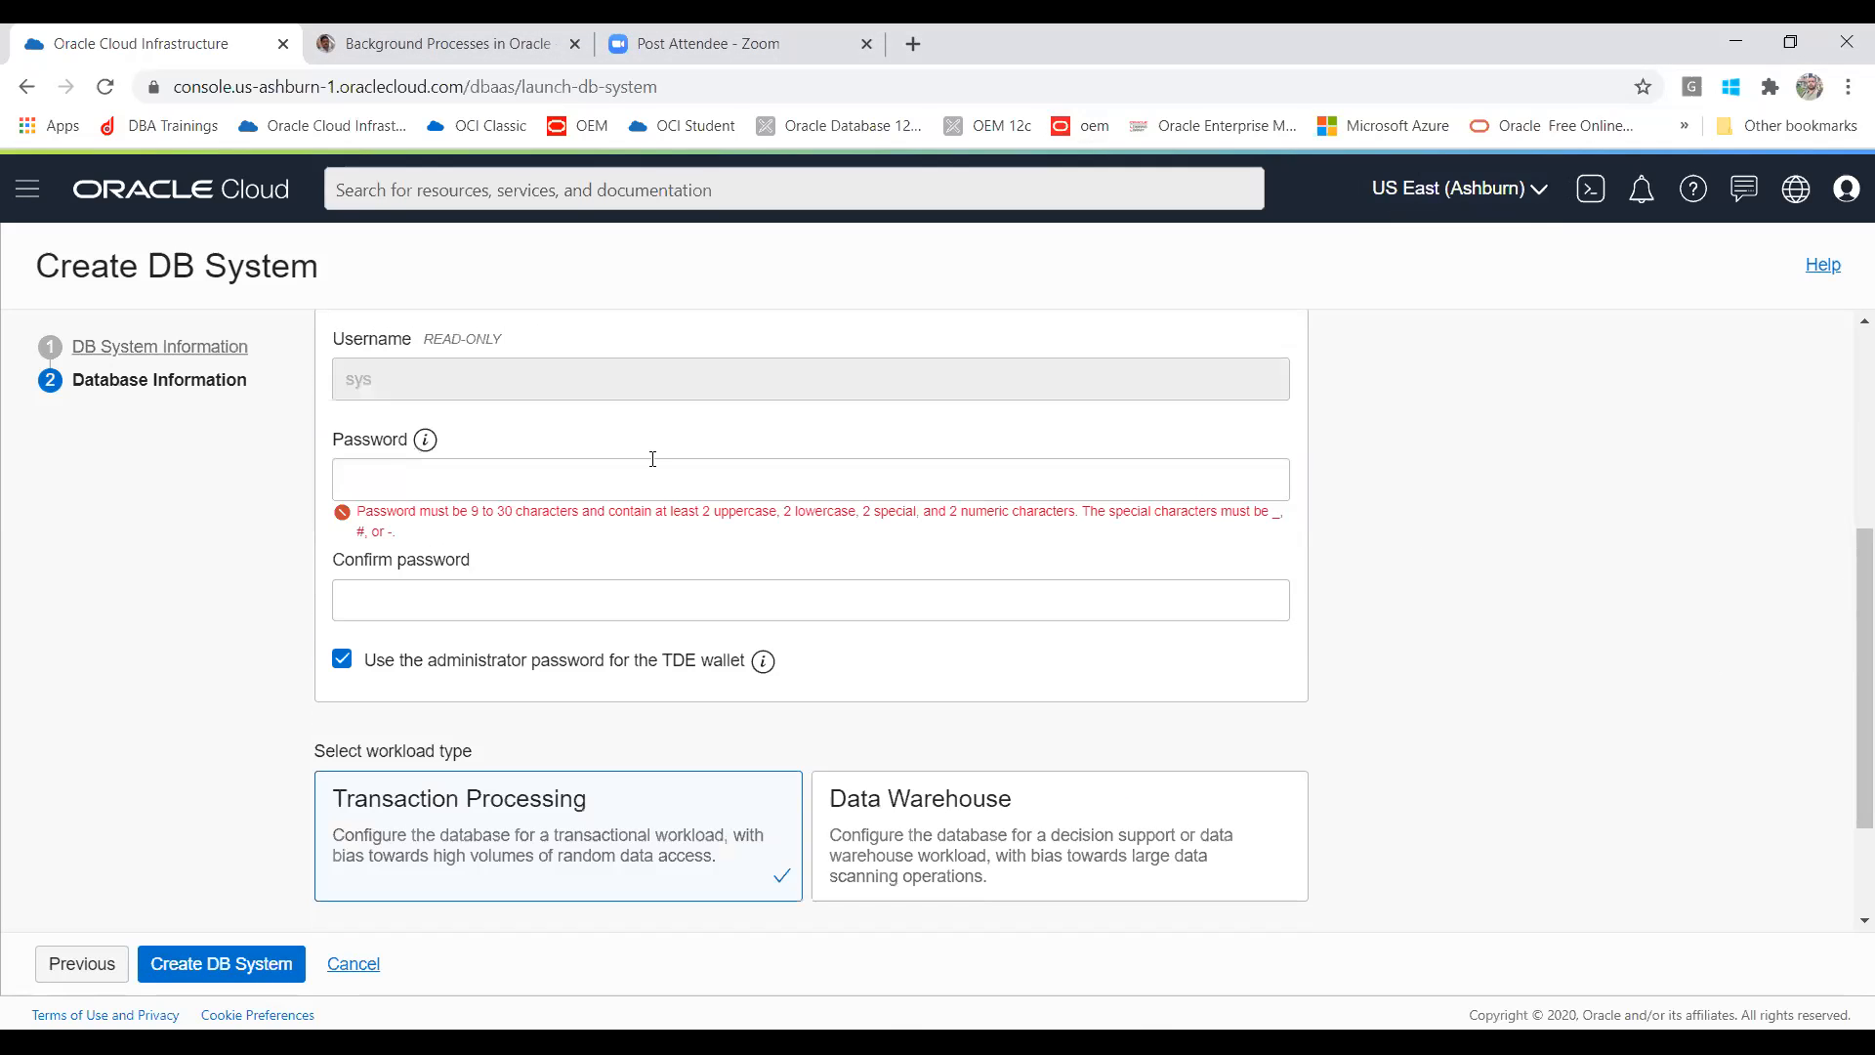
pyautogui.click(528, 480)
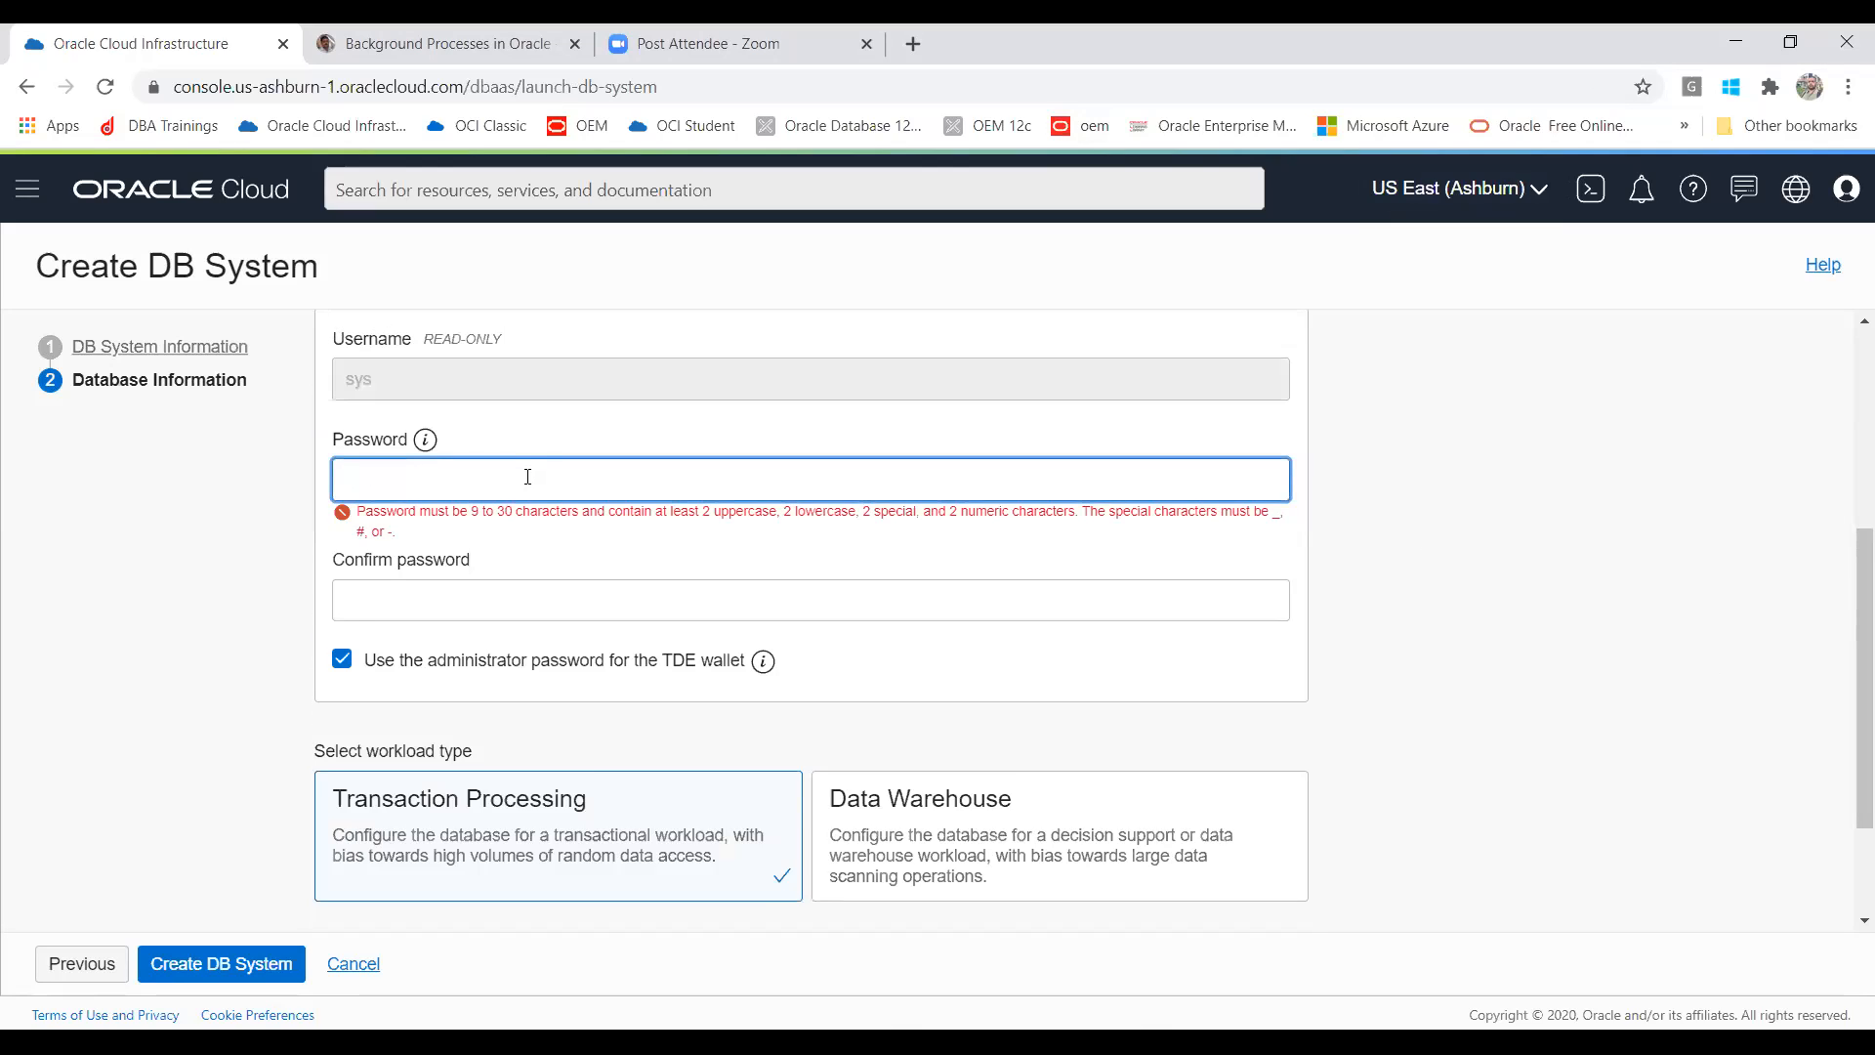
pyautogui.hotkey('ctrl', 'v')
pyautogui.click(424, 580)
pyautogui.hotkey('ctrl', 'v')
pyautogui.click(94, 712)
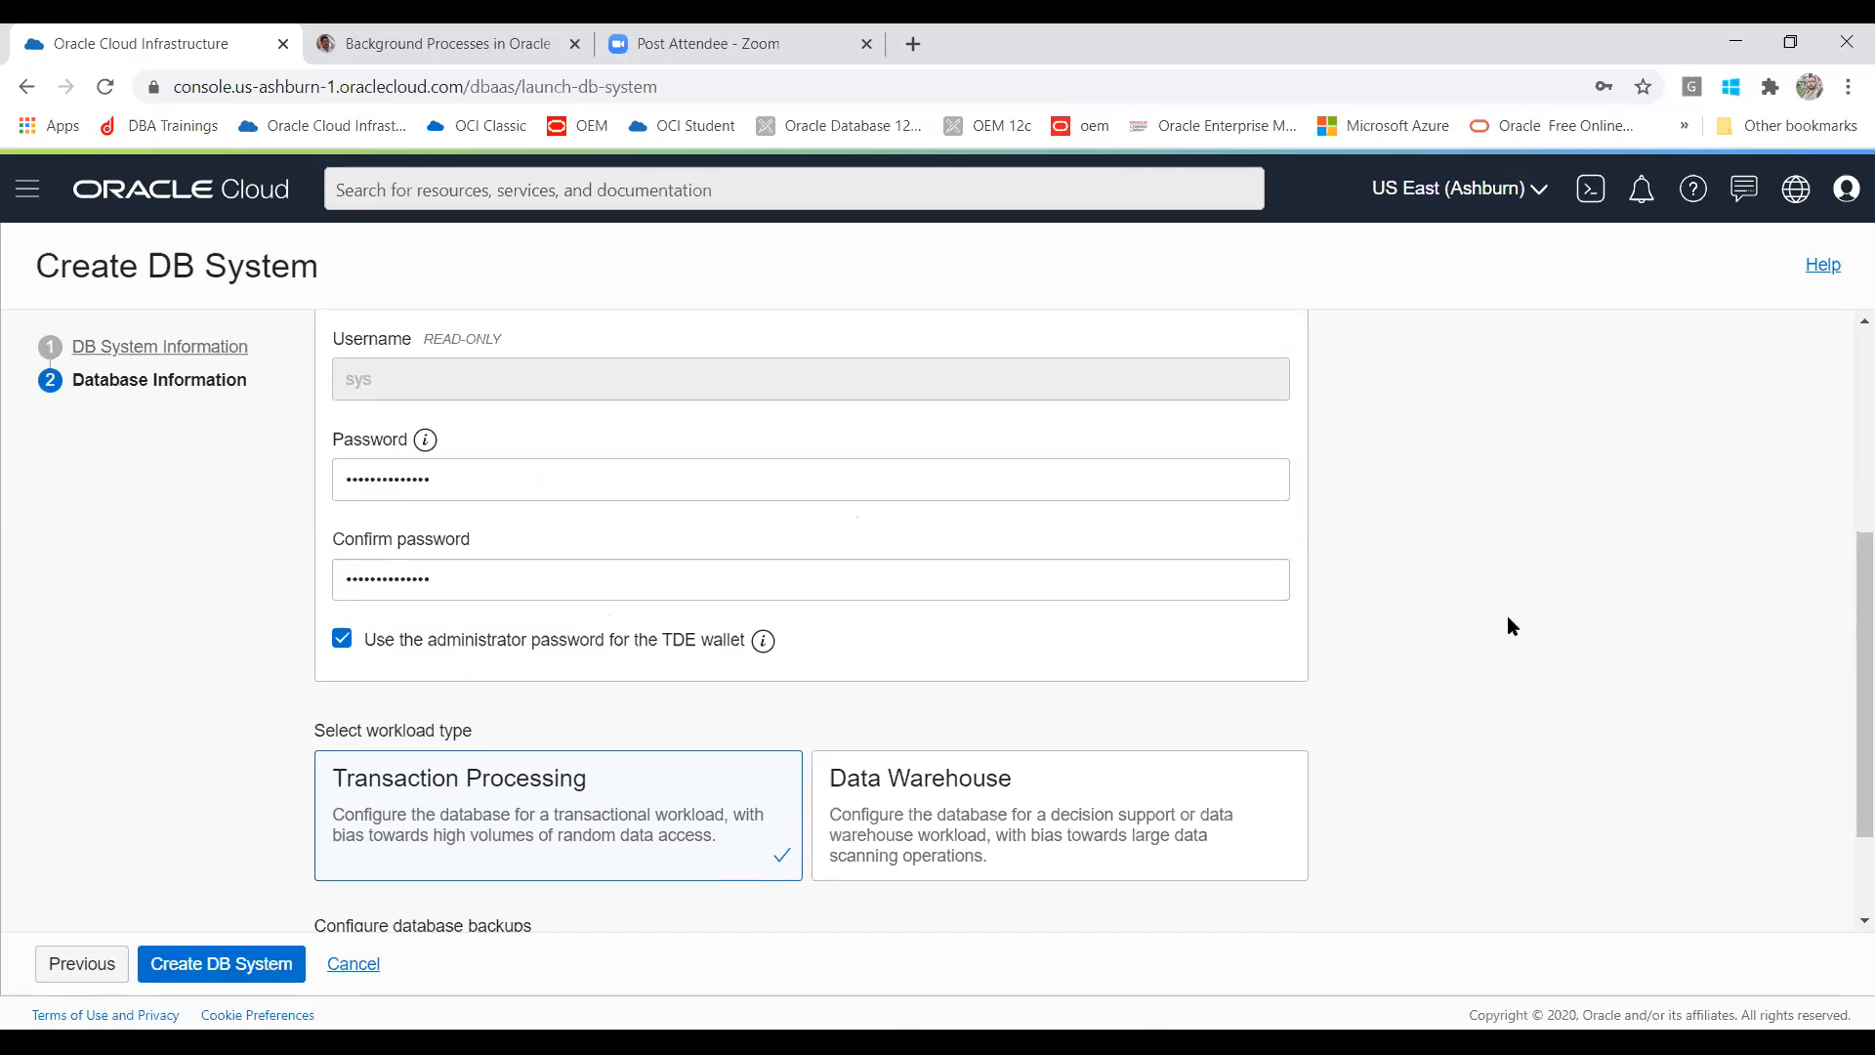
# Step: Enable automatic backups for the database
pyautogui.moveTo(1848, 570); pyautogui.dragTo(1851, 644)
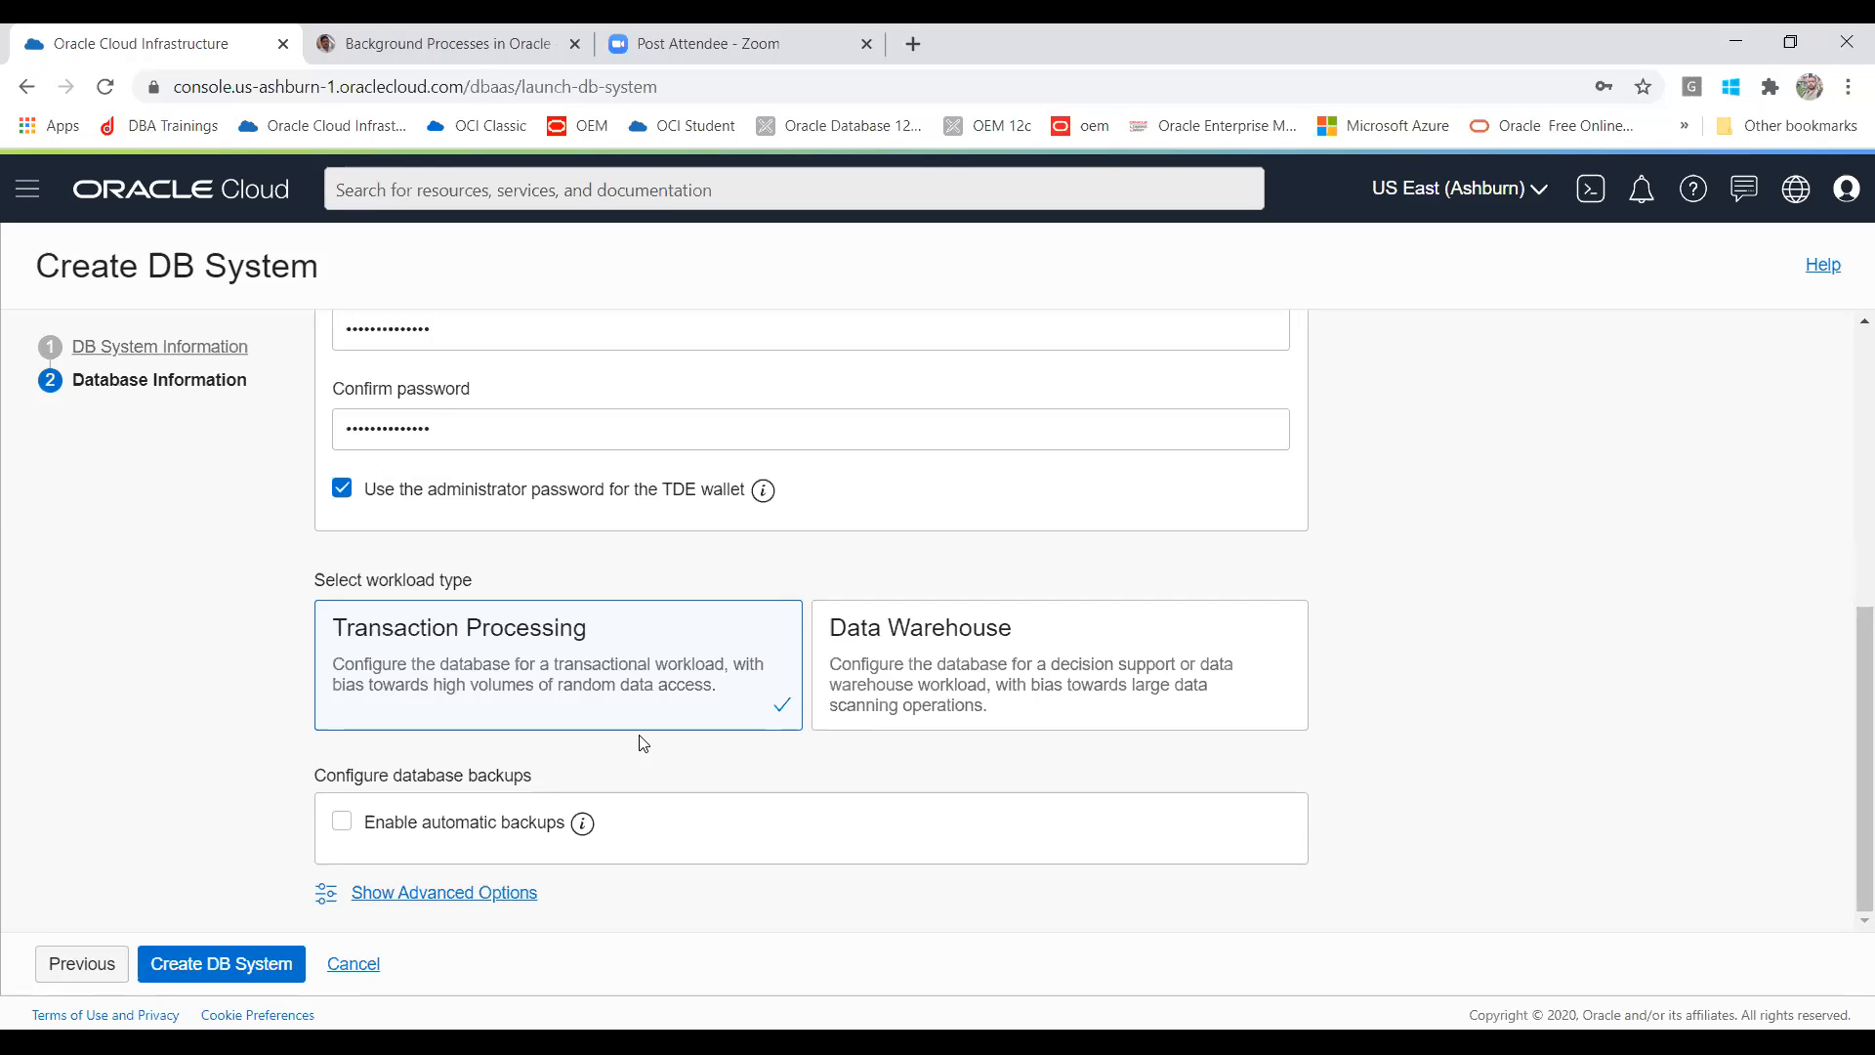
pyautogui.click(344, 826)
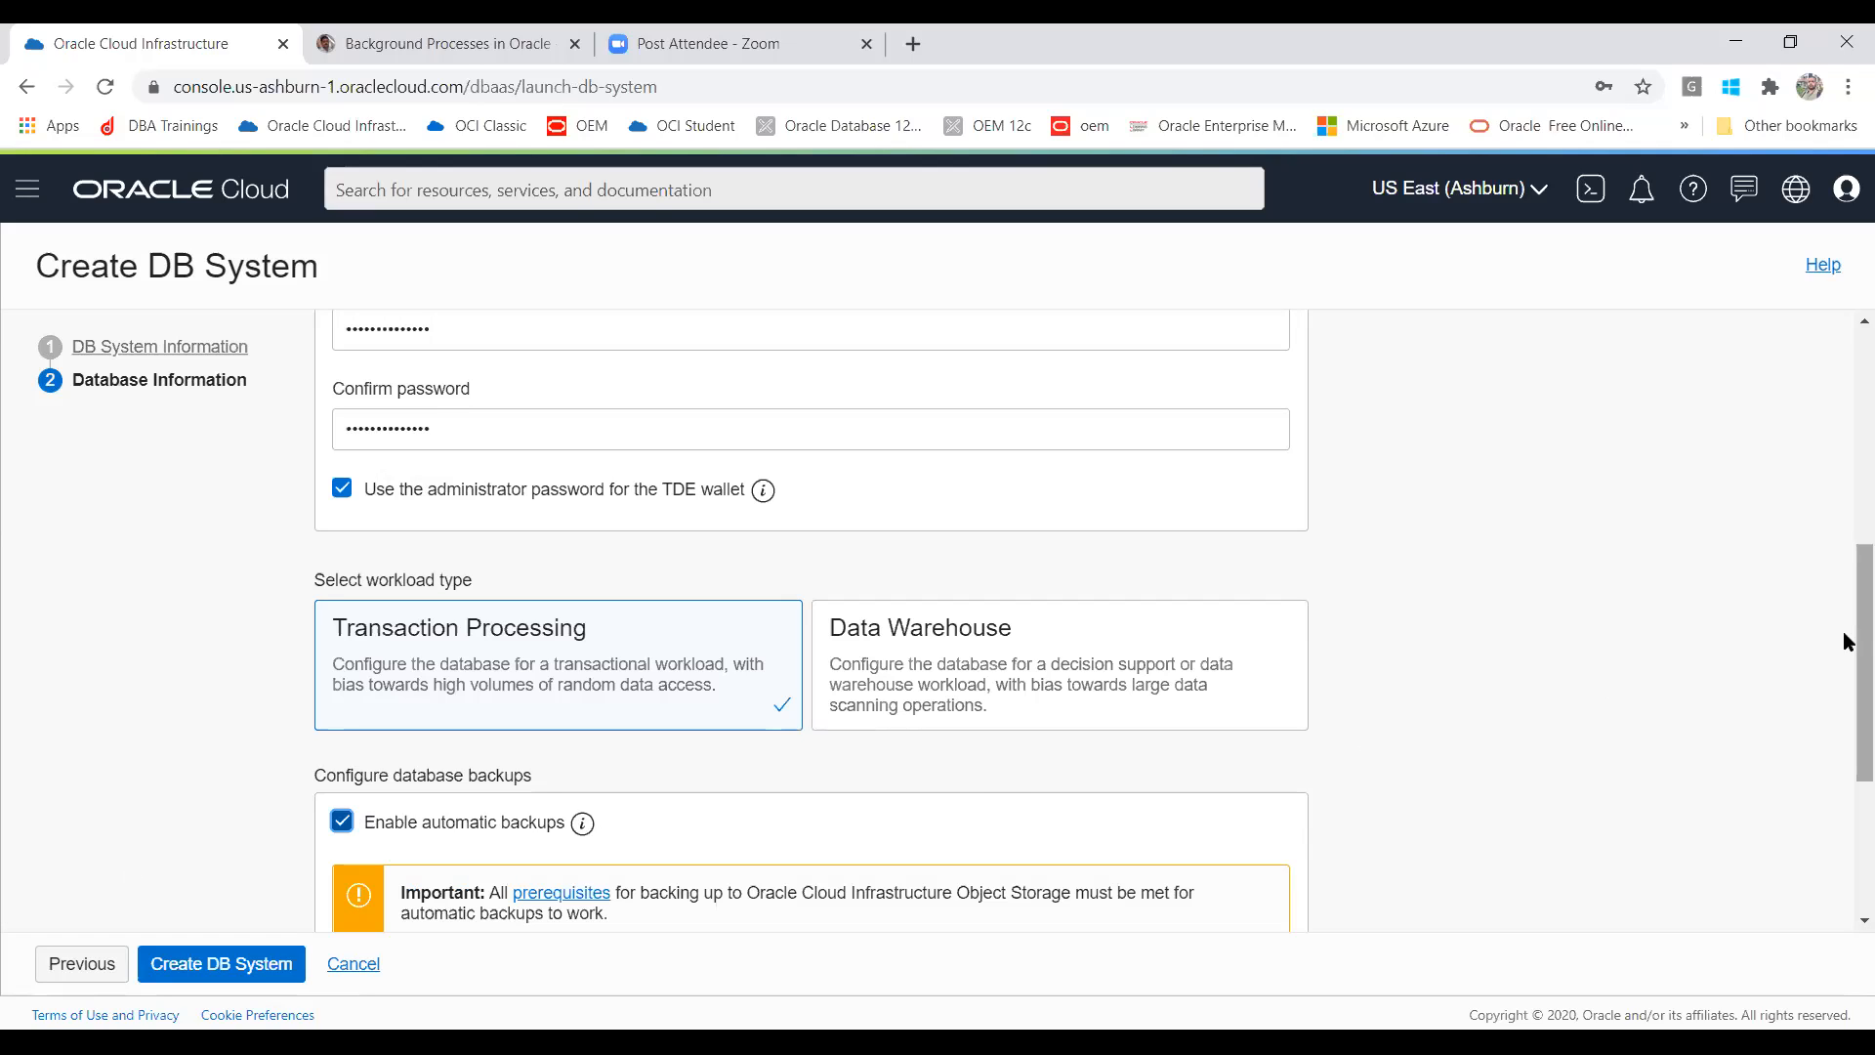
# Step: Set the backup retention period to 7 days and the backup scheduling window to 2:00AM - 4:00AM
pyautogui.moveTo(1843, 631); pyautogui.dragTo(1845, 777)
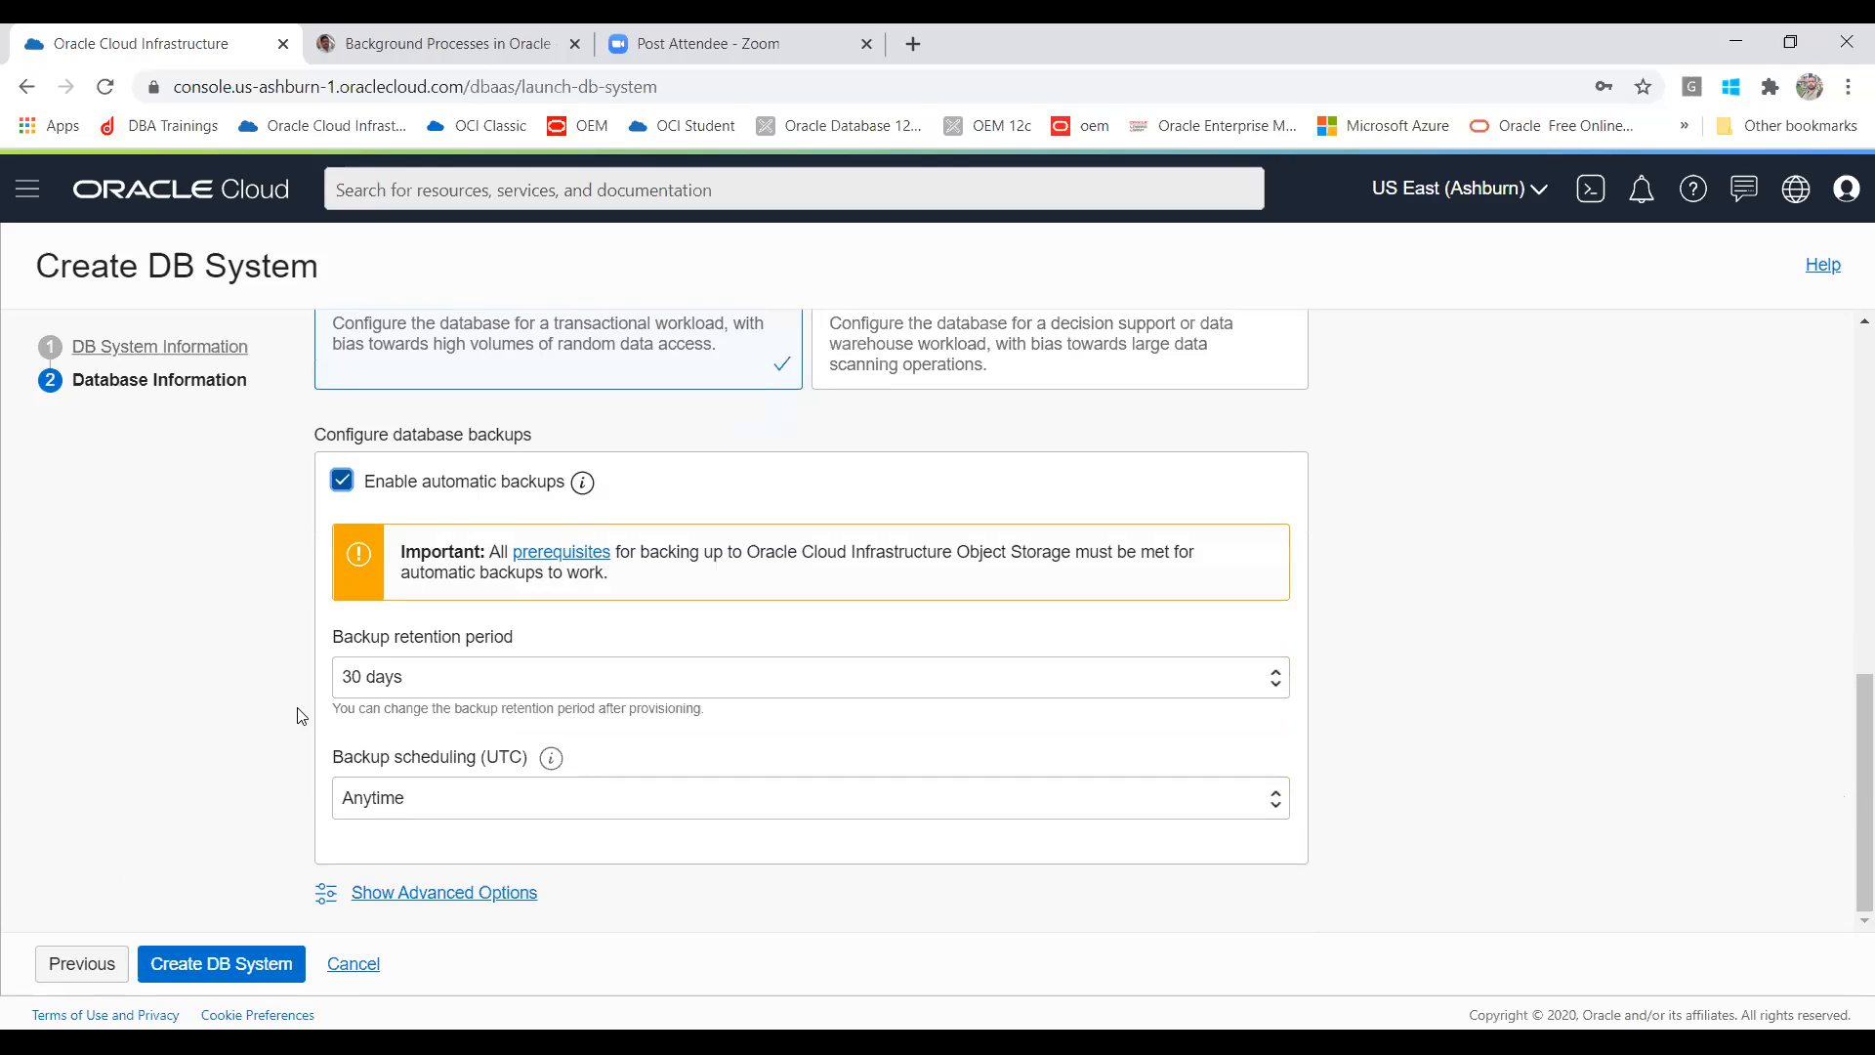
pyautogui.click(497, 677)
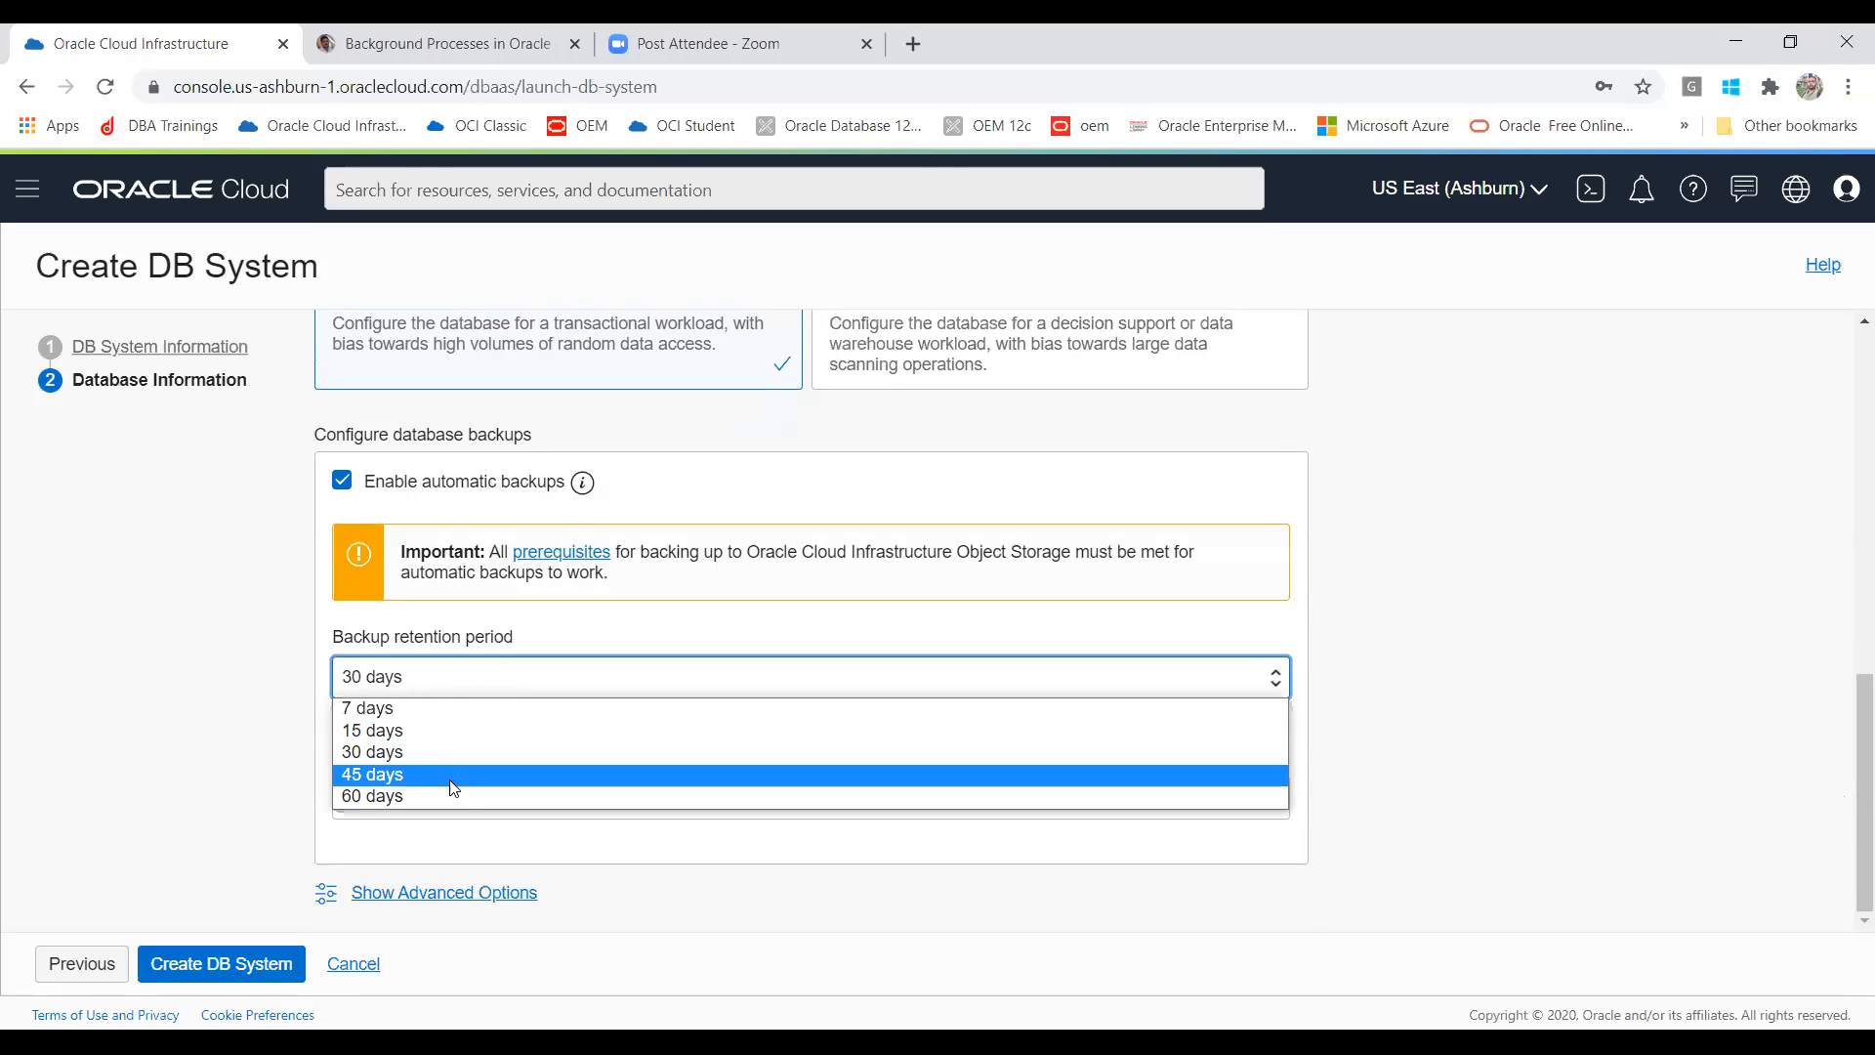
pyautogui.click(437, 709)
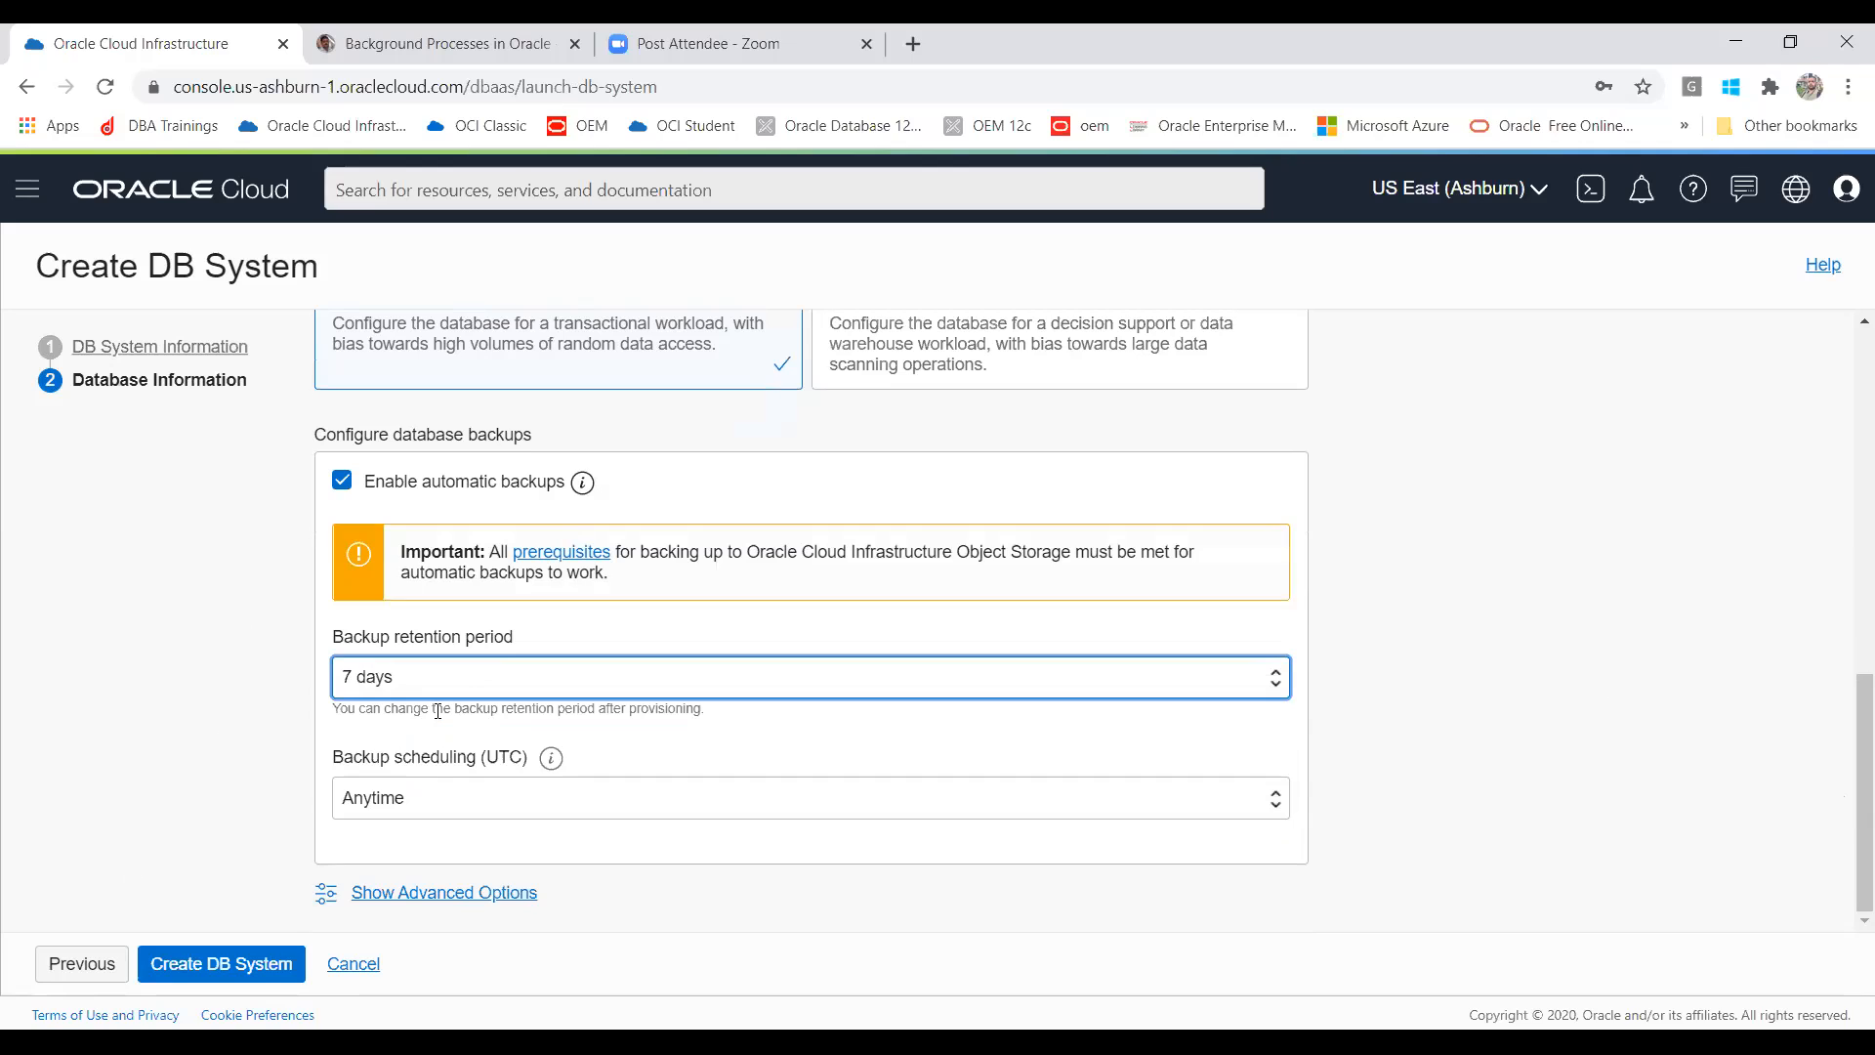
pyautogui.click(452, 817)
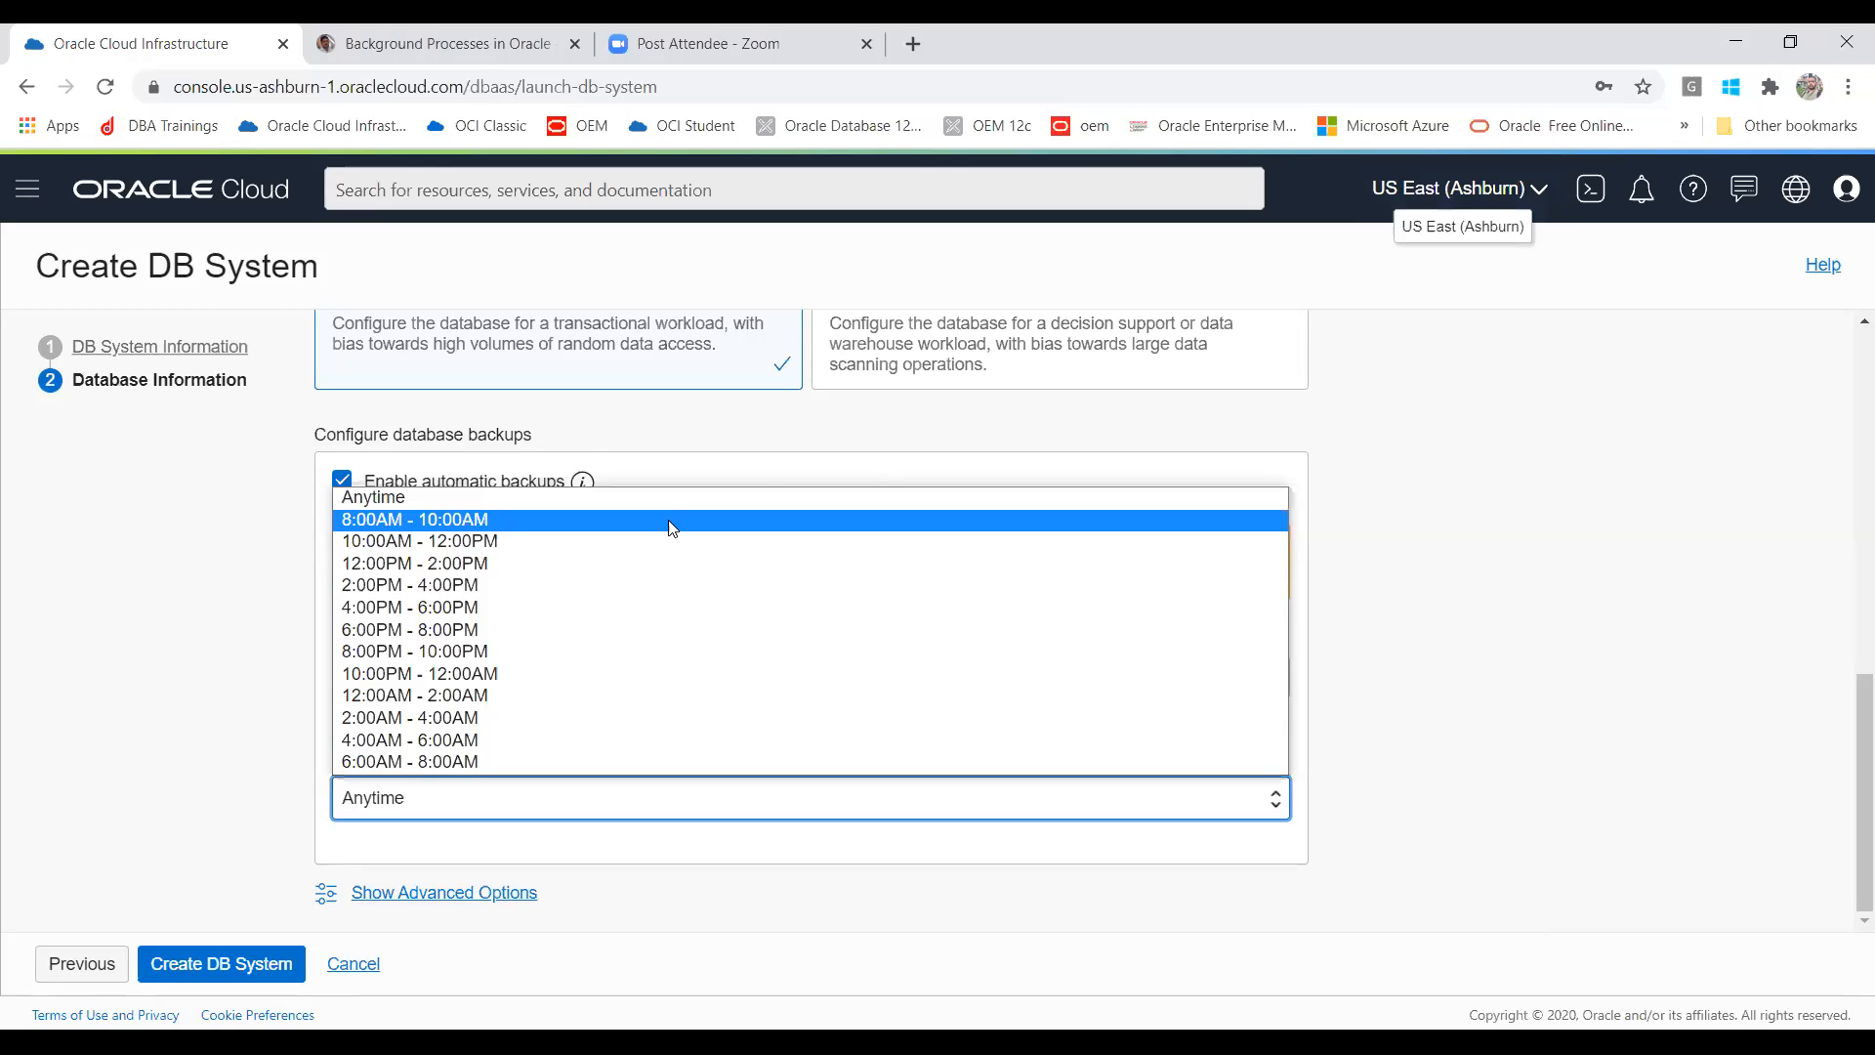
pyautogui.click(538, 717)
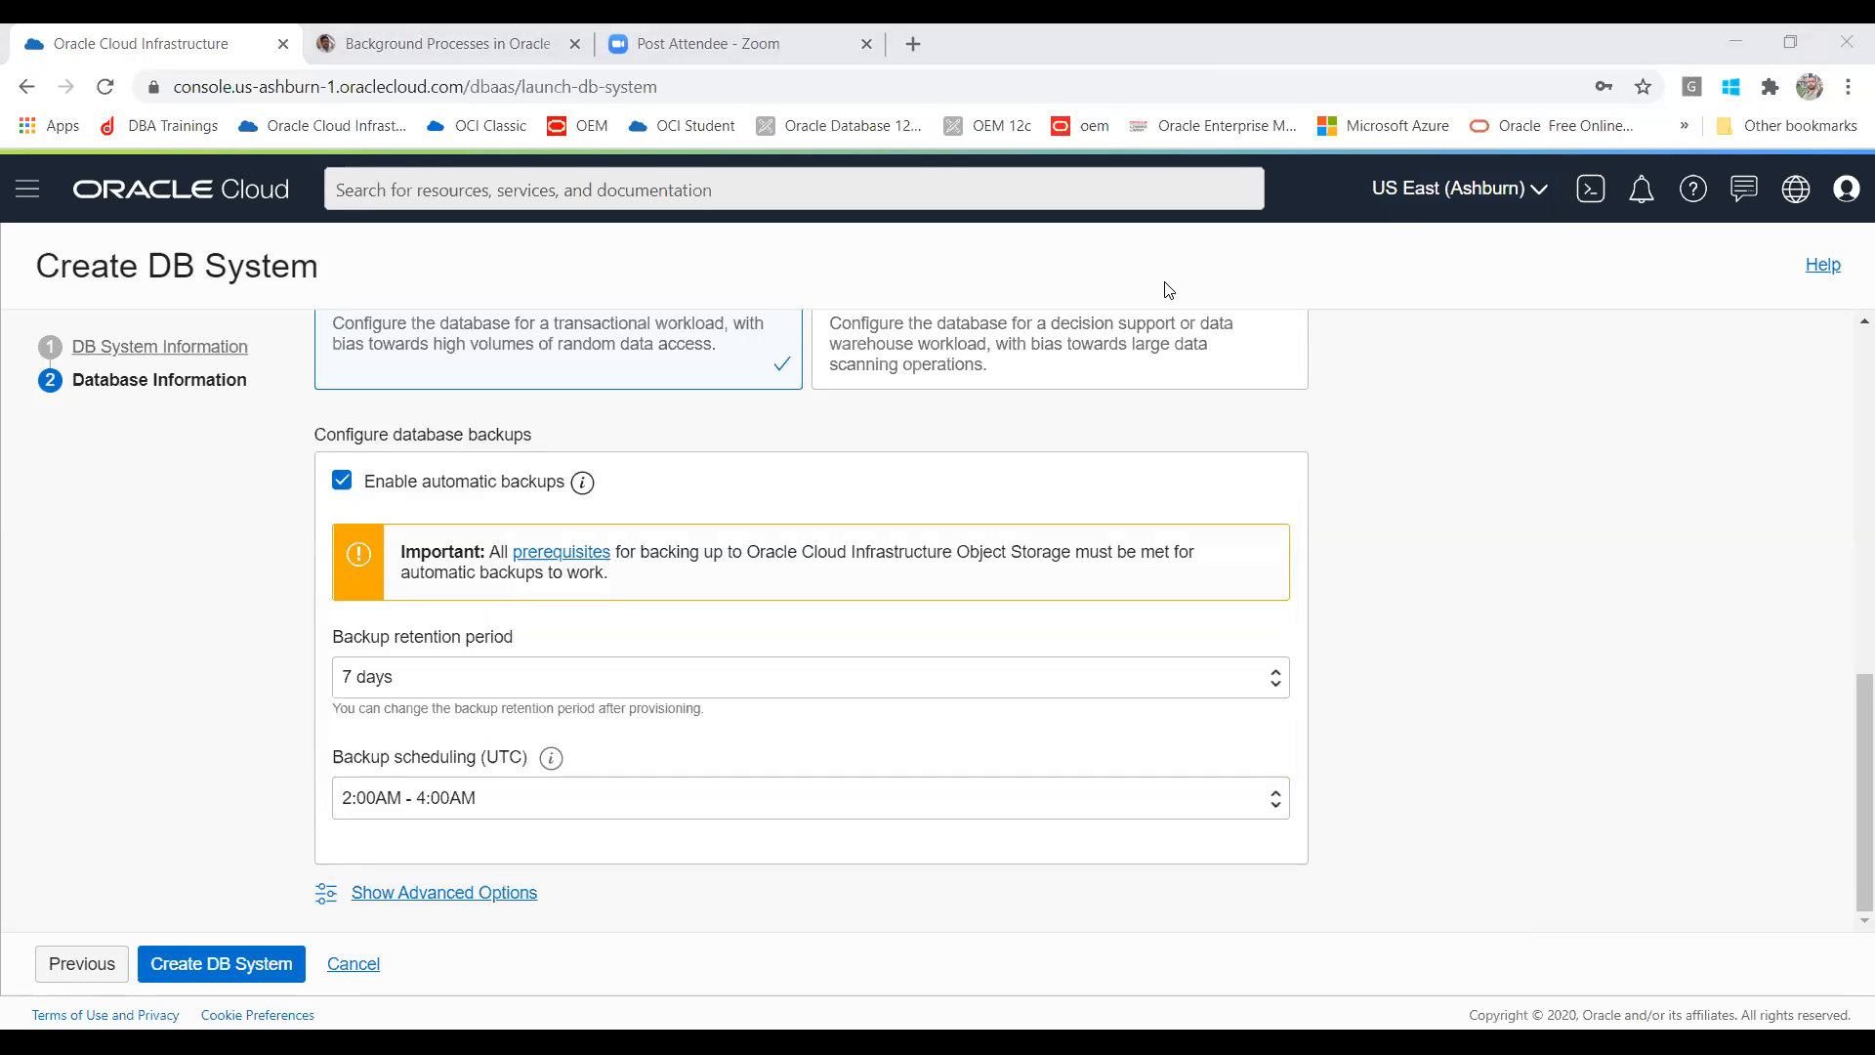
# Step: Turn off automatic backups and submit the creation of the DB system
pyautogui.click(342, 482)
pyautogui.click(243, 966)
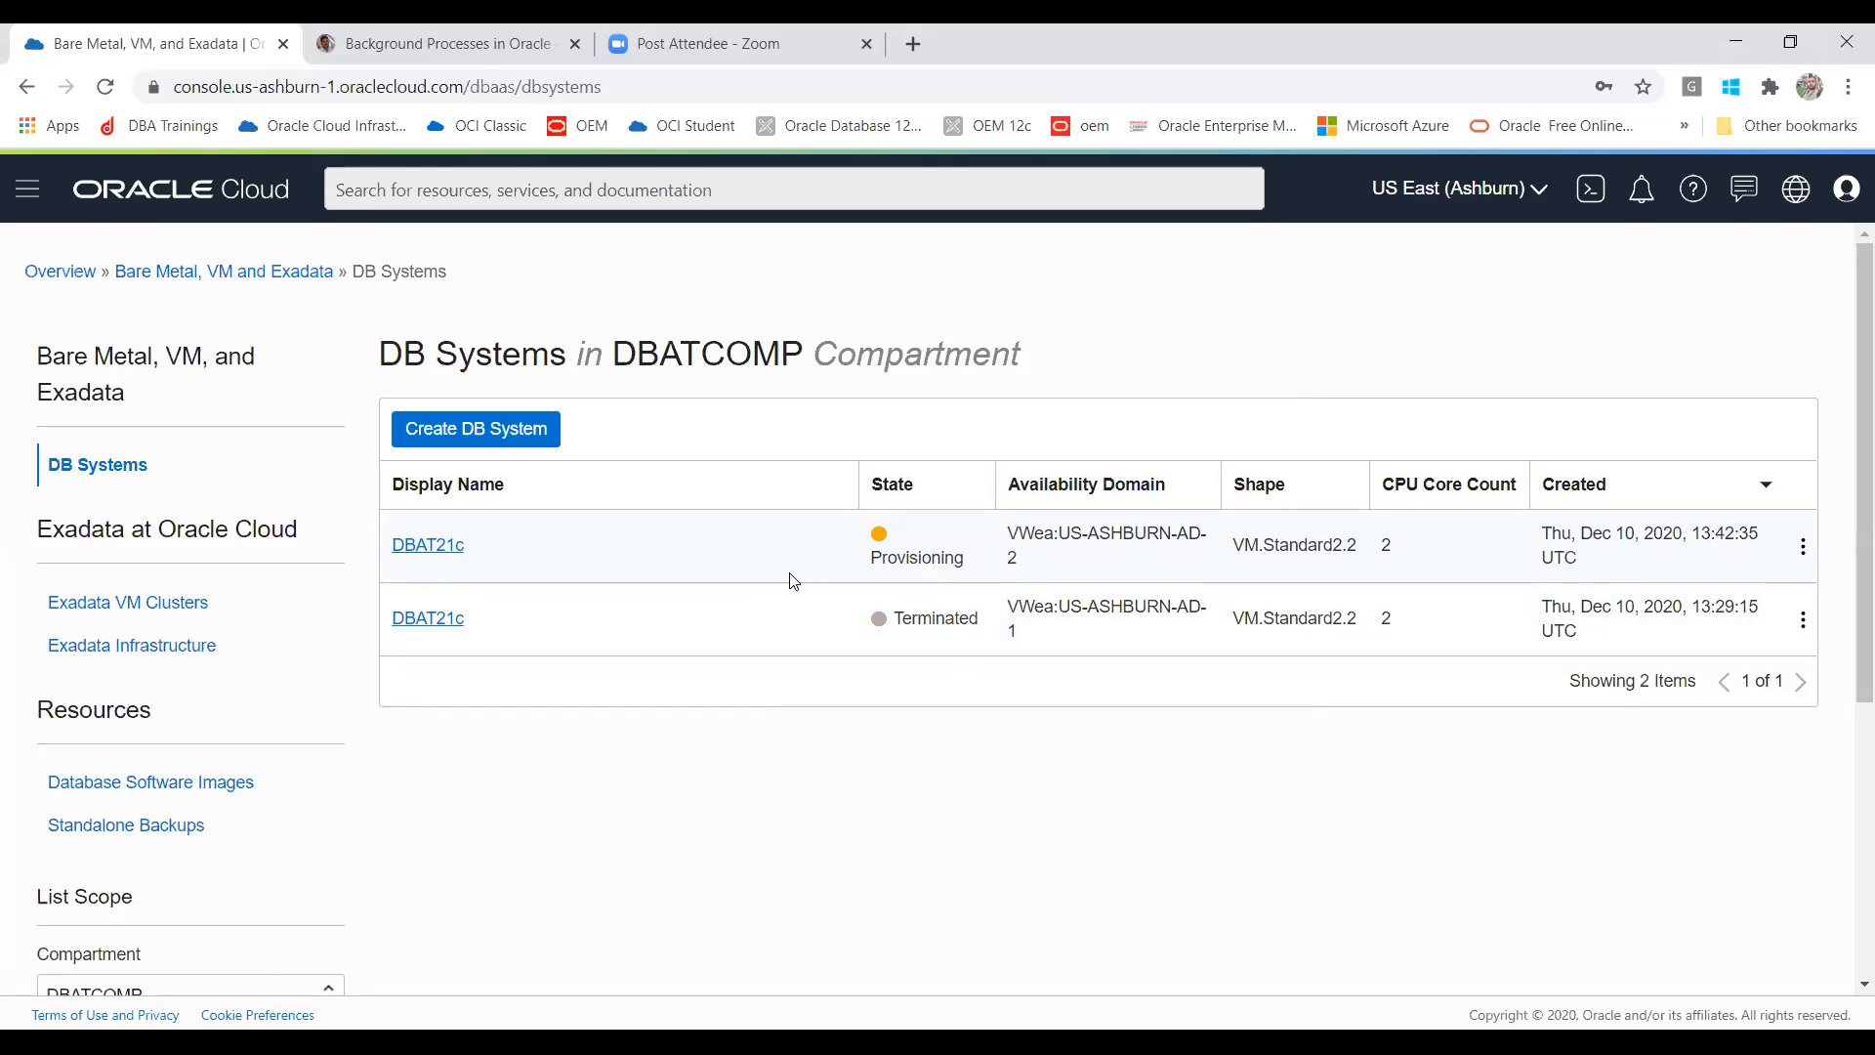
# Step: Open the newly created DBAT21c system's details and view its Create DB System work request
pyautogui.click(448, 544)
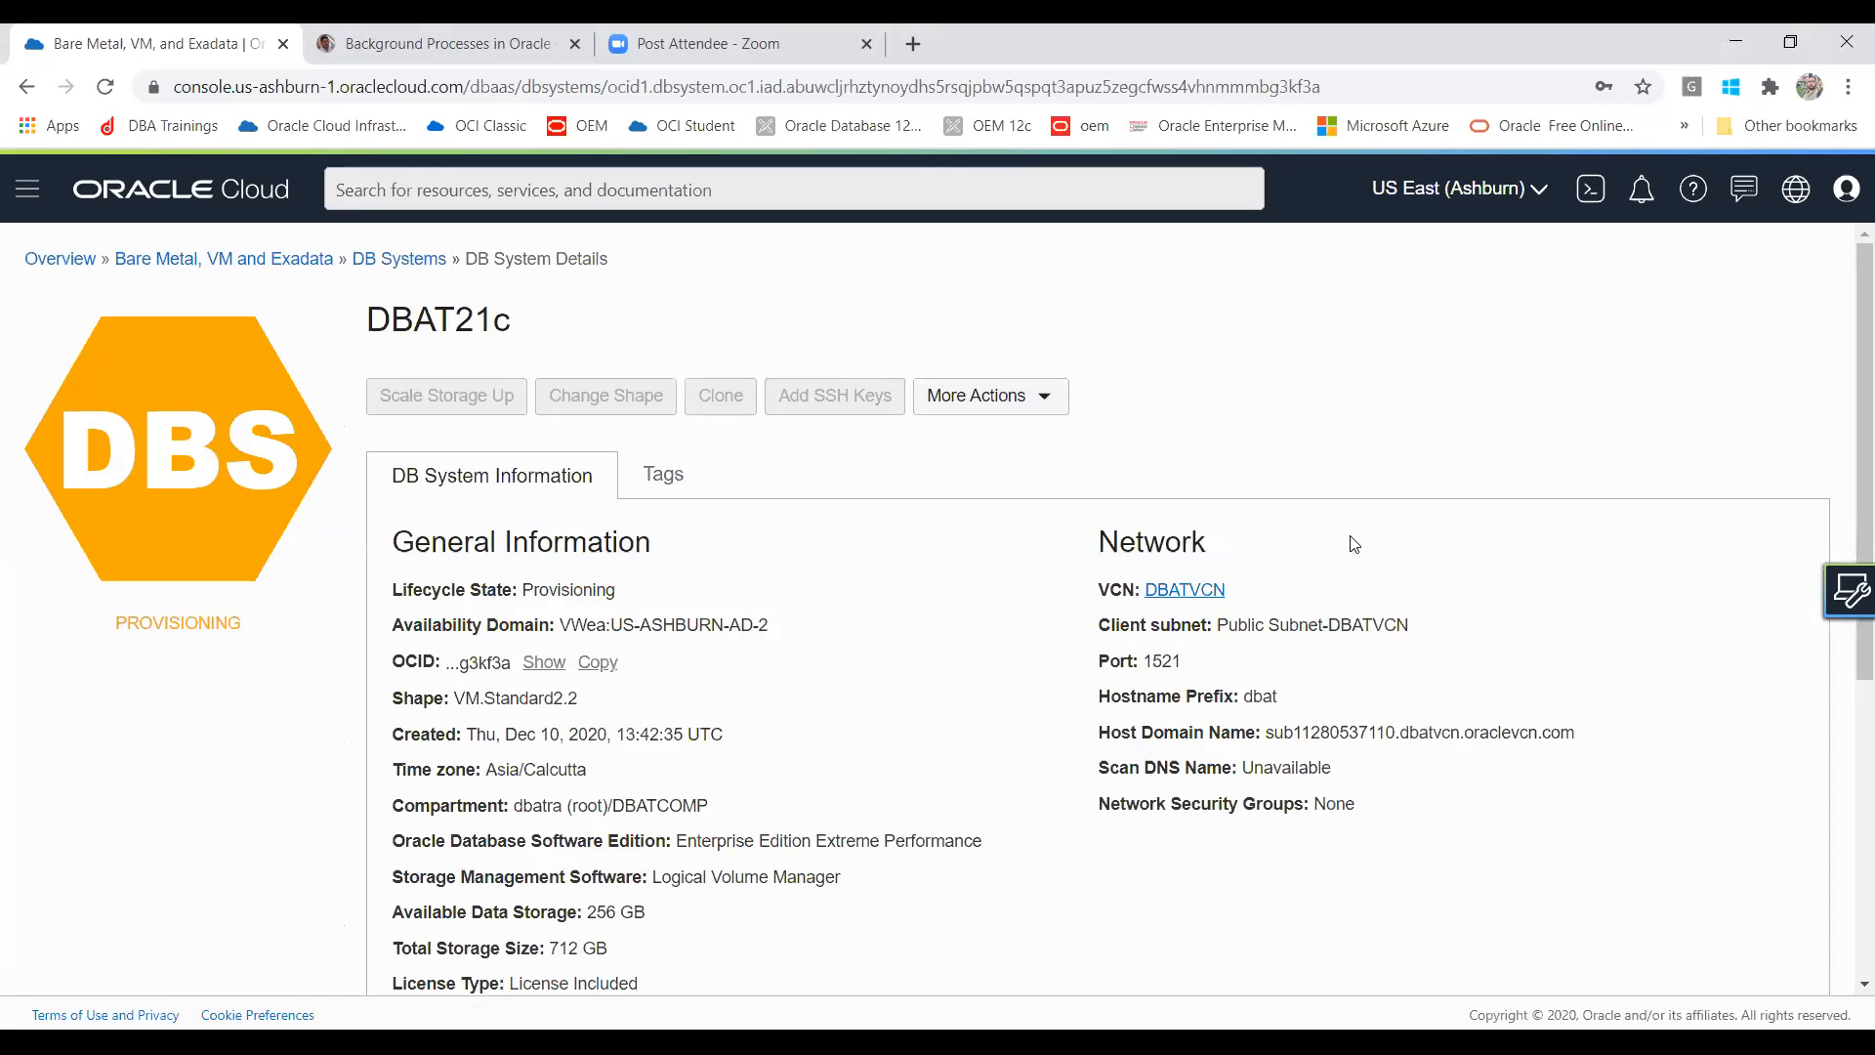
pyautogui.moveTo(1846, 340); pyautogui.dragTo(1846, 653)
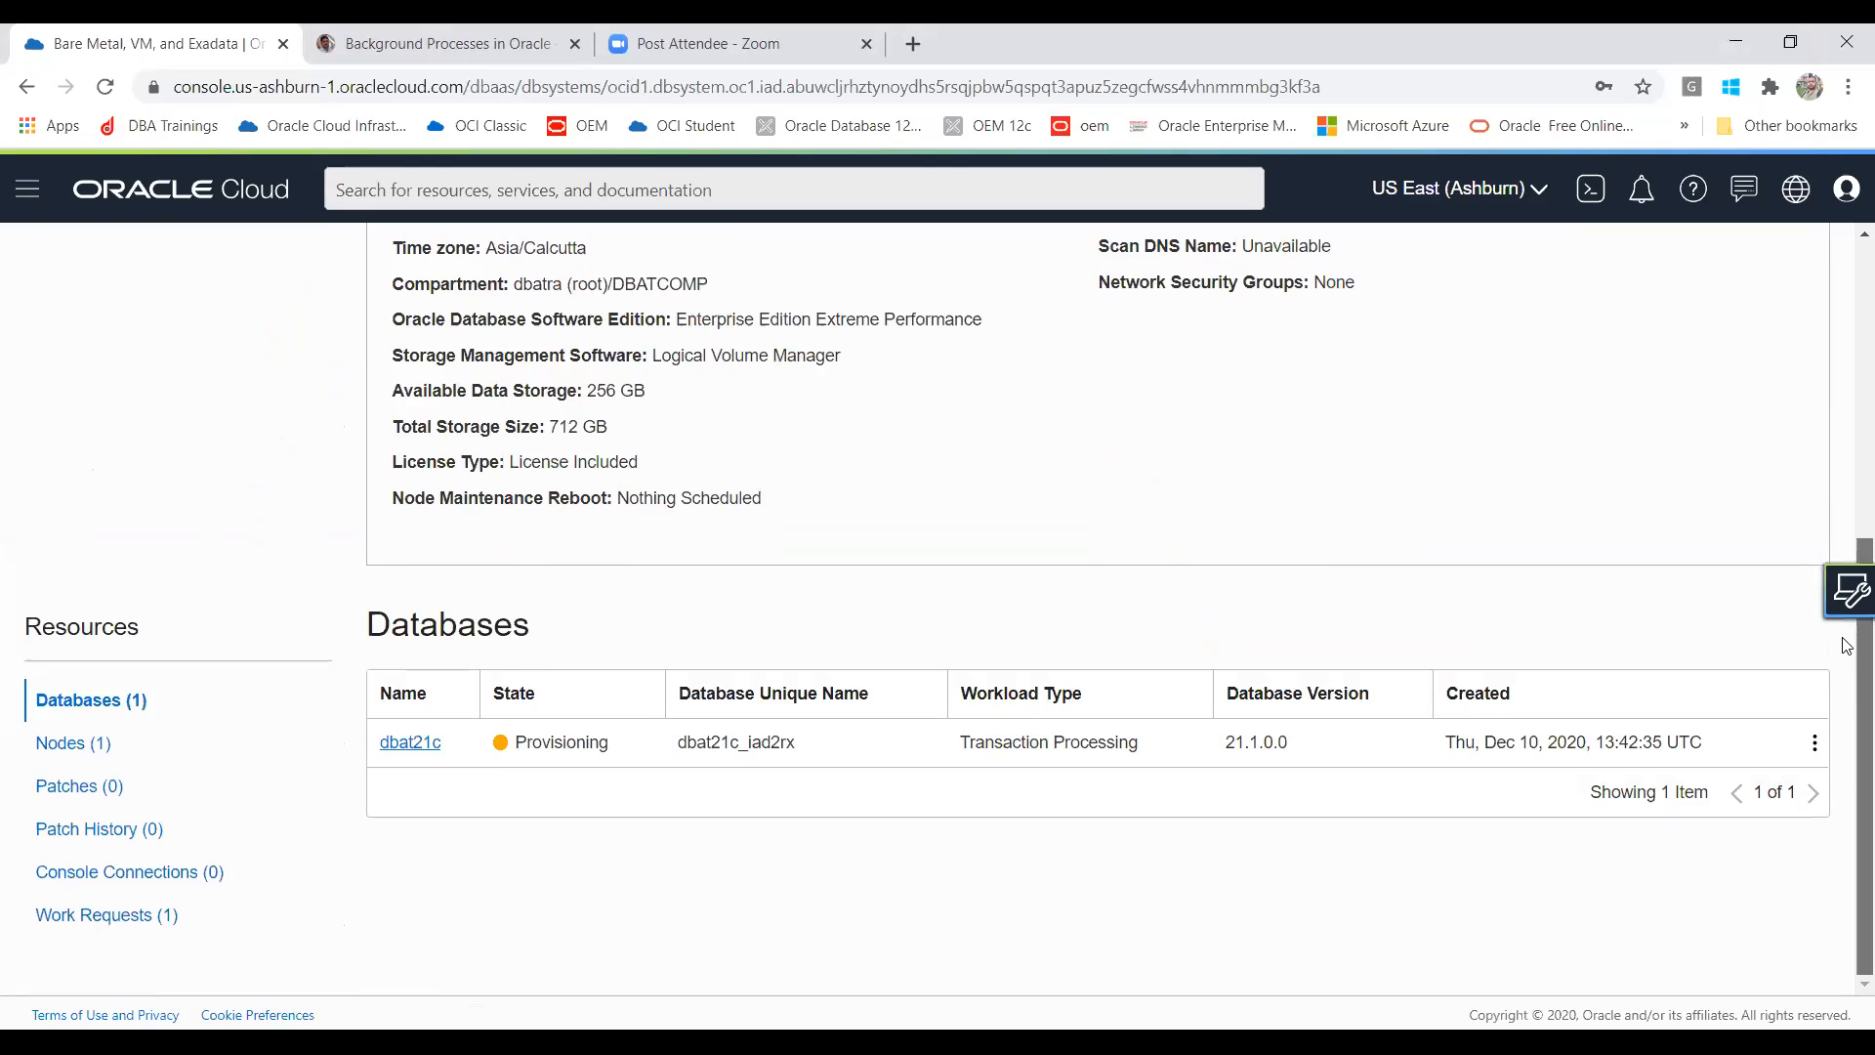
pyautogui.click(105, 916)
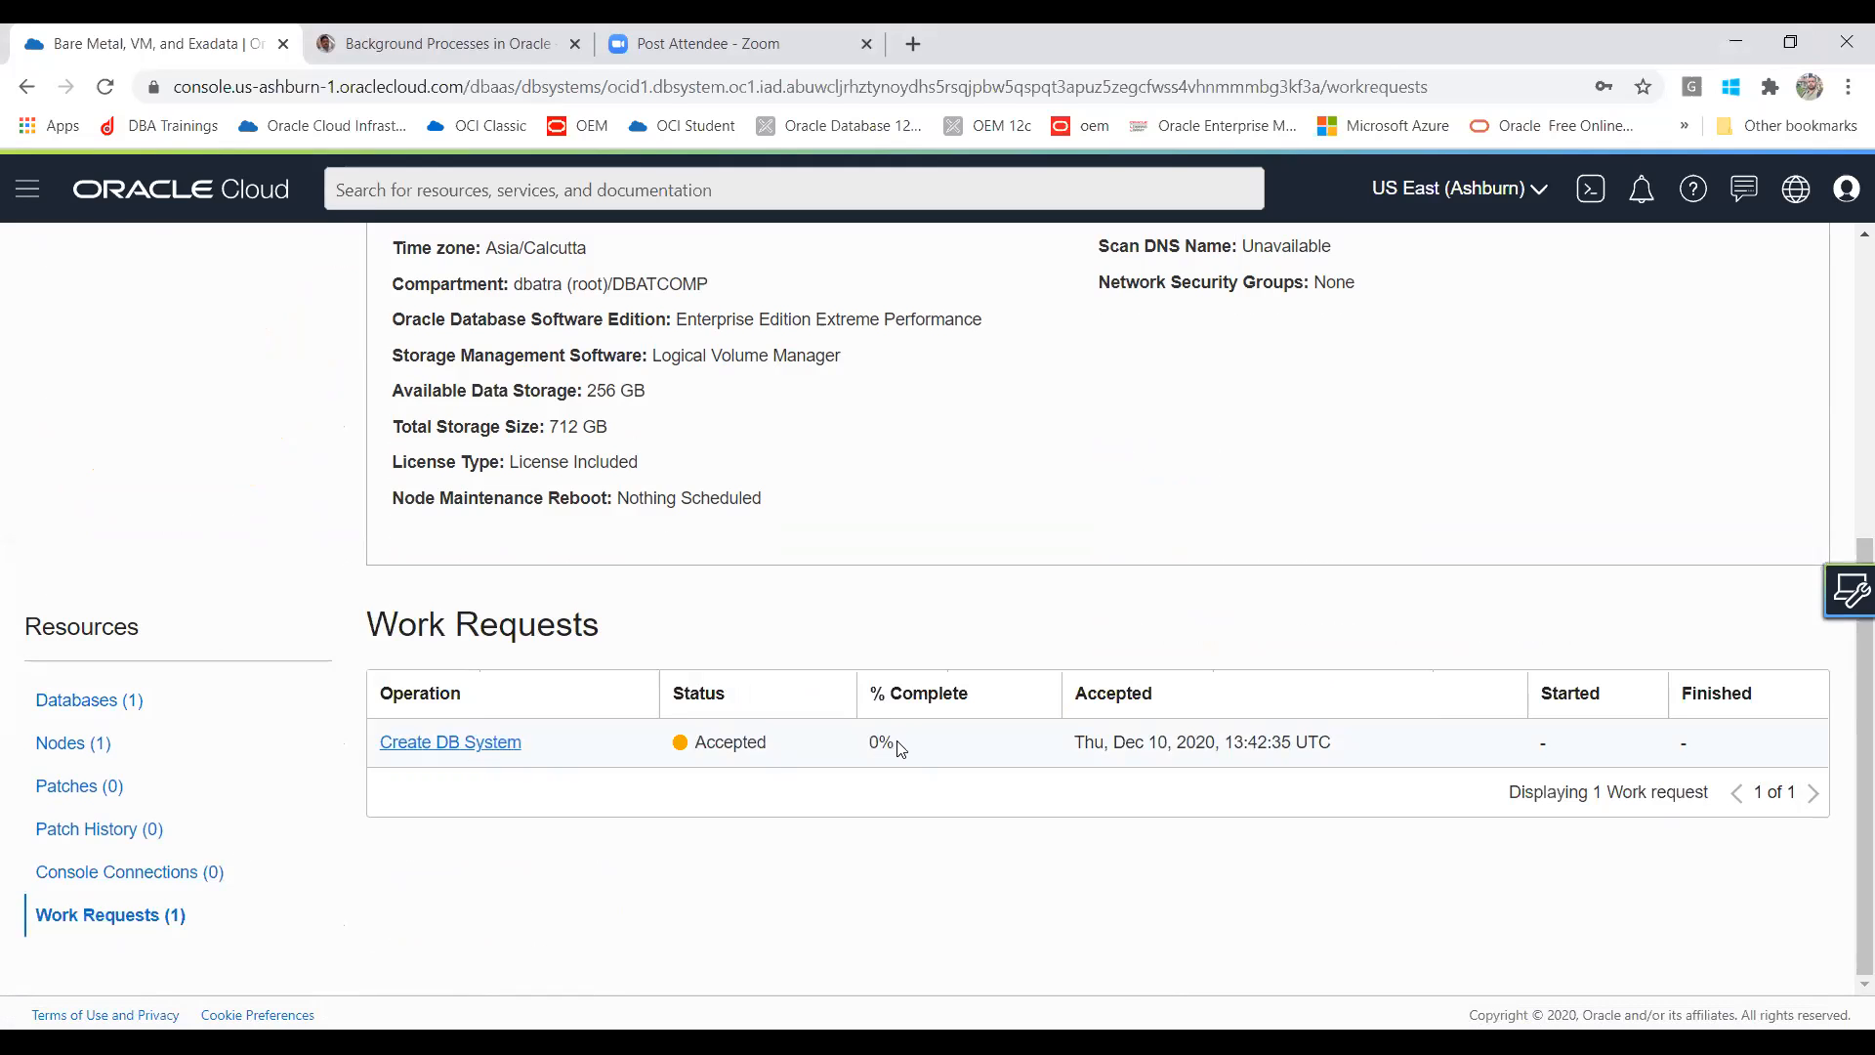
pyautogui.click(494, 748)
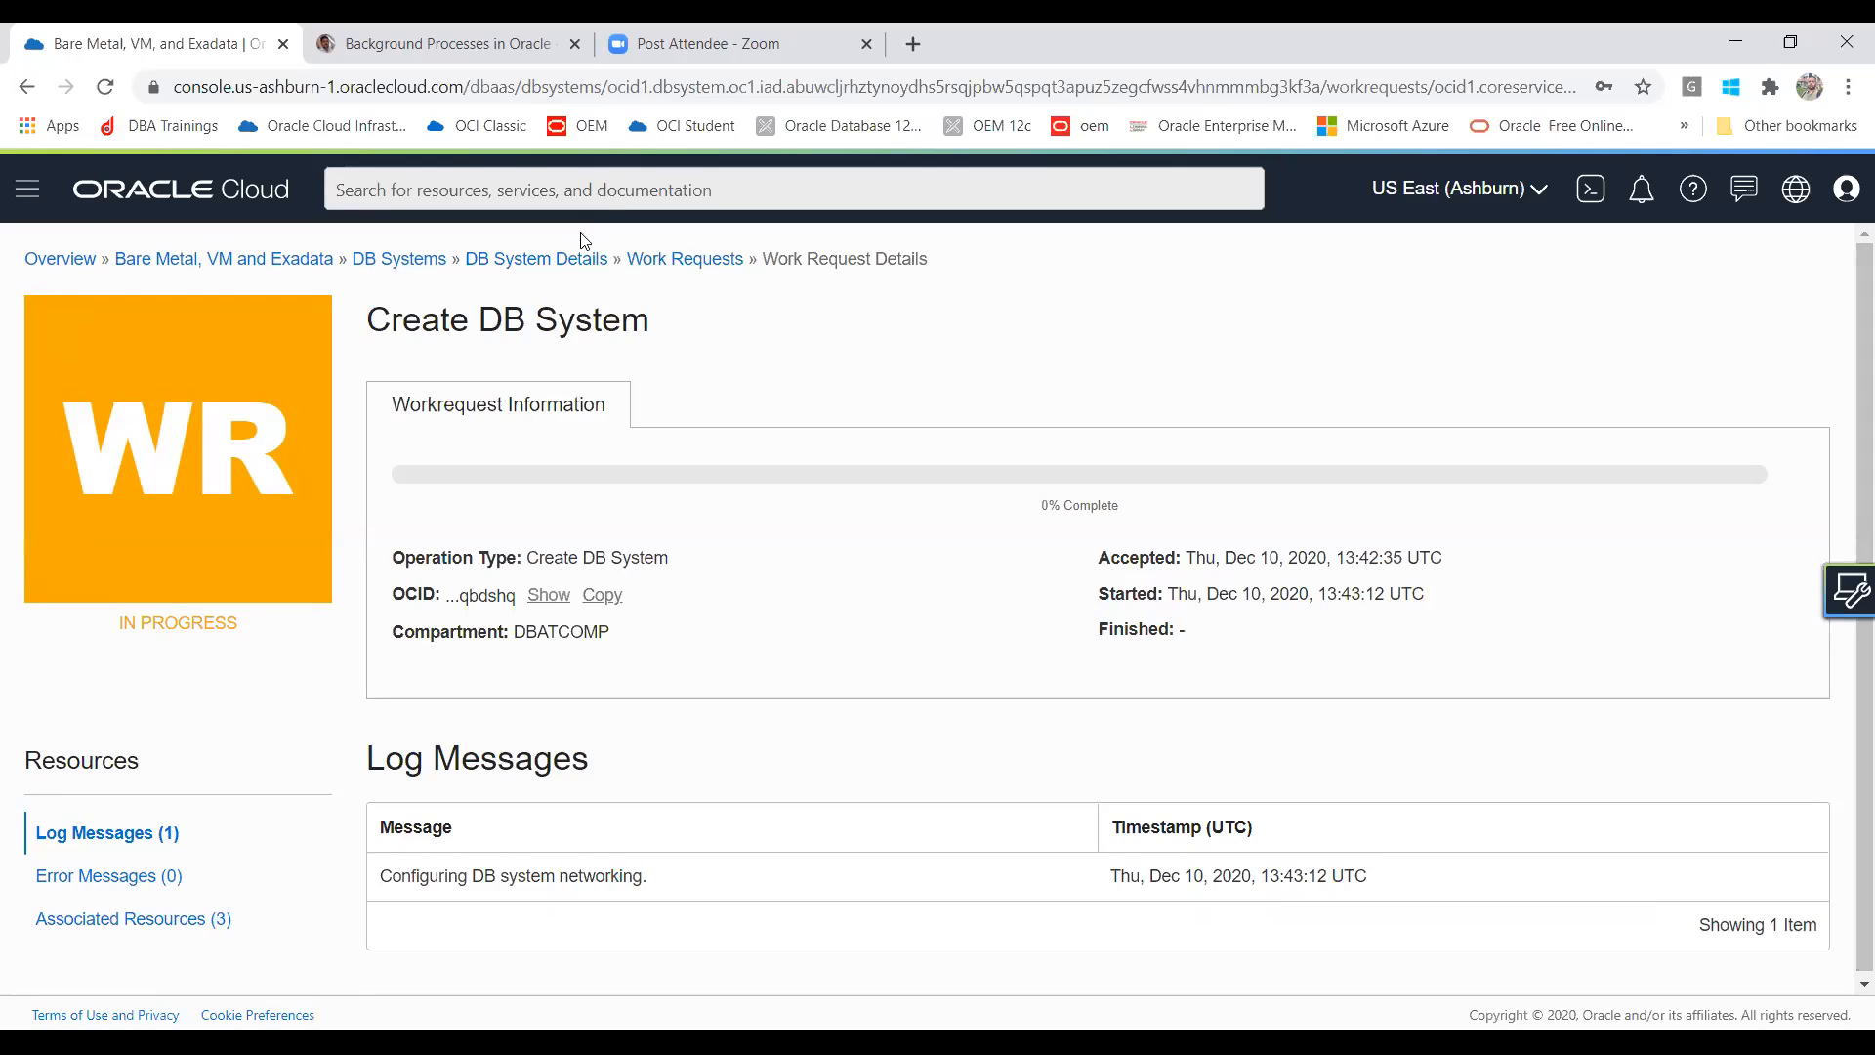
# Step: Return to the DBAT21c system details and reopen the Create DB System work request to check its progress
pyautogui.click(663, 260)
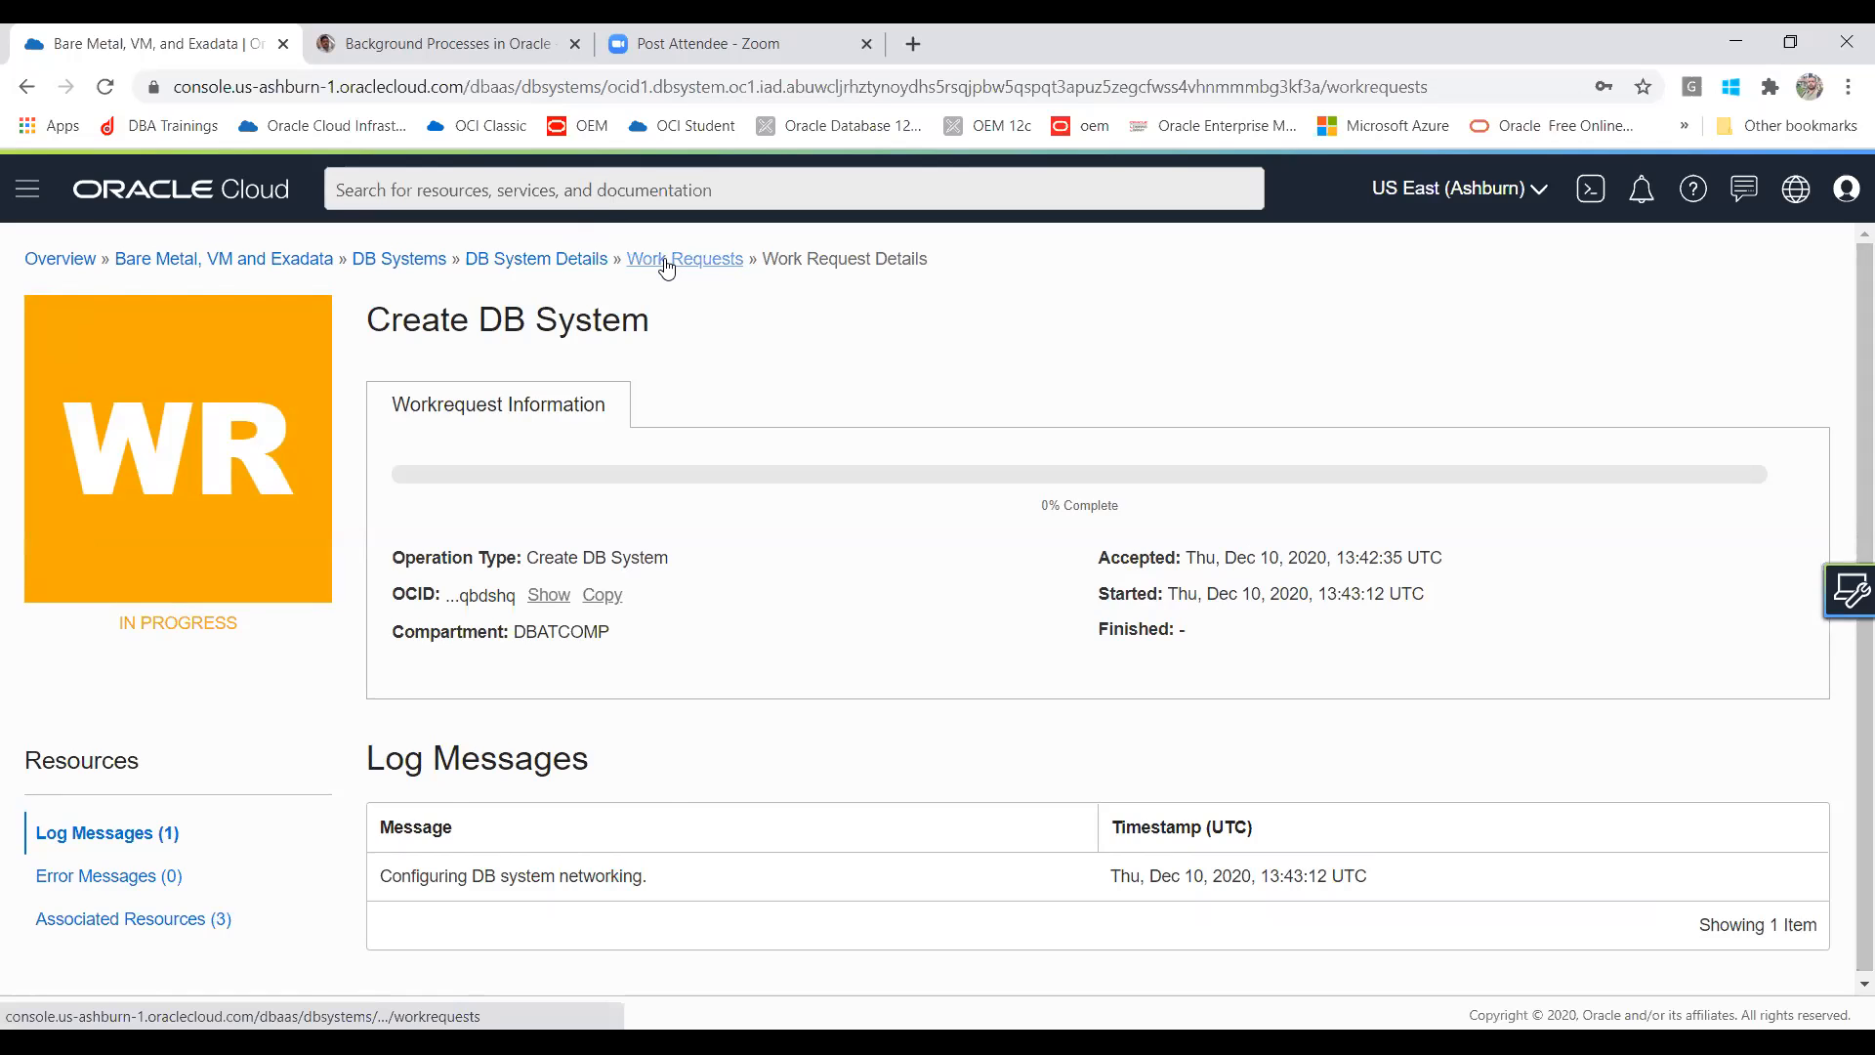
pyautogui.click(386, 259)
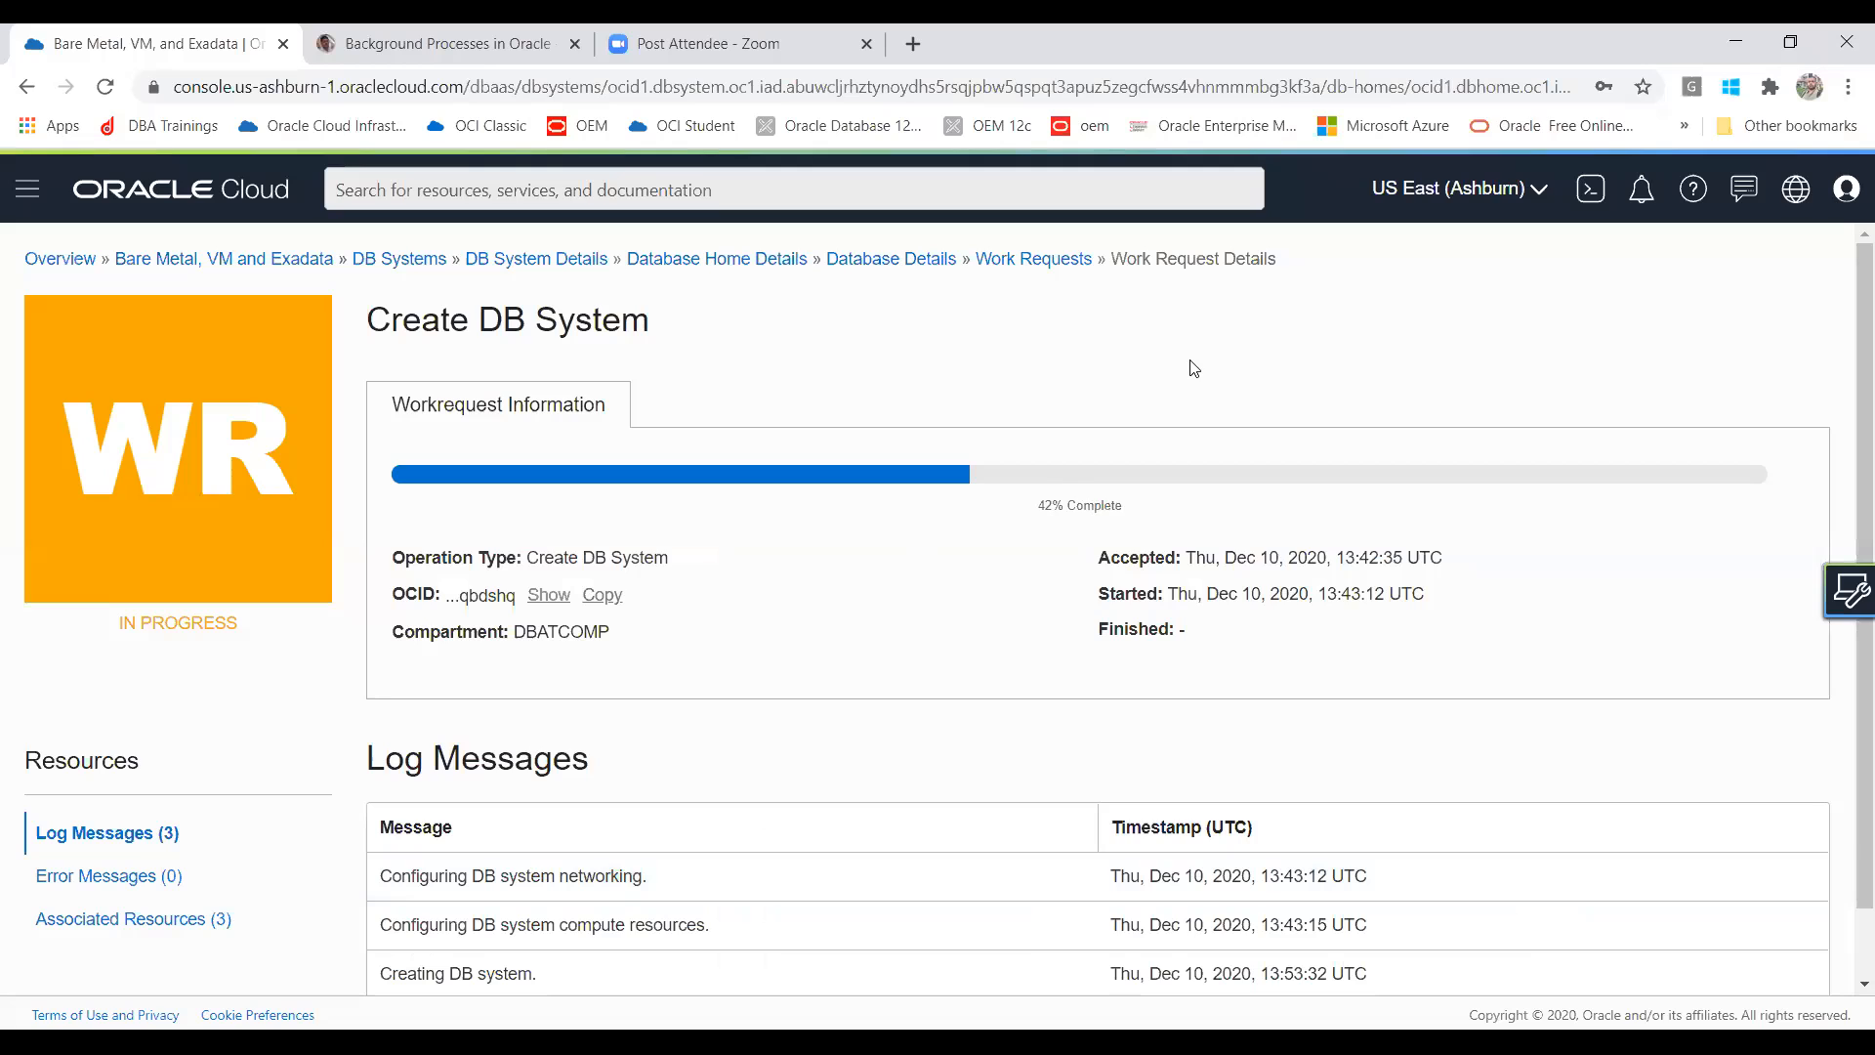
pyautogui.click(485, 266)
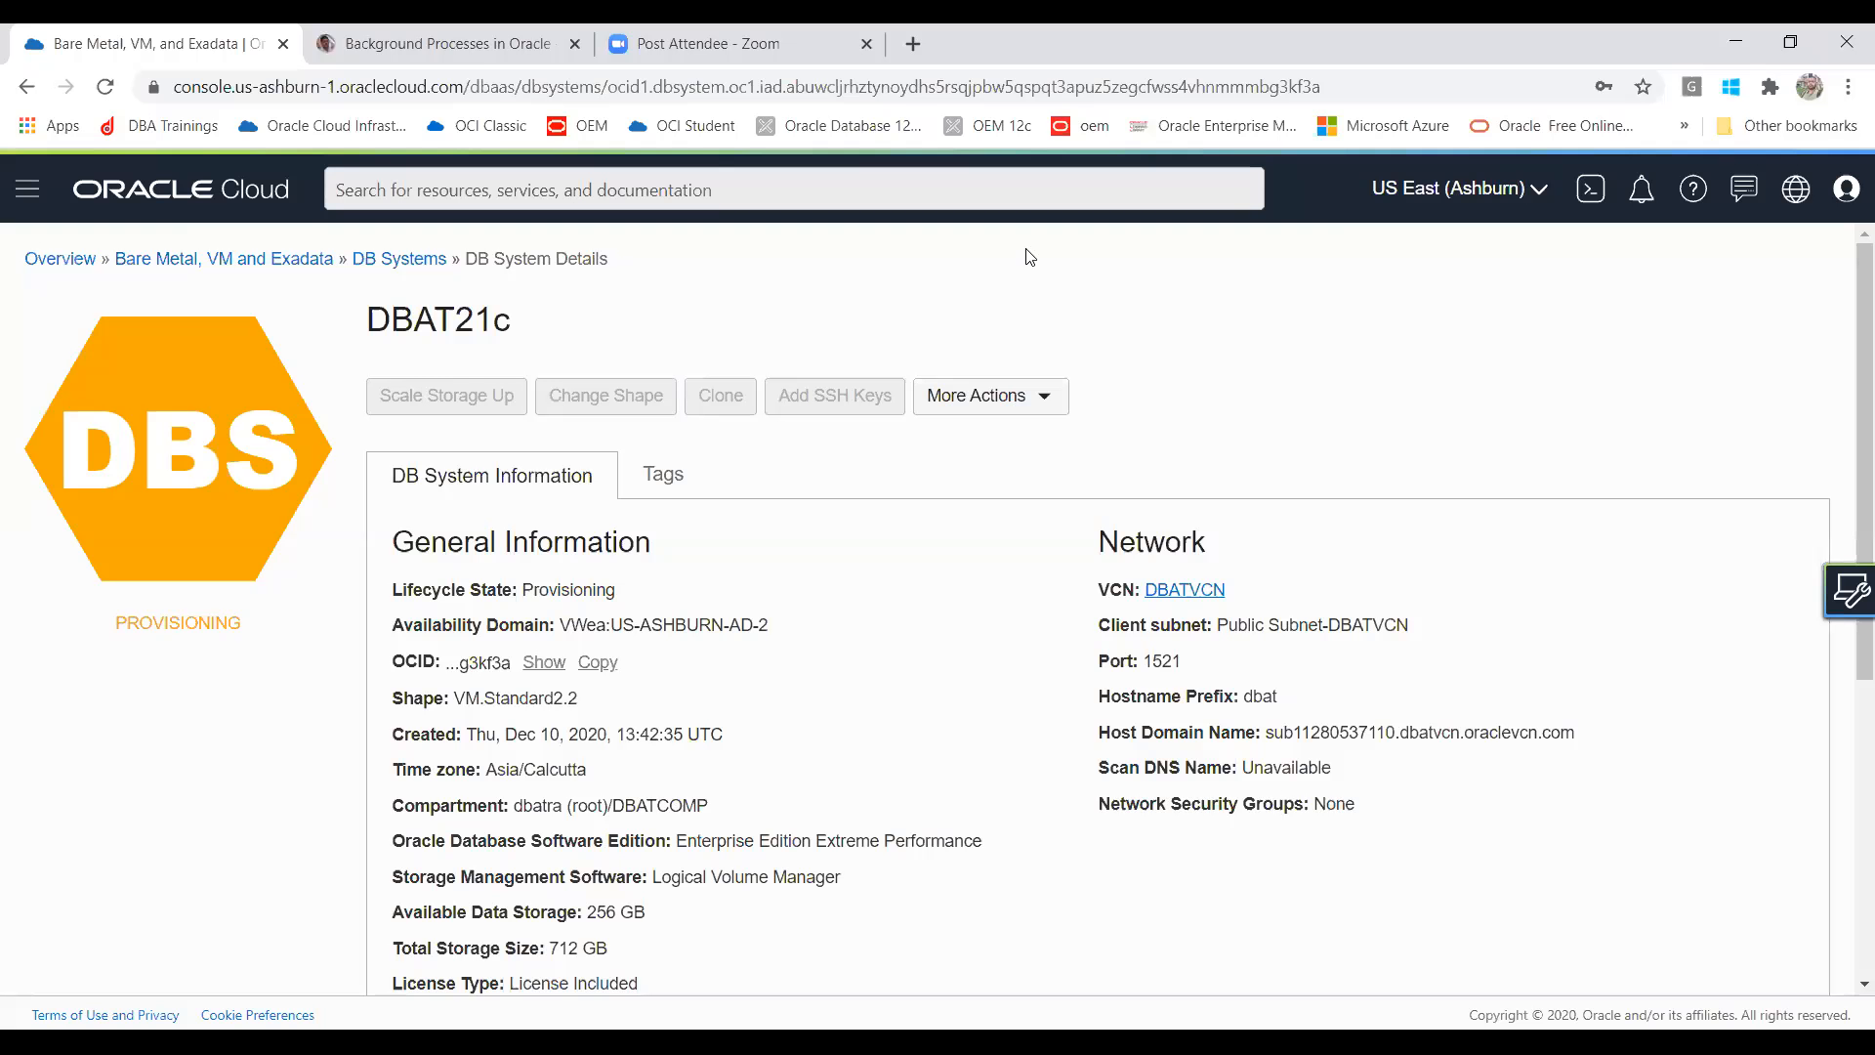
pyautogui.hotkey('alt', 'Tab')
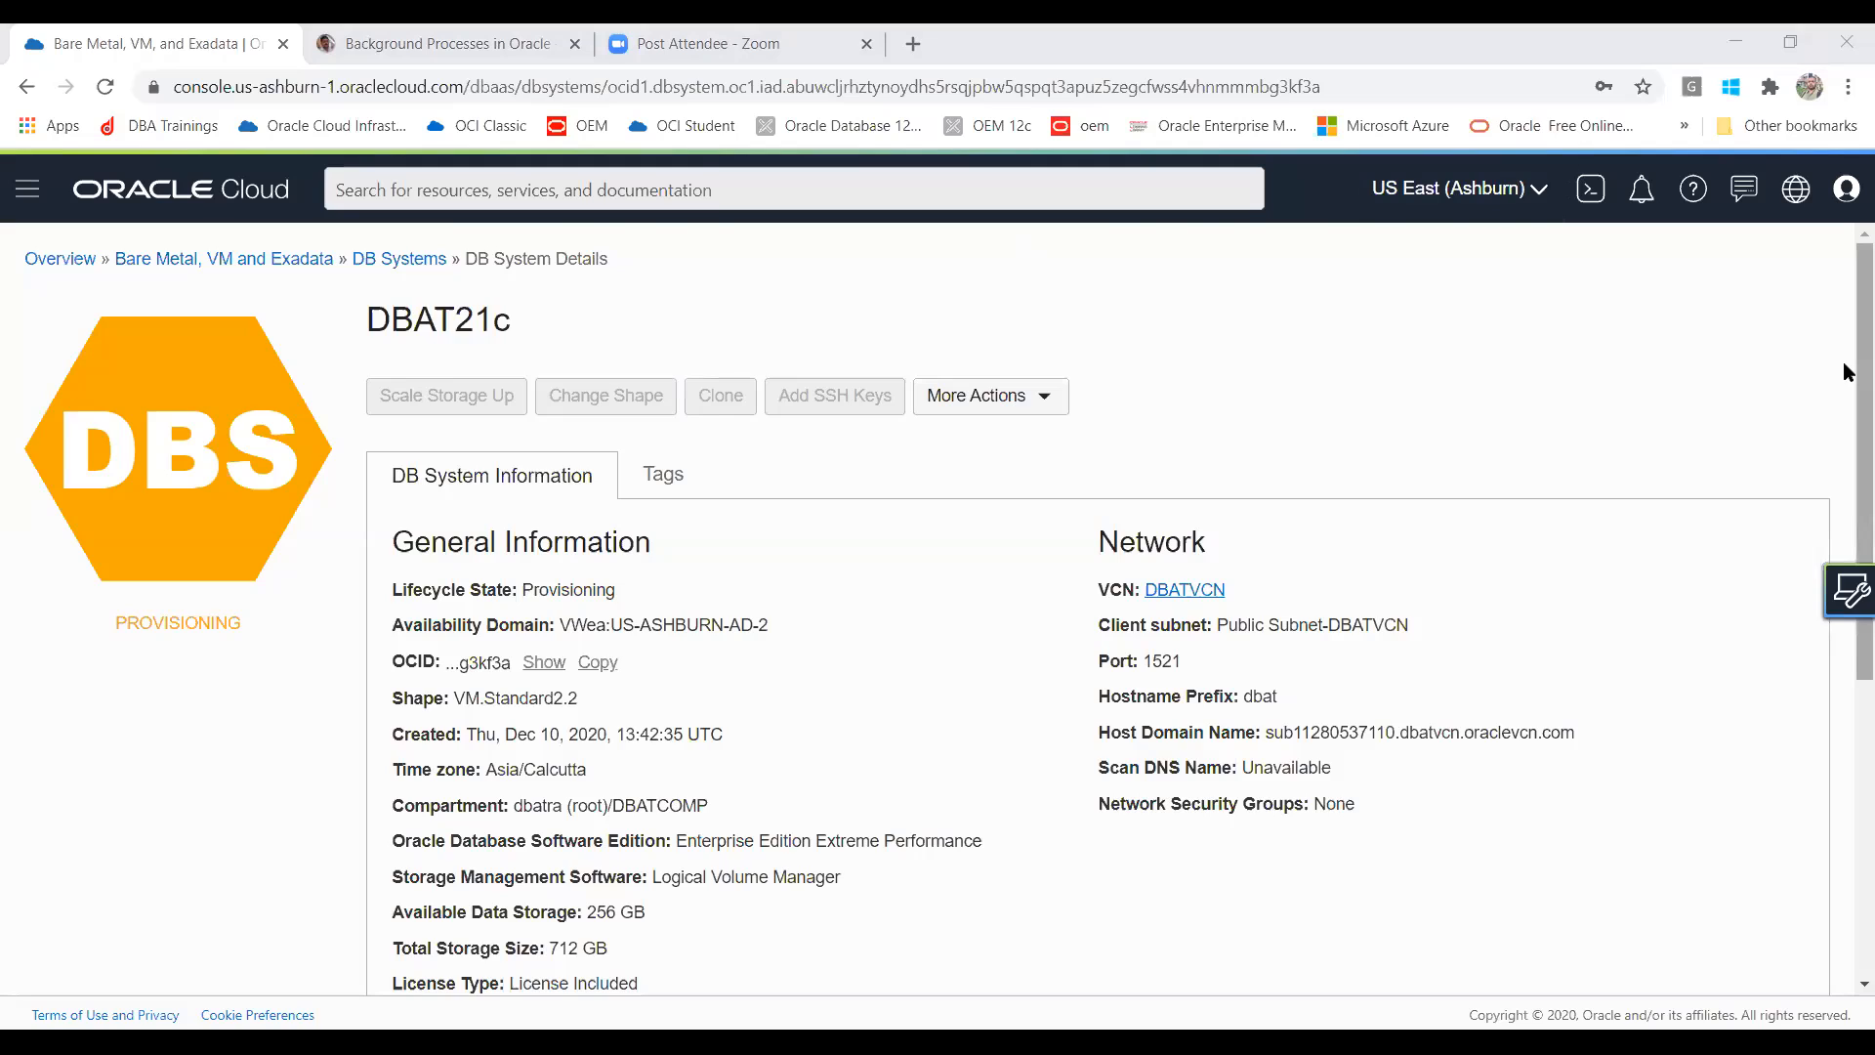
pyautogui.scroll(-5, 1843, 648)
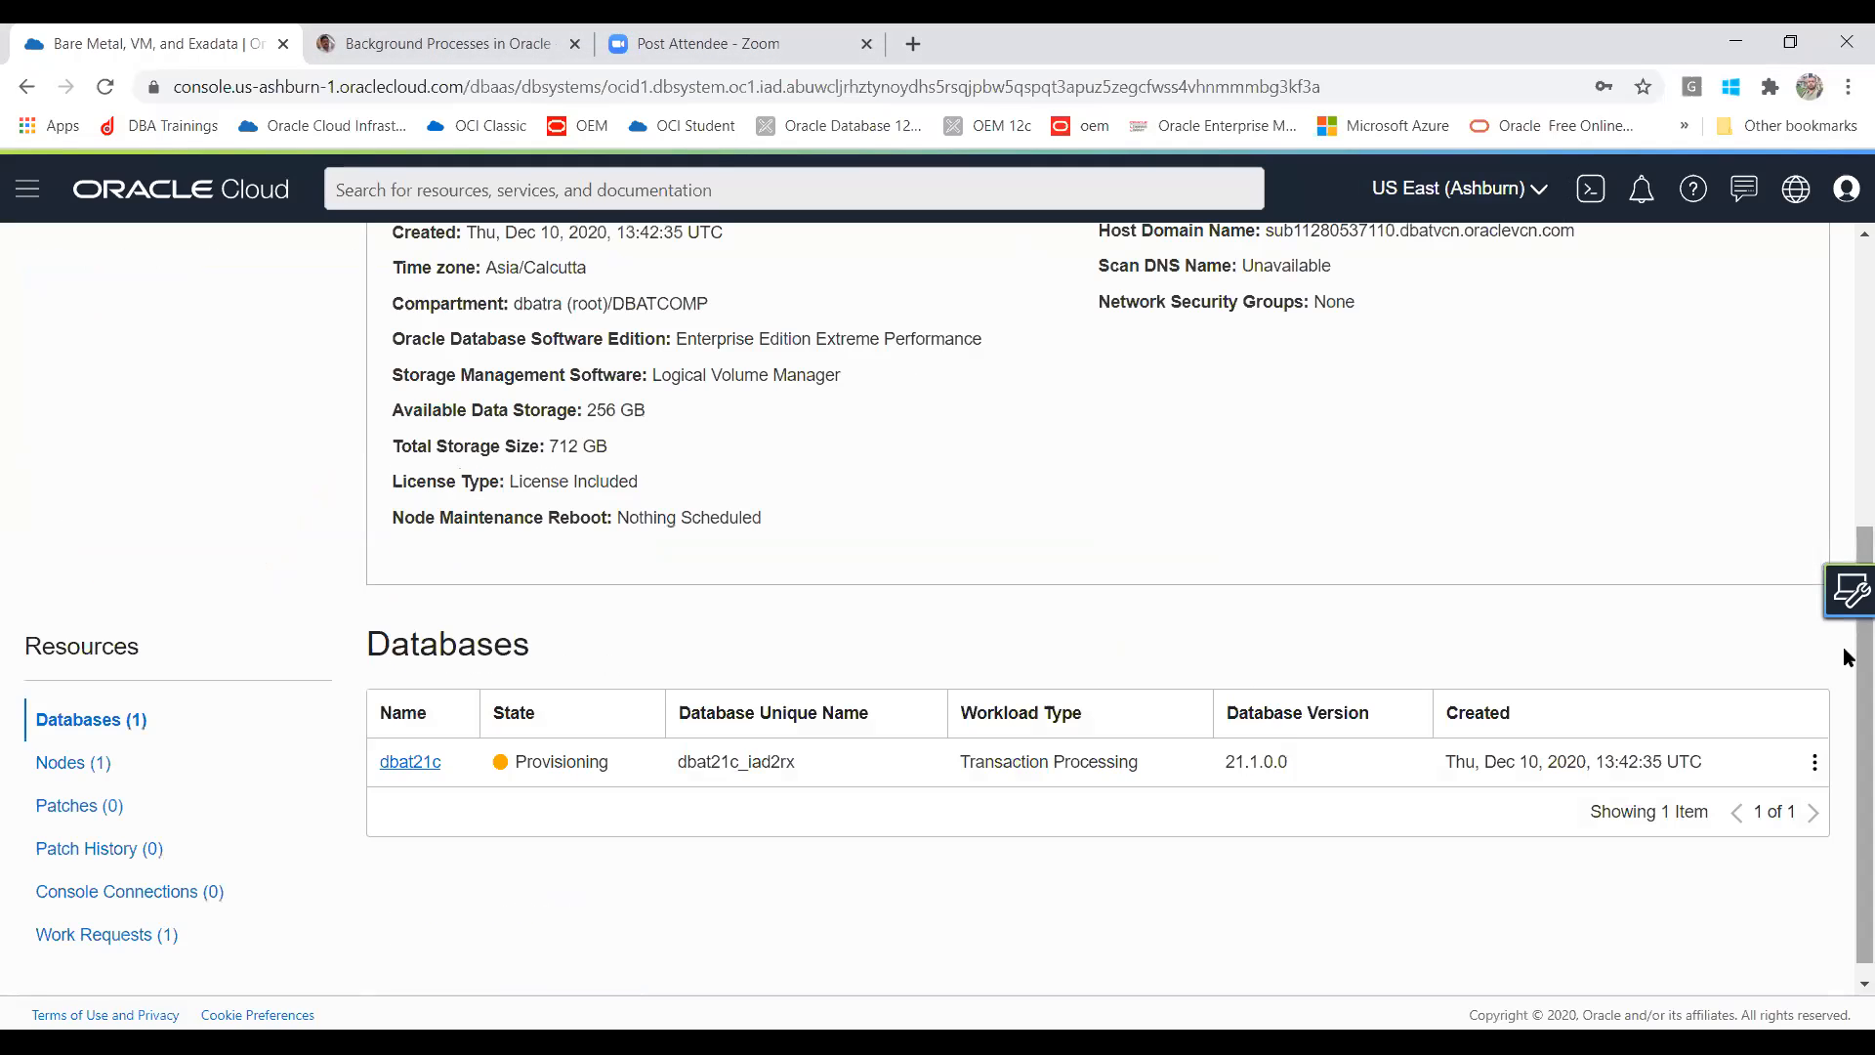
pyautogui.click(127, 950)
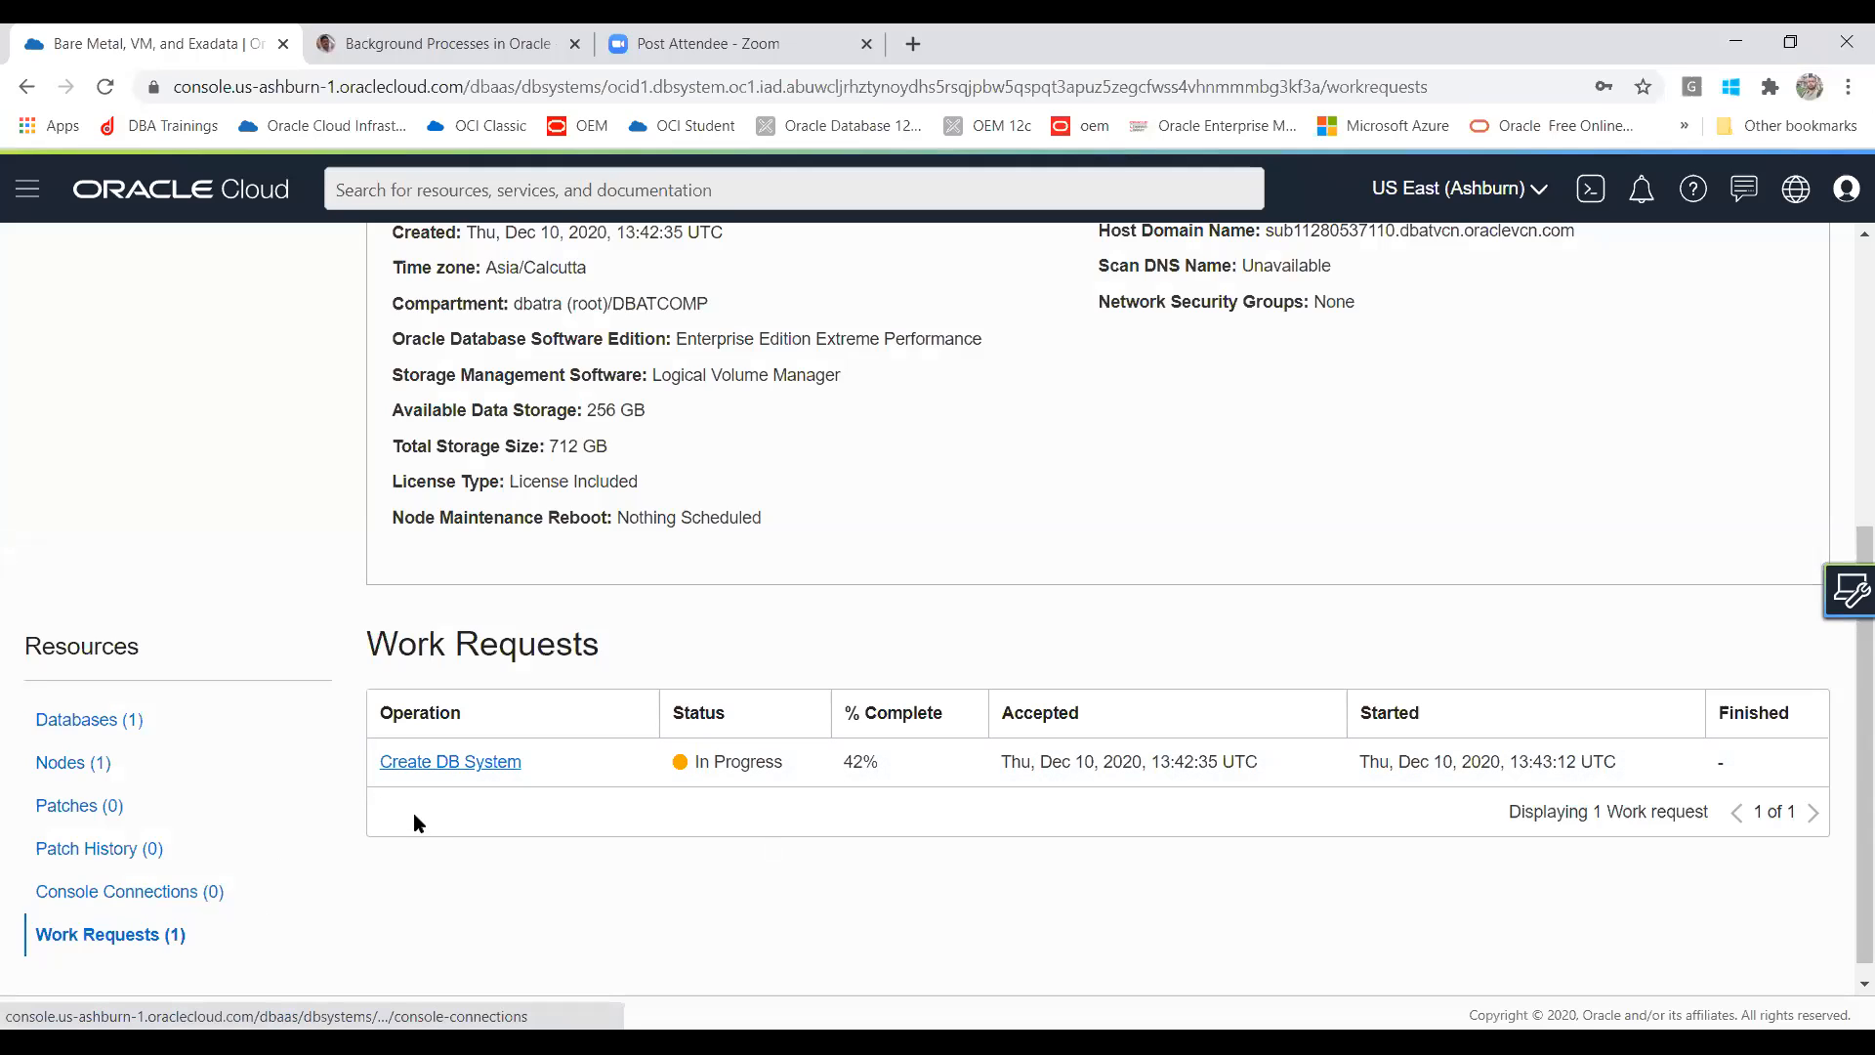
pyautogui.click(422, 773)
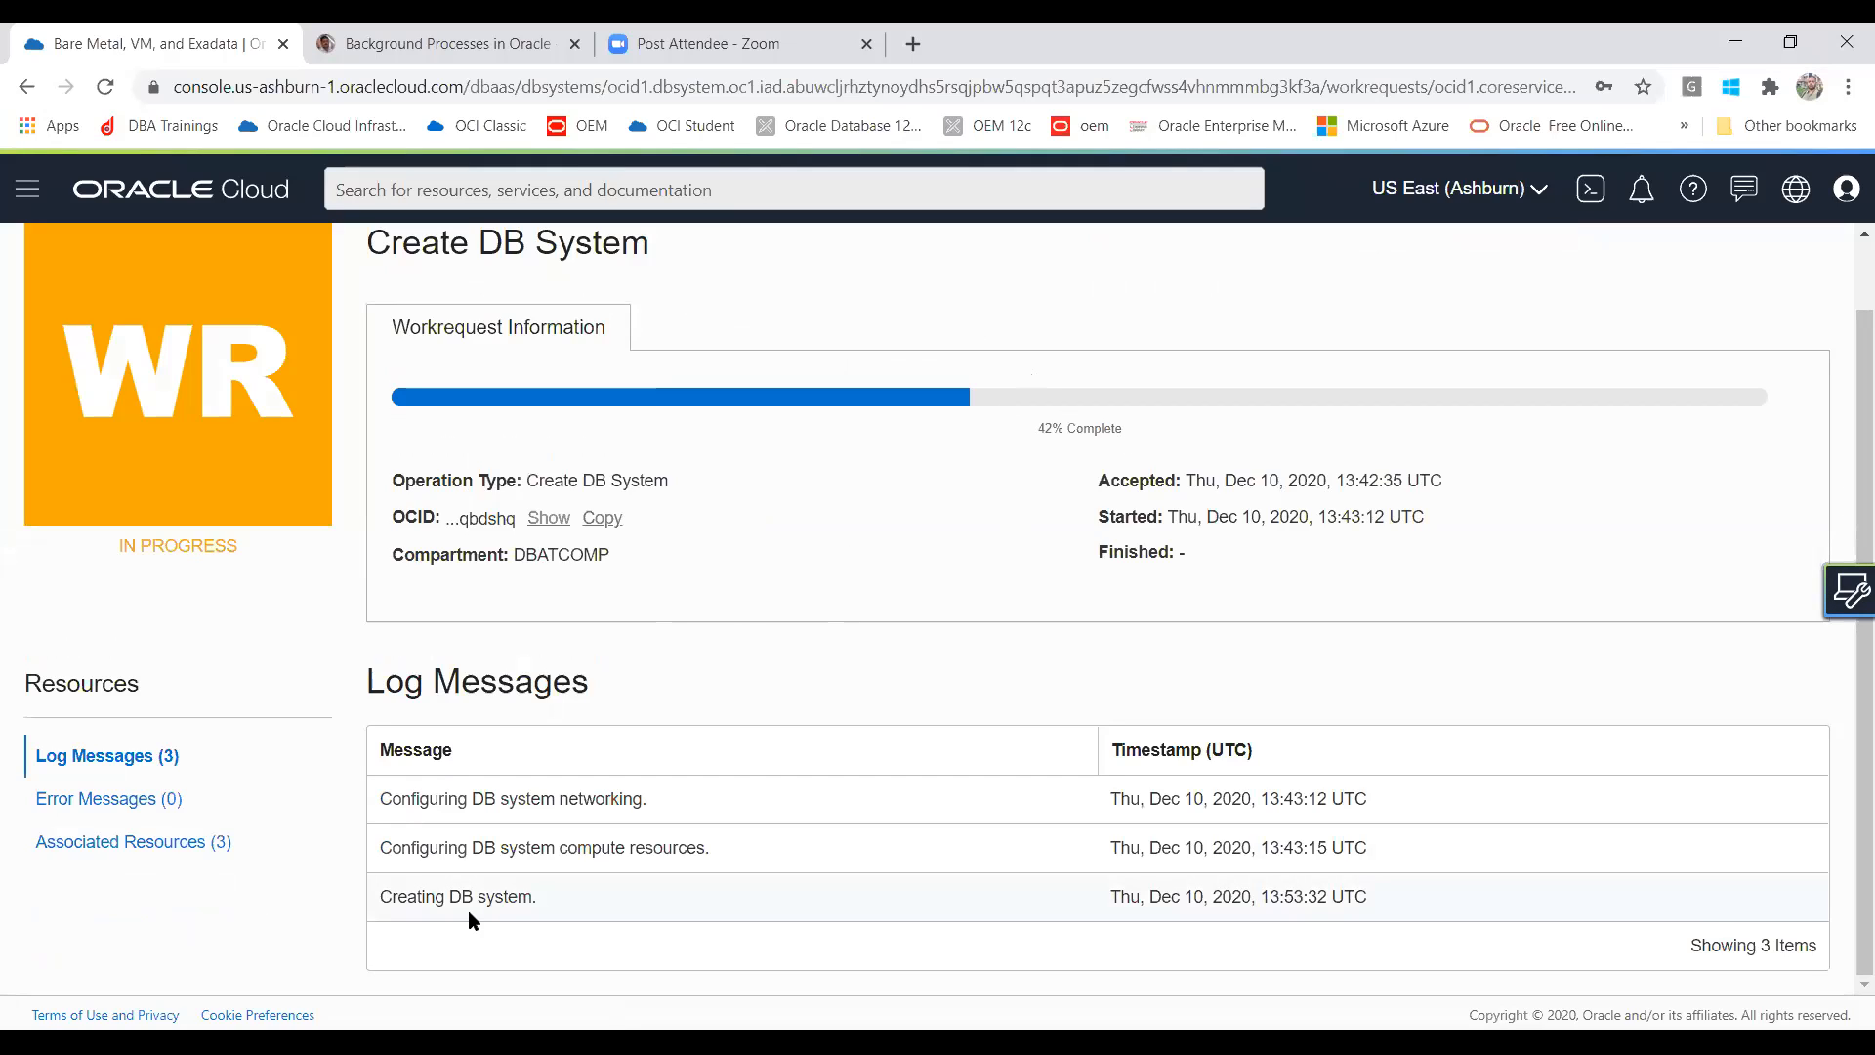
# Step: Examine the log messages of the Create DB System work request, covering networking, compute resources and system creation
pyautogui.moveTo(519, 896); pyautogui.dragTo(336, 897)
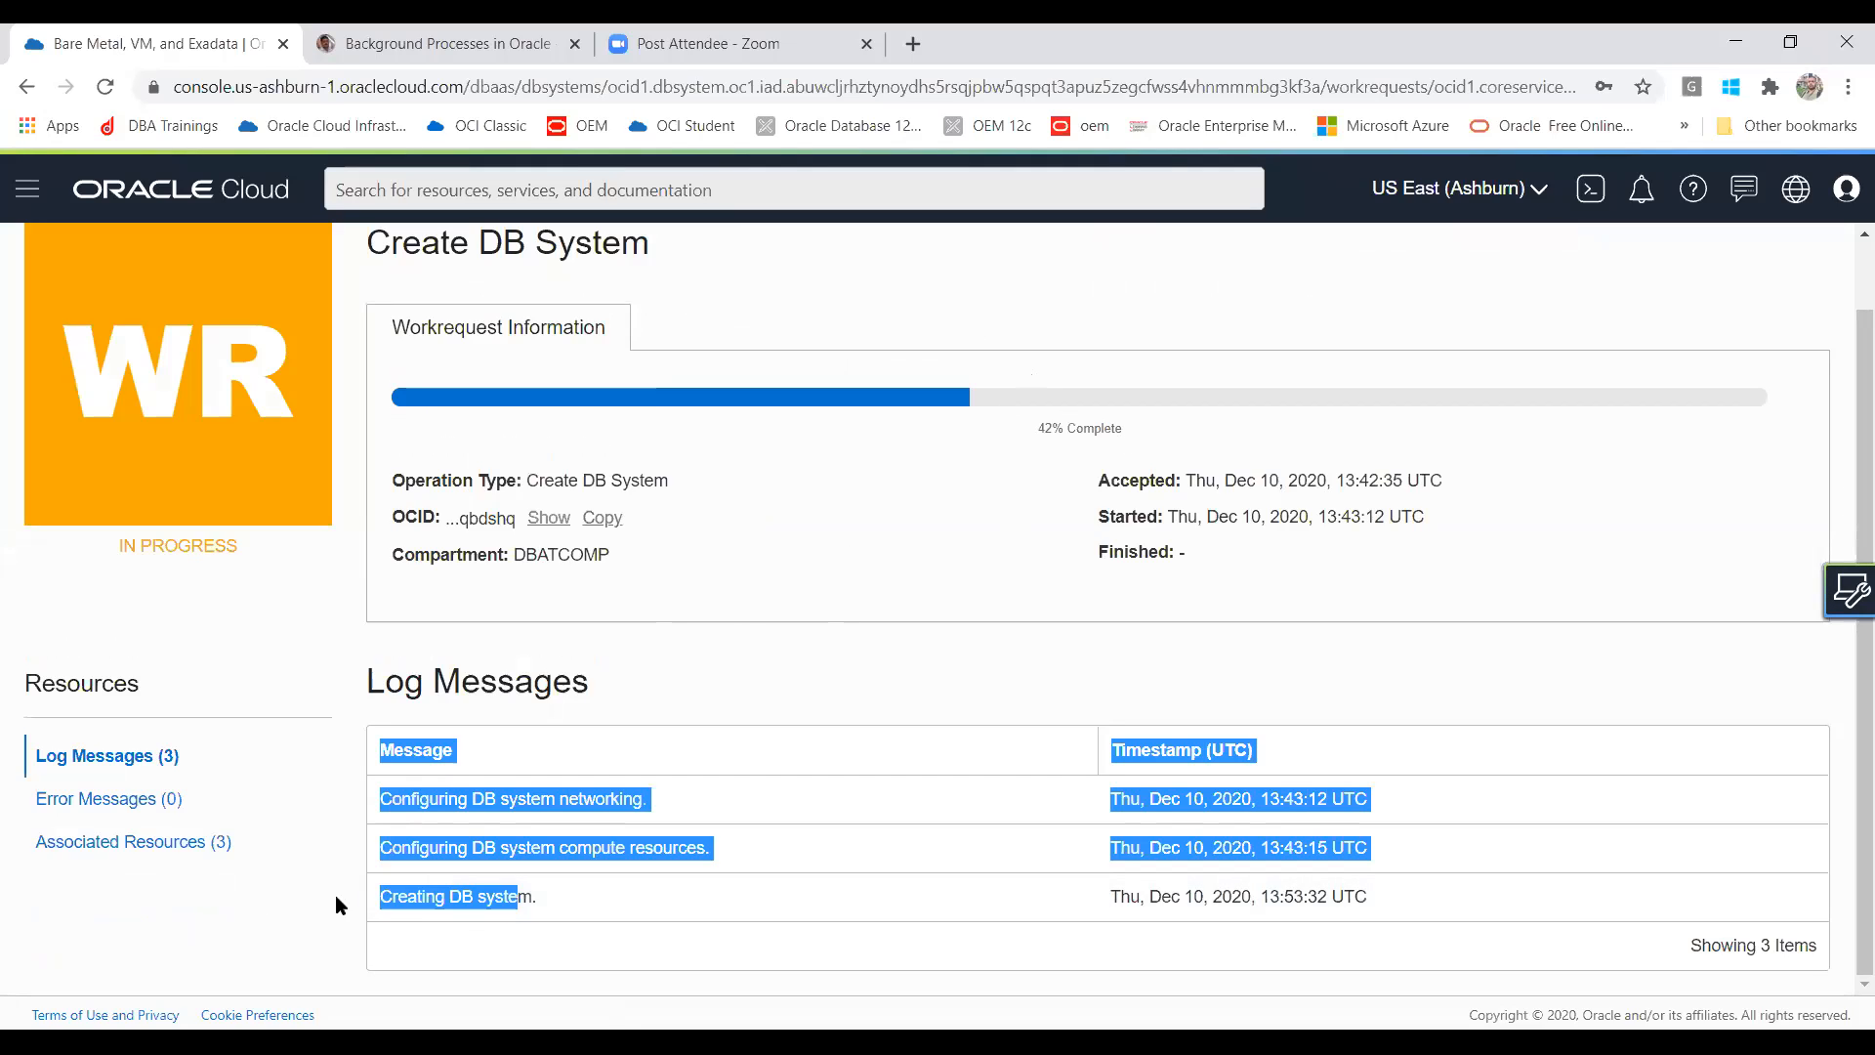
pyautogui.click(758, 789)
pyautogui.moveTo(682, 809); pyautogui.dragTo(501, 812)
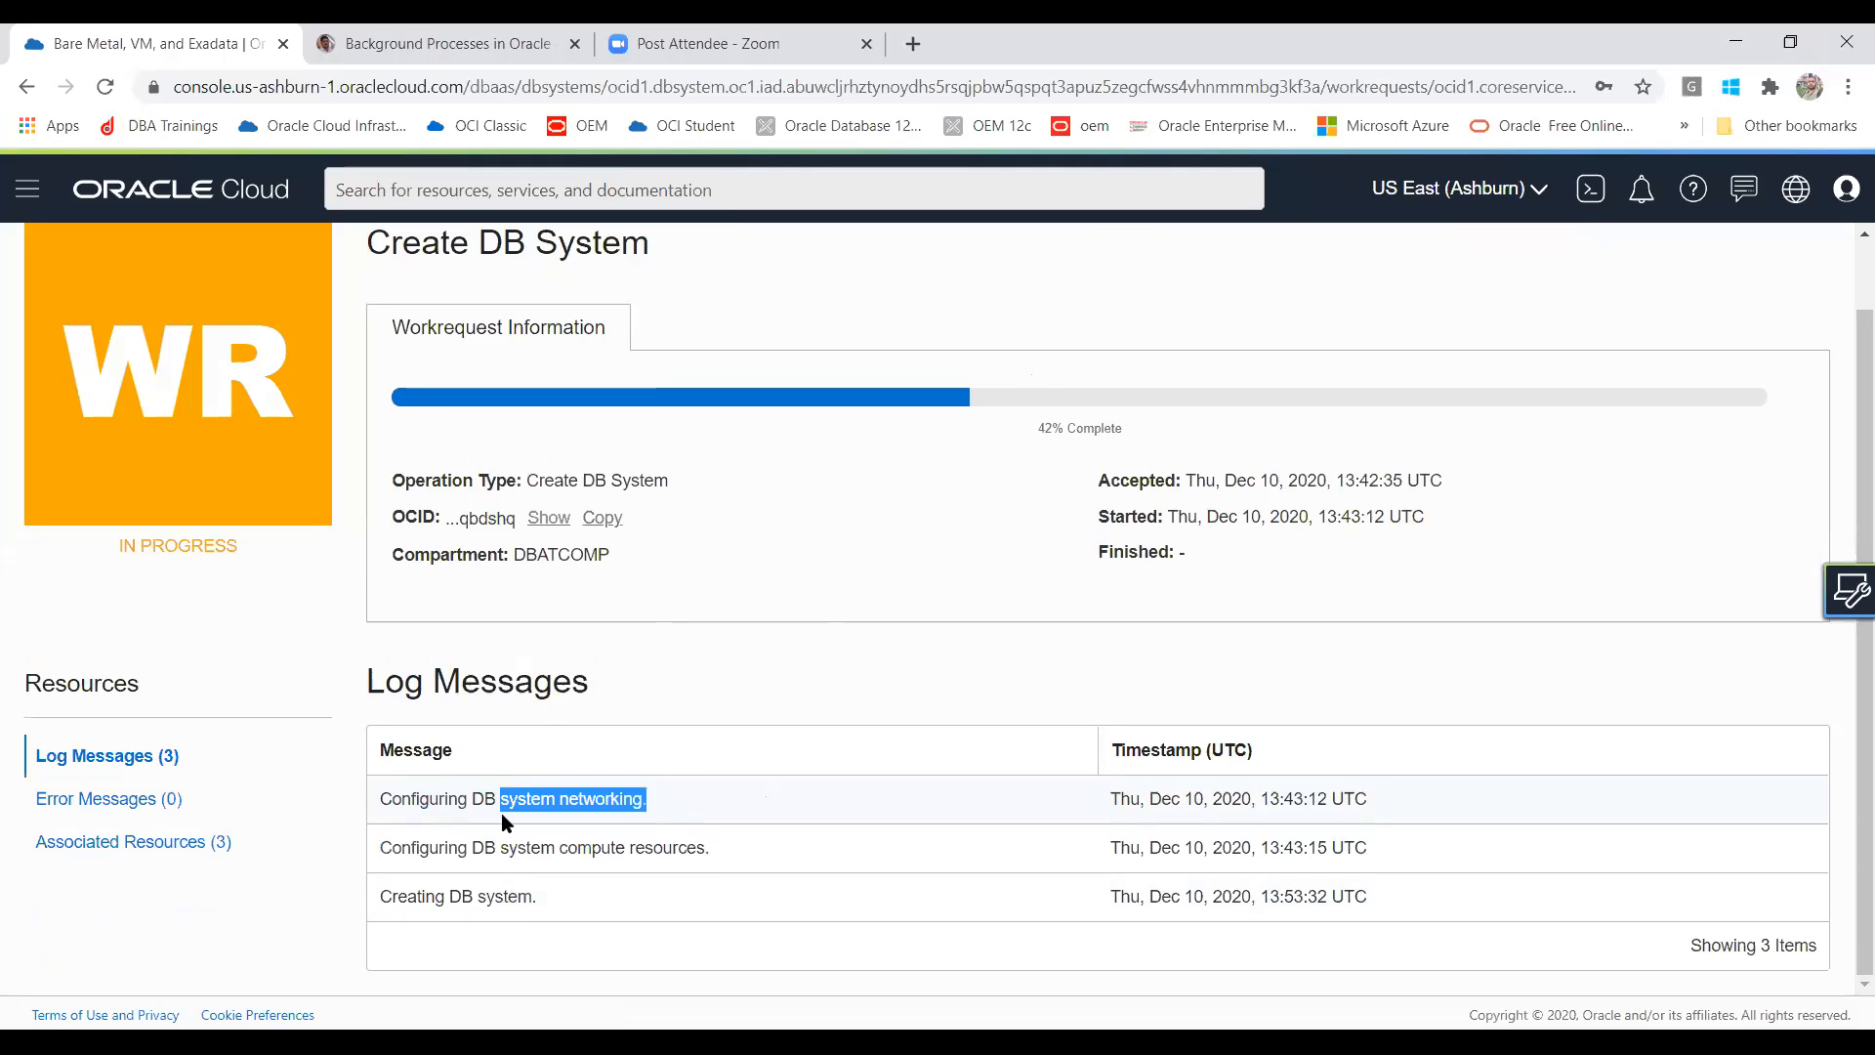
pyautogui.moveTo(718, 848); pyautogui.dragTo(368, 850)
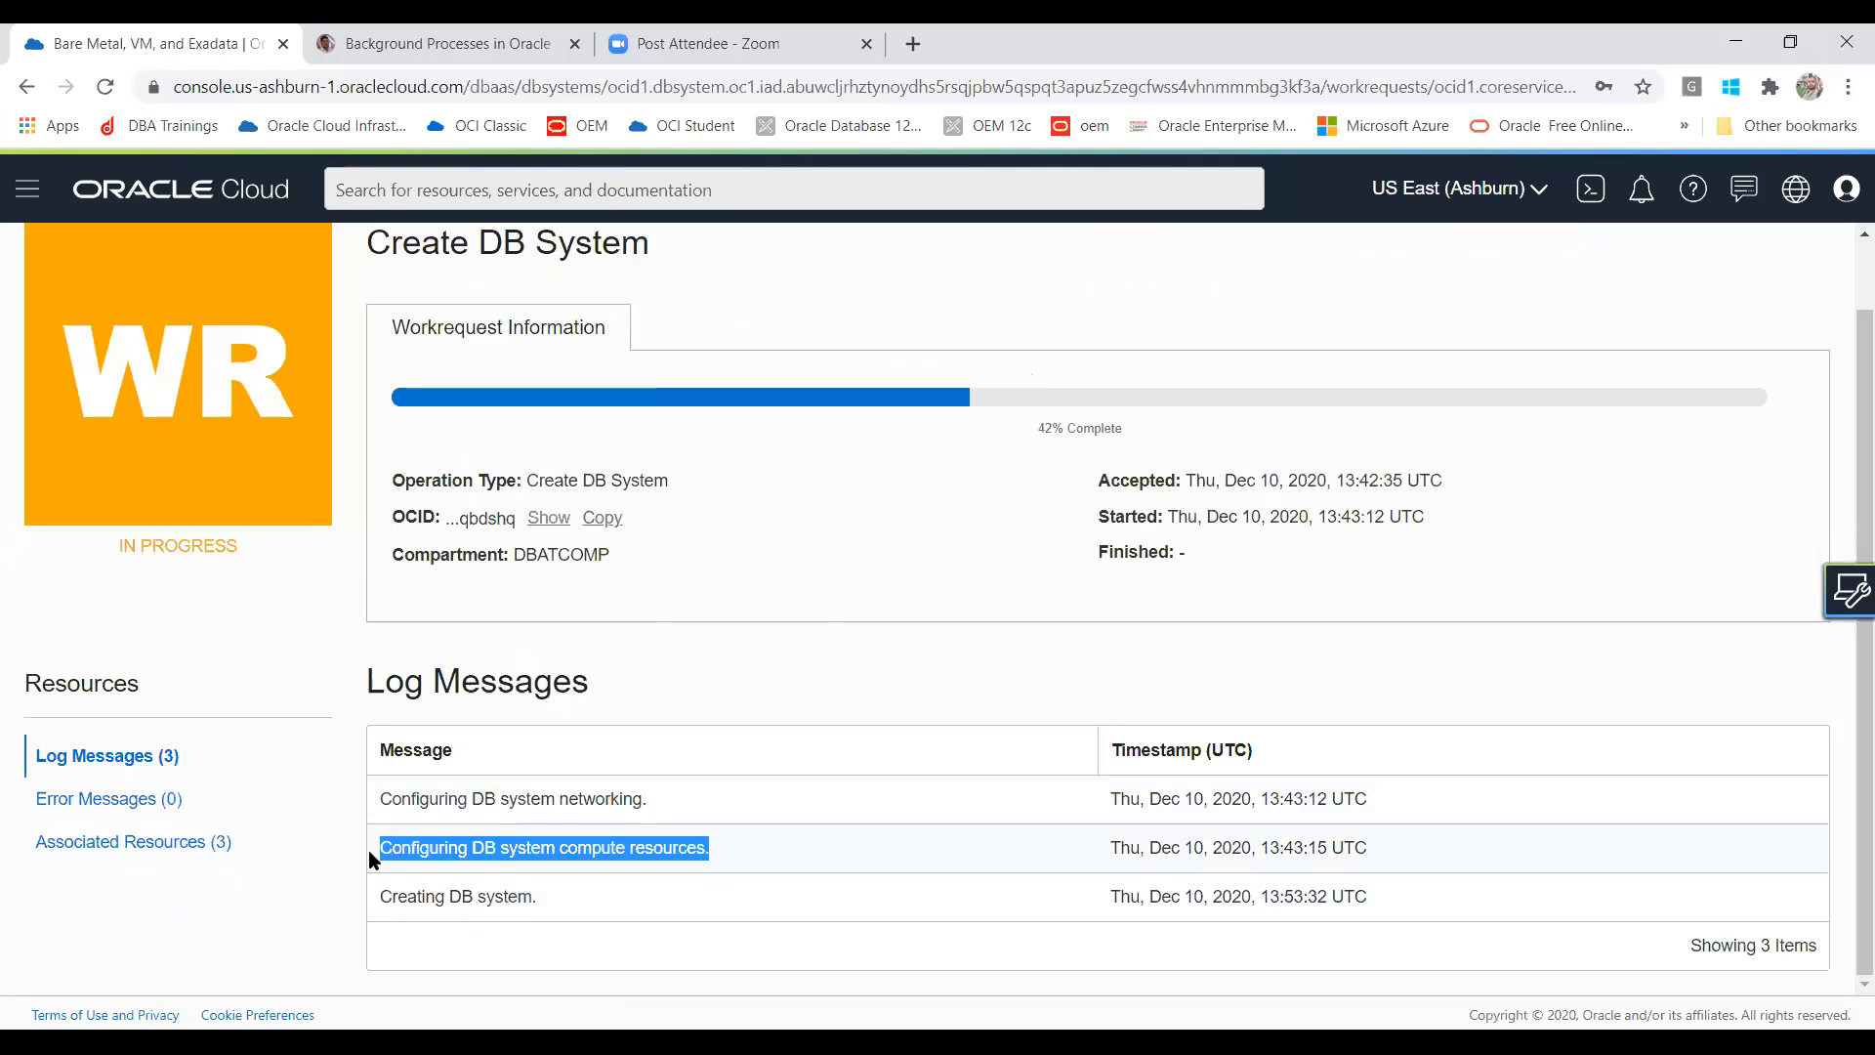
pyautogui.moveTo(613, 896); pyautogui.dragTo(344, 903)
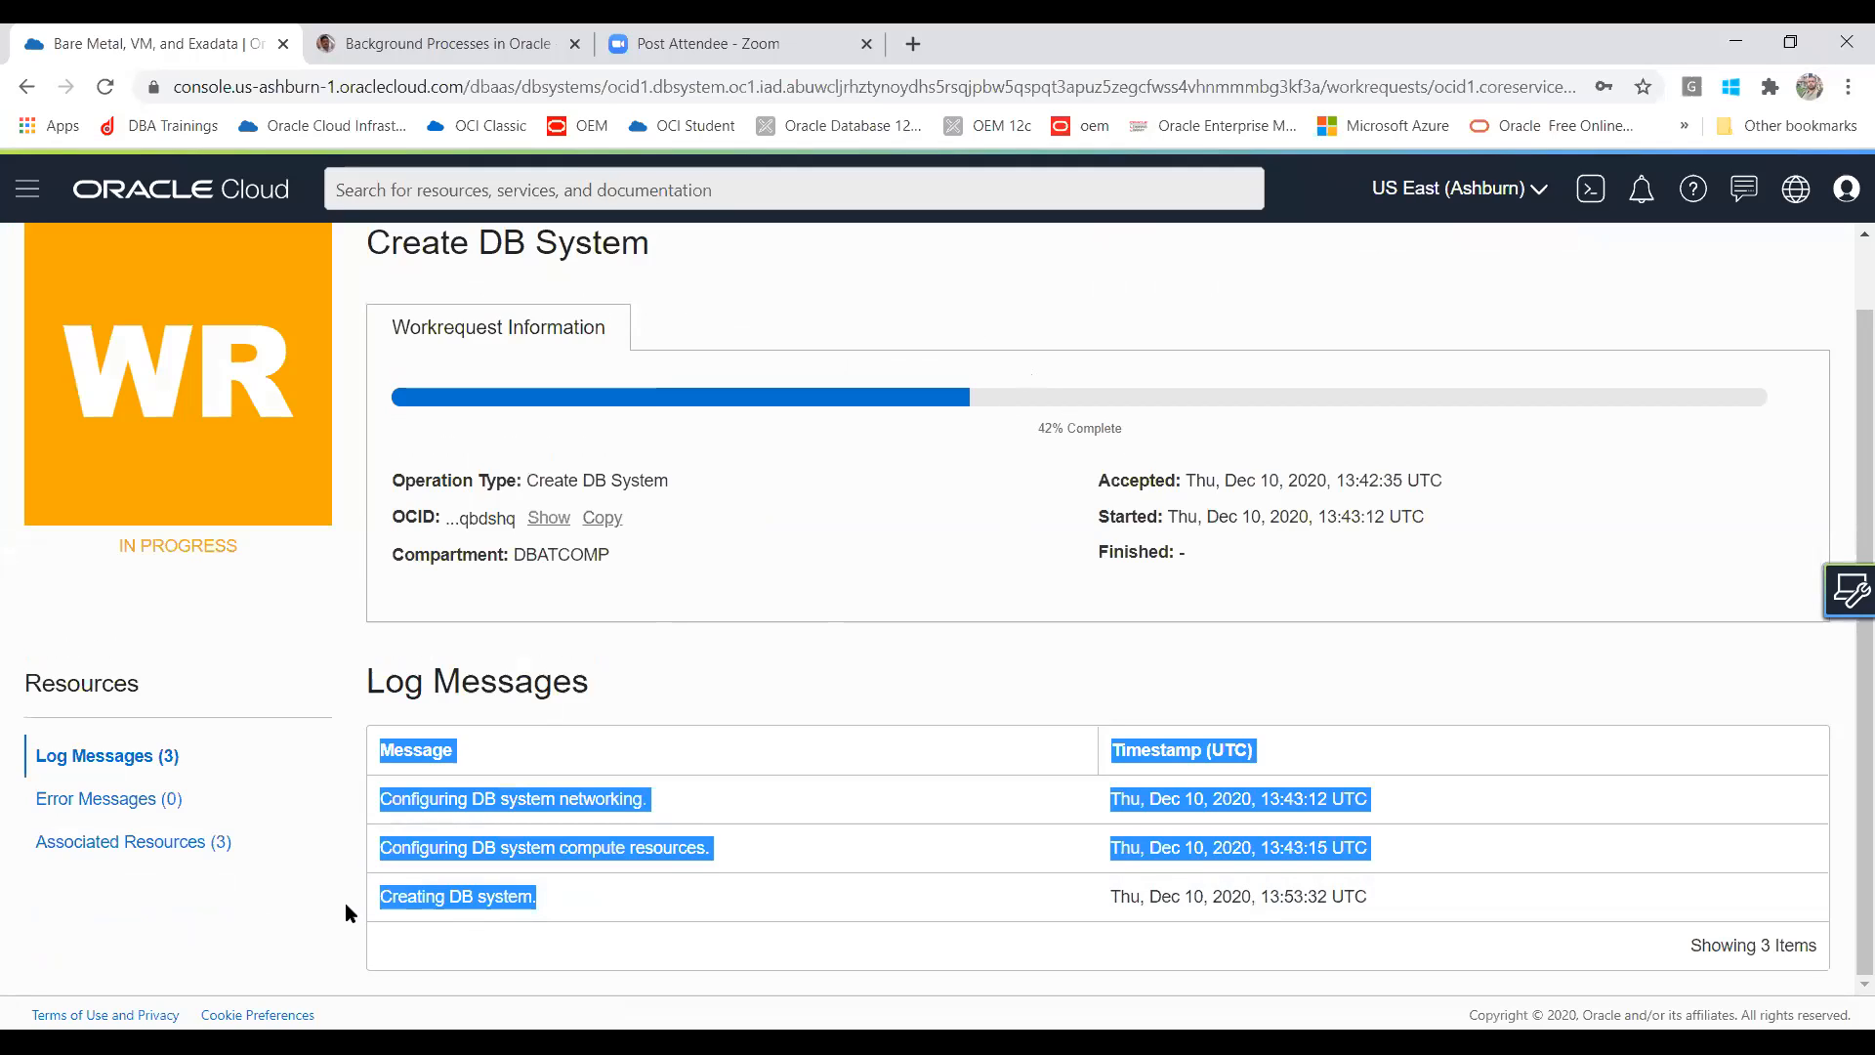
pyautogui.click(208, 948)
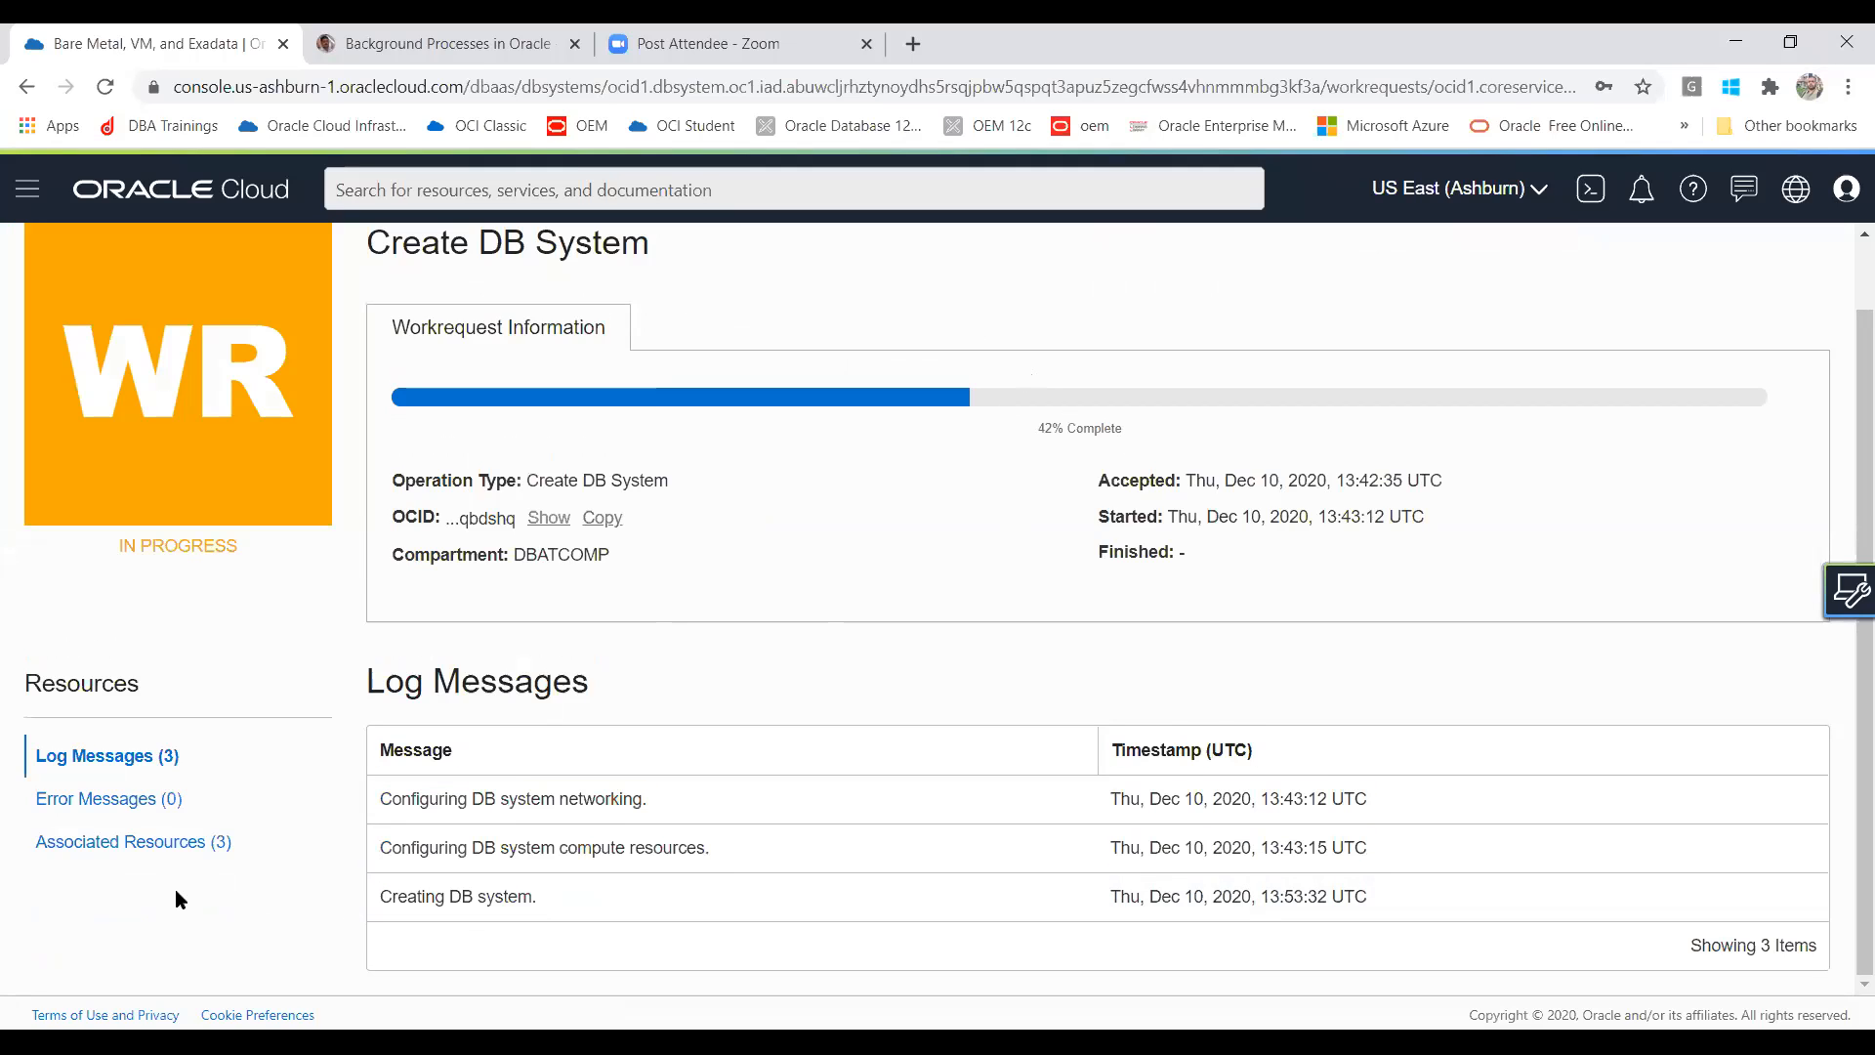
# Step: Review the resources associated with the Create DB System work request and their resource types
pyautogui.click(162, 852)
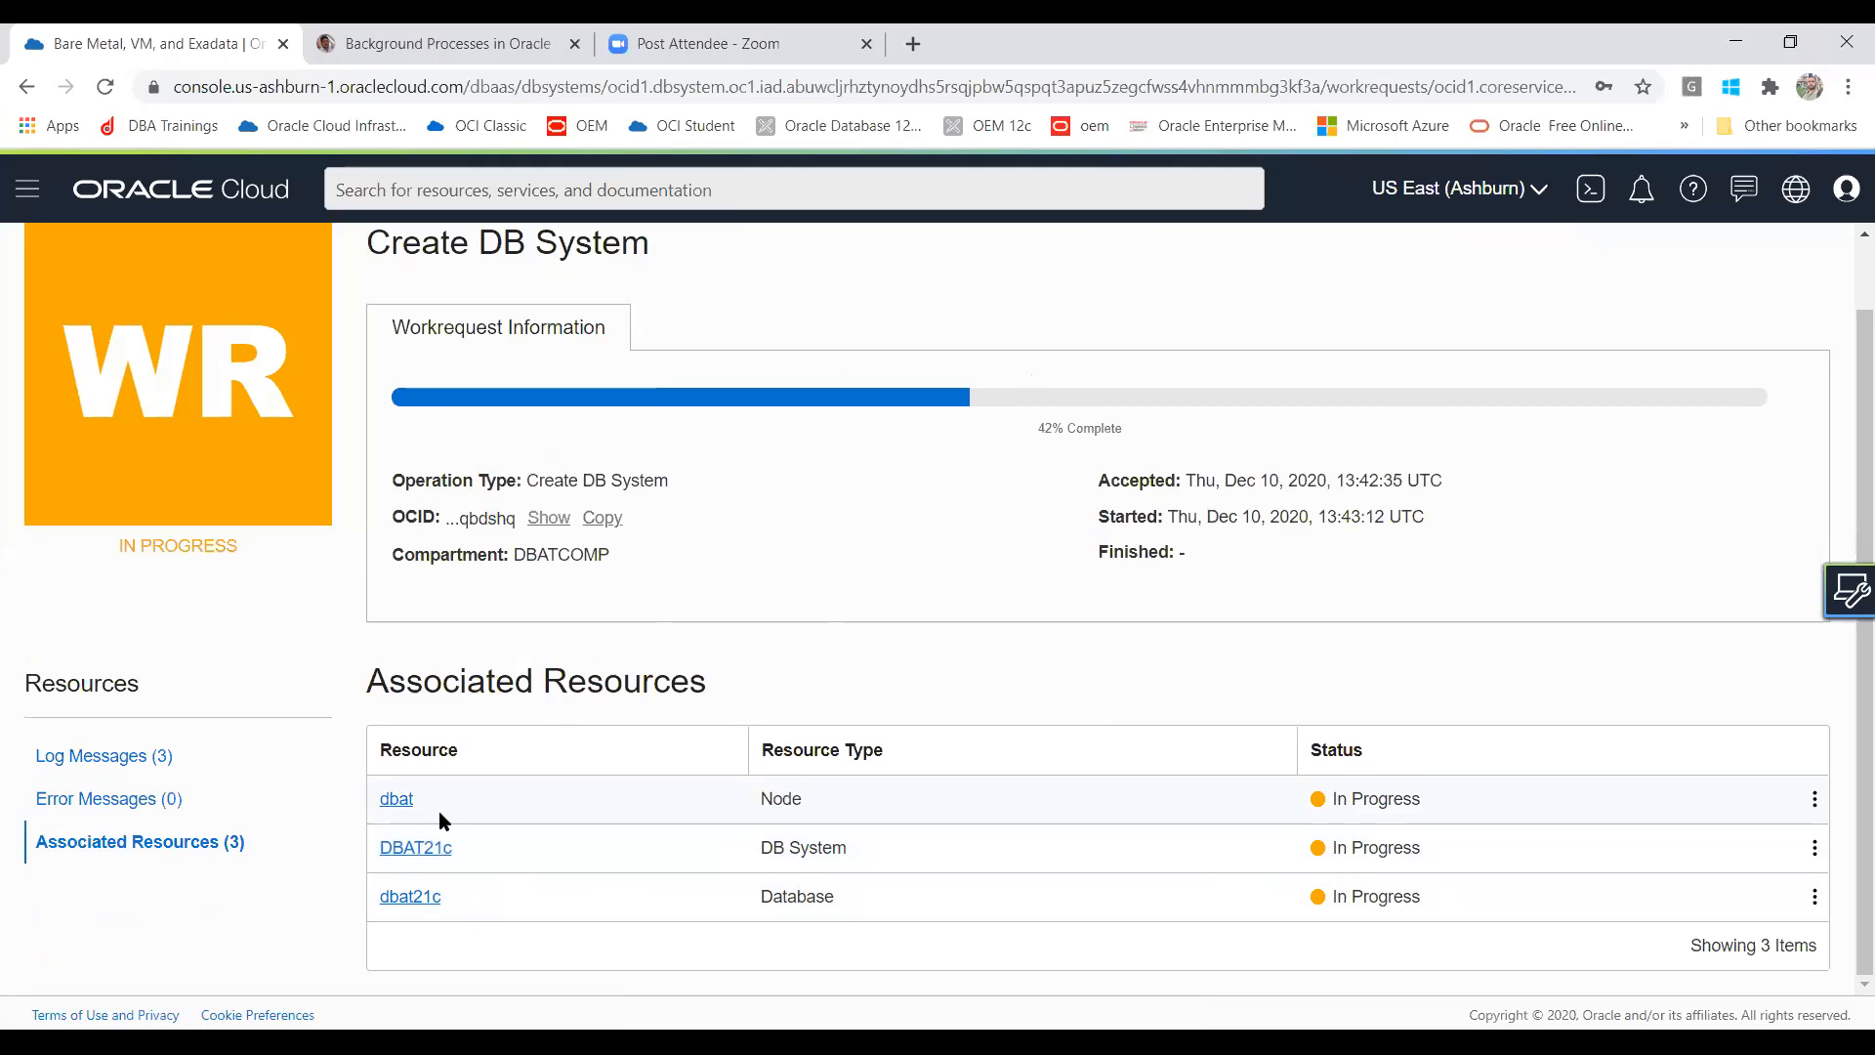
pyautogui.moveTo(846, 805); pyautogui.dragTo(636, 813)
pyautogui.moveTo(854, 848); pyautogui.dragTo(695, 849)
pyautogui.moveTo(863, 885); pyautogui.dragTo(695, 889)
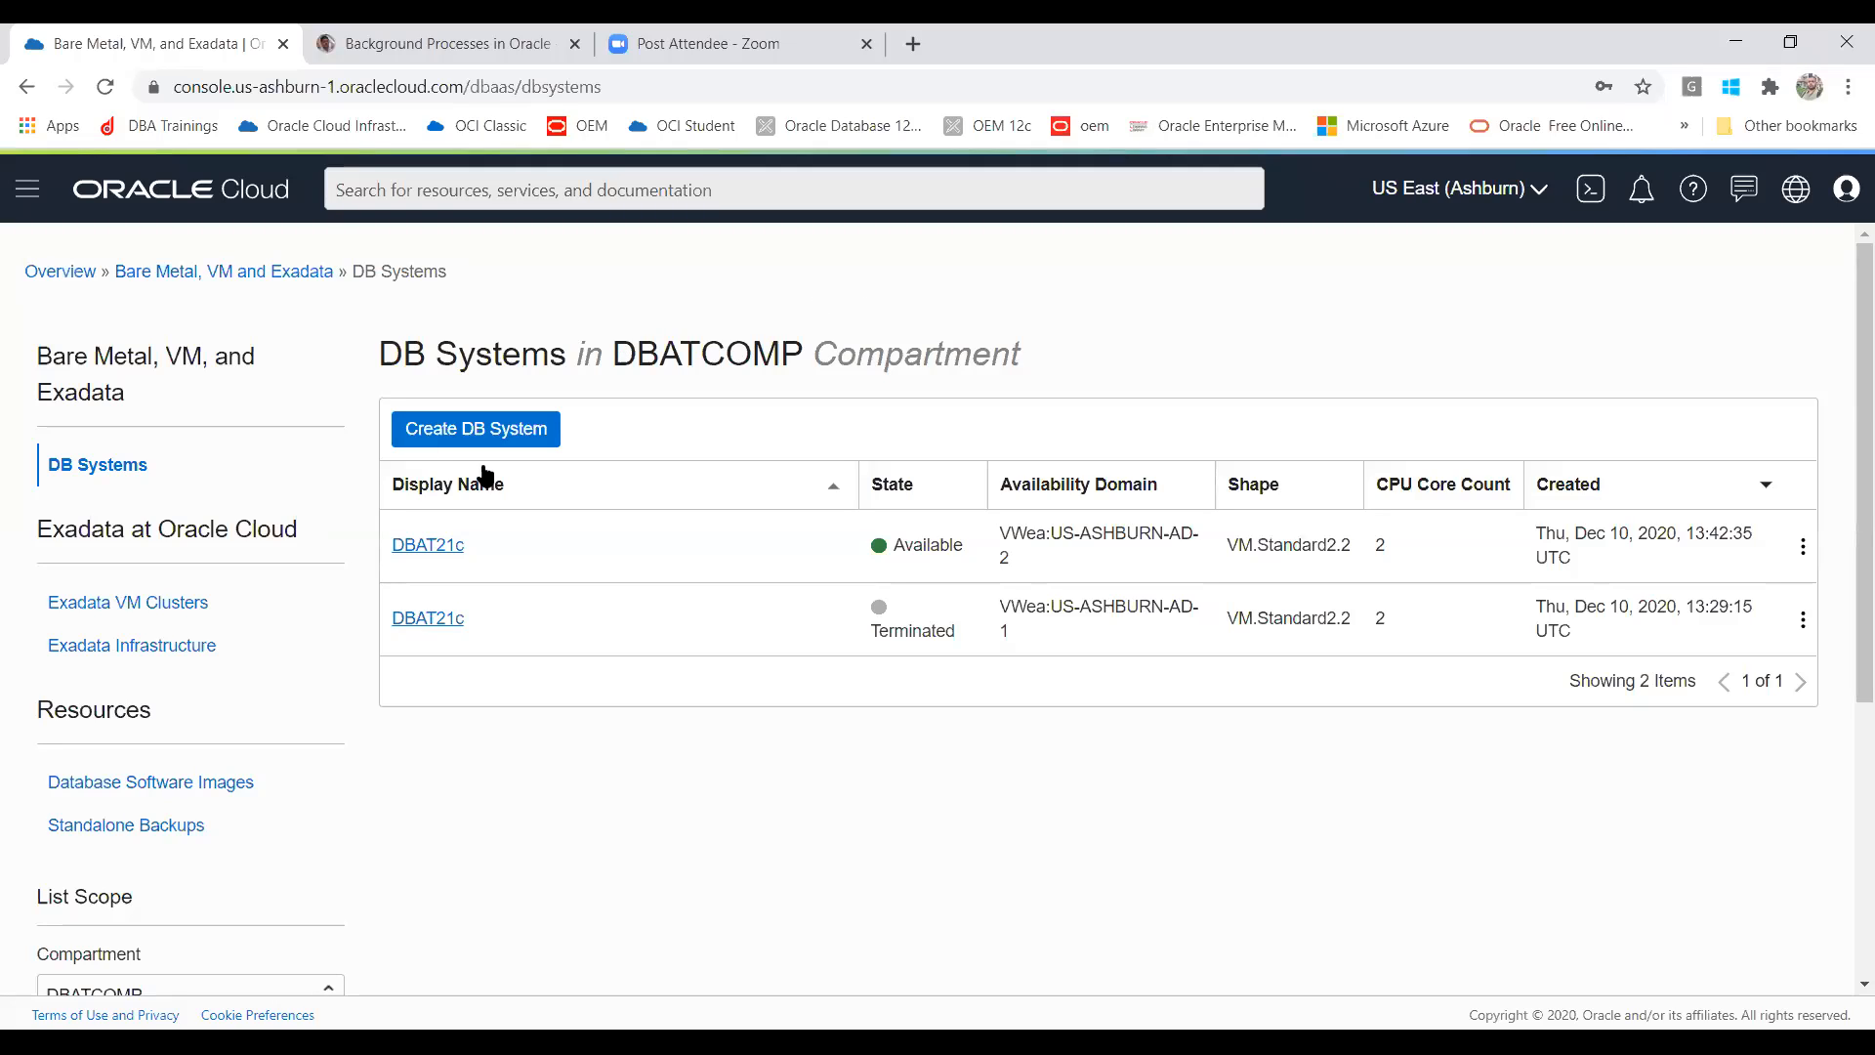
# Step: Open the available DBAT21c system, list its nodes, and copy the public IP address of the dbat node
pyautogui.click(416, 553)
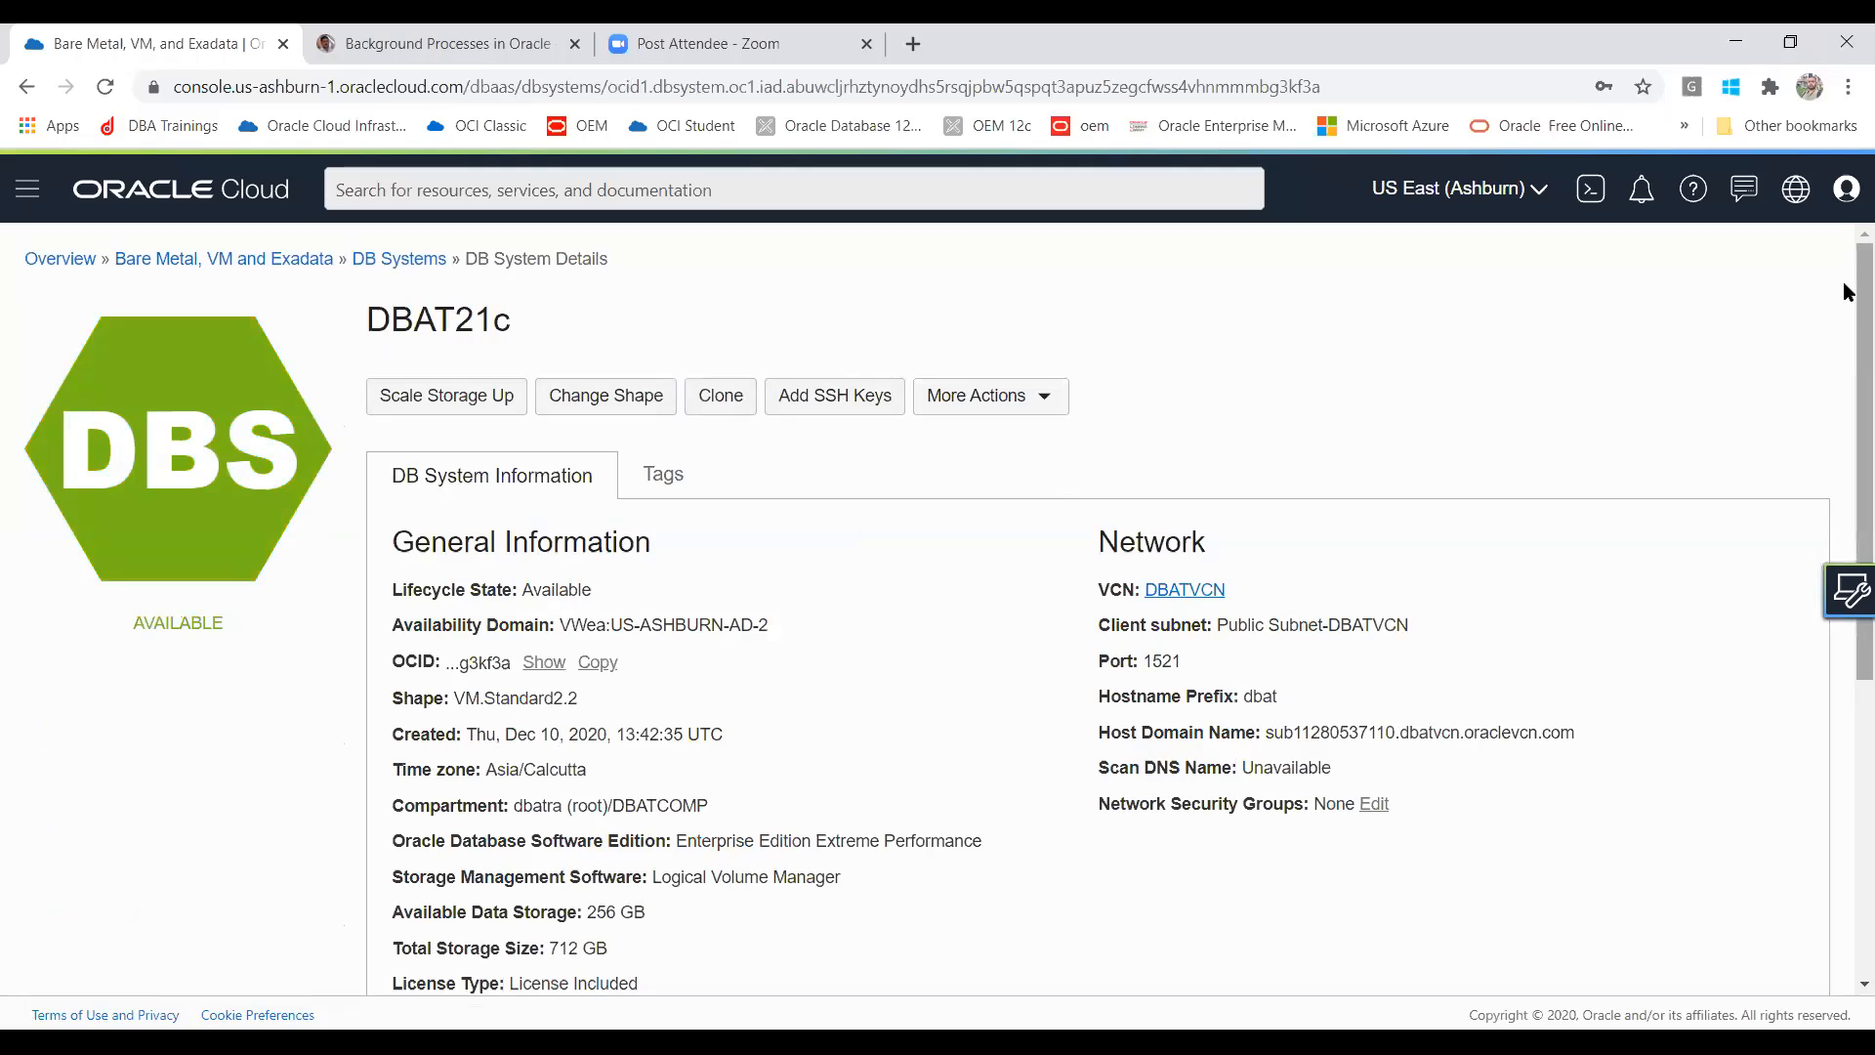
pyautogui.scroll(-3, 1849, 439)
pyautogui.scroll(-2, 1846, 567)
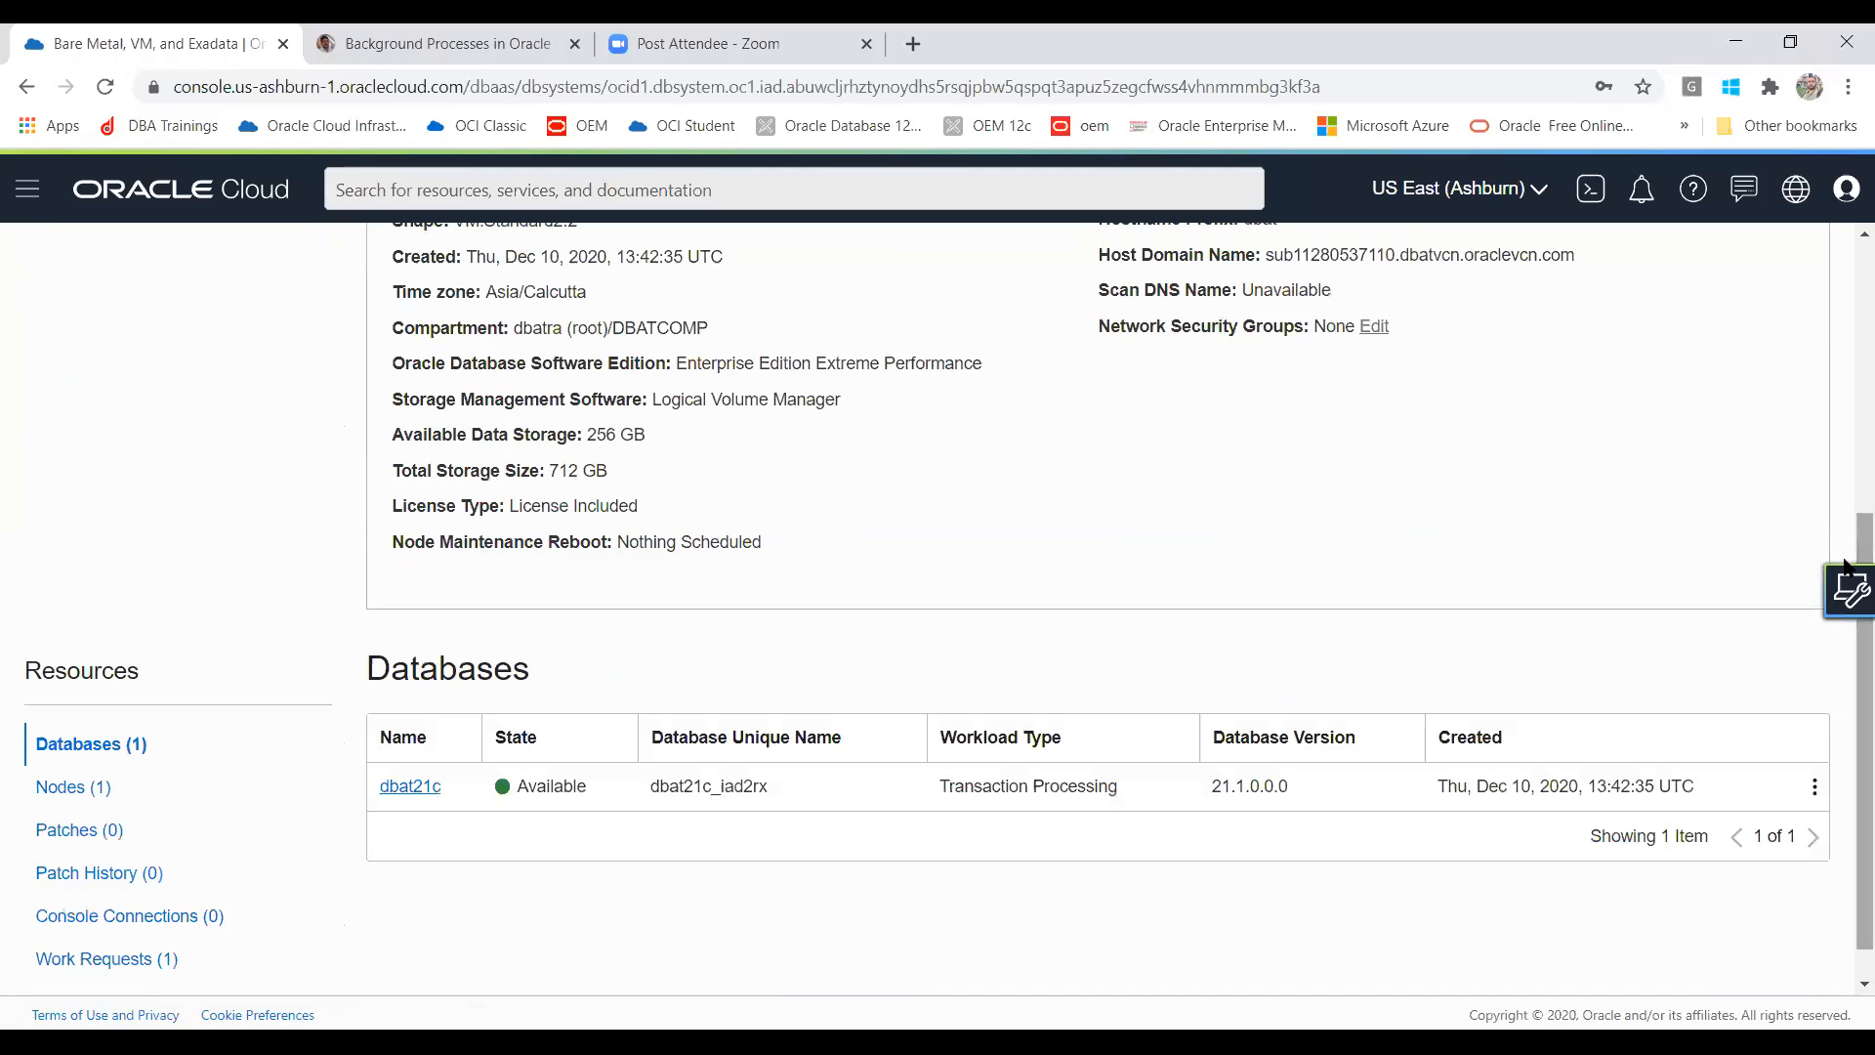
pyautogui.click(53, 789)
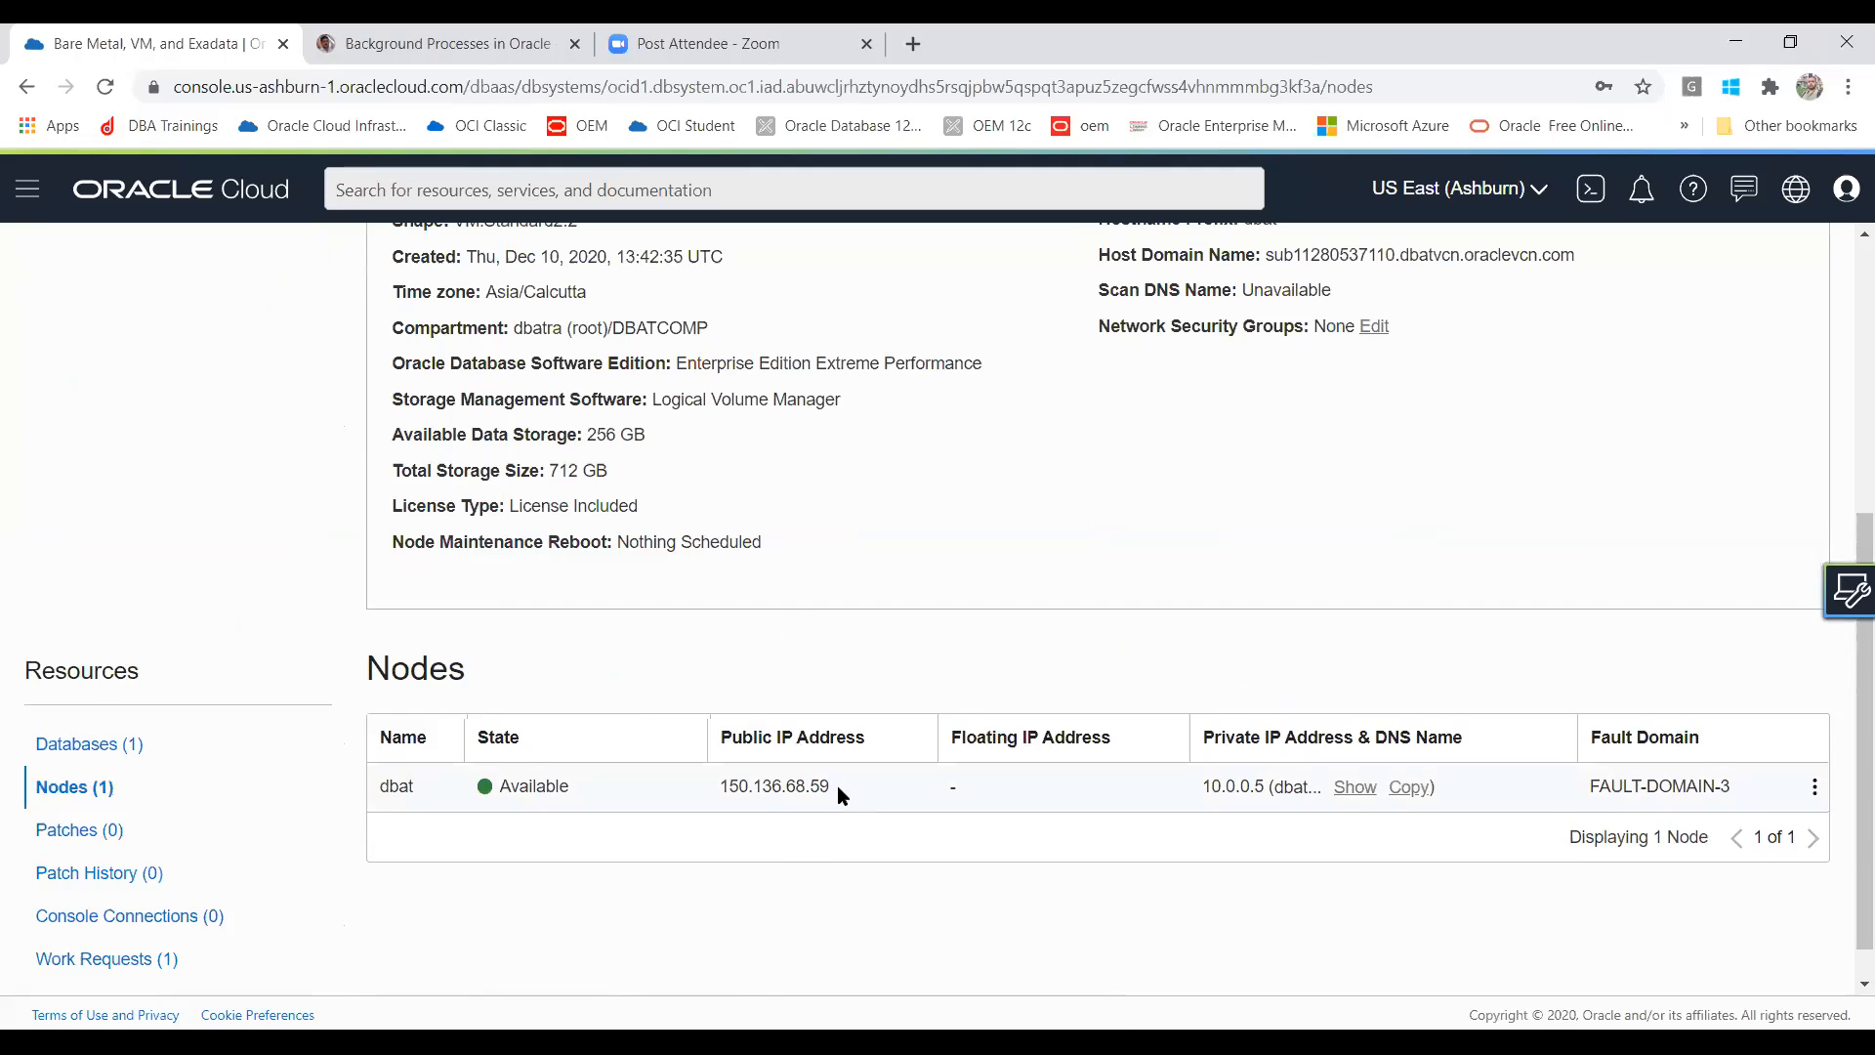
pyautogui.moveTo(837, 785); pyautogui.dragTo(724, 786)
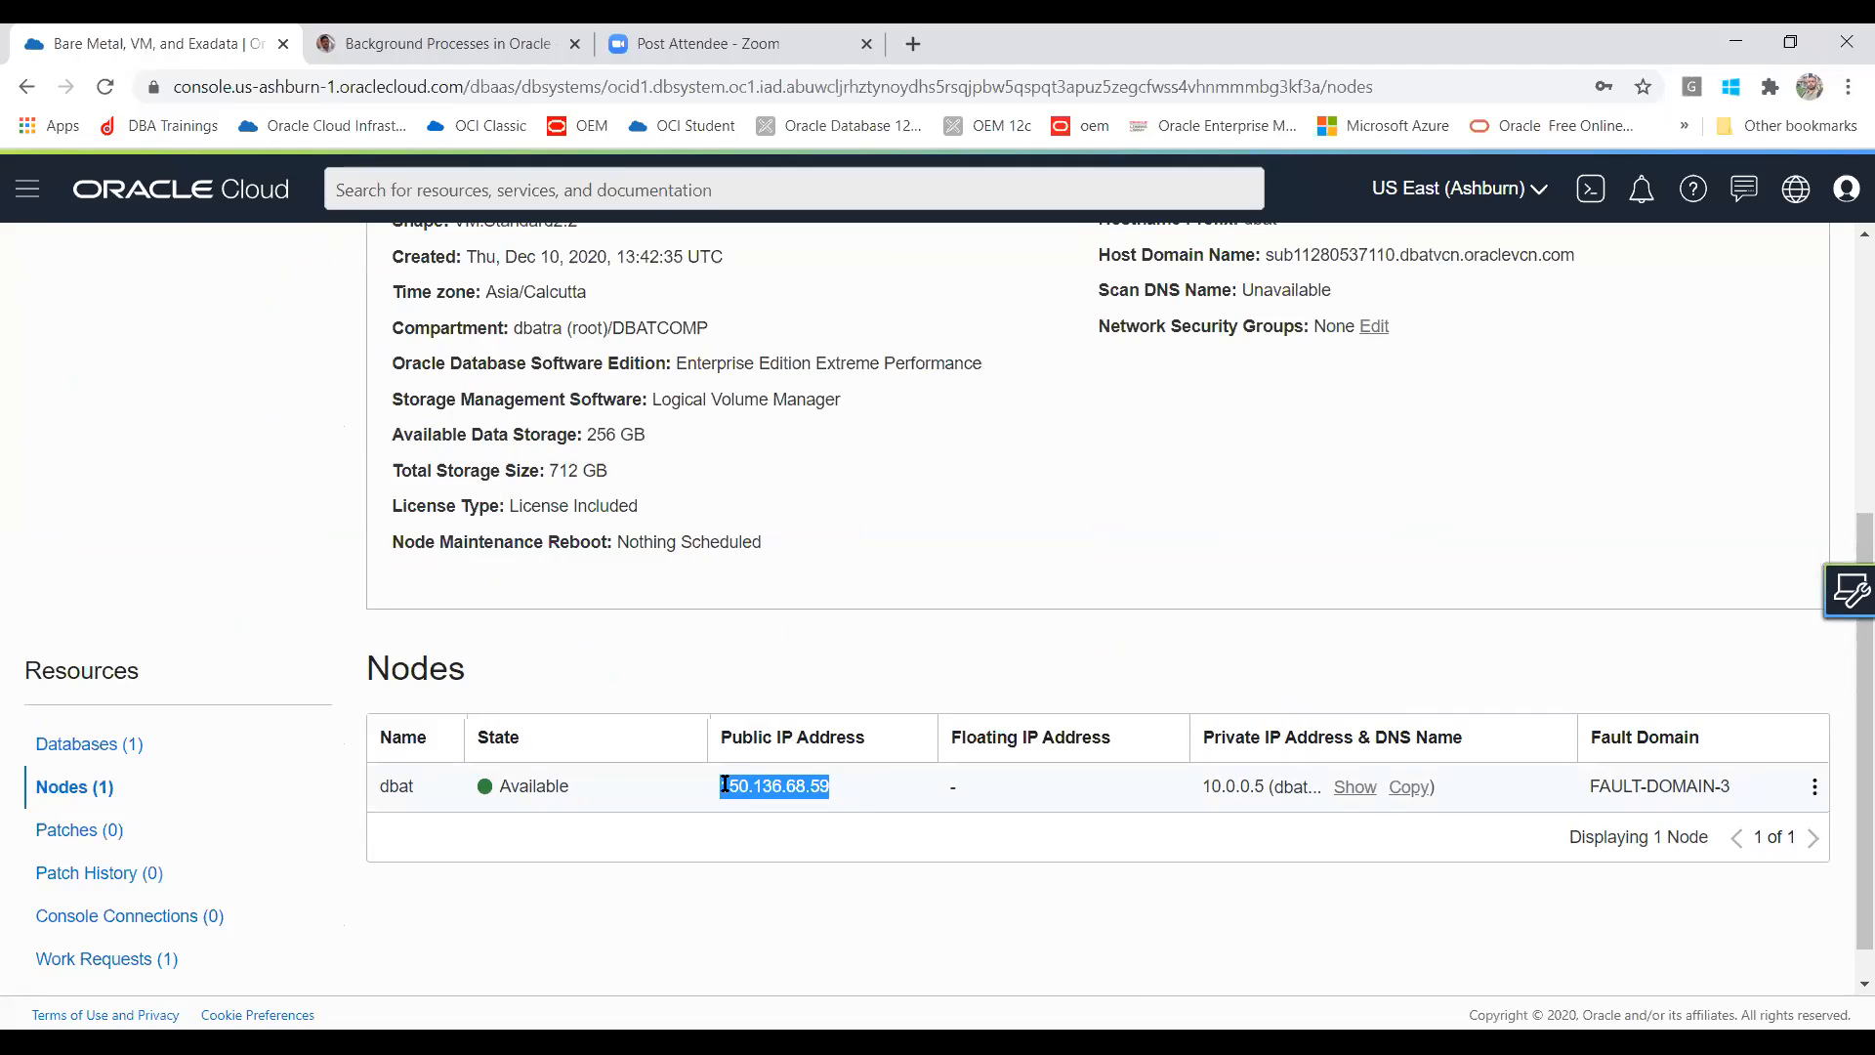
pyautogui.rightClick(725, 786)
pyautogui.click(781, 805)
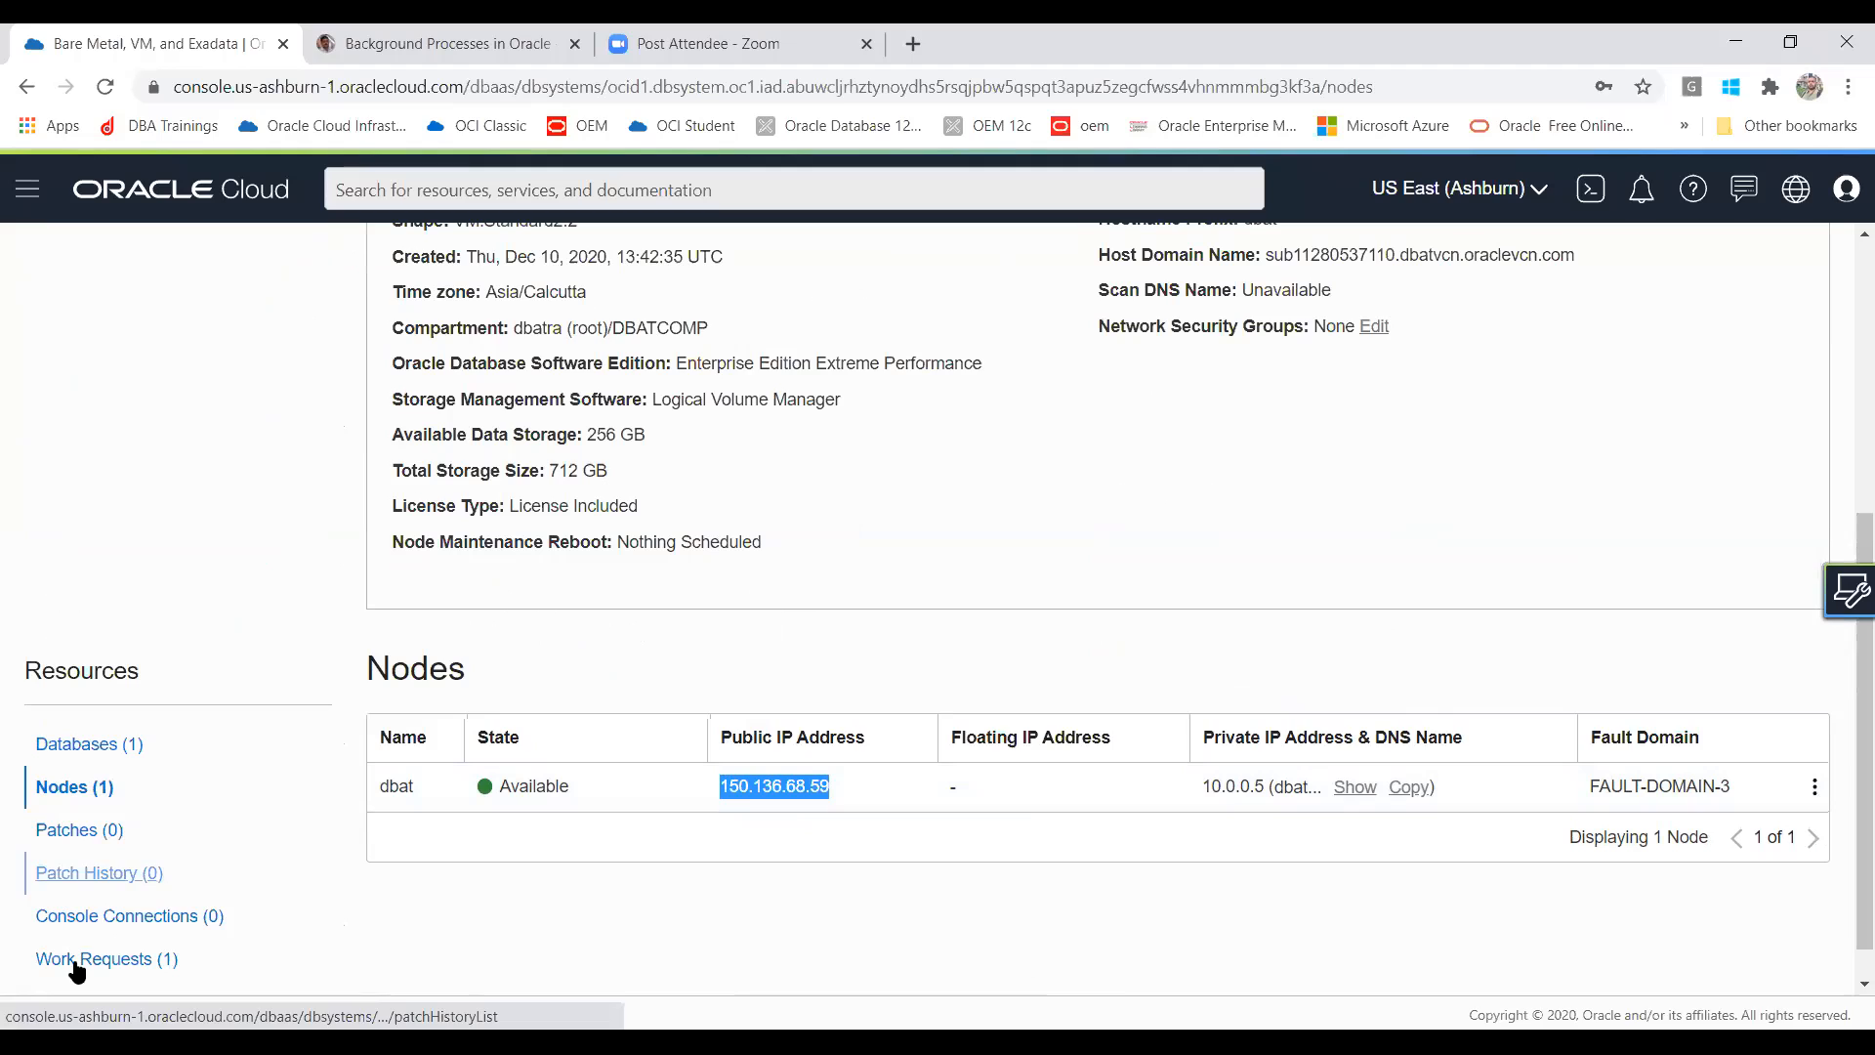
pyautogui.hotkey('alt', 'Tab')
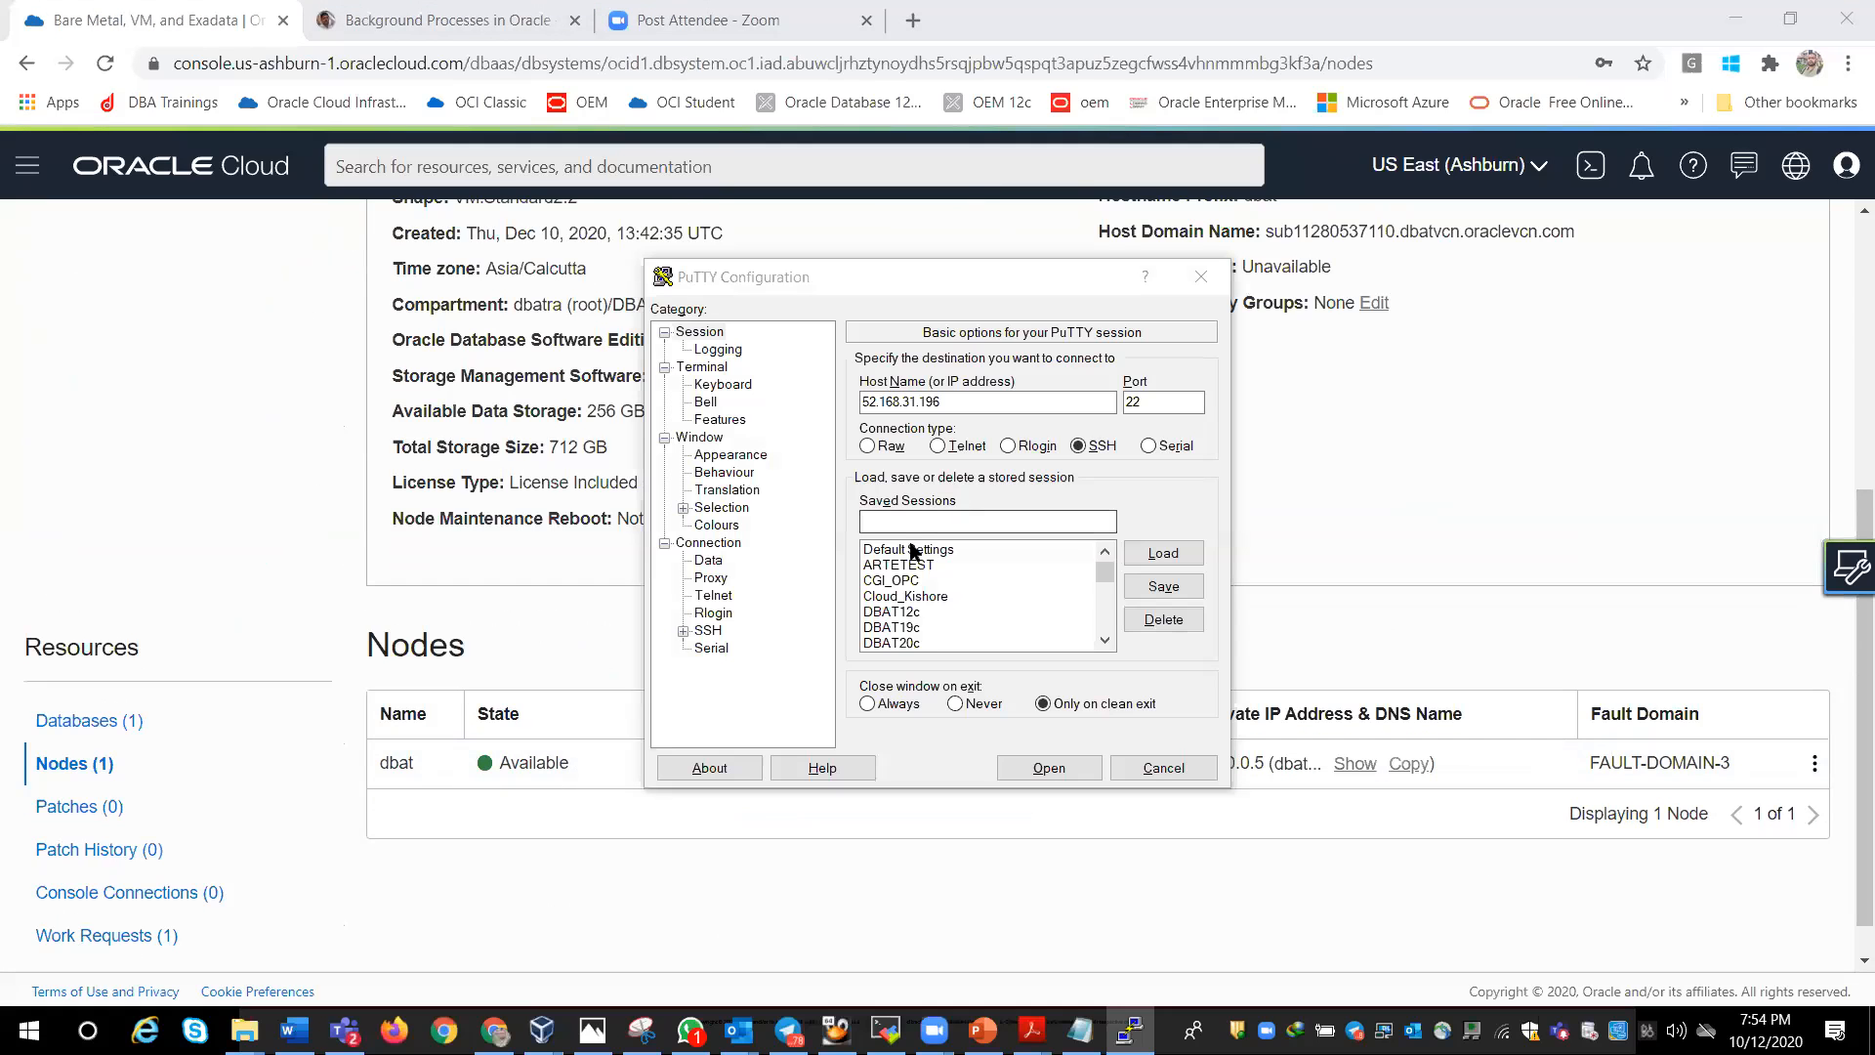
pyautogui.click(914, 642)
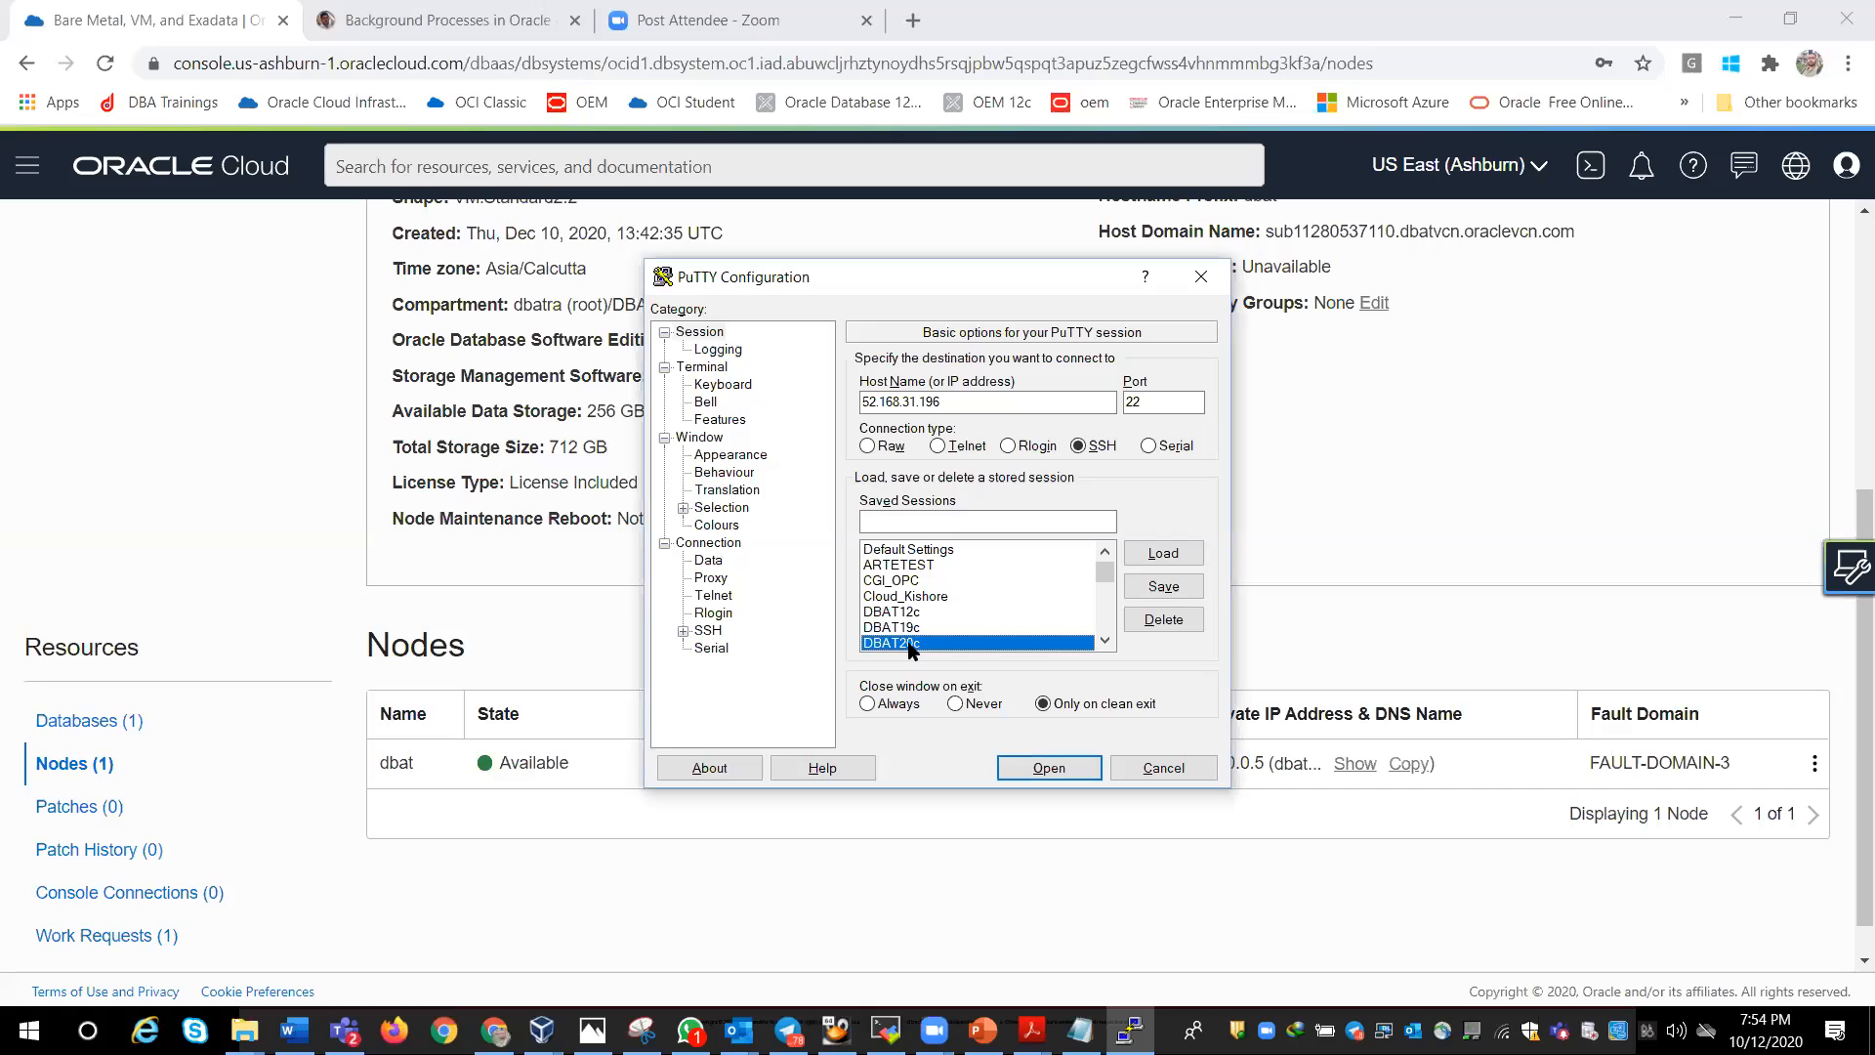
pyautogui.click(1148, 556)
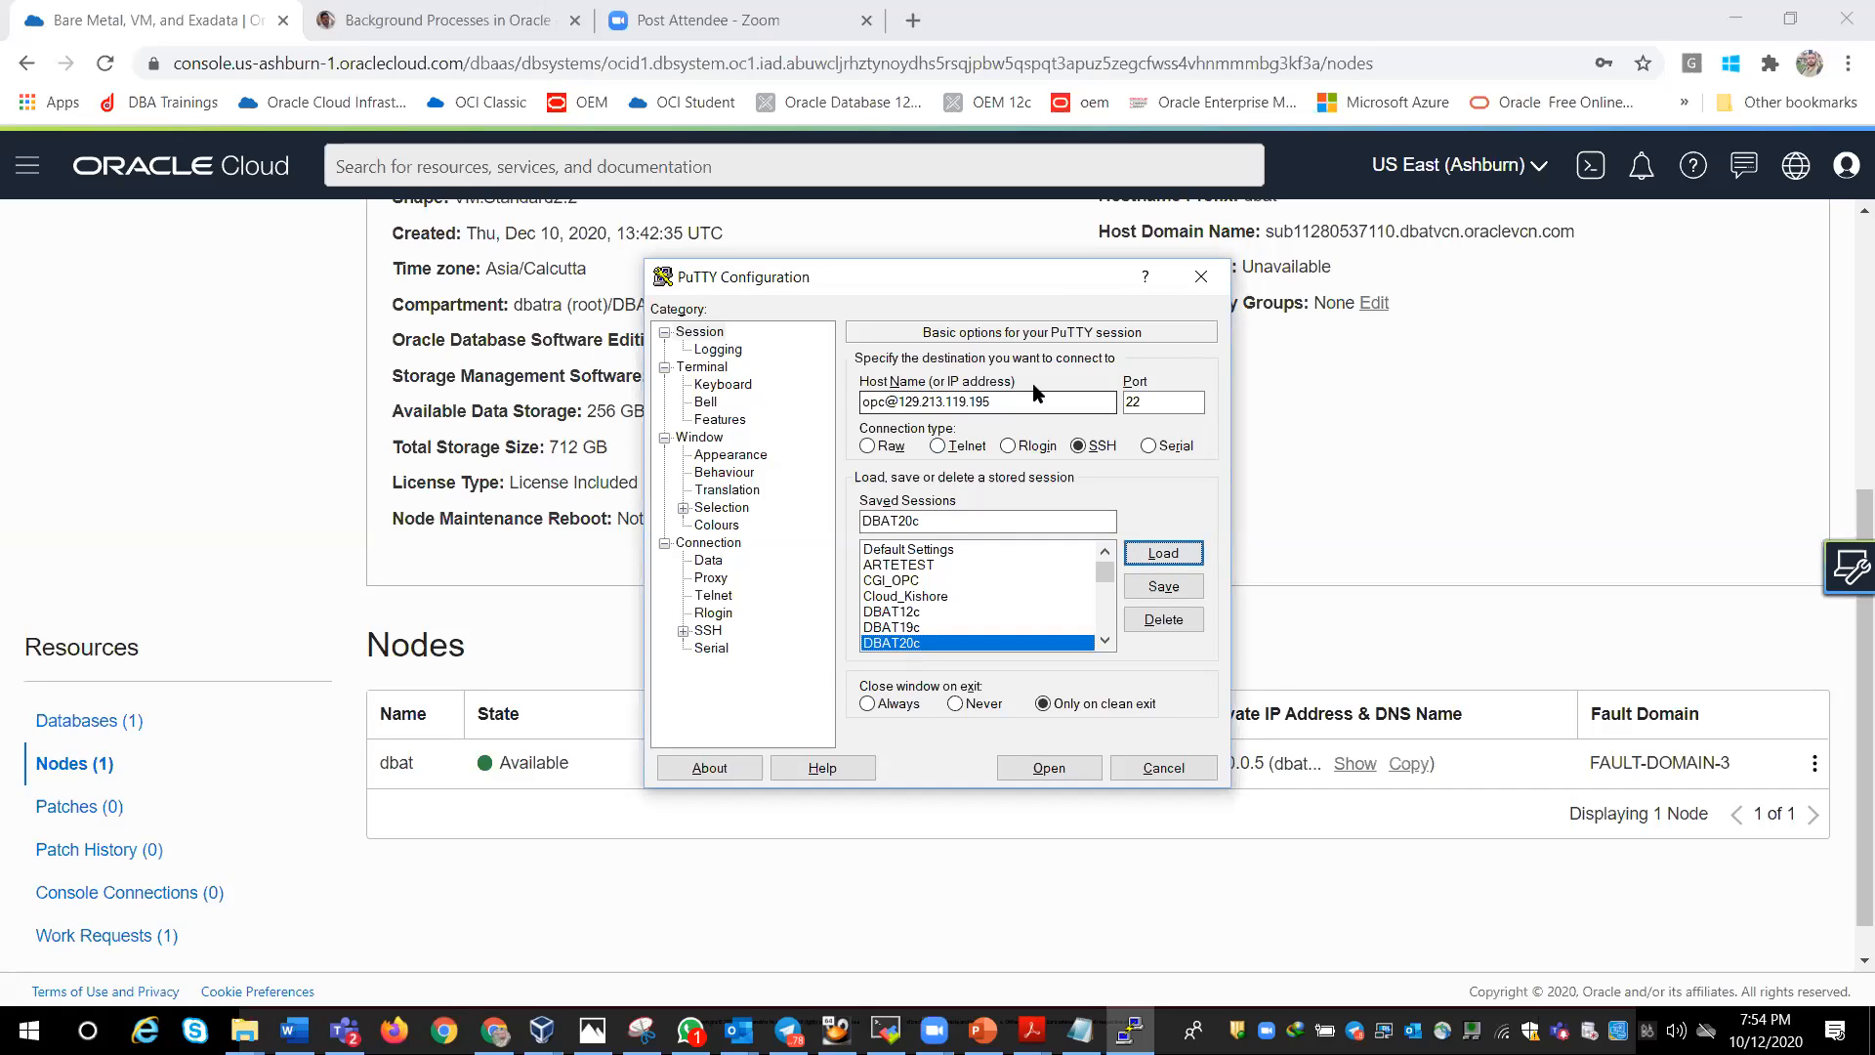
pyautogui.moveTo(1019, 399); pyautogui.dragTo(902, 398)
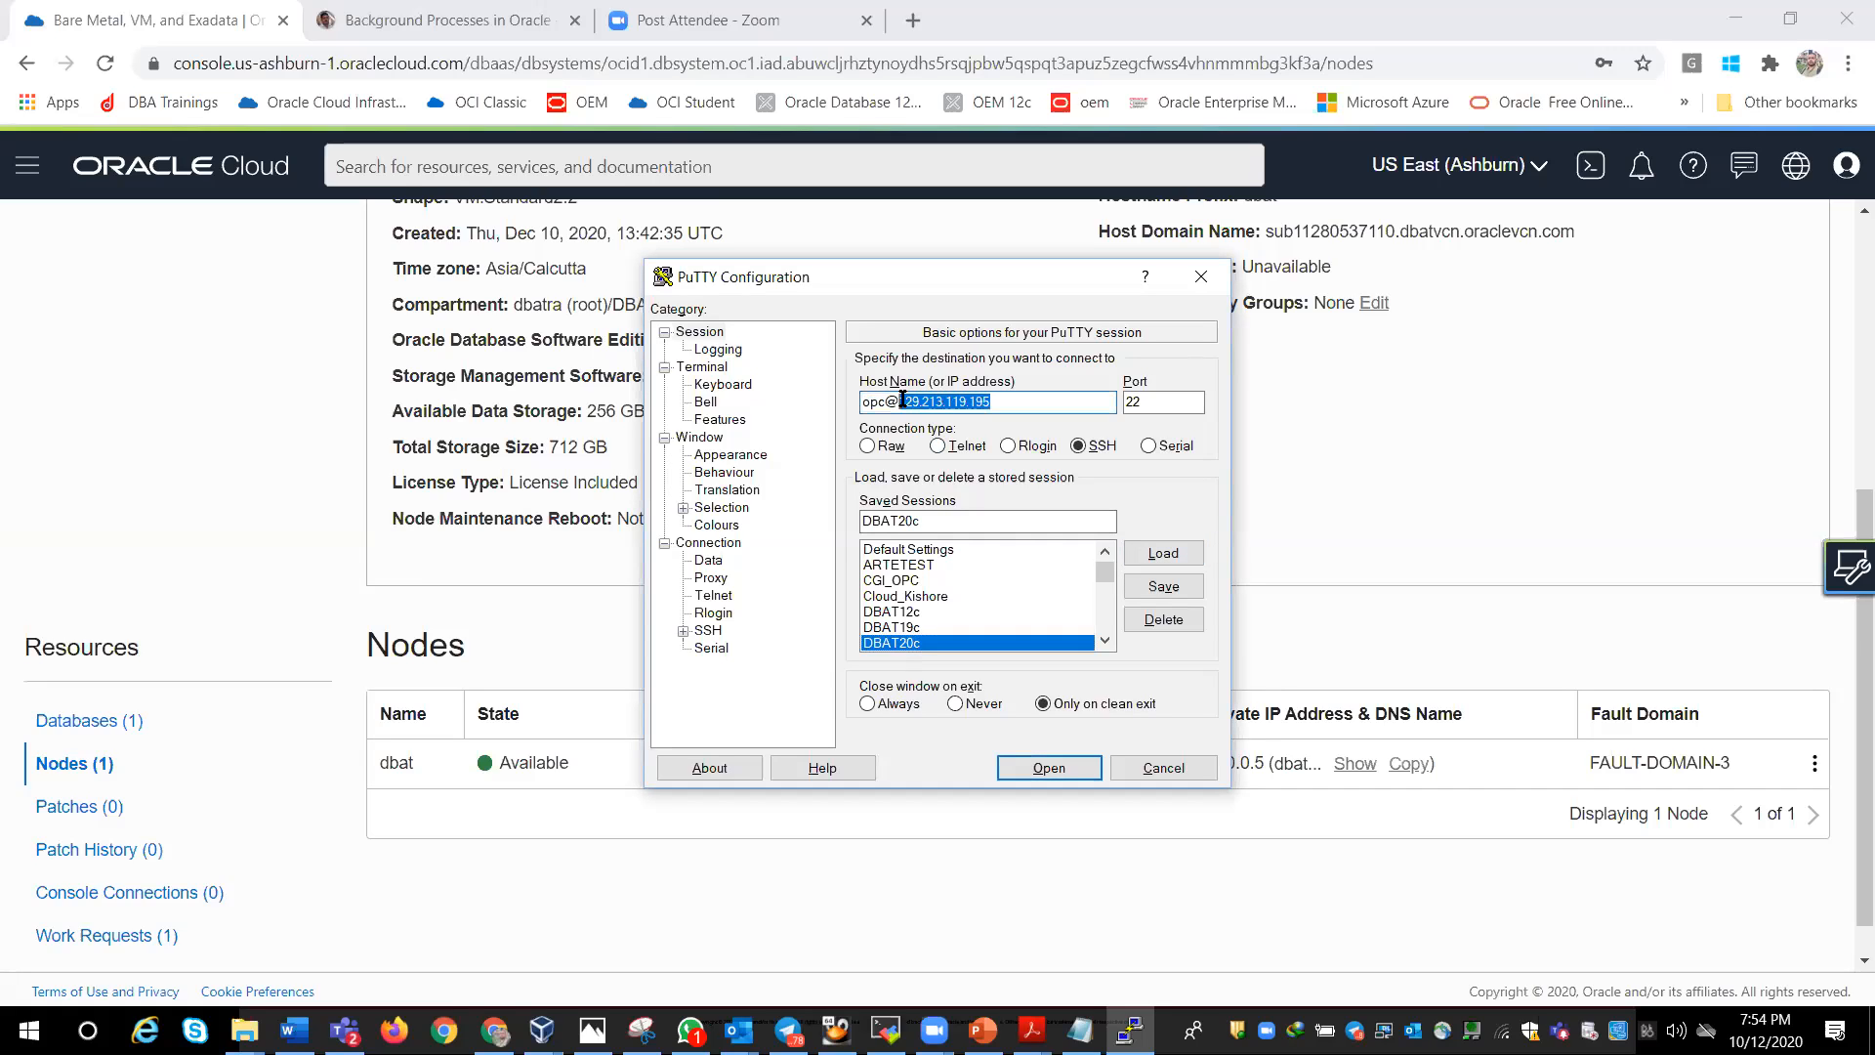
pyautogui.hotkey('ctrl', 'v')
# Step: Change the saved session name to DBAT21c
pyautogui.click(910, 519)
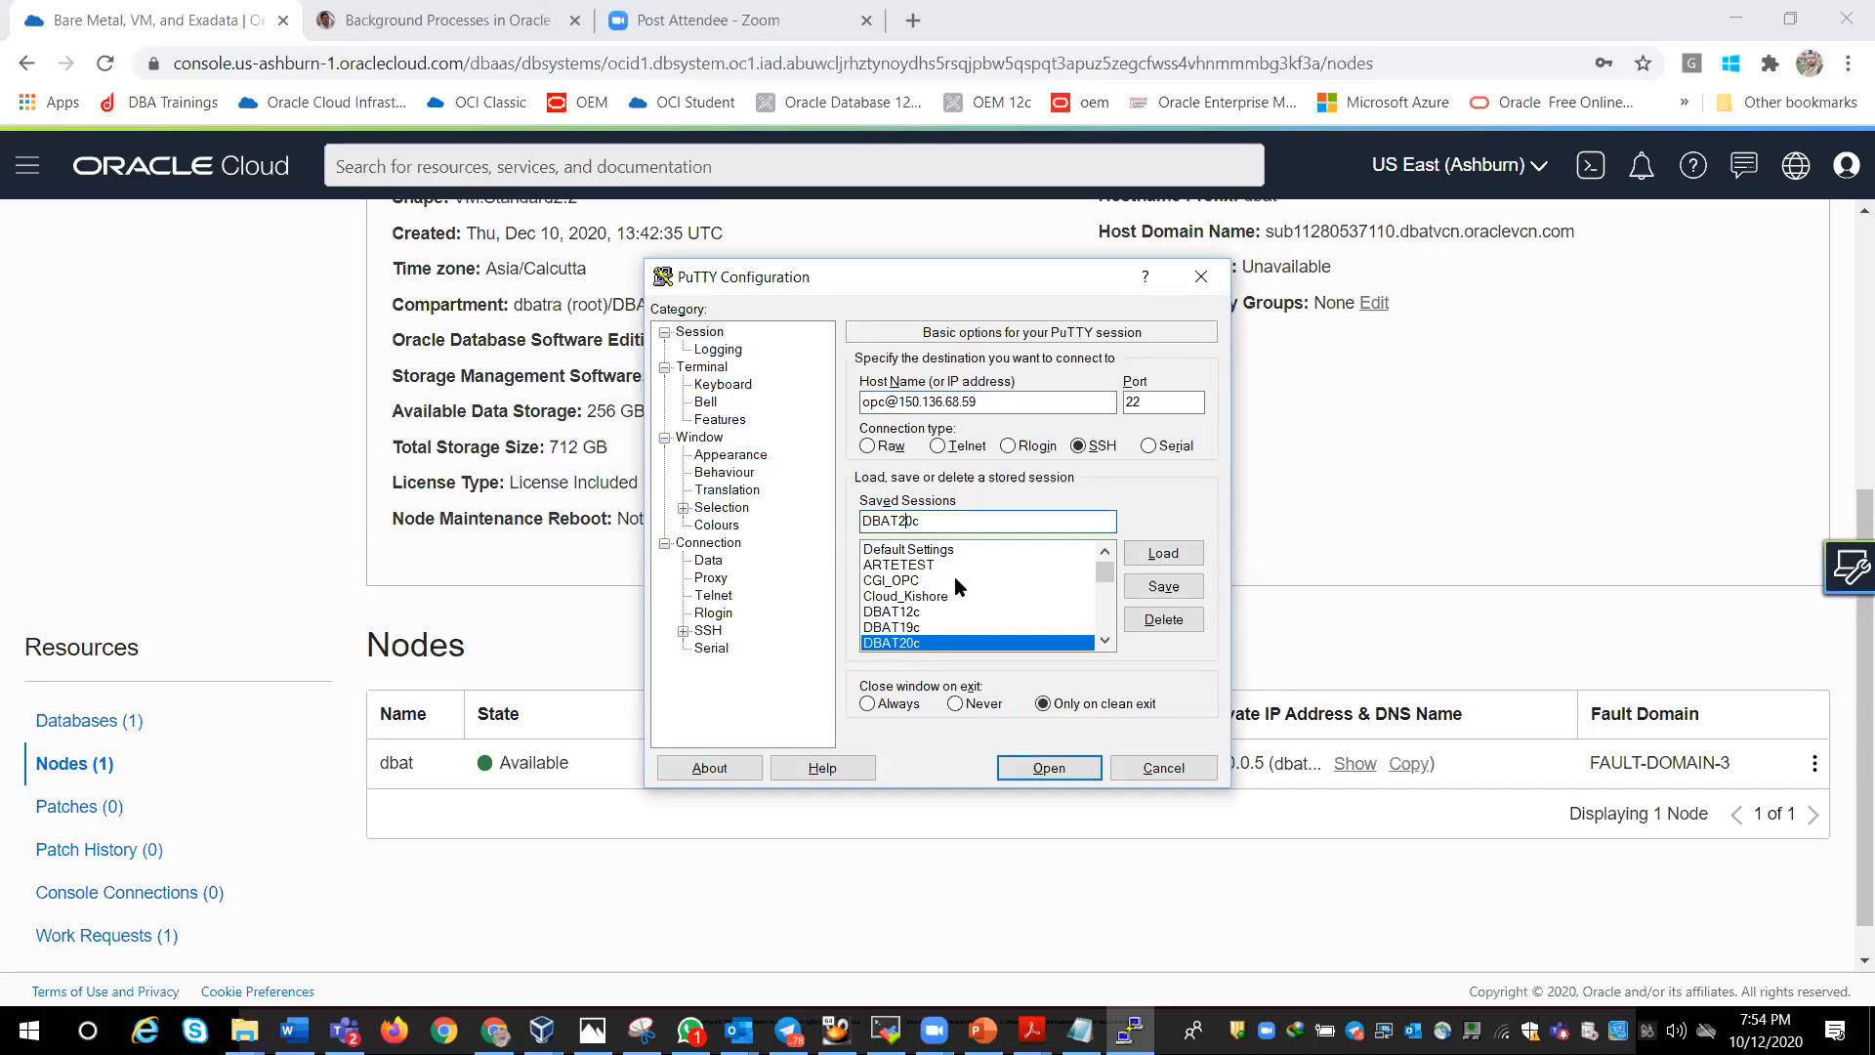
pyautogui.press('Delete')
pyautogui.write('1')
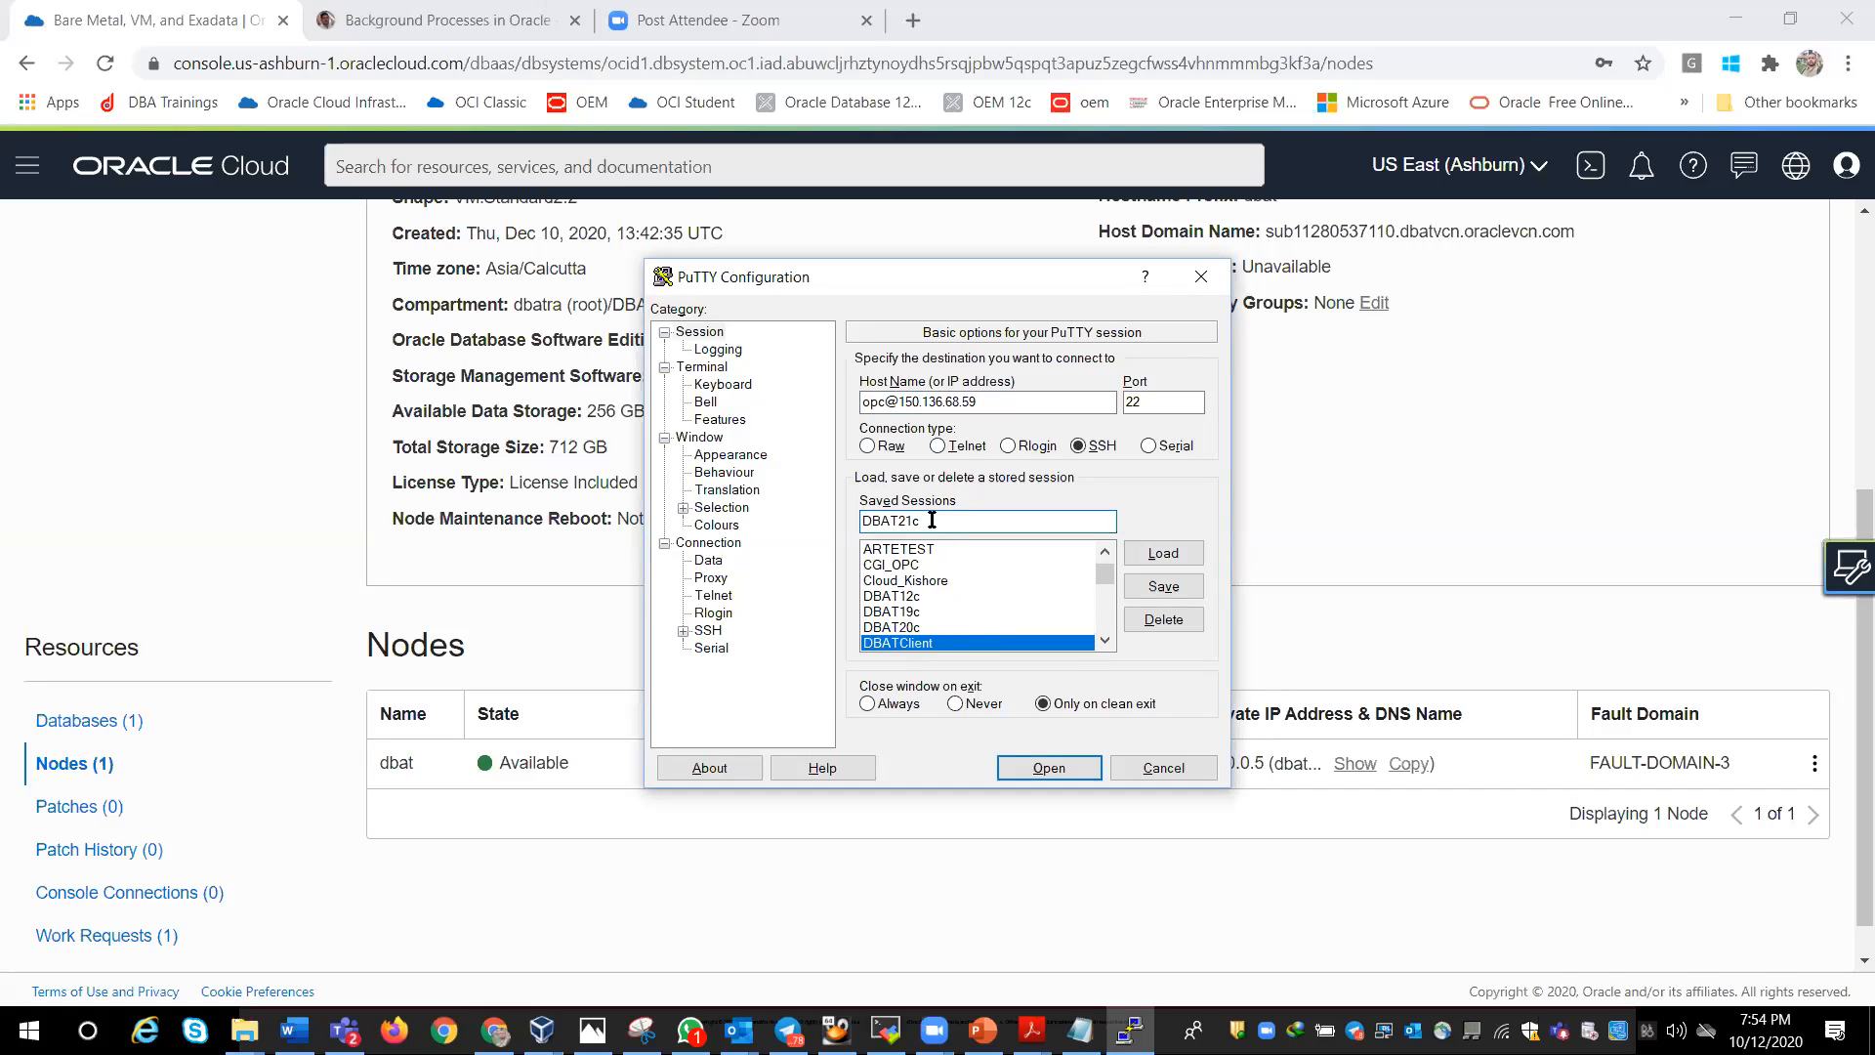
# Step: Choose the private key file from the Batch9 Key folder for the session's SSH authentication
pyautogui.click(701, 333)
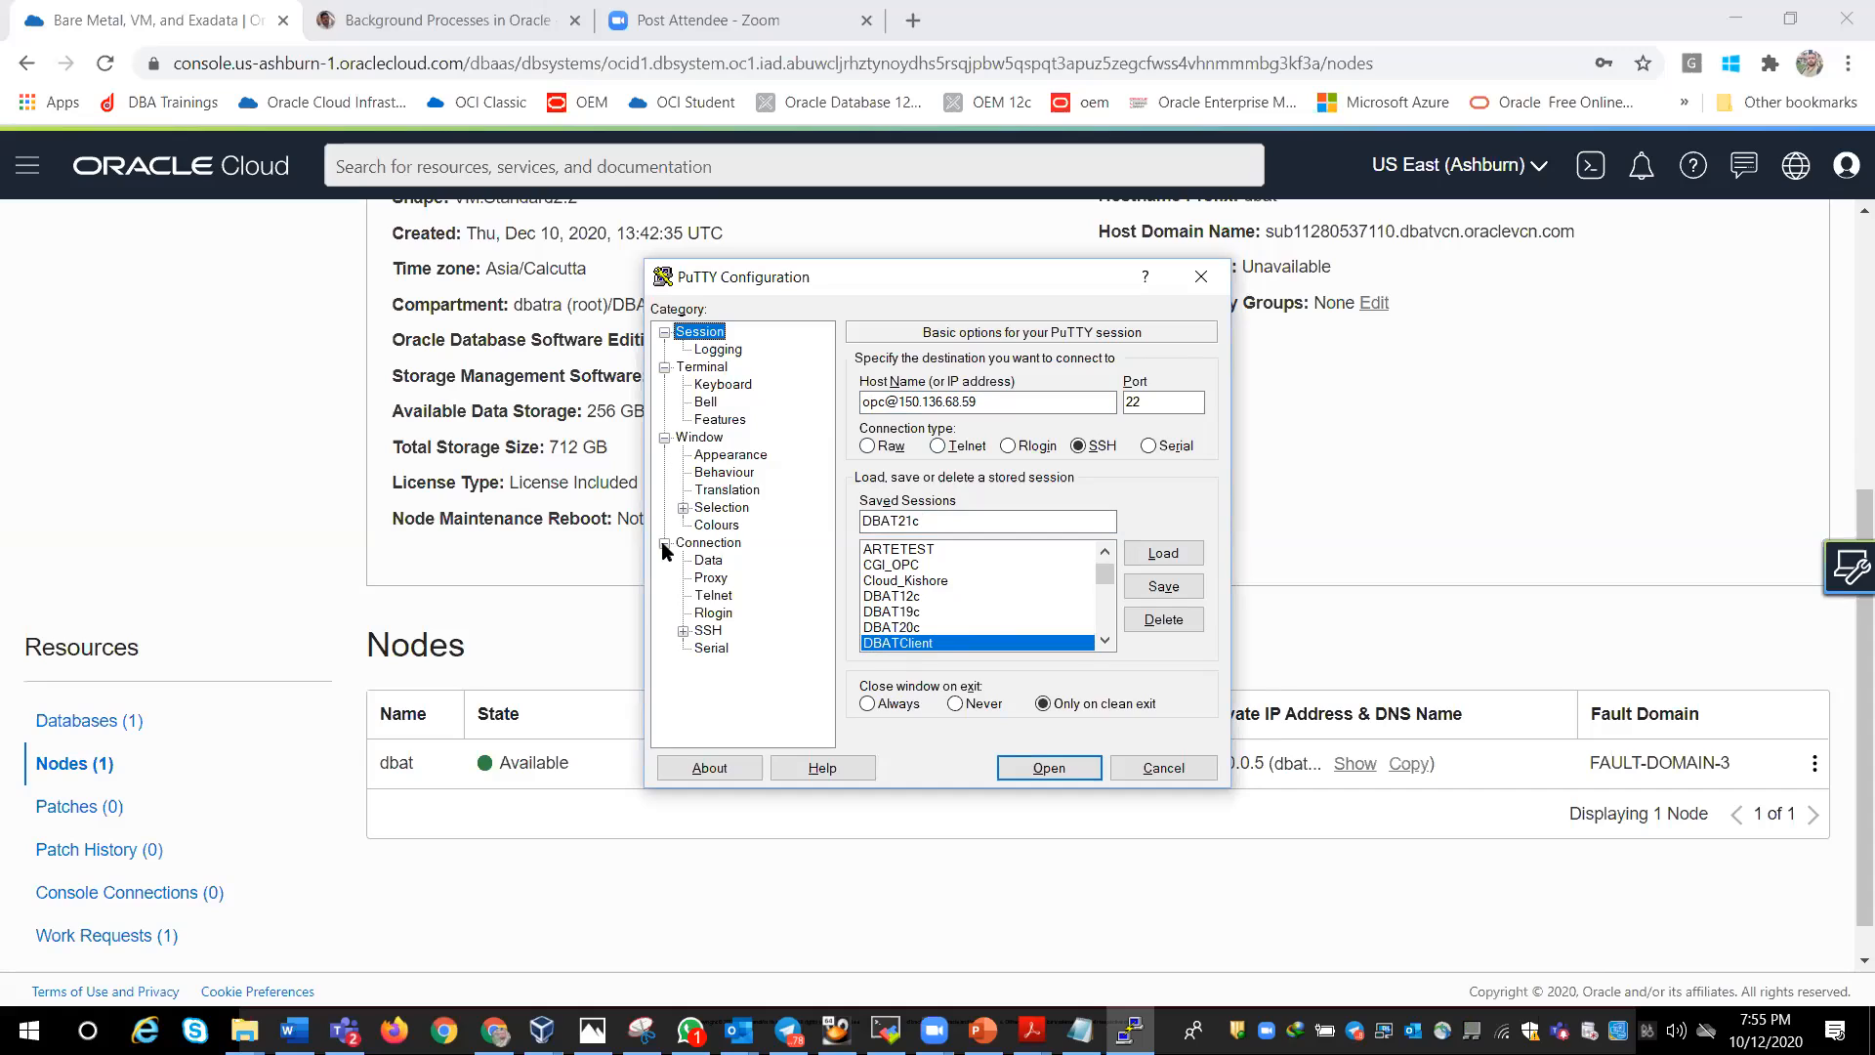
pyautogui.click(684, 631)
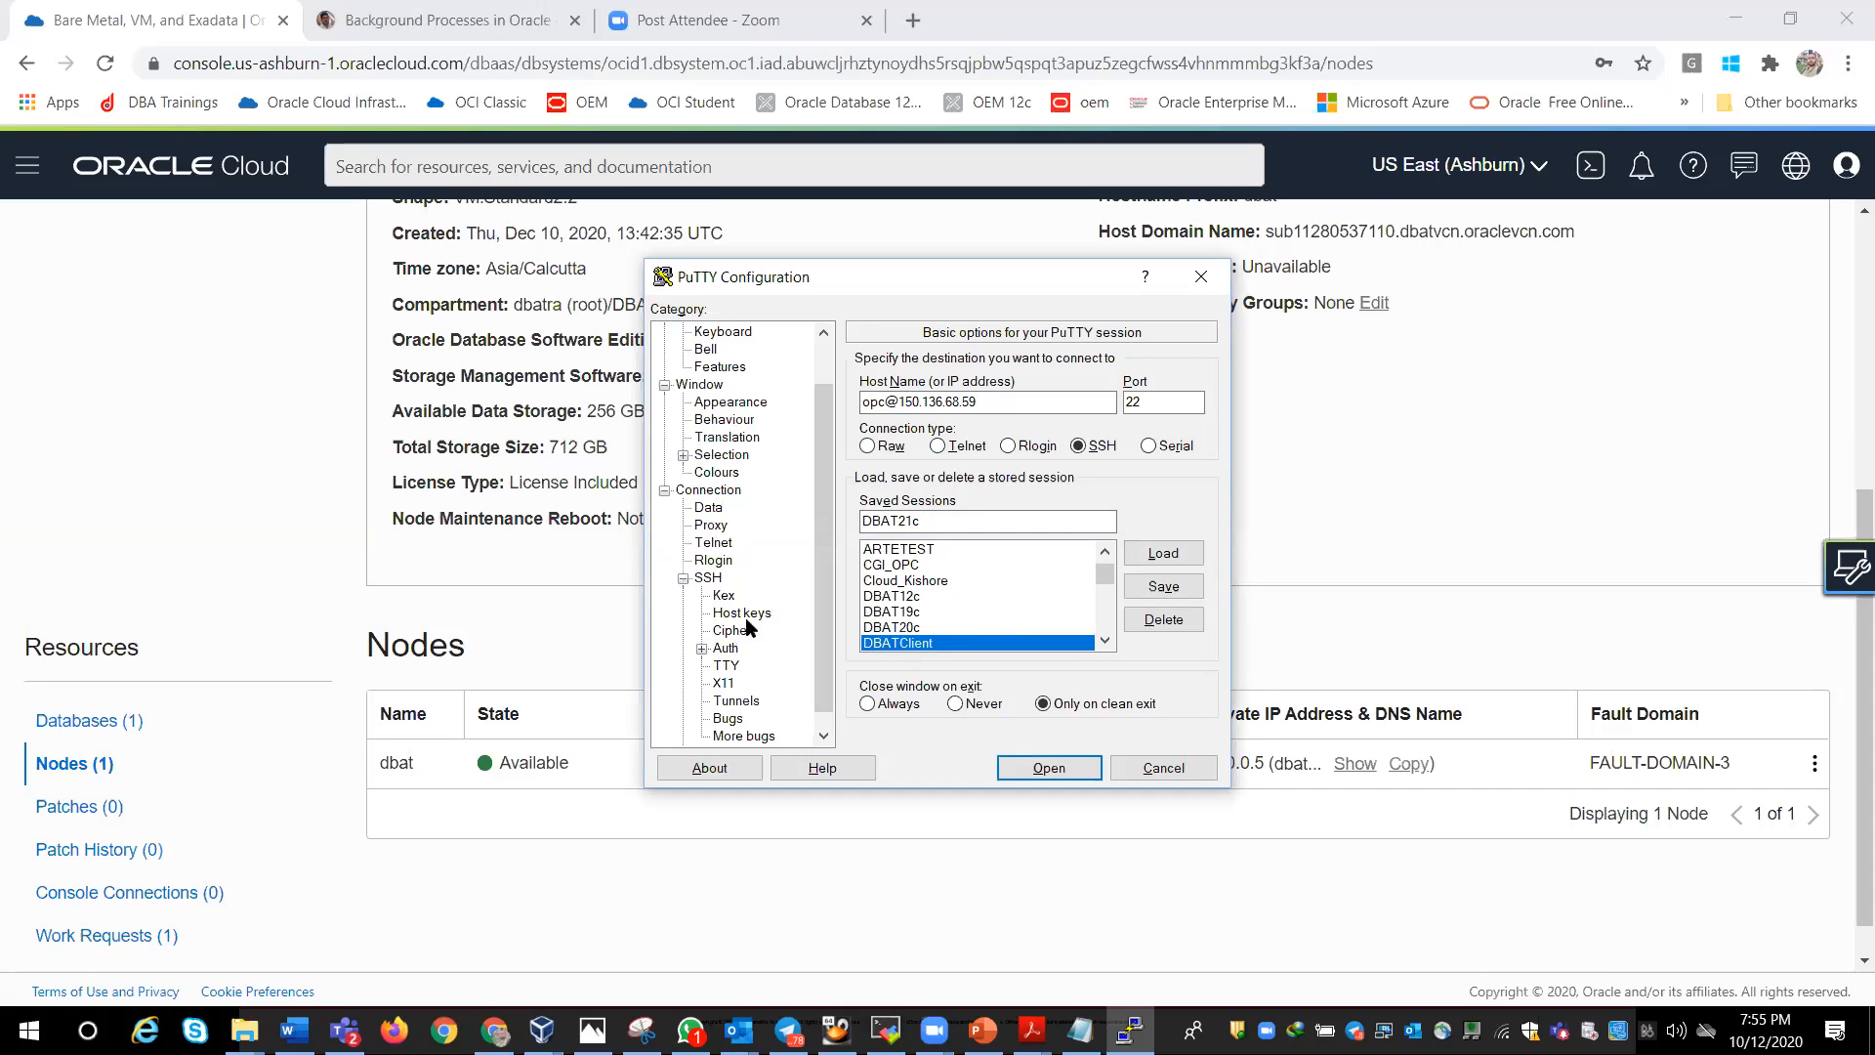
pyautogui.click(723, 649)
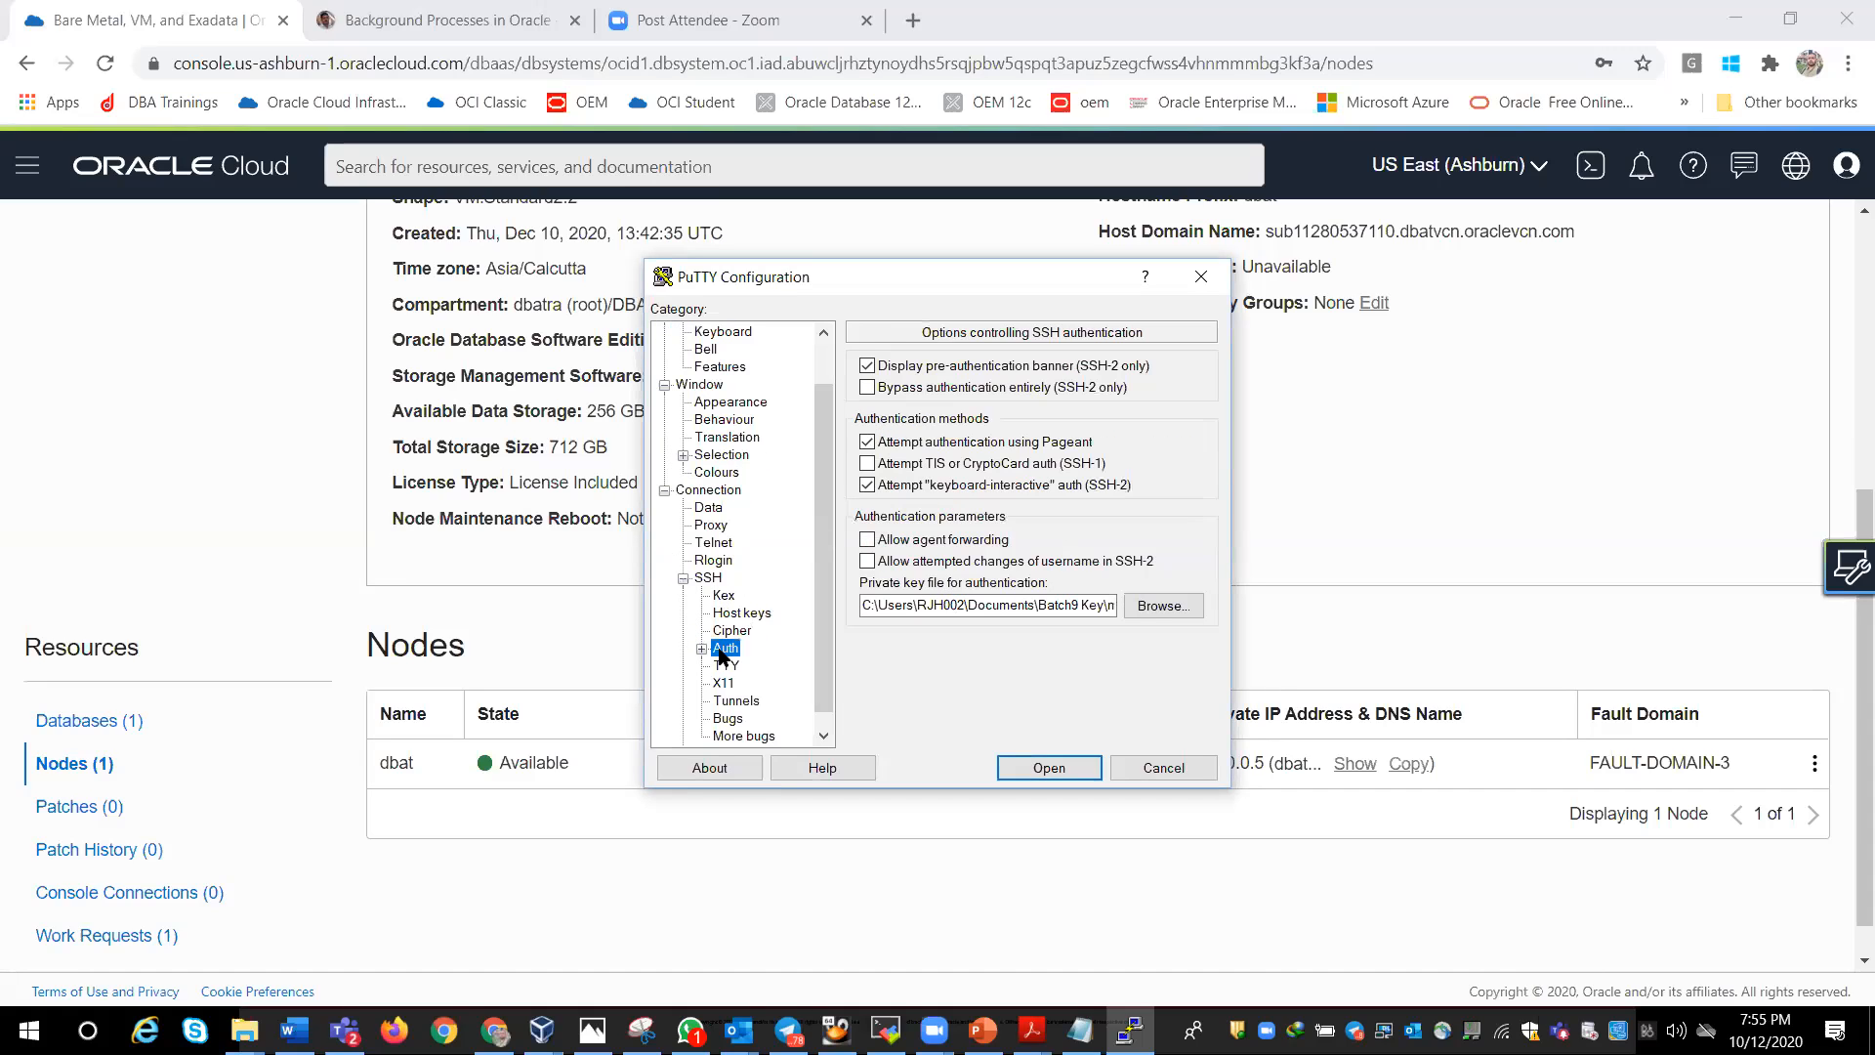
pyautogui.click(1148, 606)
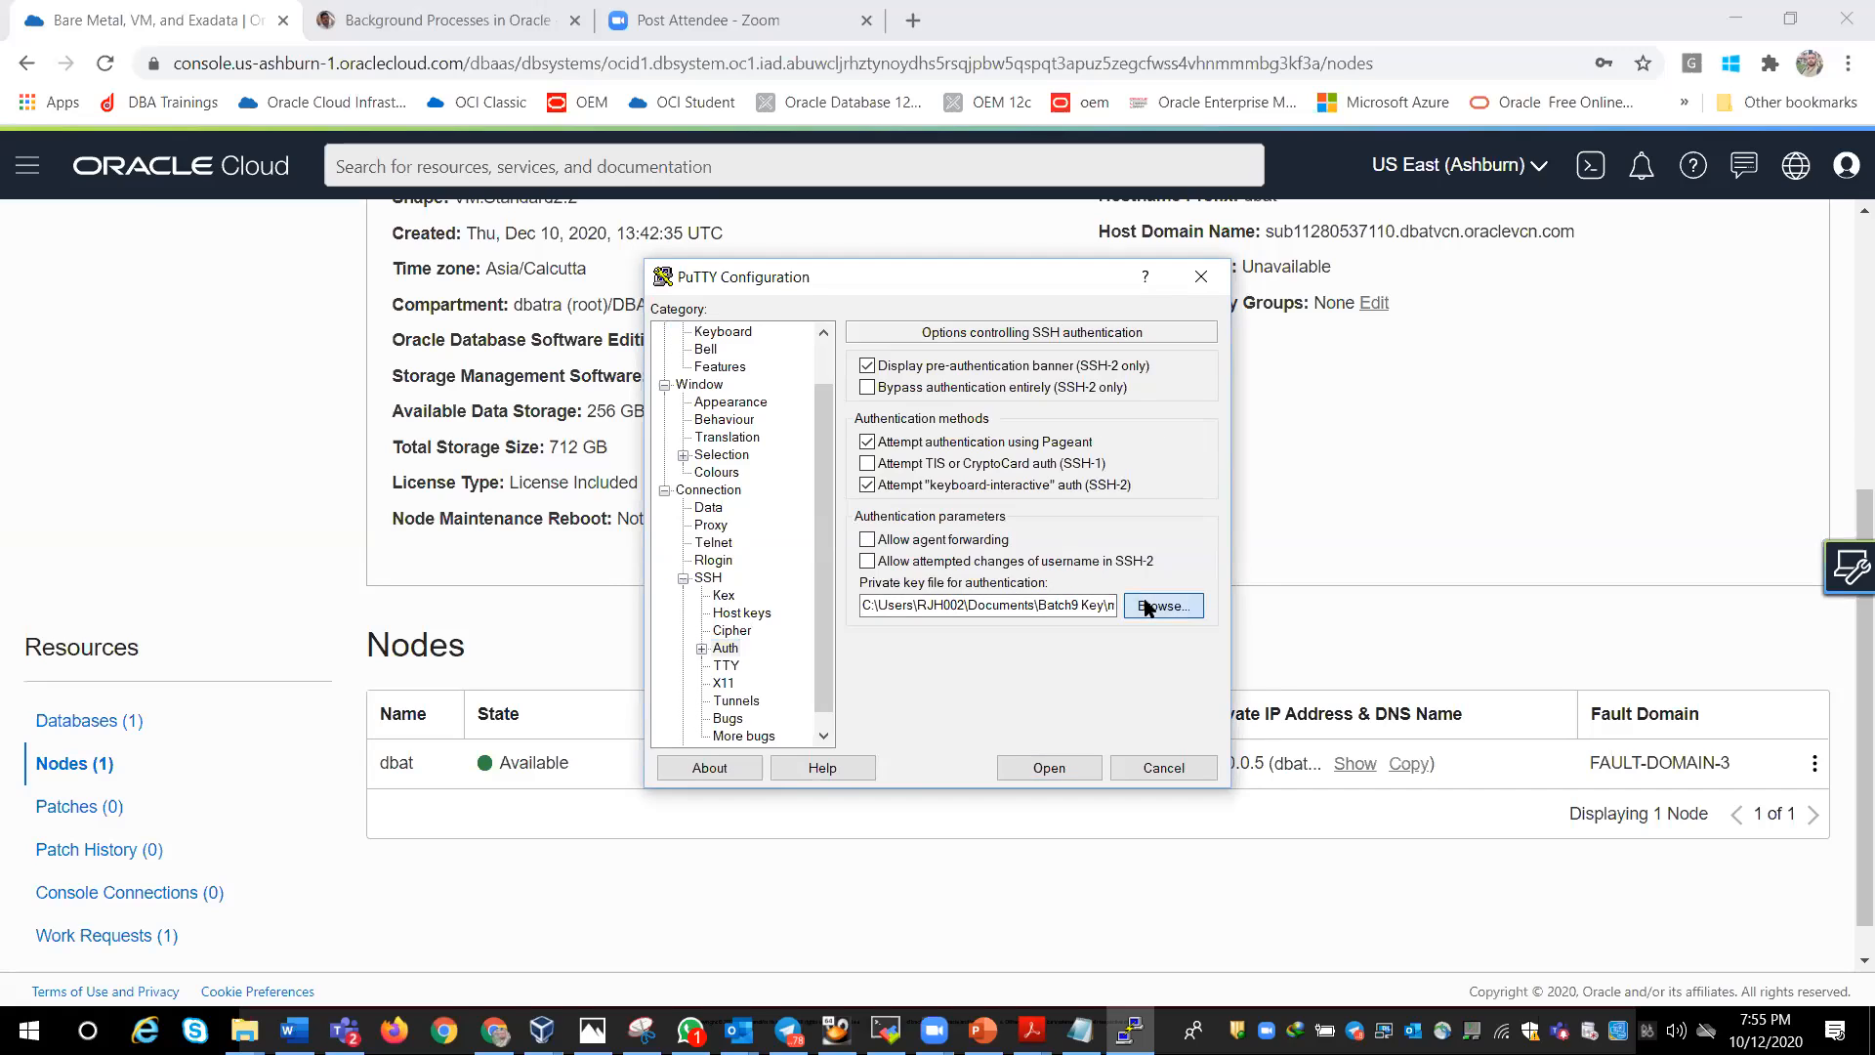
pyautogui.click(1058, 472)
pyautogui.doubleClick(1058, 472)
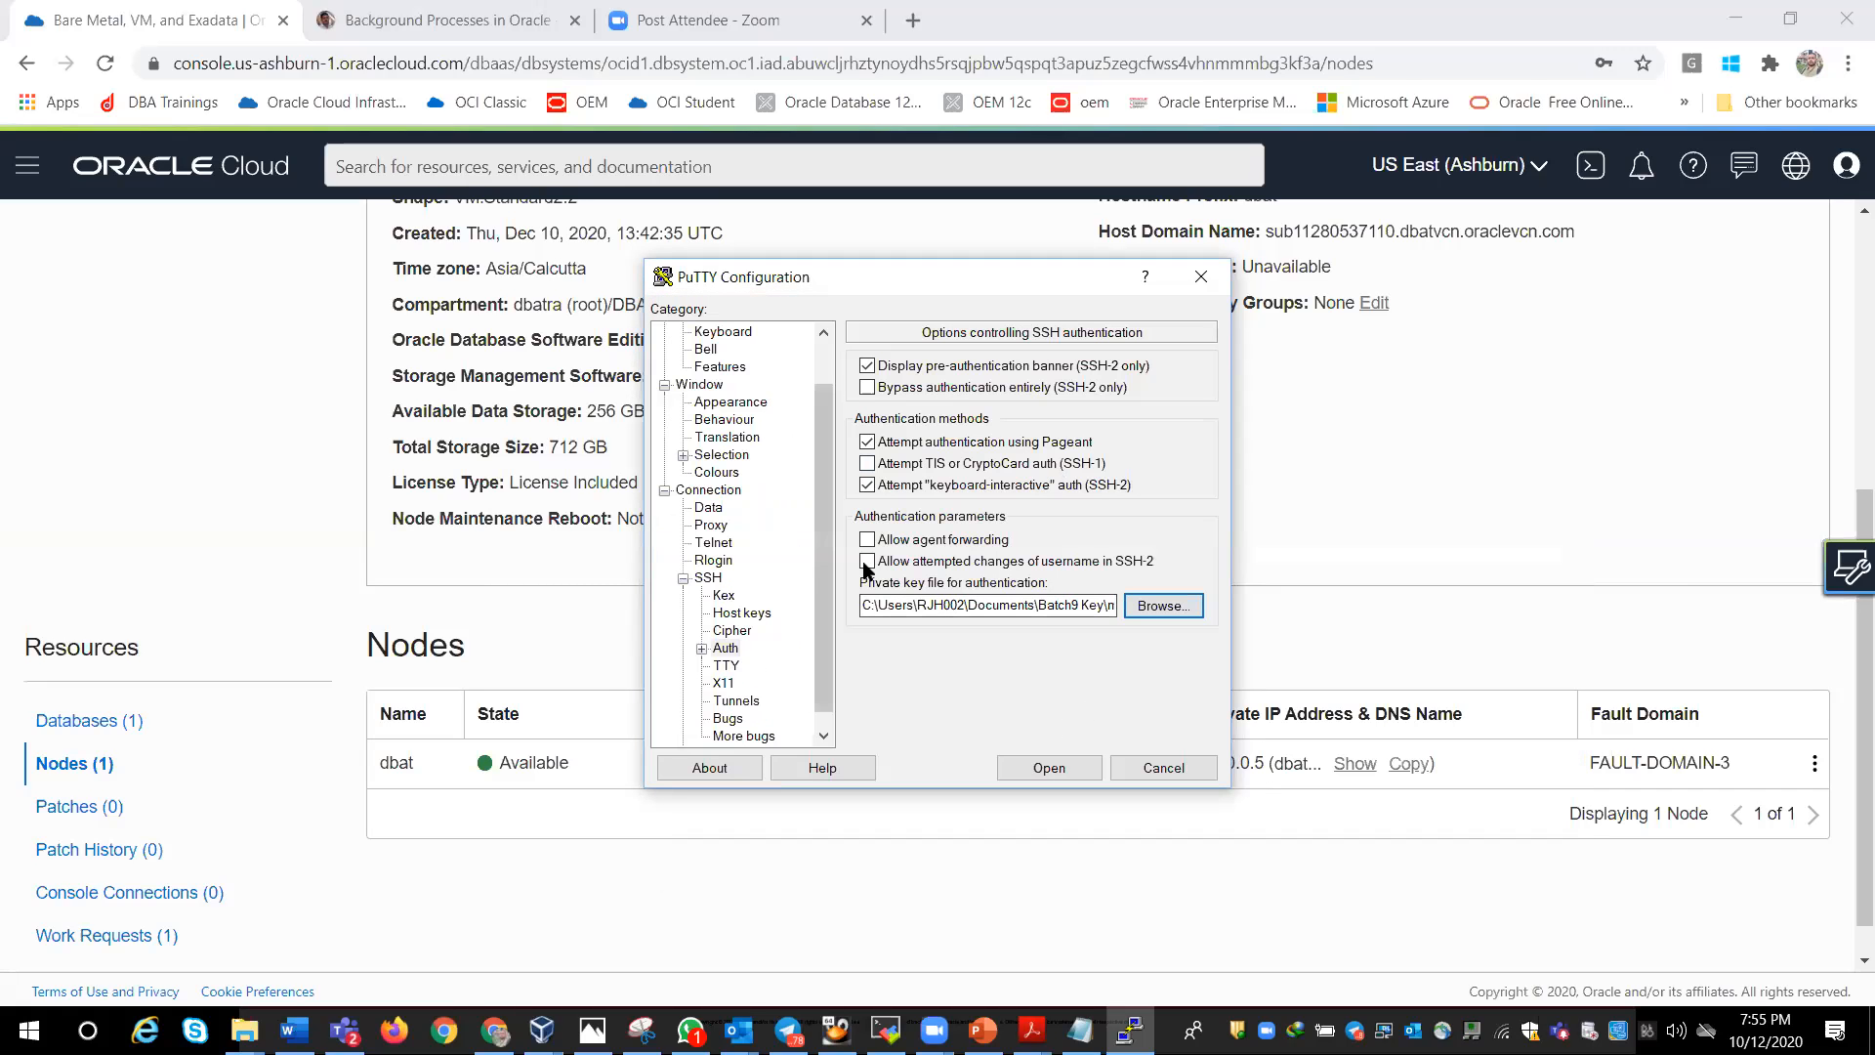
# Step: Save the DBAT21c session settings and open its SSH connection, trusting the server's host key
pyautogui.moveTo(830, 587); pyautogui.dragTo(830, 546)
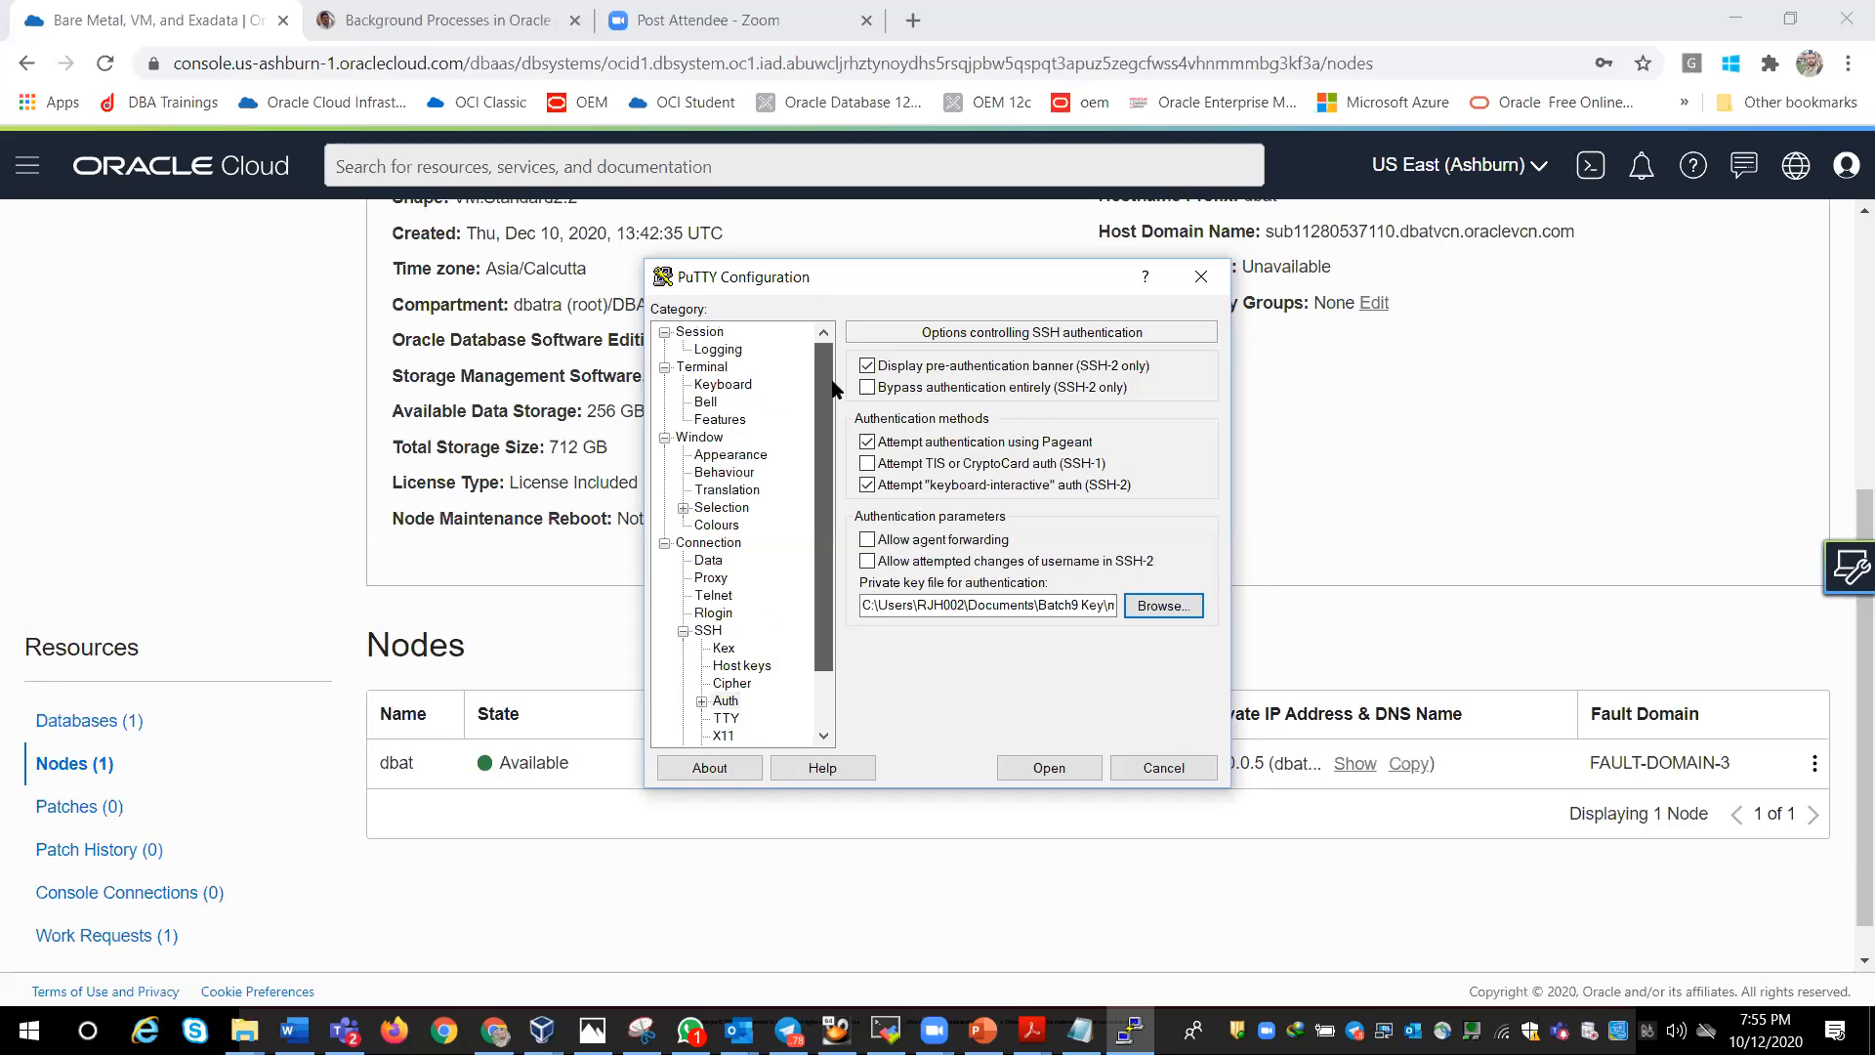
pyautogui.click(709, 334)
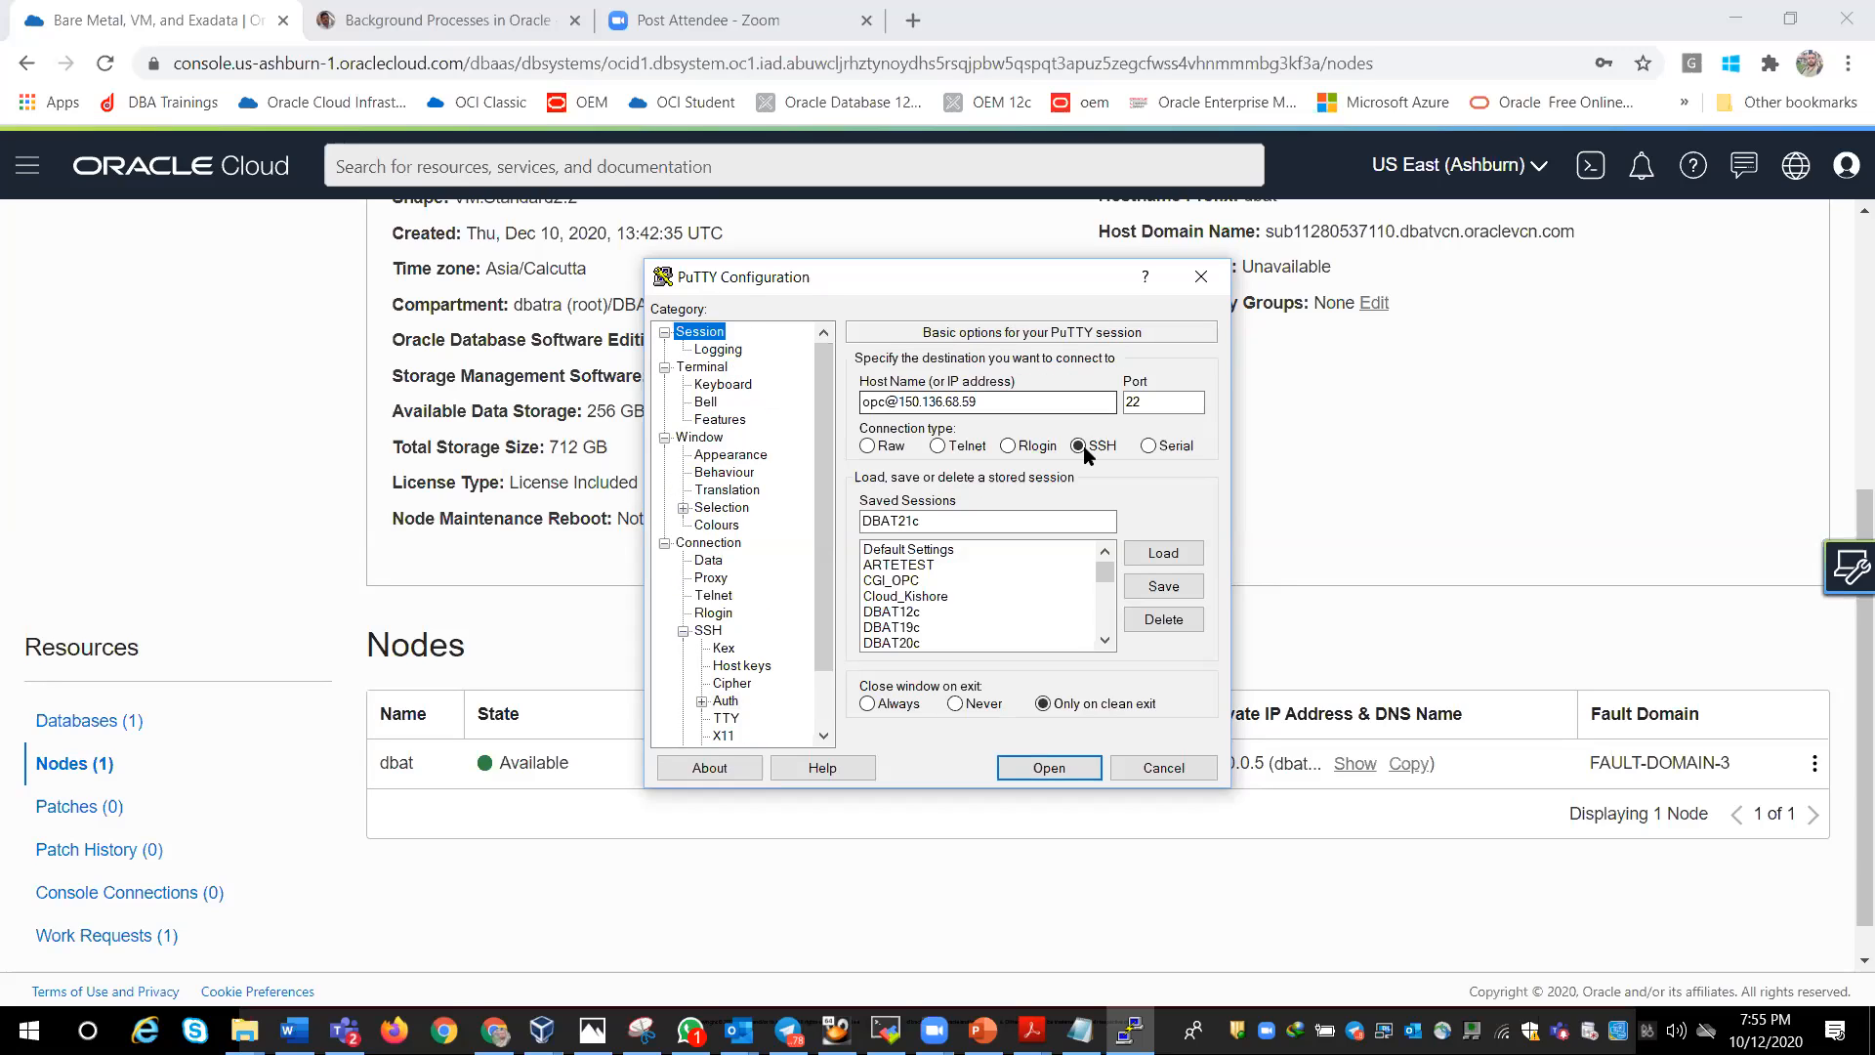
pyautogui.click(1165, 589)
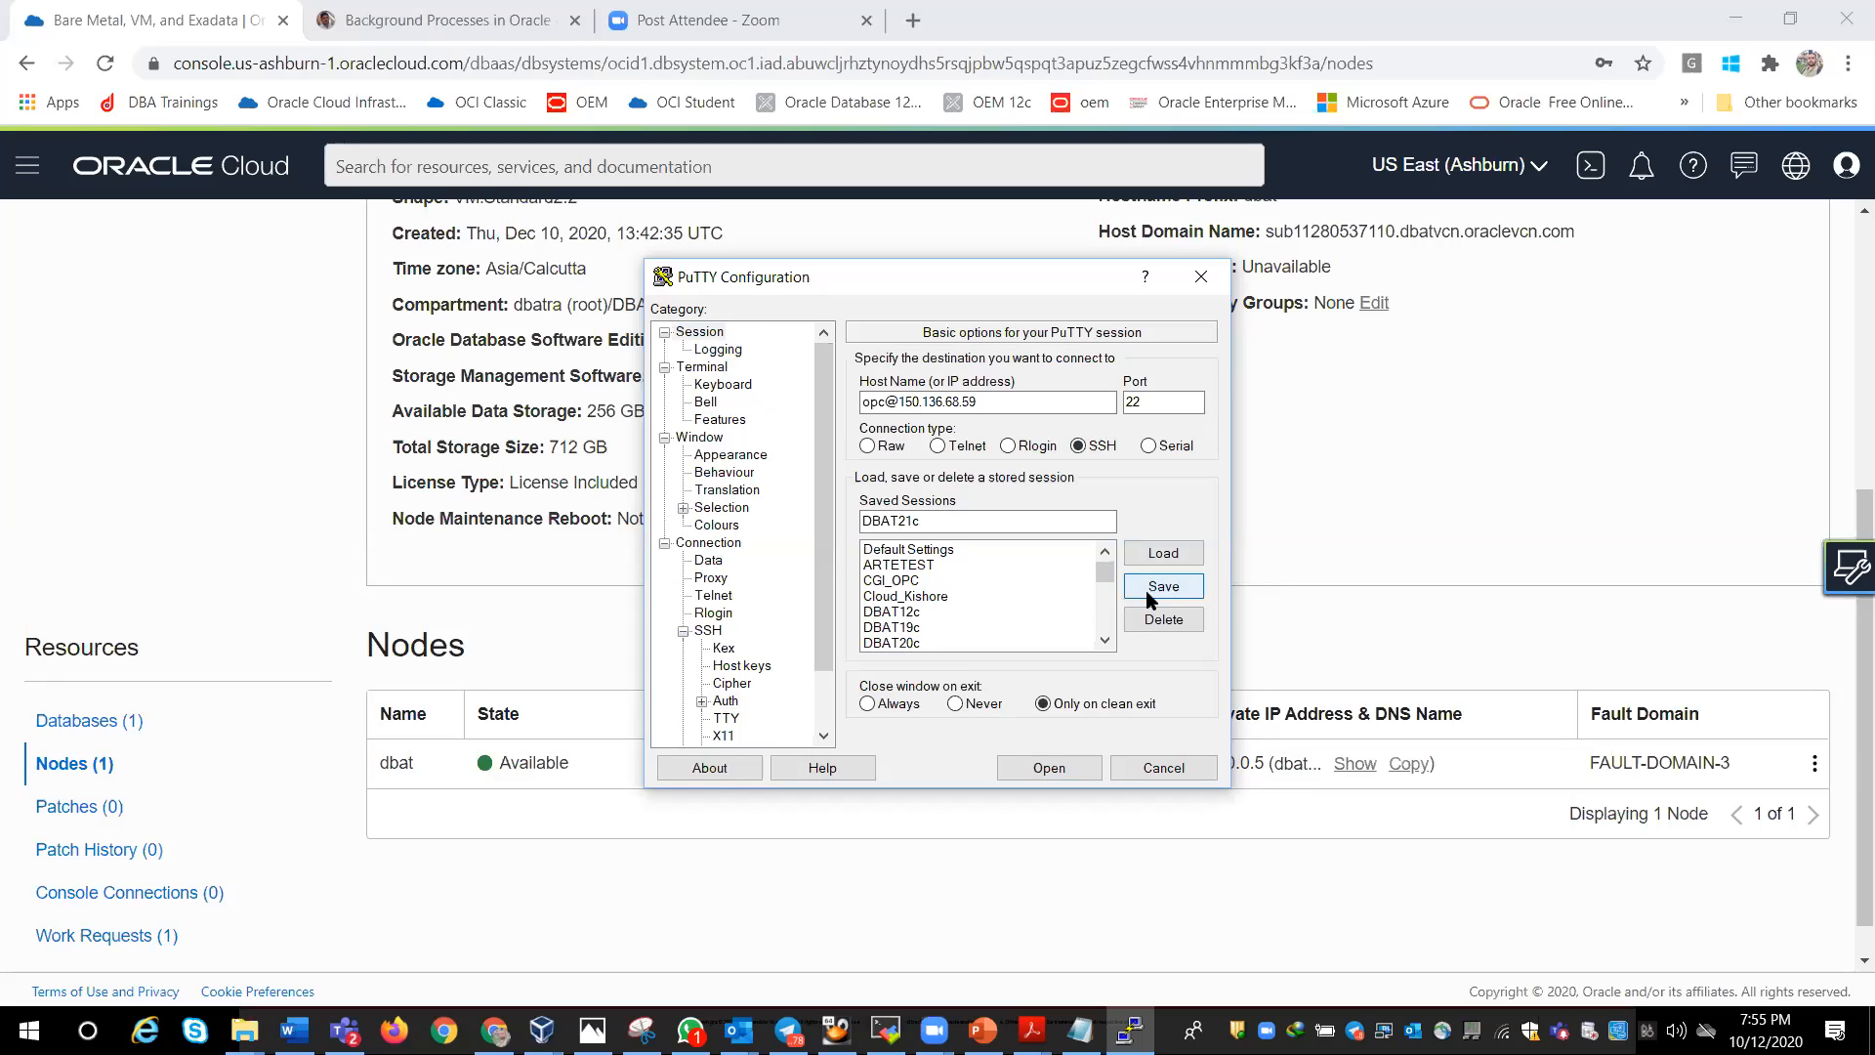
pyautogui.click(1031, 767)
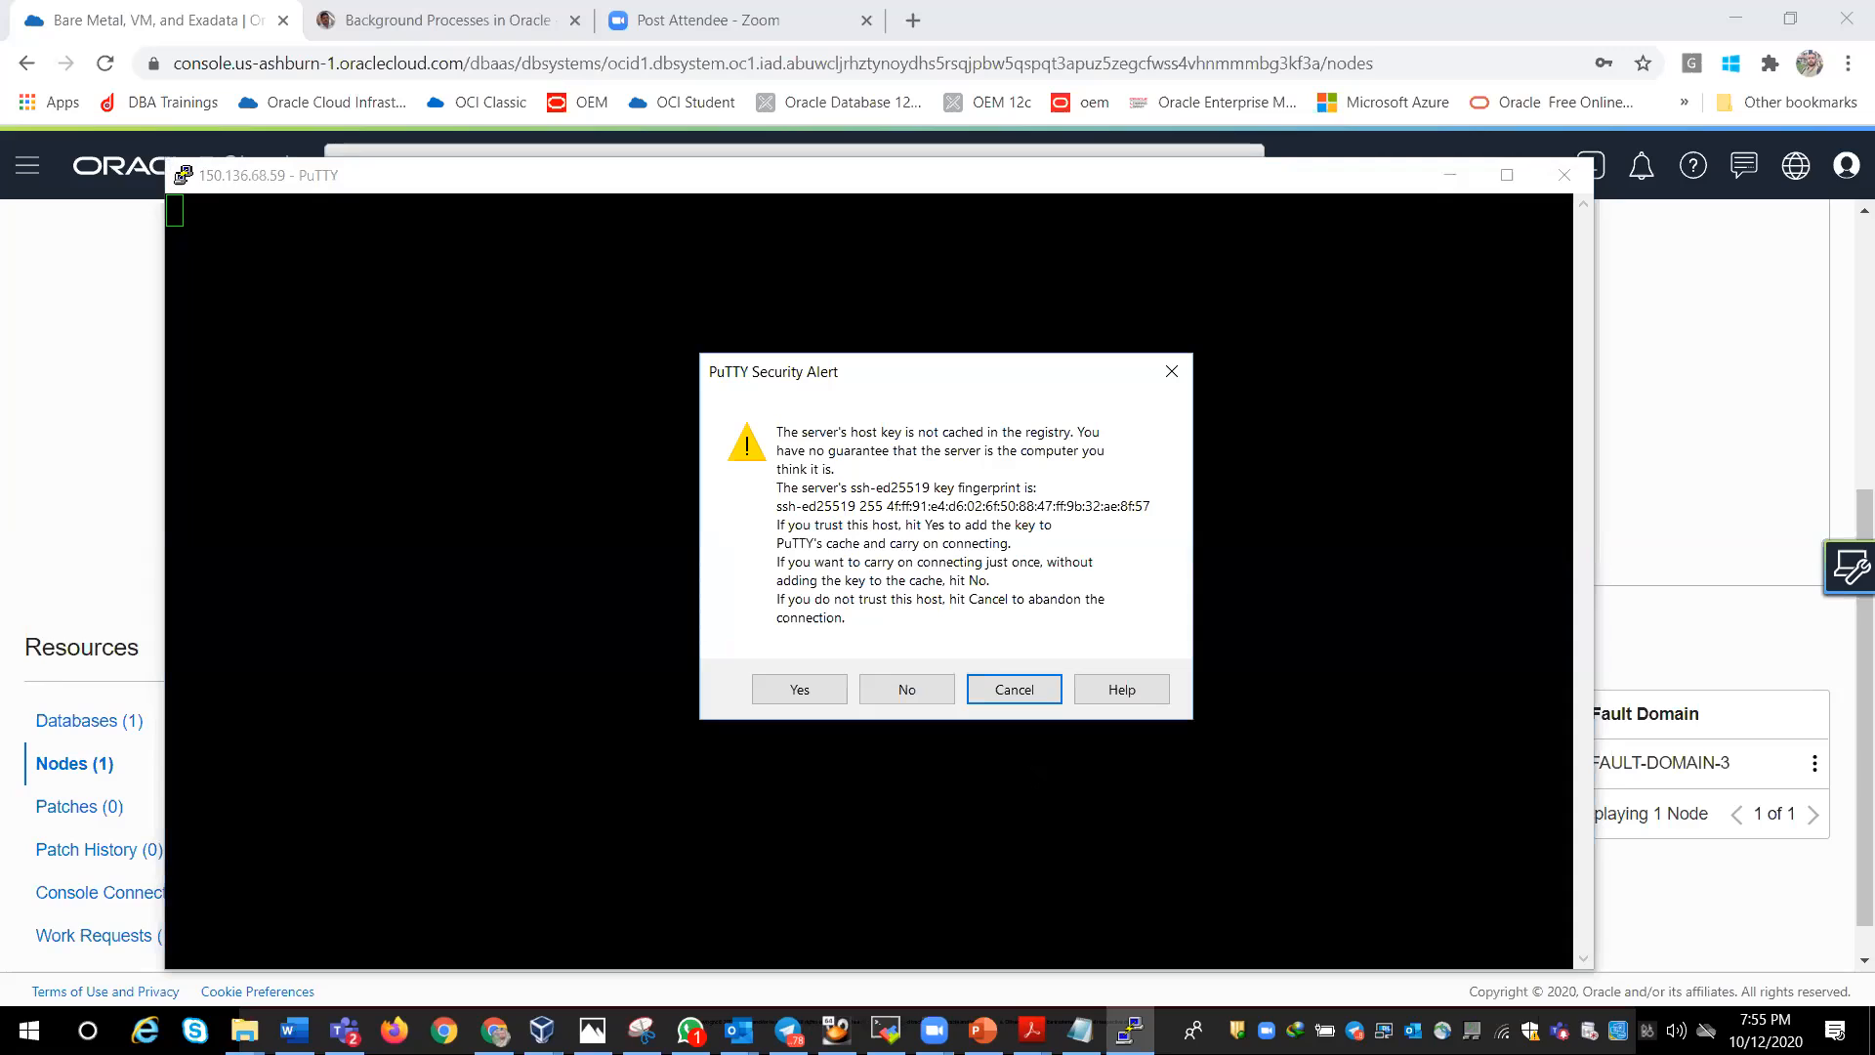
pyautogui.click(793, 693)
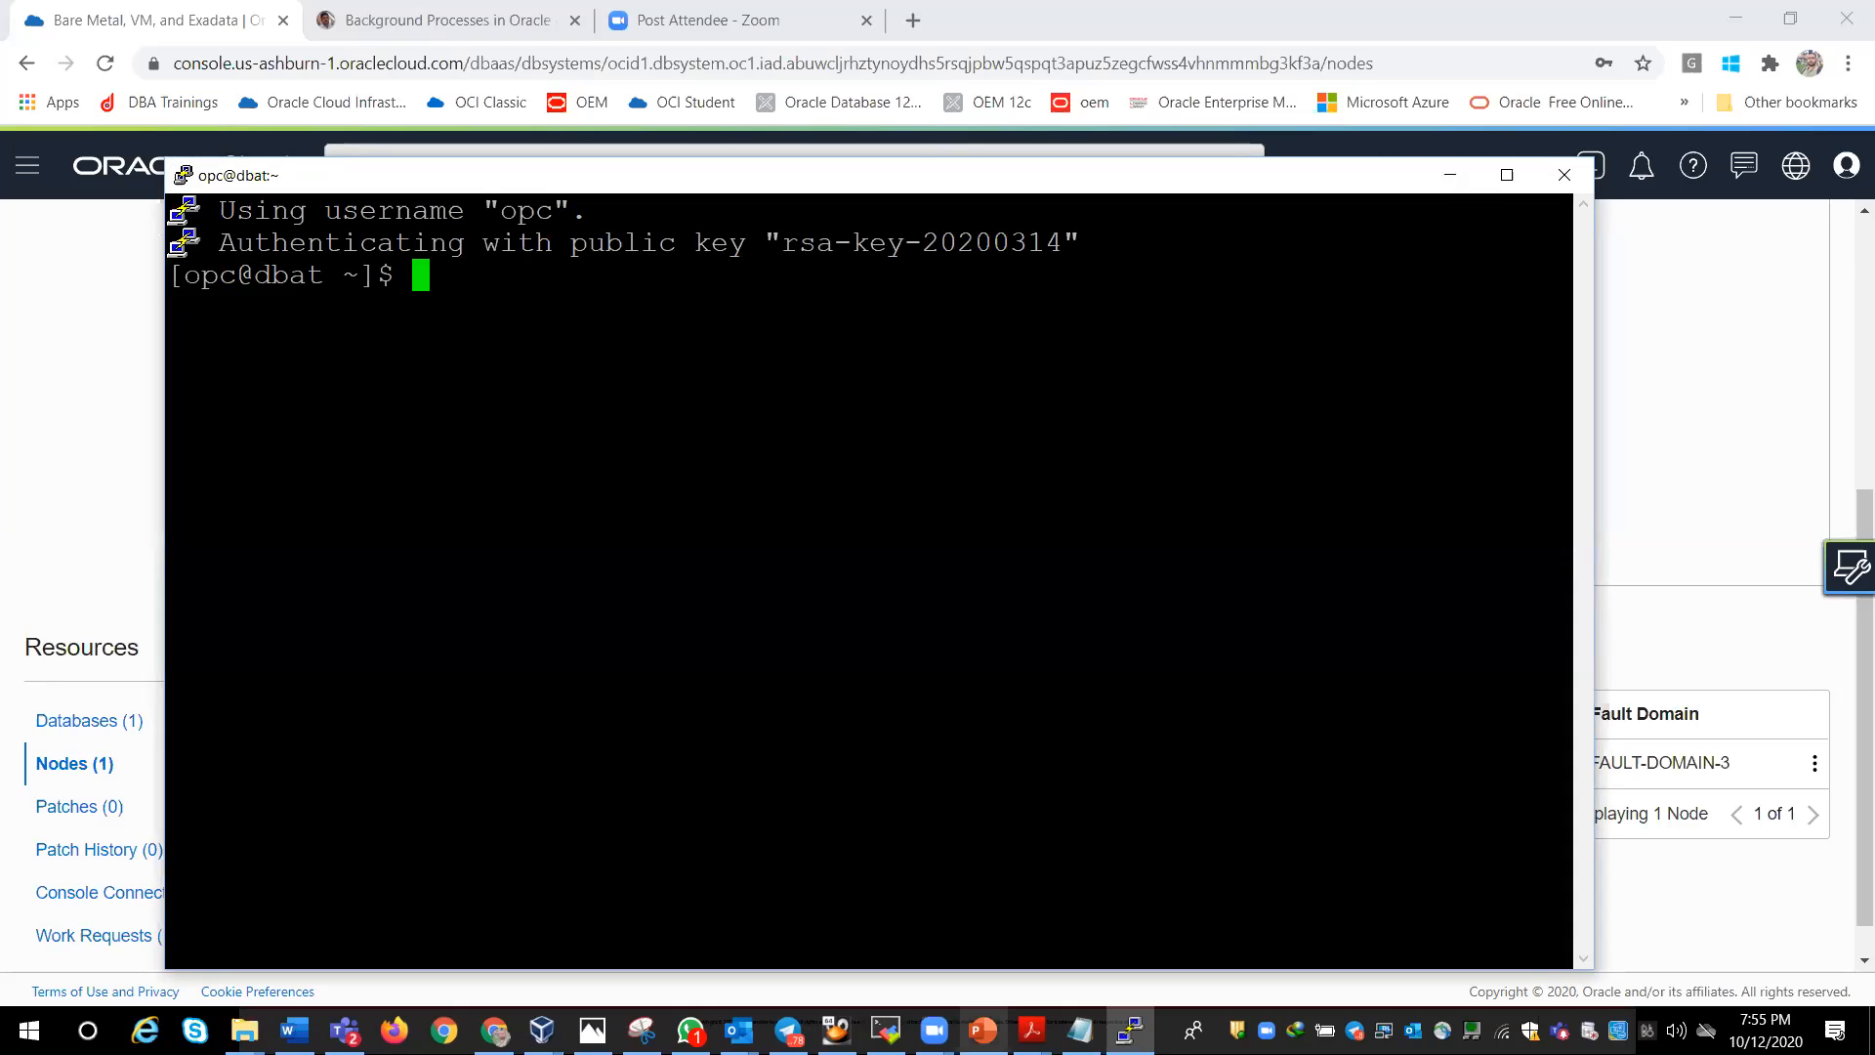
pyautogui.click(1080, 1030)
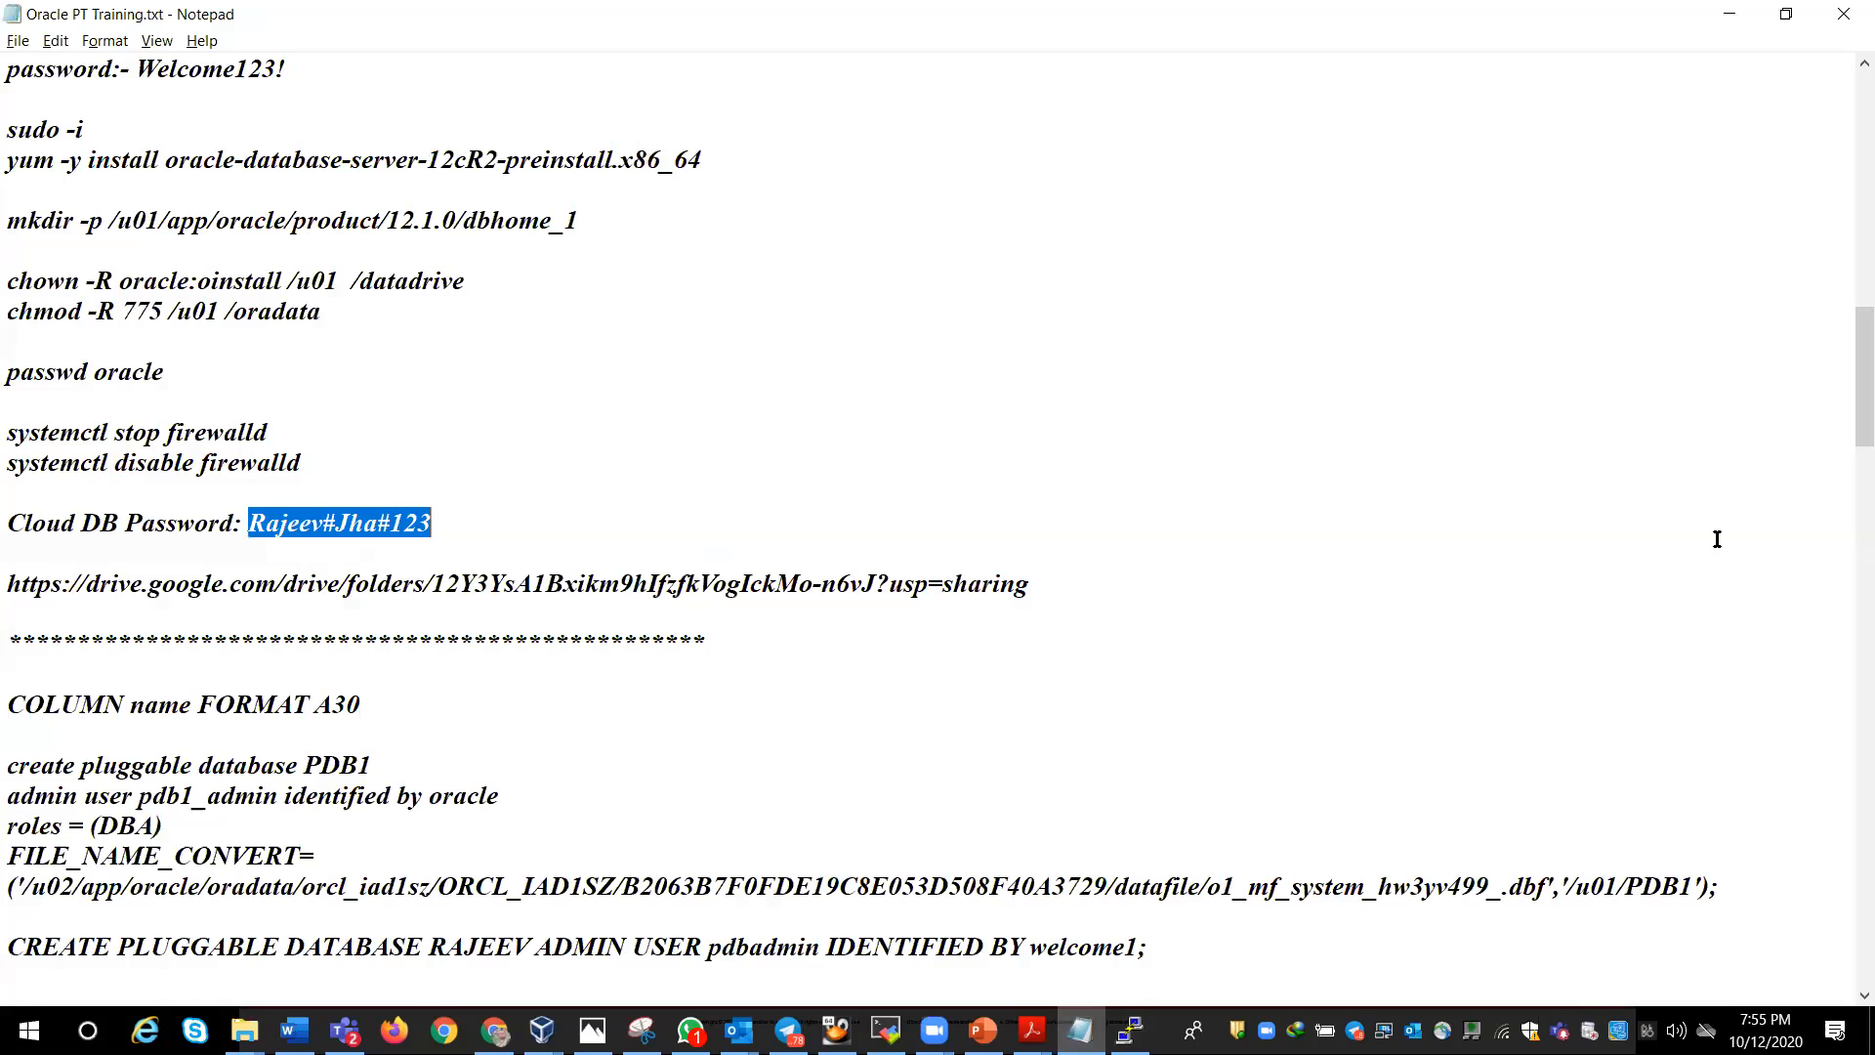
pyautogui.moveTo(1844, 331); pyautogui.dragTo(1848, 771)
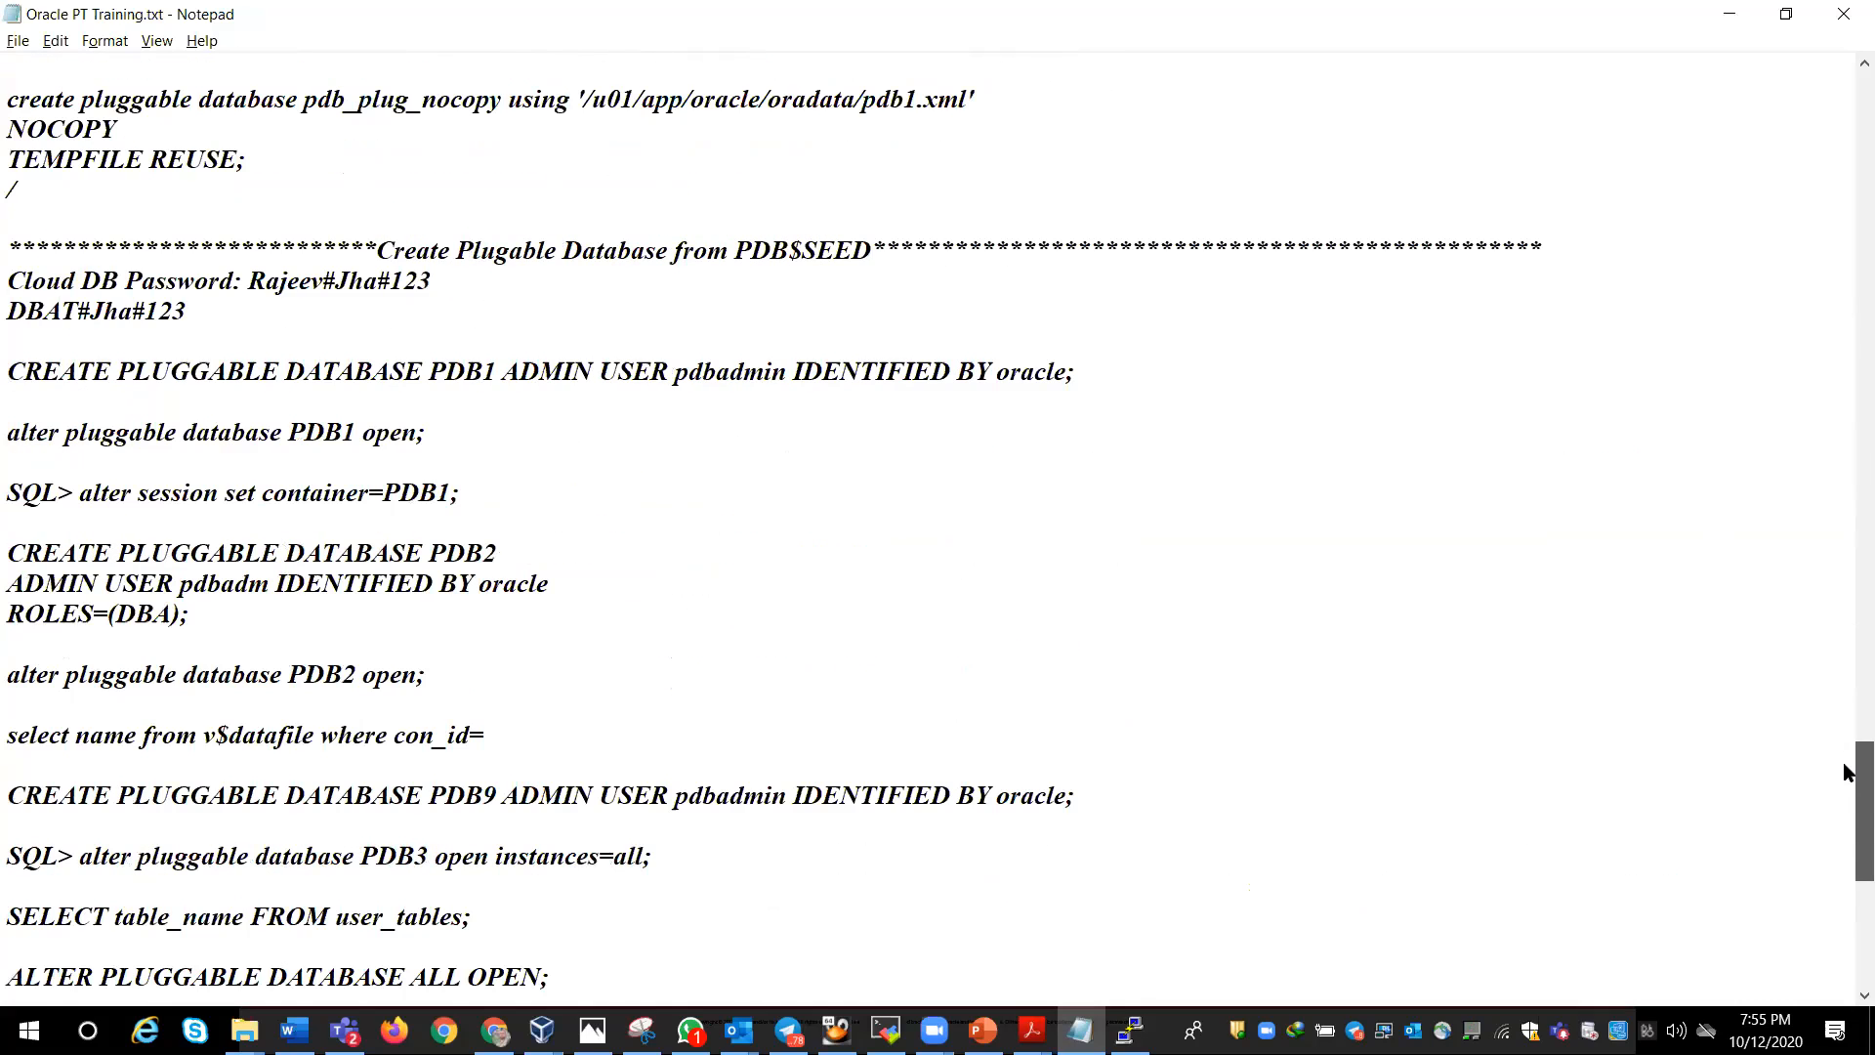
pyautogui.moveTo(1846, 772); pyautogui.dragTo(1847, 900)
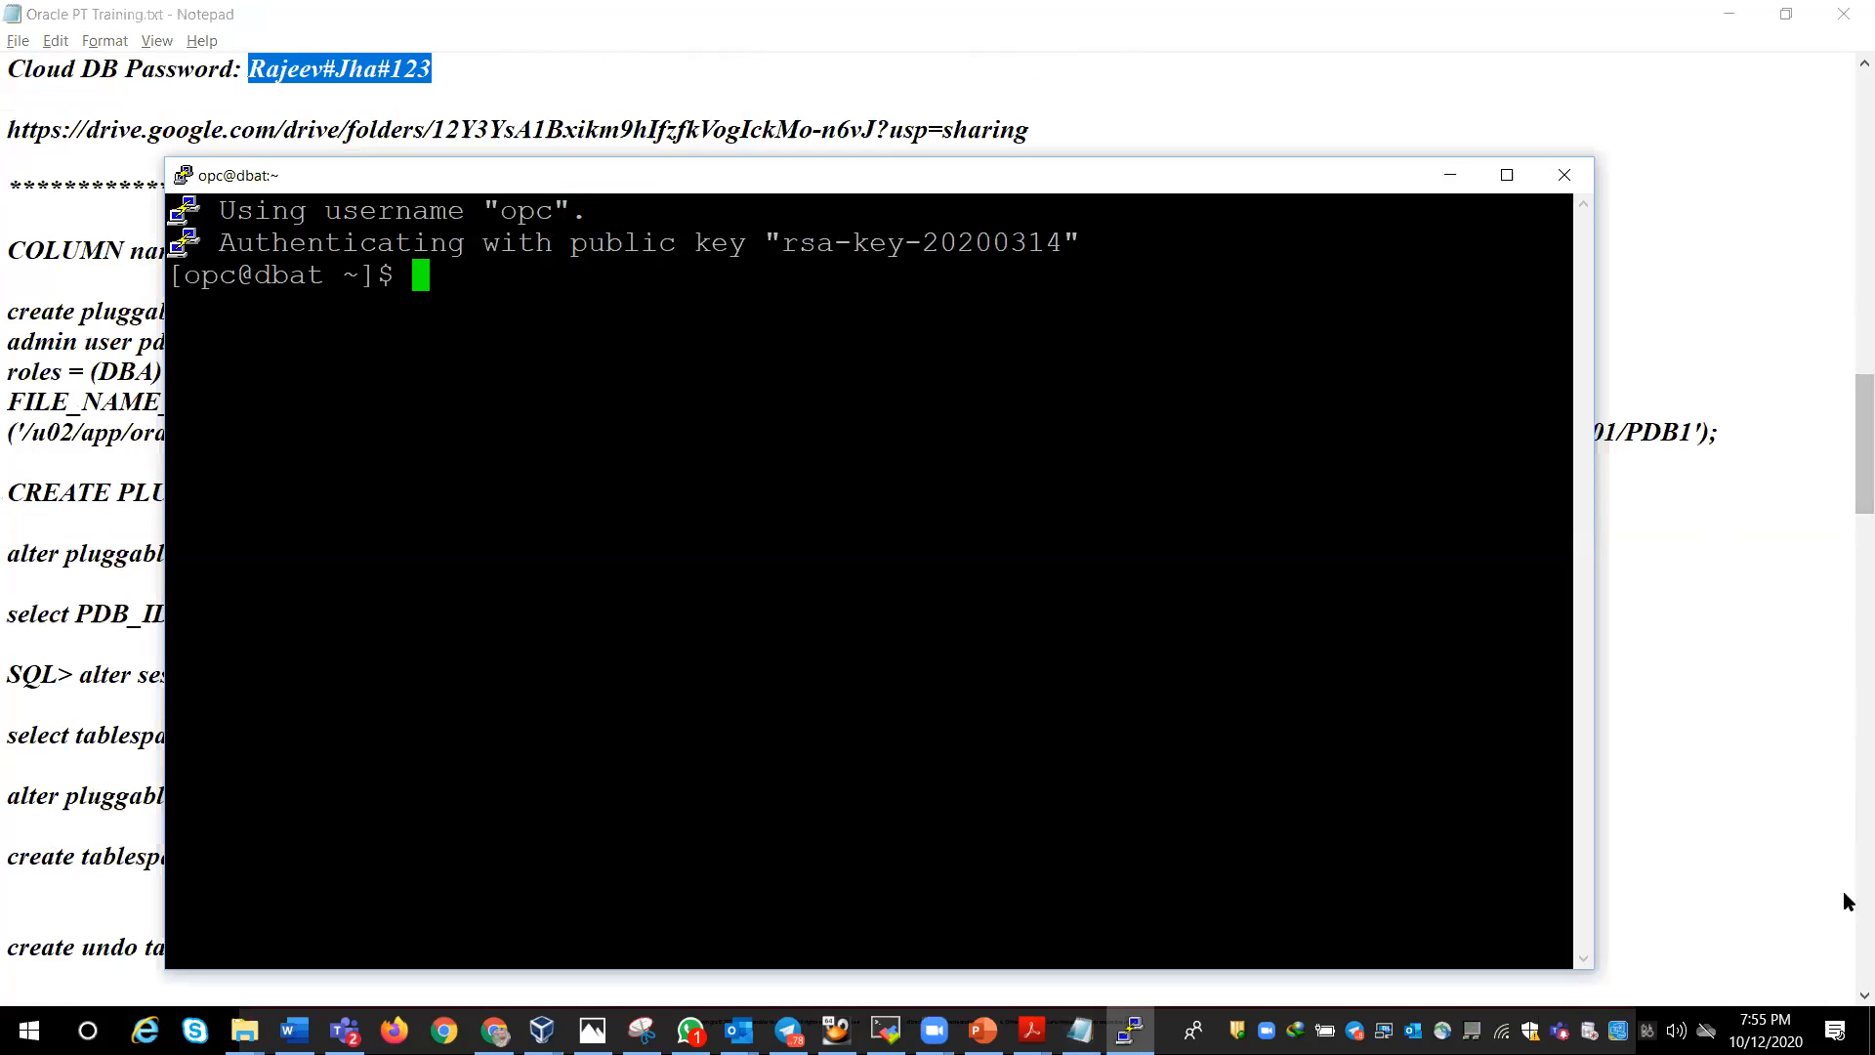
# Step: Switch from the opc user to the oracle user on the dbat node with sudo su - oracle
pyautogui.write('sudo su - r')
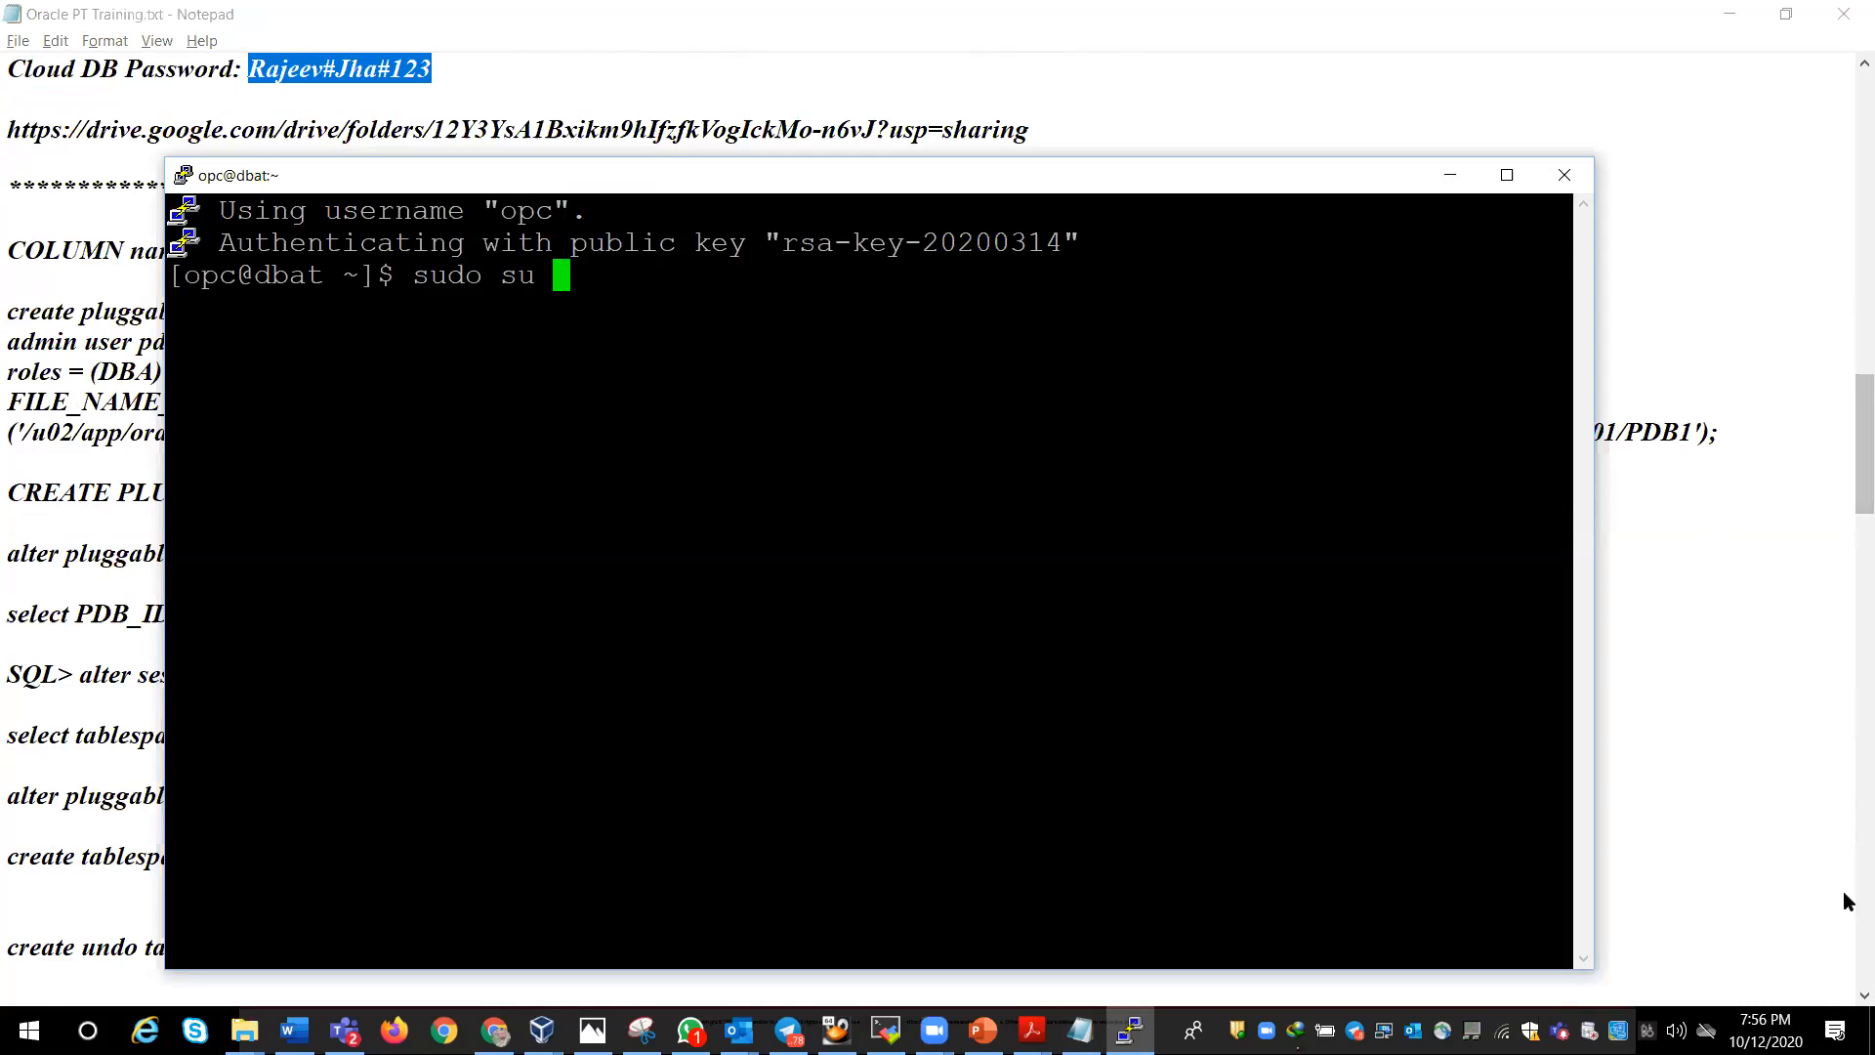
pyautogui.press('Left')
pyautogui.write('o')
pyautogui.press('Right')
pyautogui.write('acle')
pyautogui.press('Return')
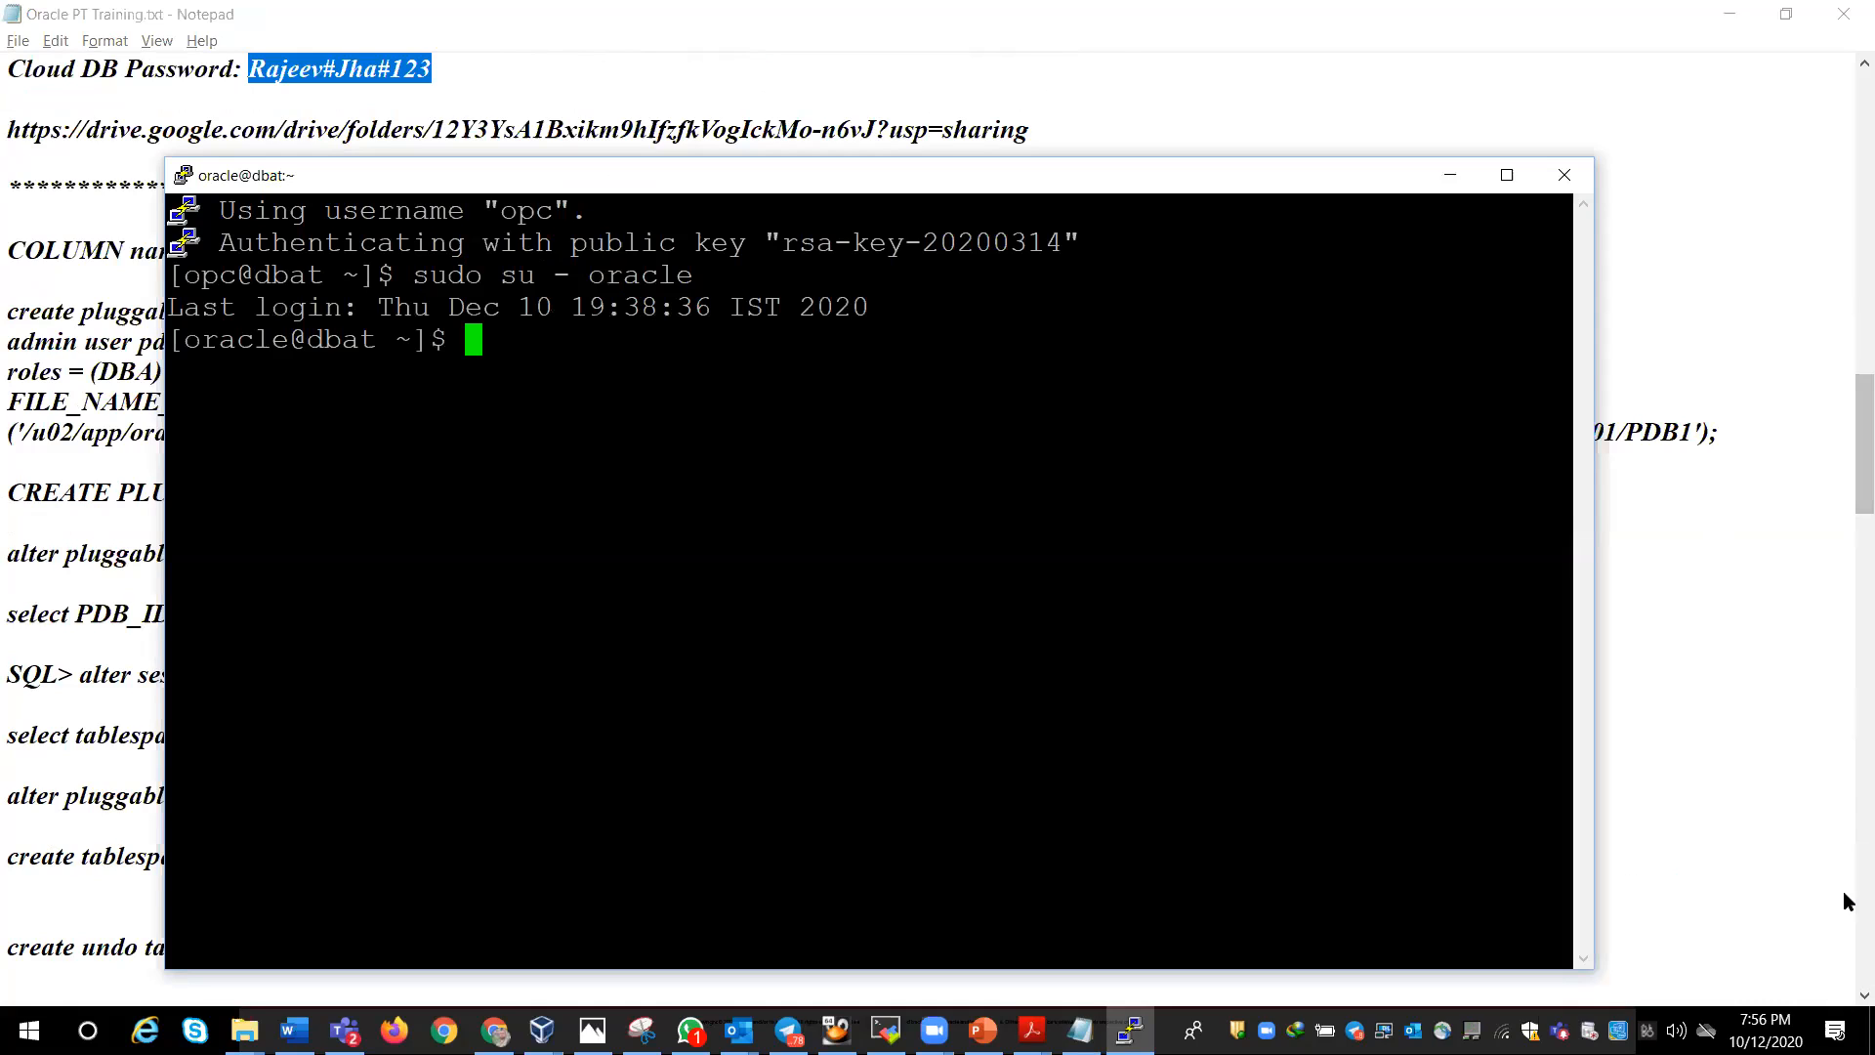
# Step: Connect to the database with sqlplus / as sysdba and check the edition and release in the connection banner
pyautogui.write('sqlplu')
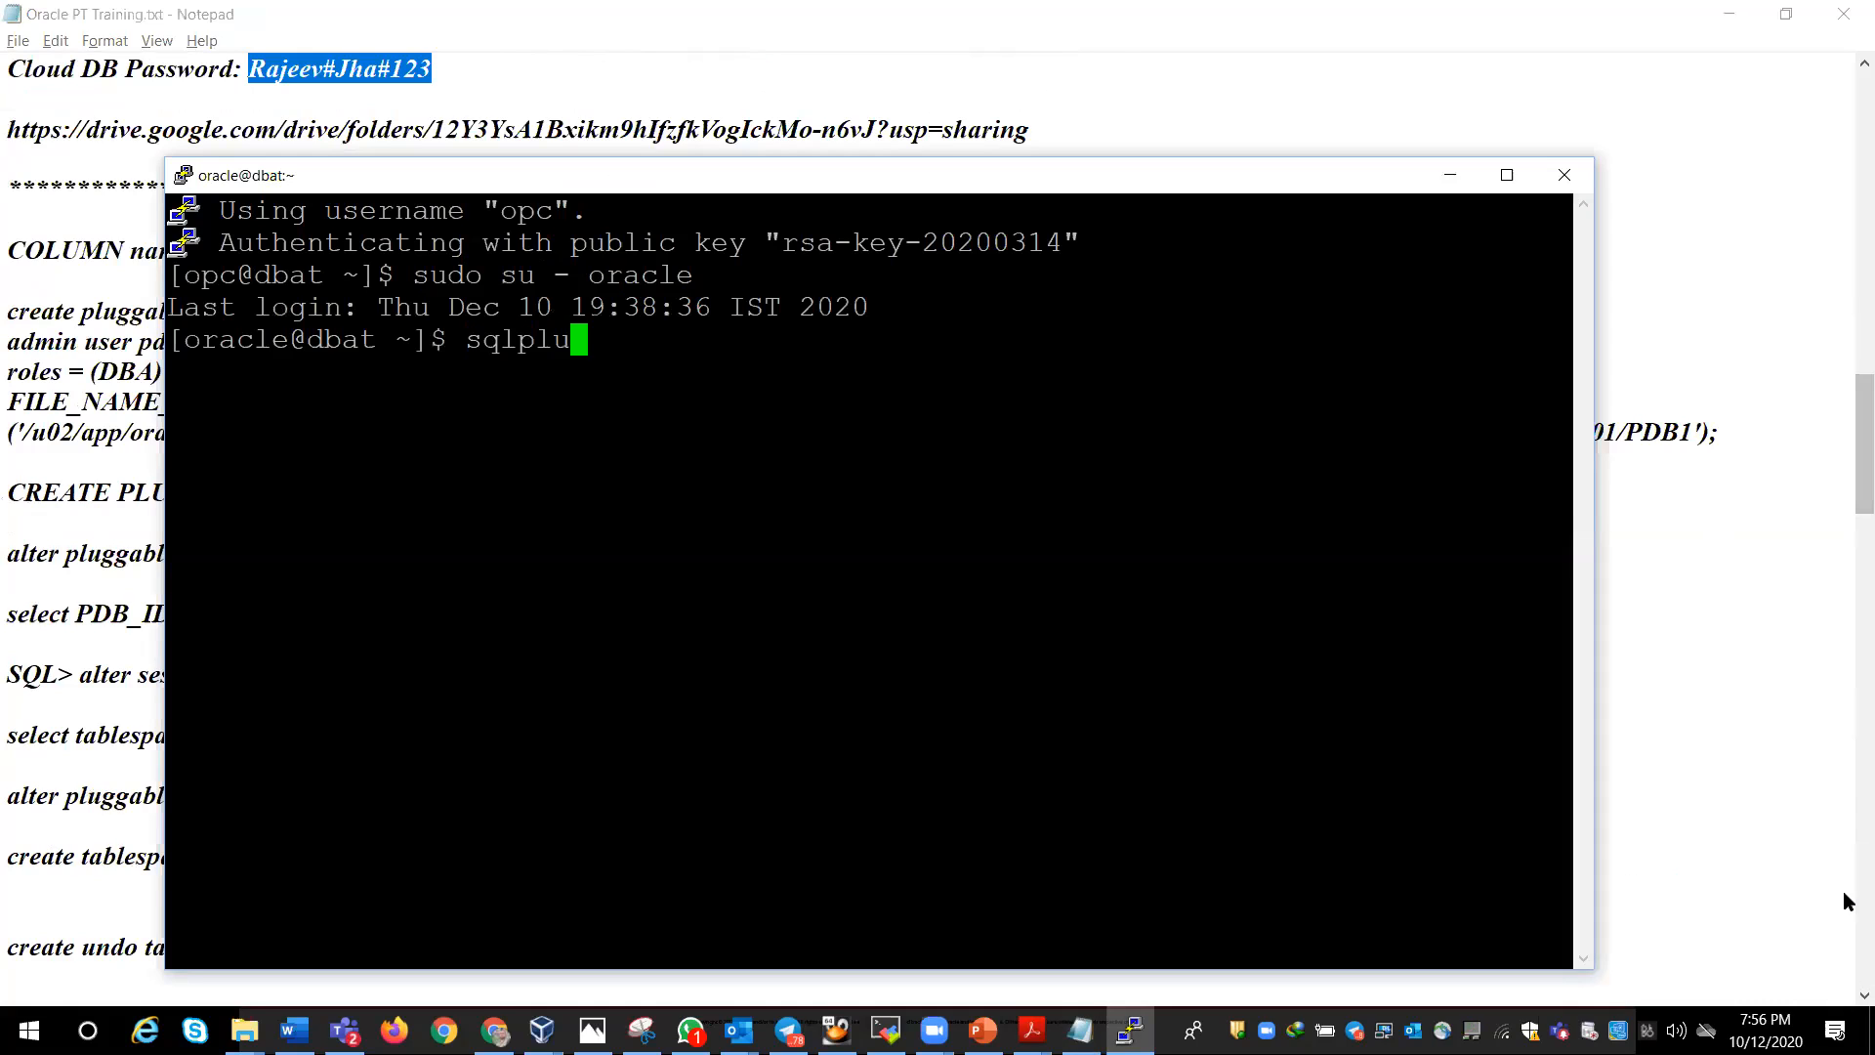
pyautogui.write('s / as sysdba')
pyautogui.press('Return')
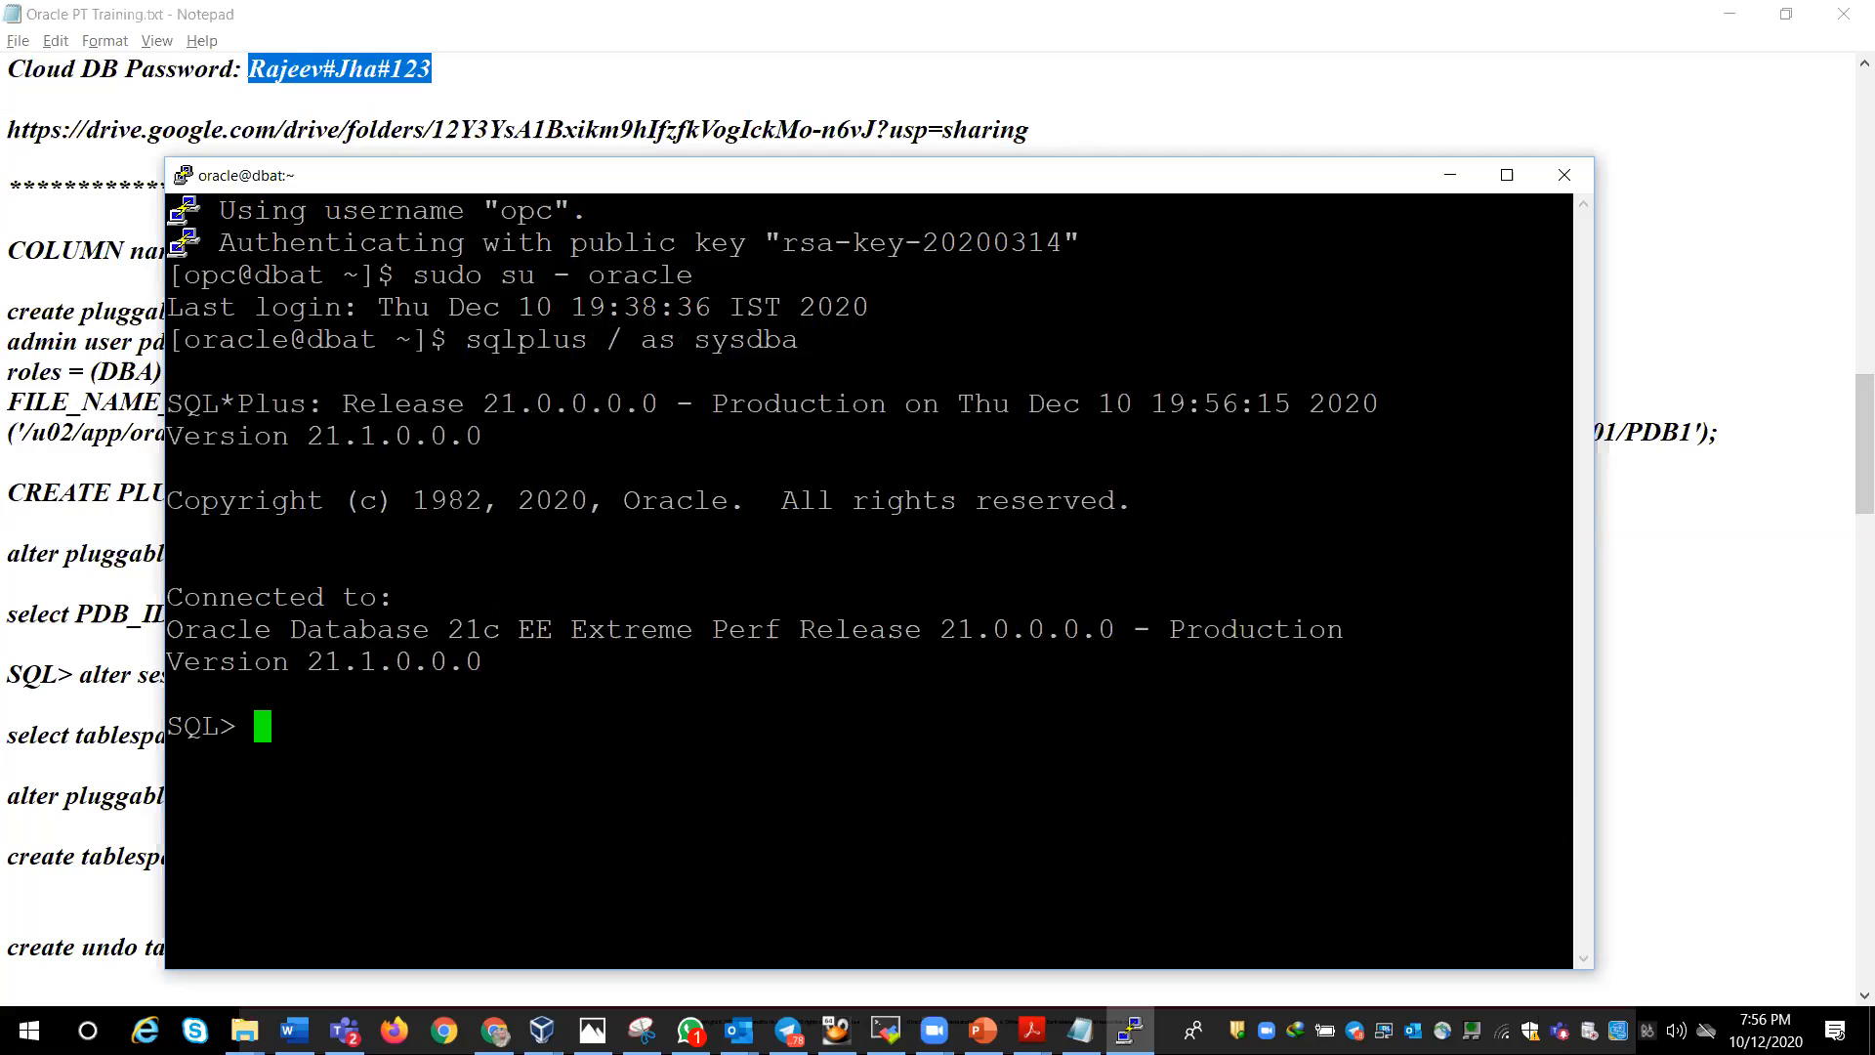
pyautogui.moveTo(518, 630); pyautogui.dragTo(896, 633)
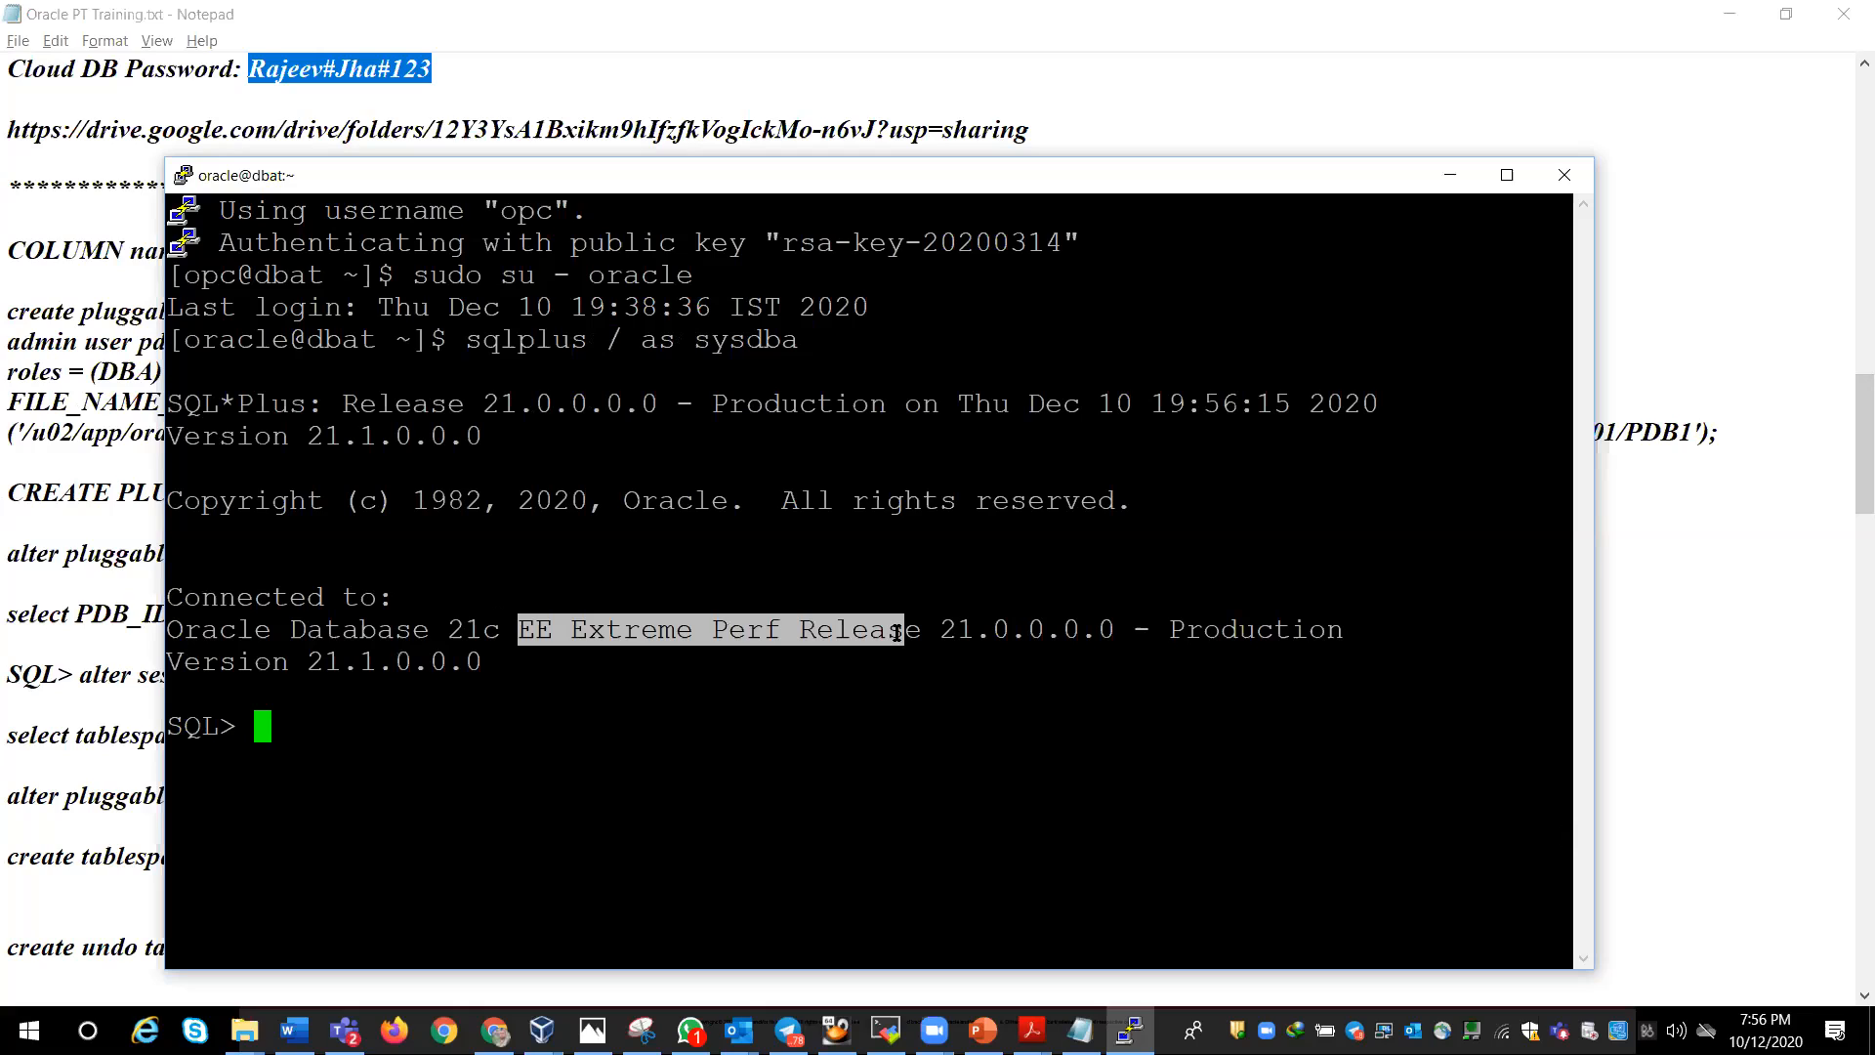
pyautogui.click(908, 695)
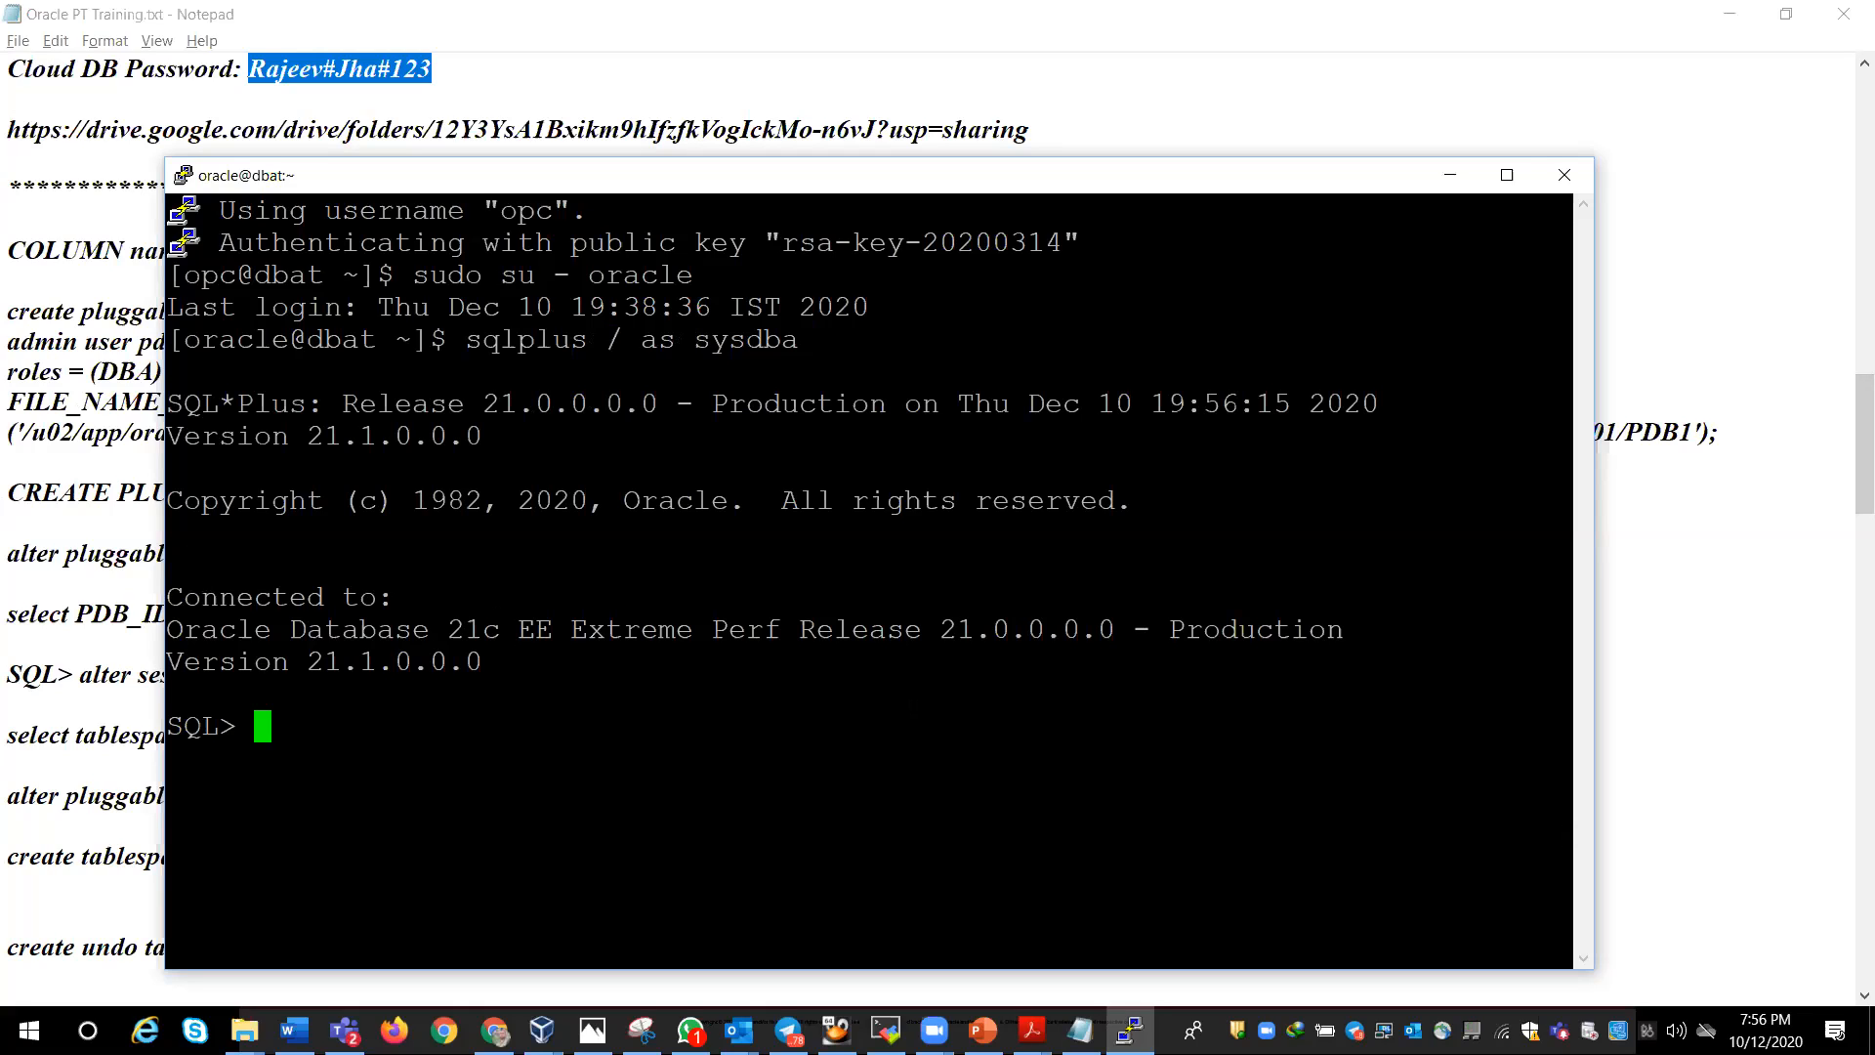
# Step: Query the database name and open mode with select name, open_mode from v$database;
pyautogui.write('sele')
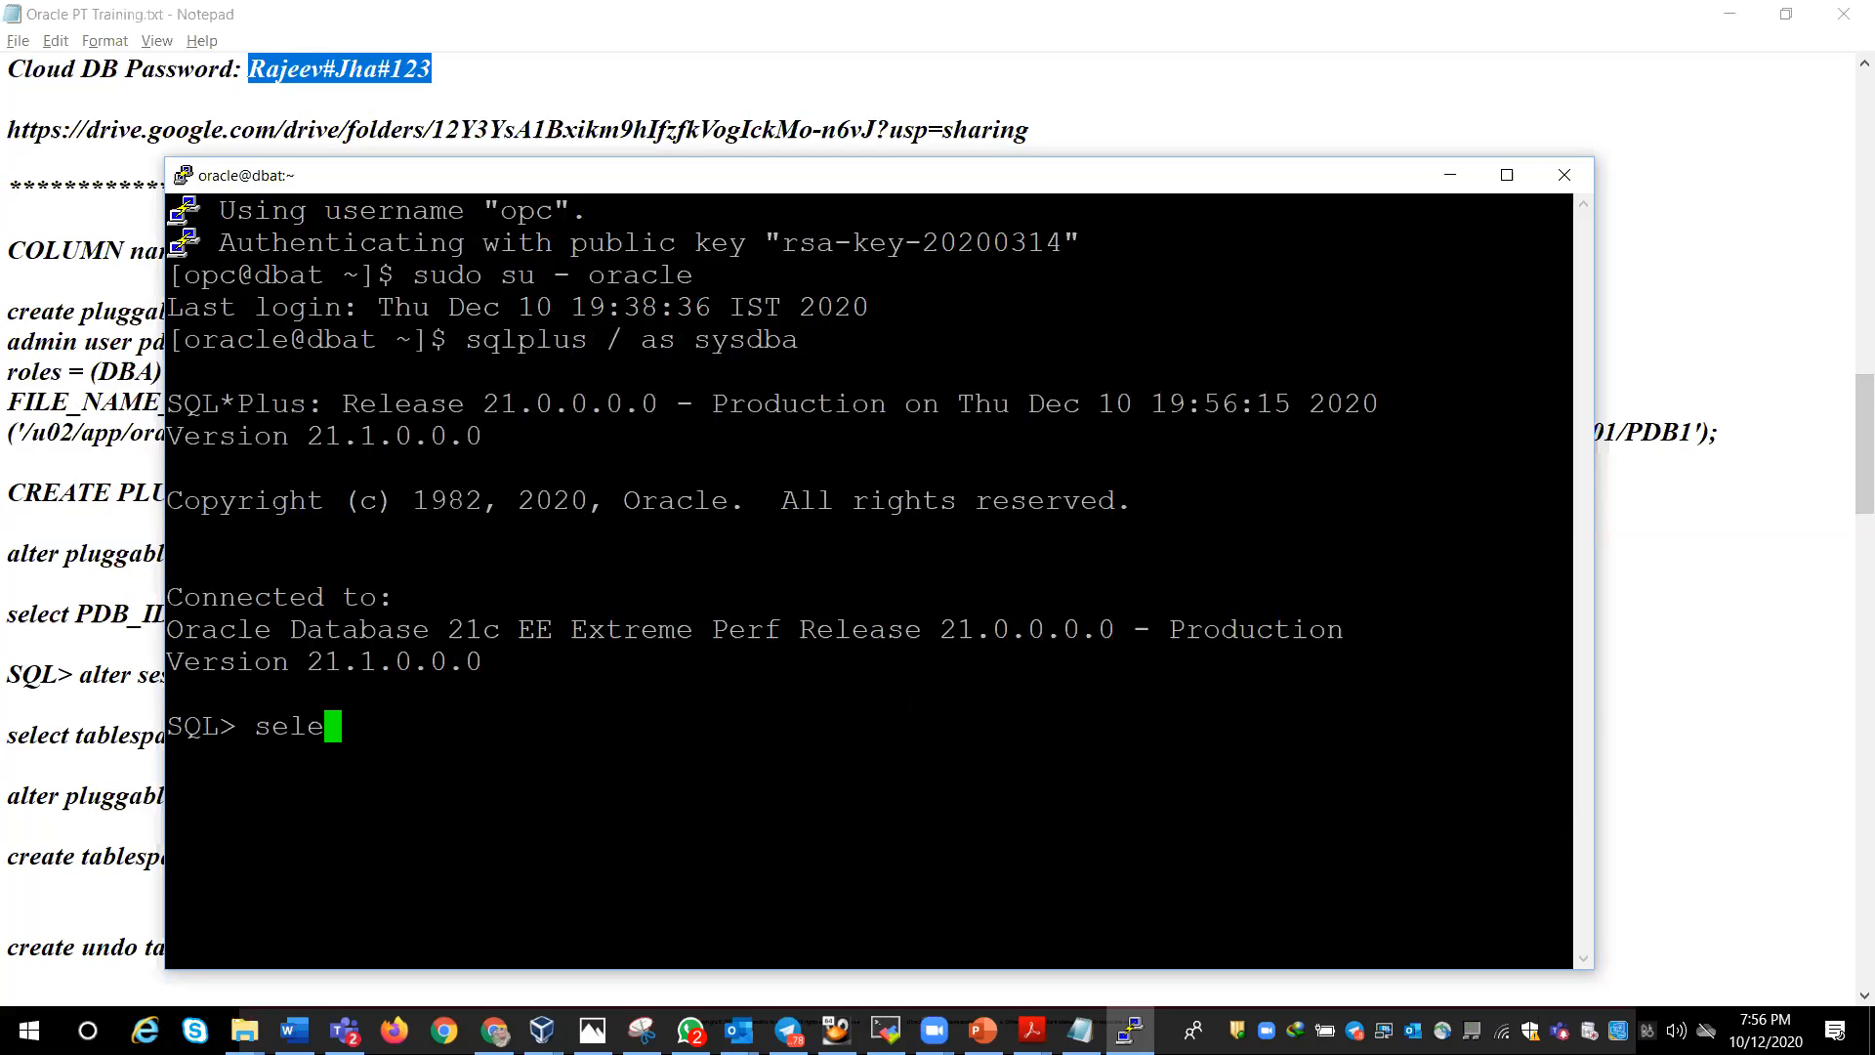
pyautogui.write('ct name')
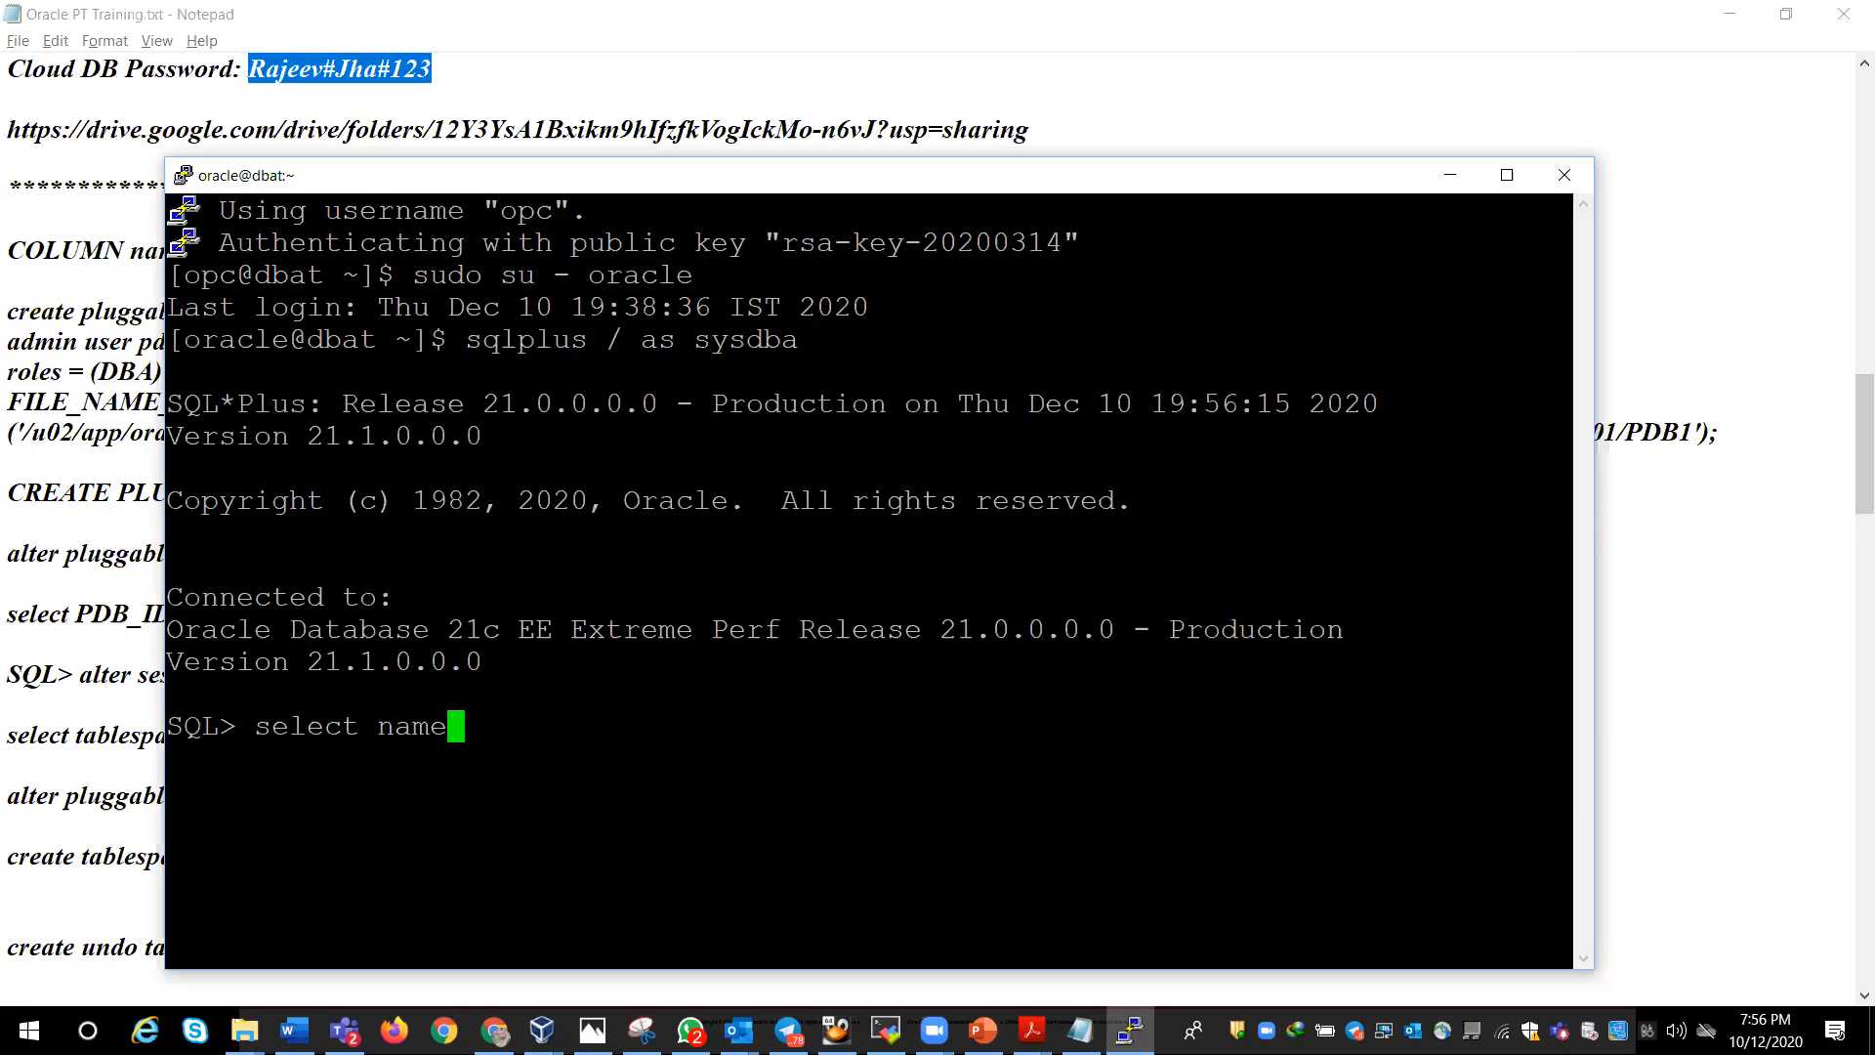
pyautogui.click(1731, 16)
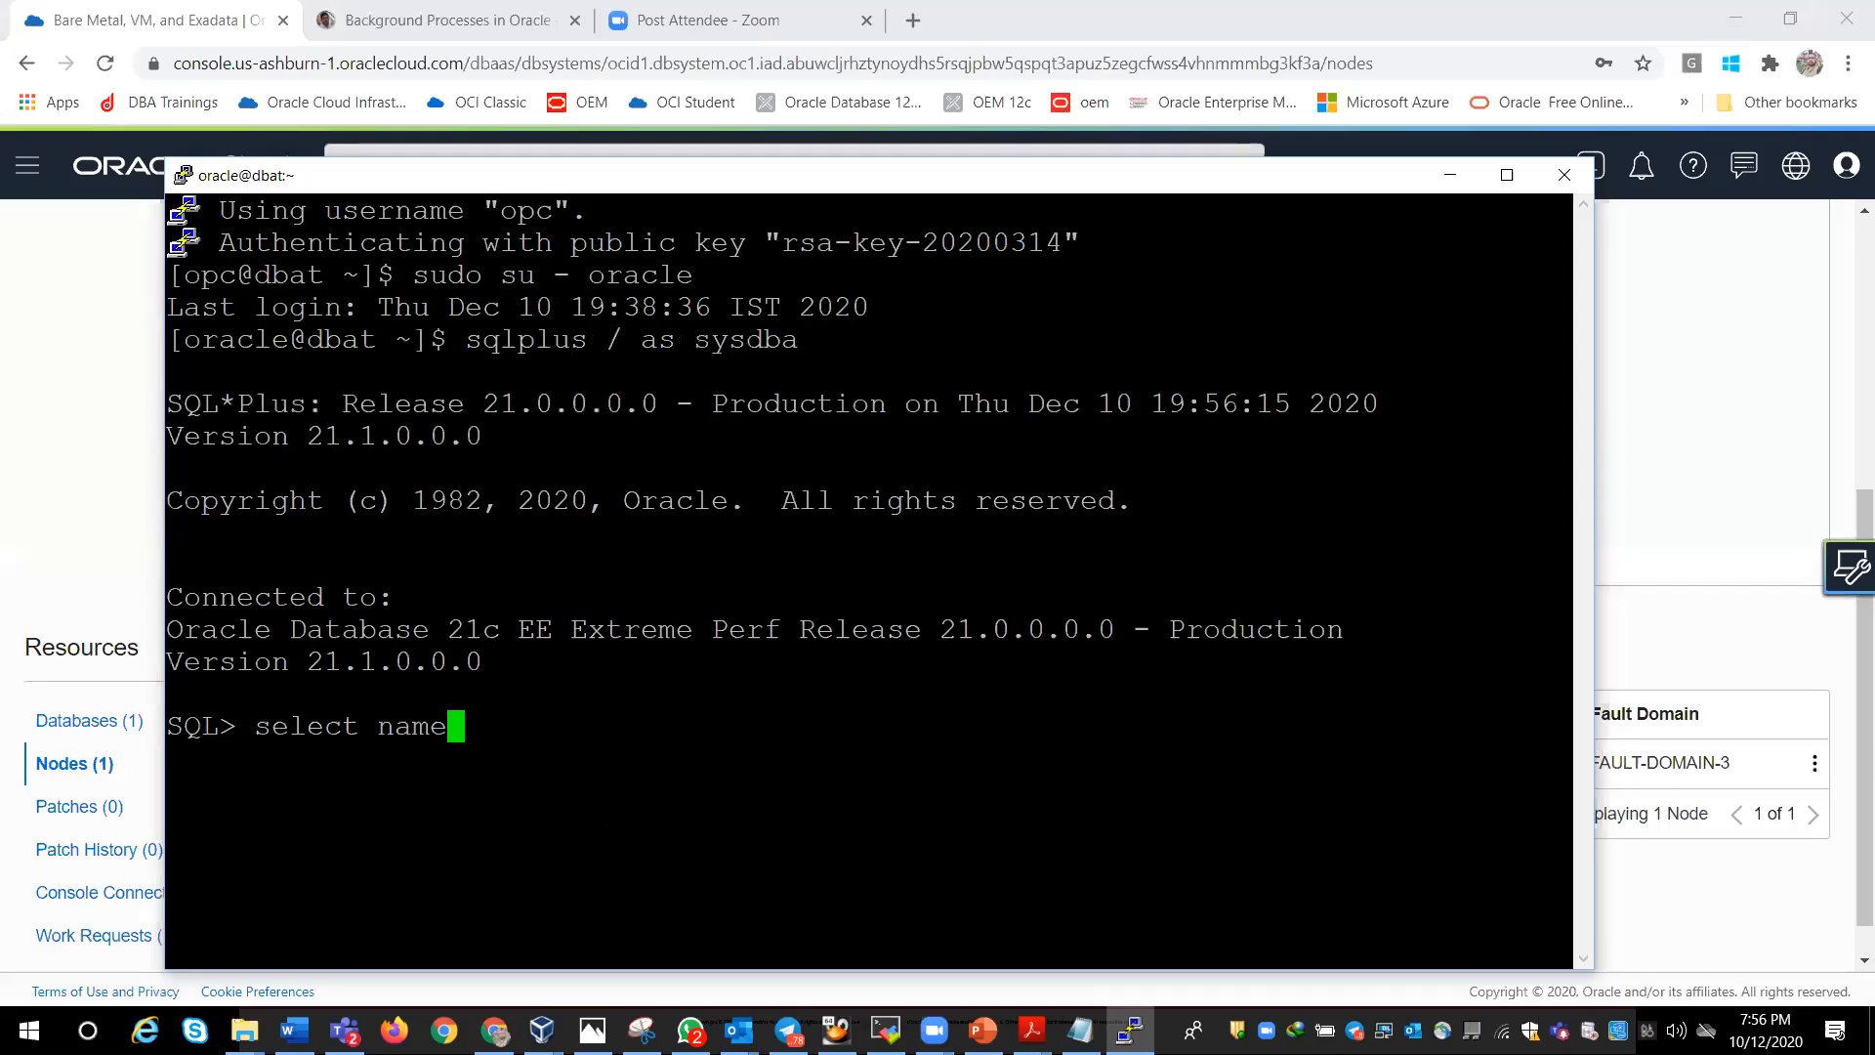
pyautogui.write(', ope')
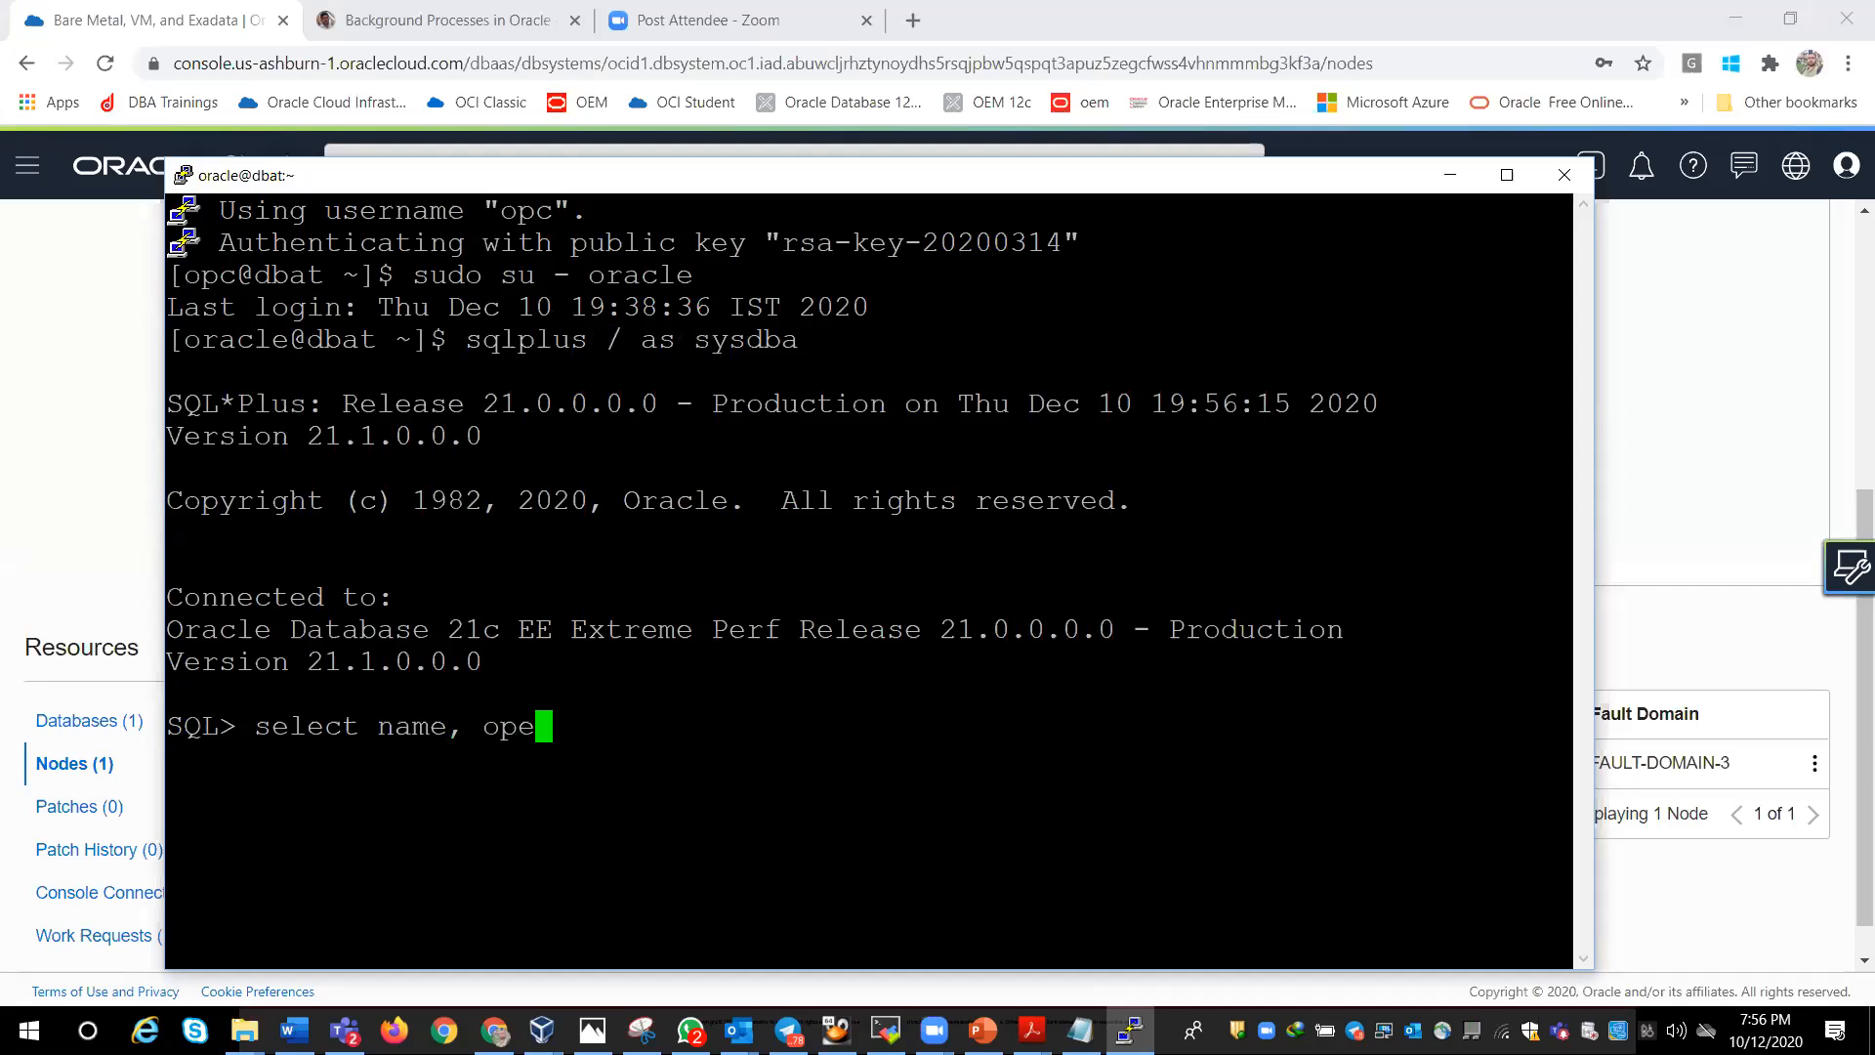
pyautogui.write('n_mode from v')
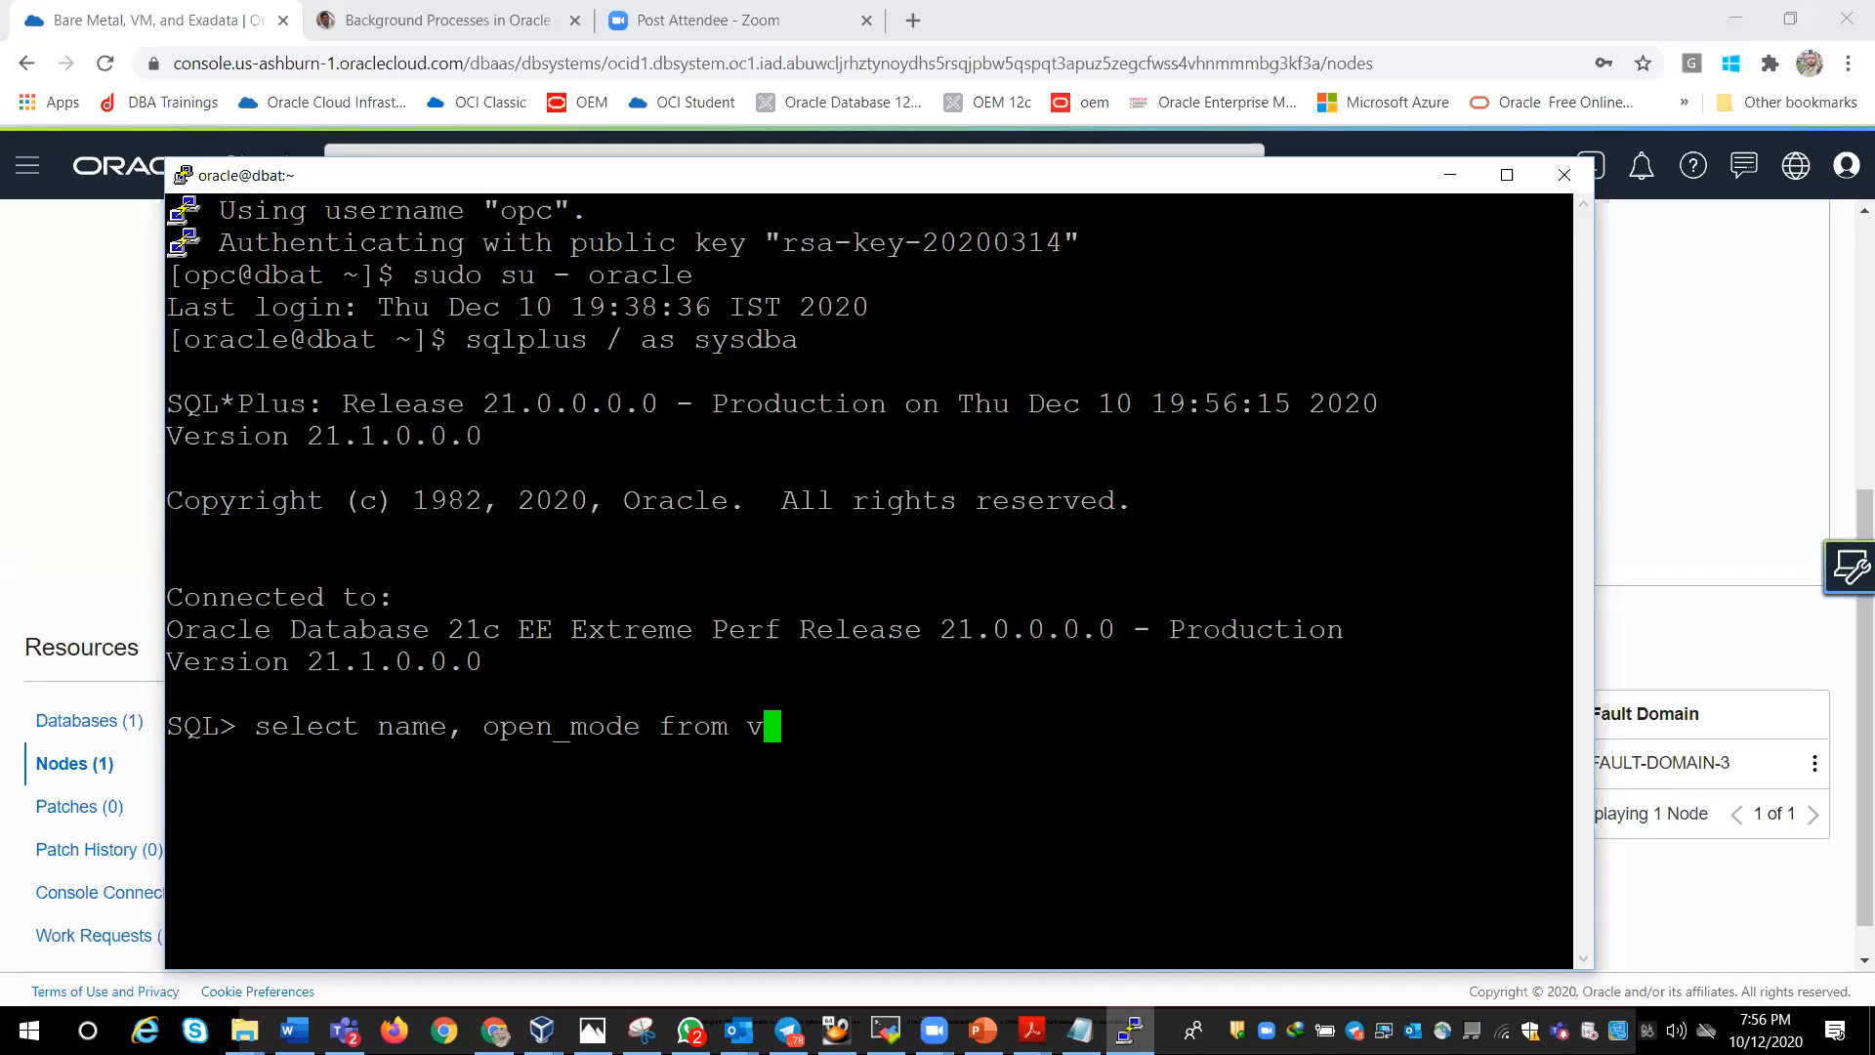
pyautogui.write('$database;')
pyautogui.press('Return')
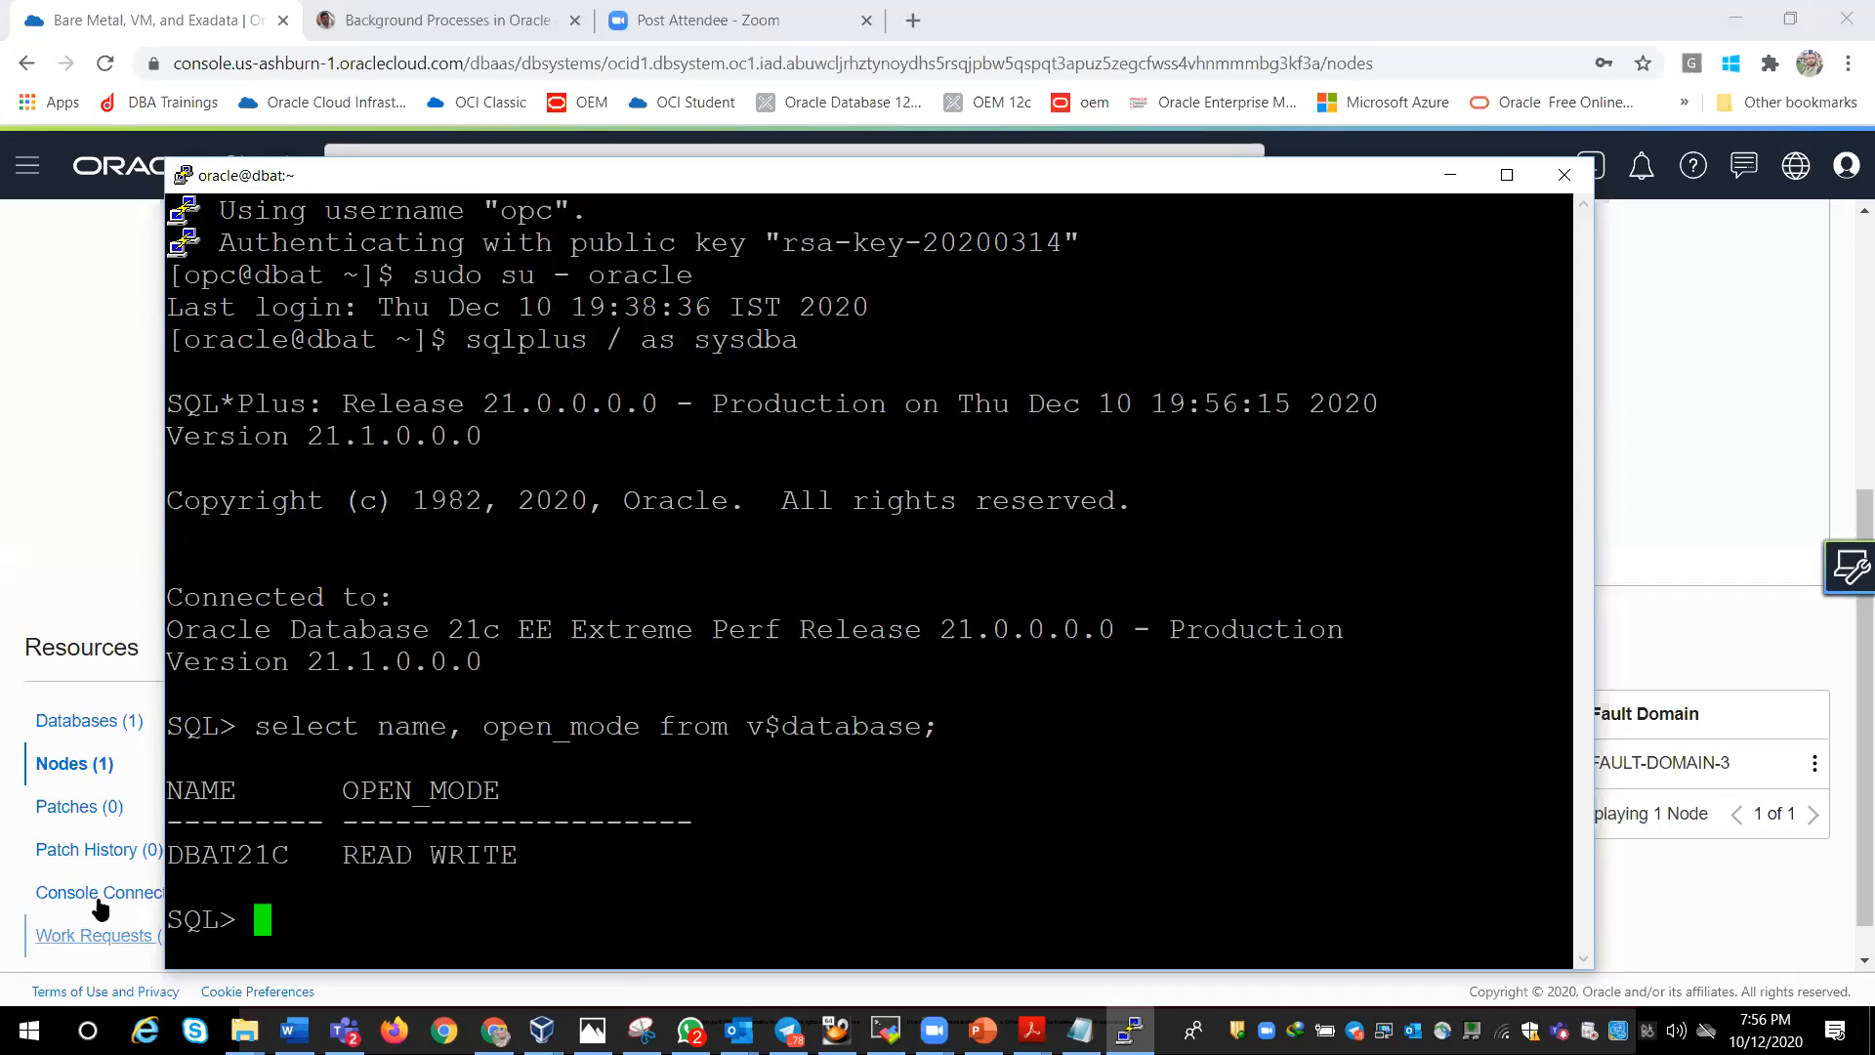
pyautogui.doubleClick(262, 855)
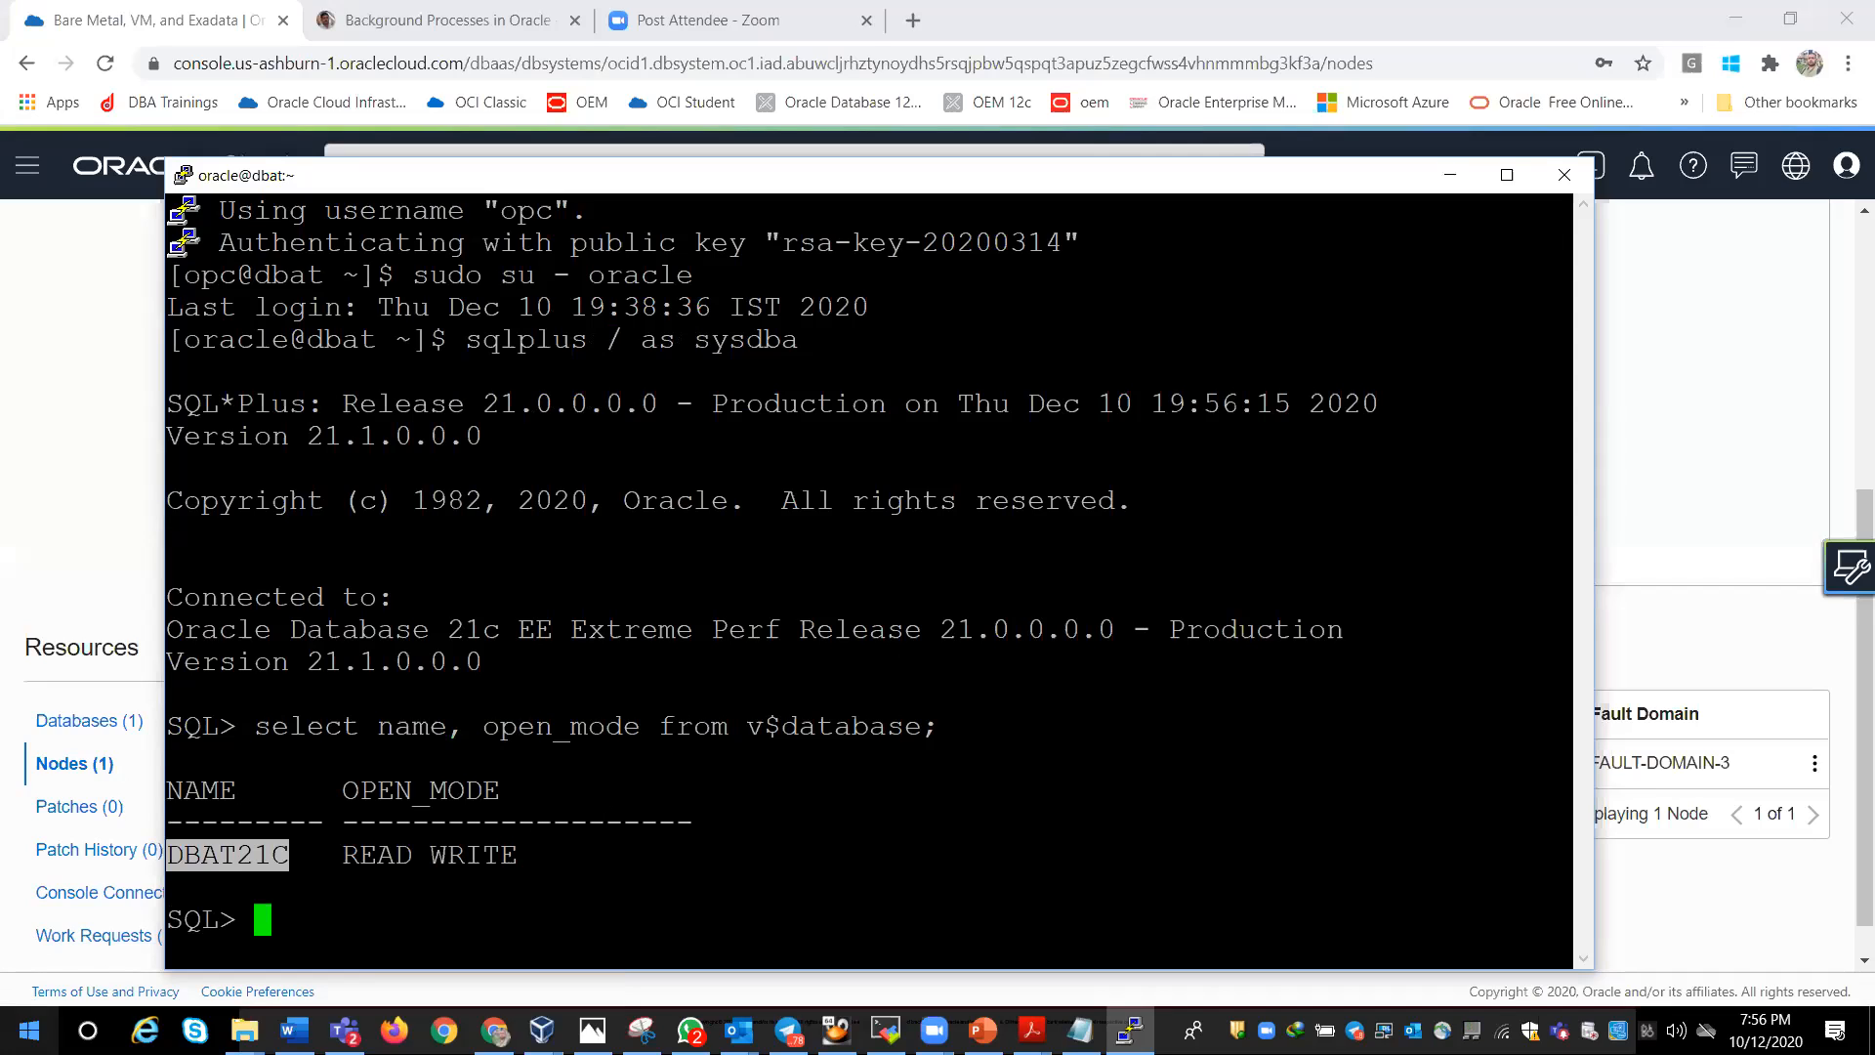
# Step: Switch to File Explorer, browse to the Data\sqldeveloper folder on drive C, and launch sqldeveloper.exe
pyautogui.press('super+e')
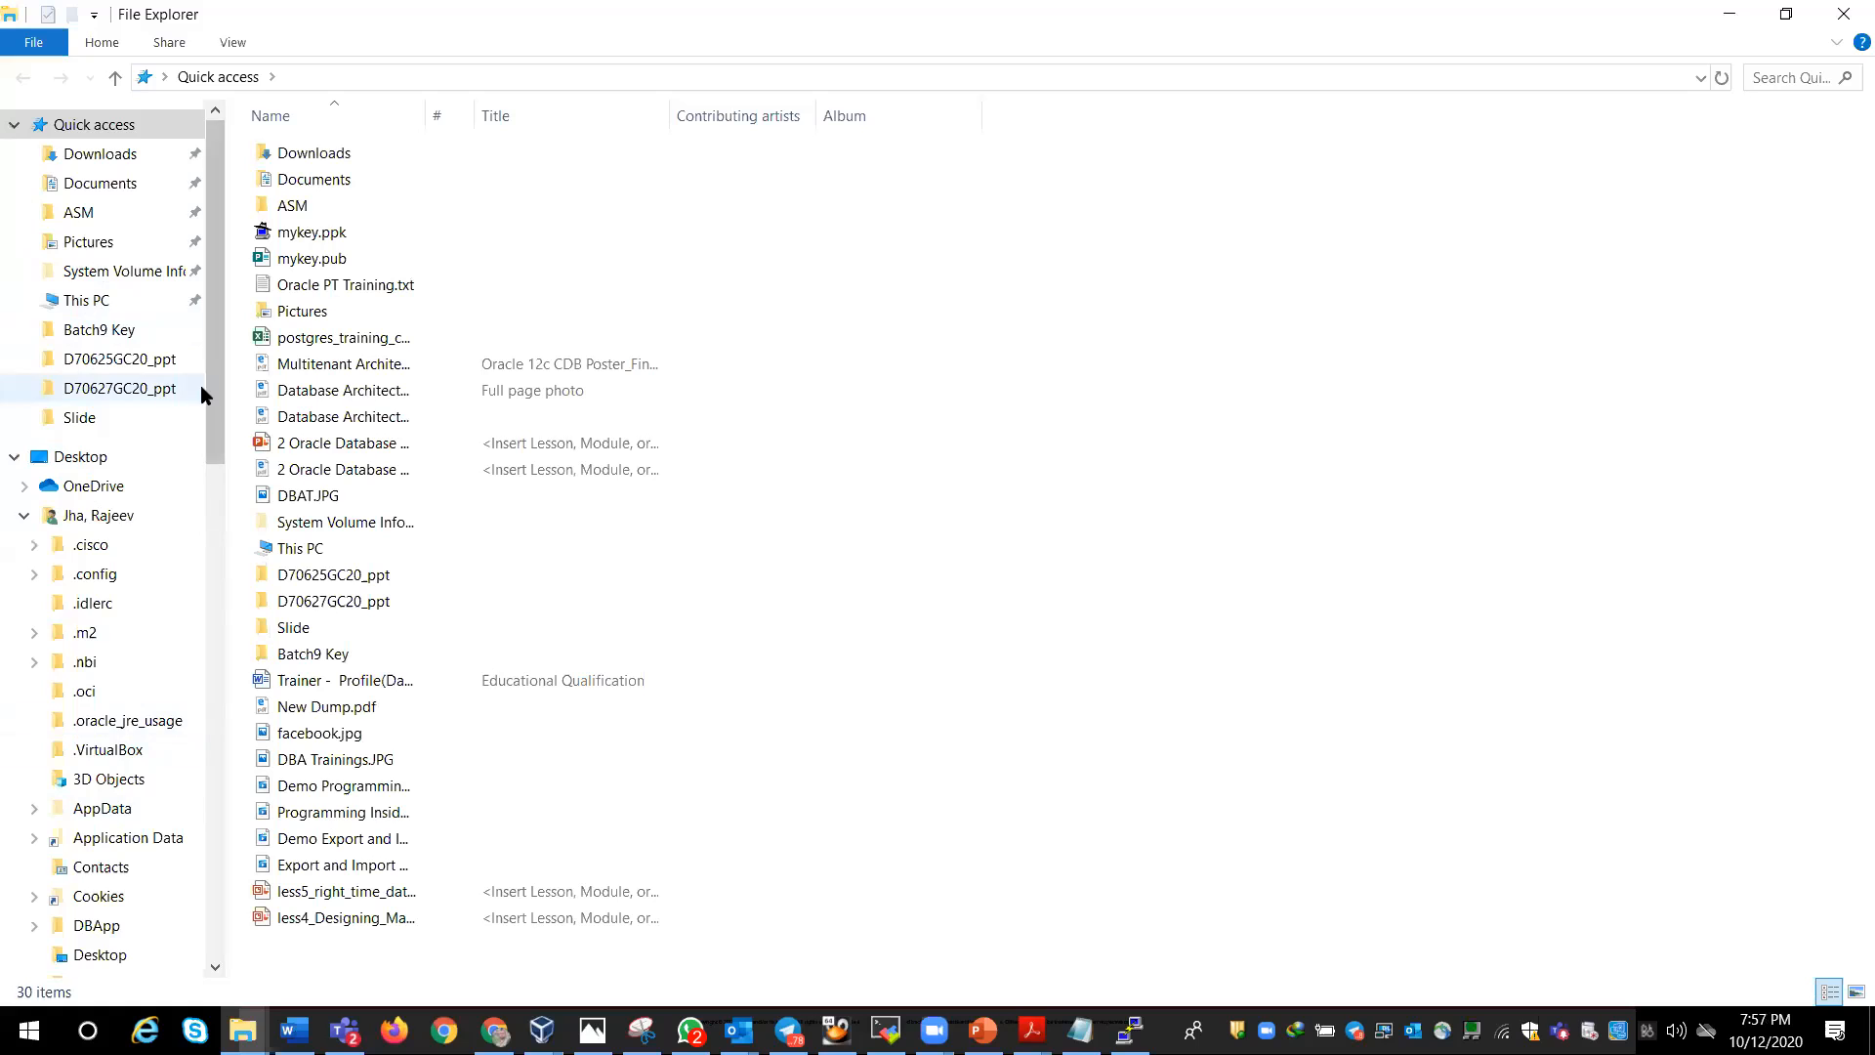
pyautogui.scroll(-5, 215, 547)
pyautogui.moveTo(222, 566); pyautogui.dragTo(236, 465)
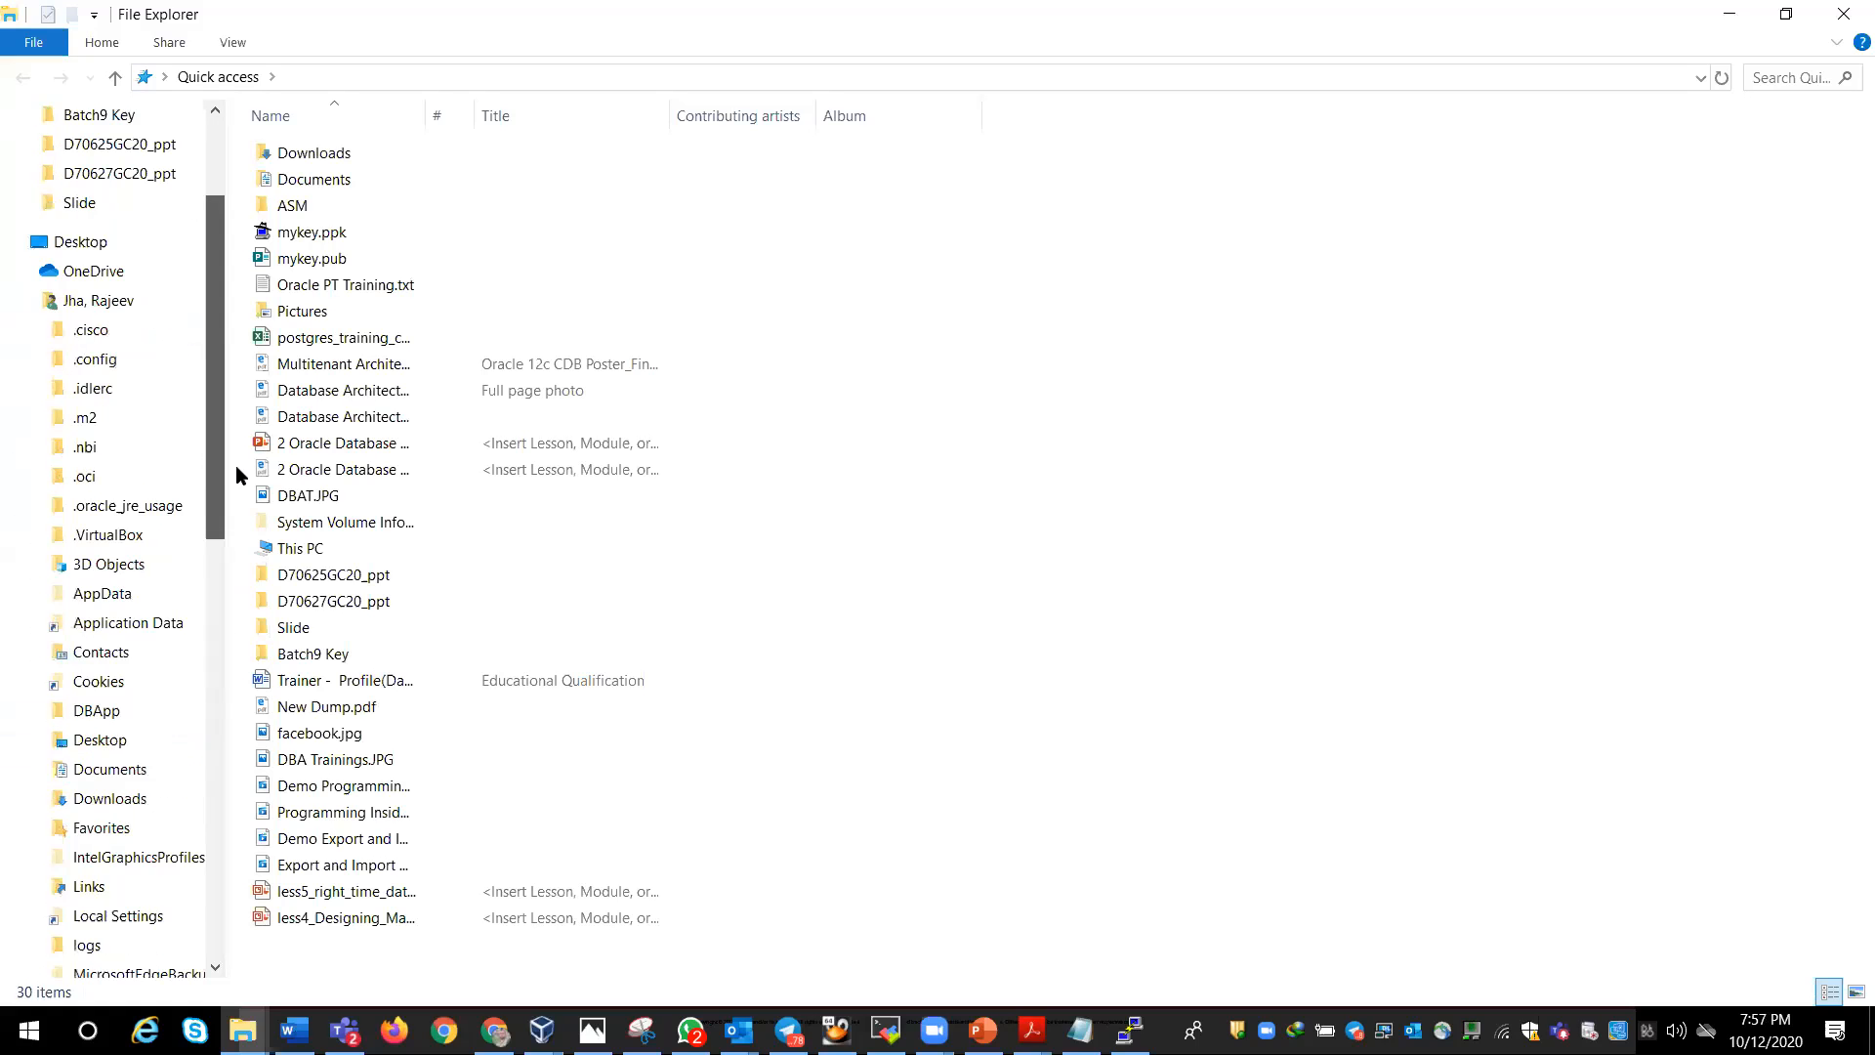
pyautogui.click(122, 303)
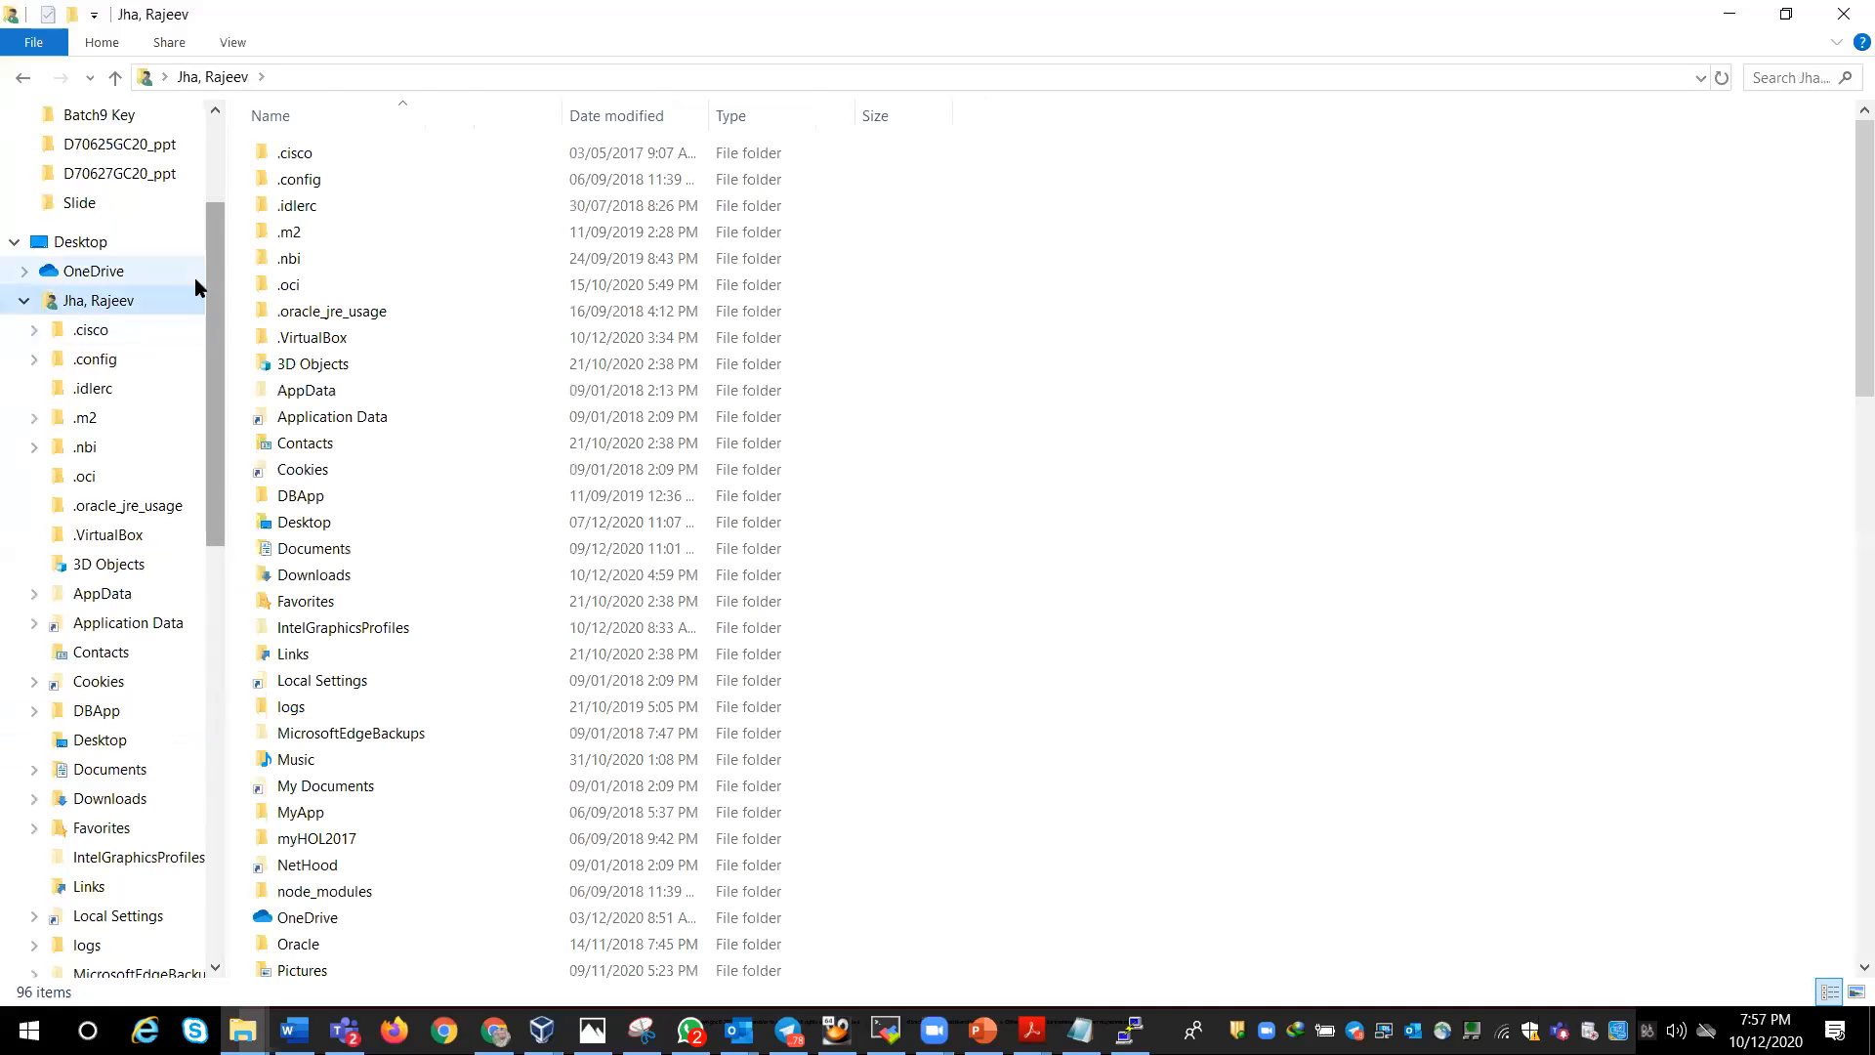
pyautogui.moveTo(209, 289); pyautogui.dragTo(231, 793)
pyautogui.click(132, 820)
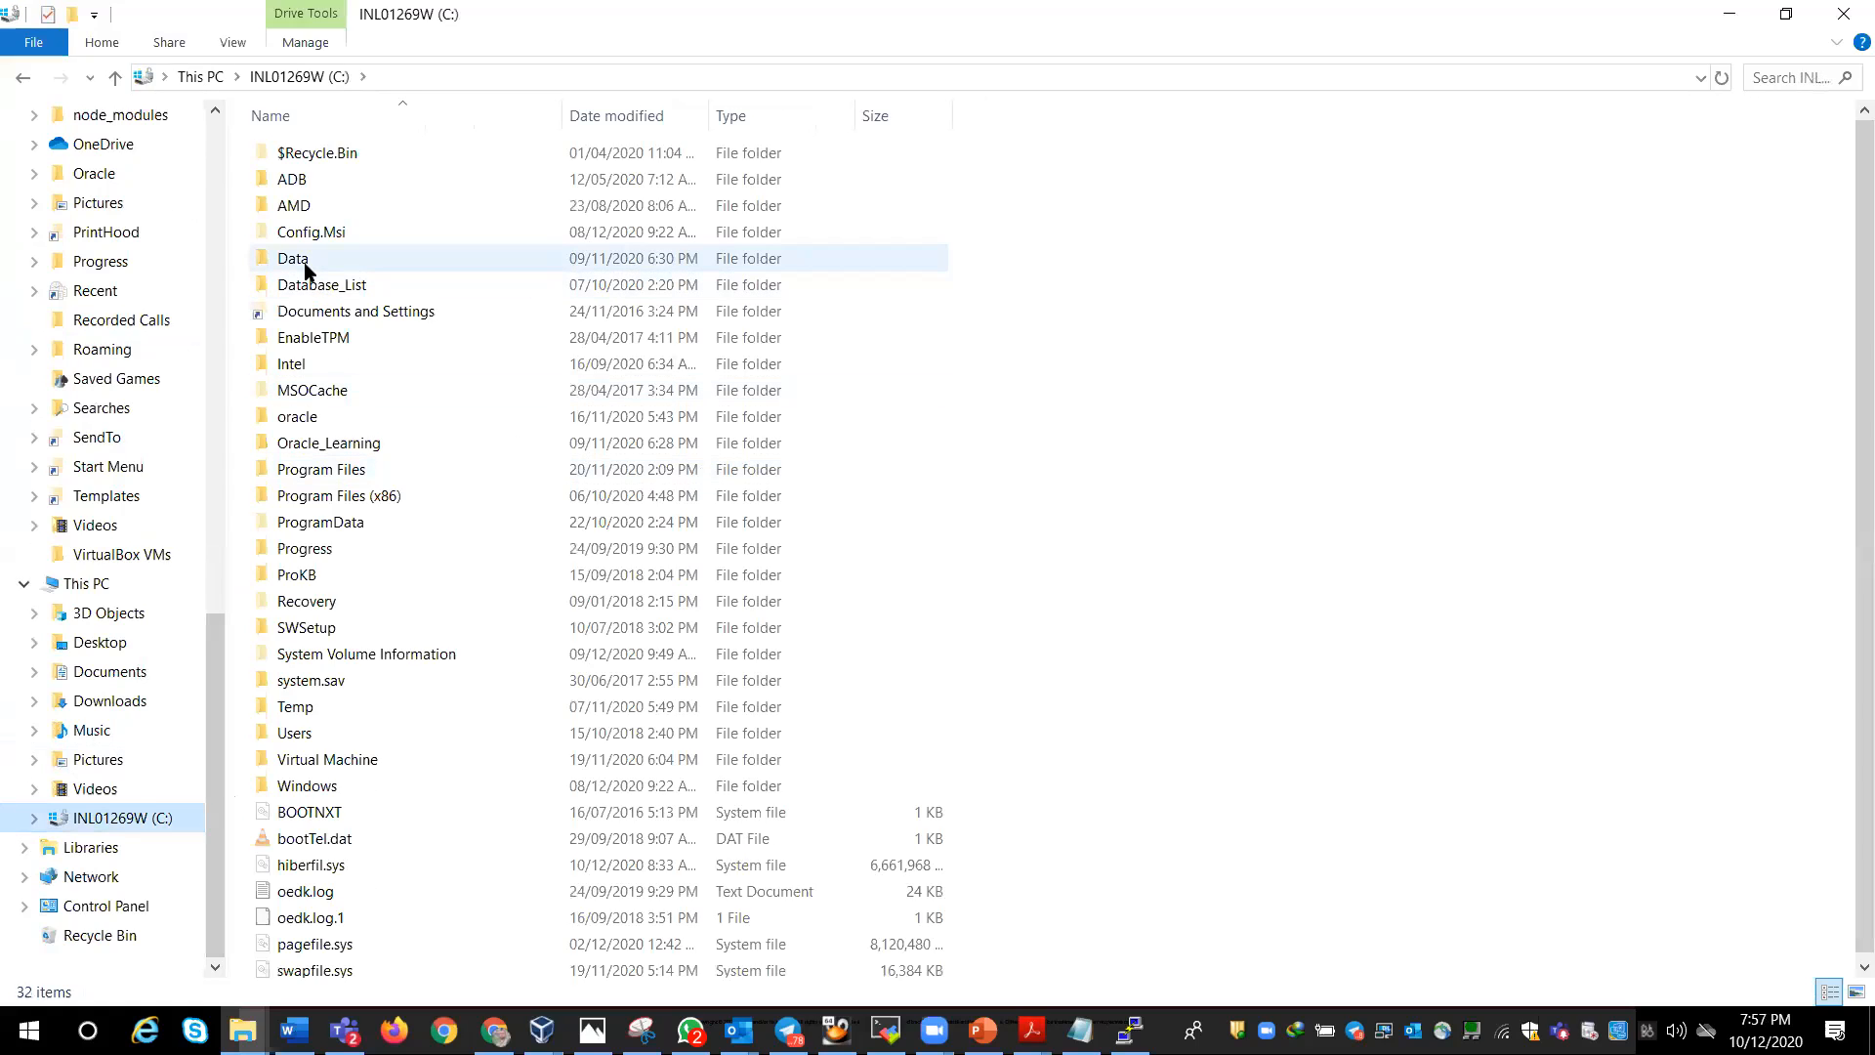
pyautogui.doubleClick(302, 262)
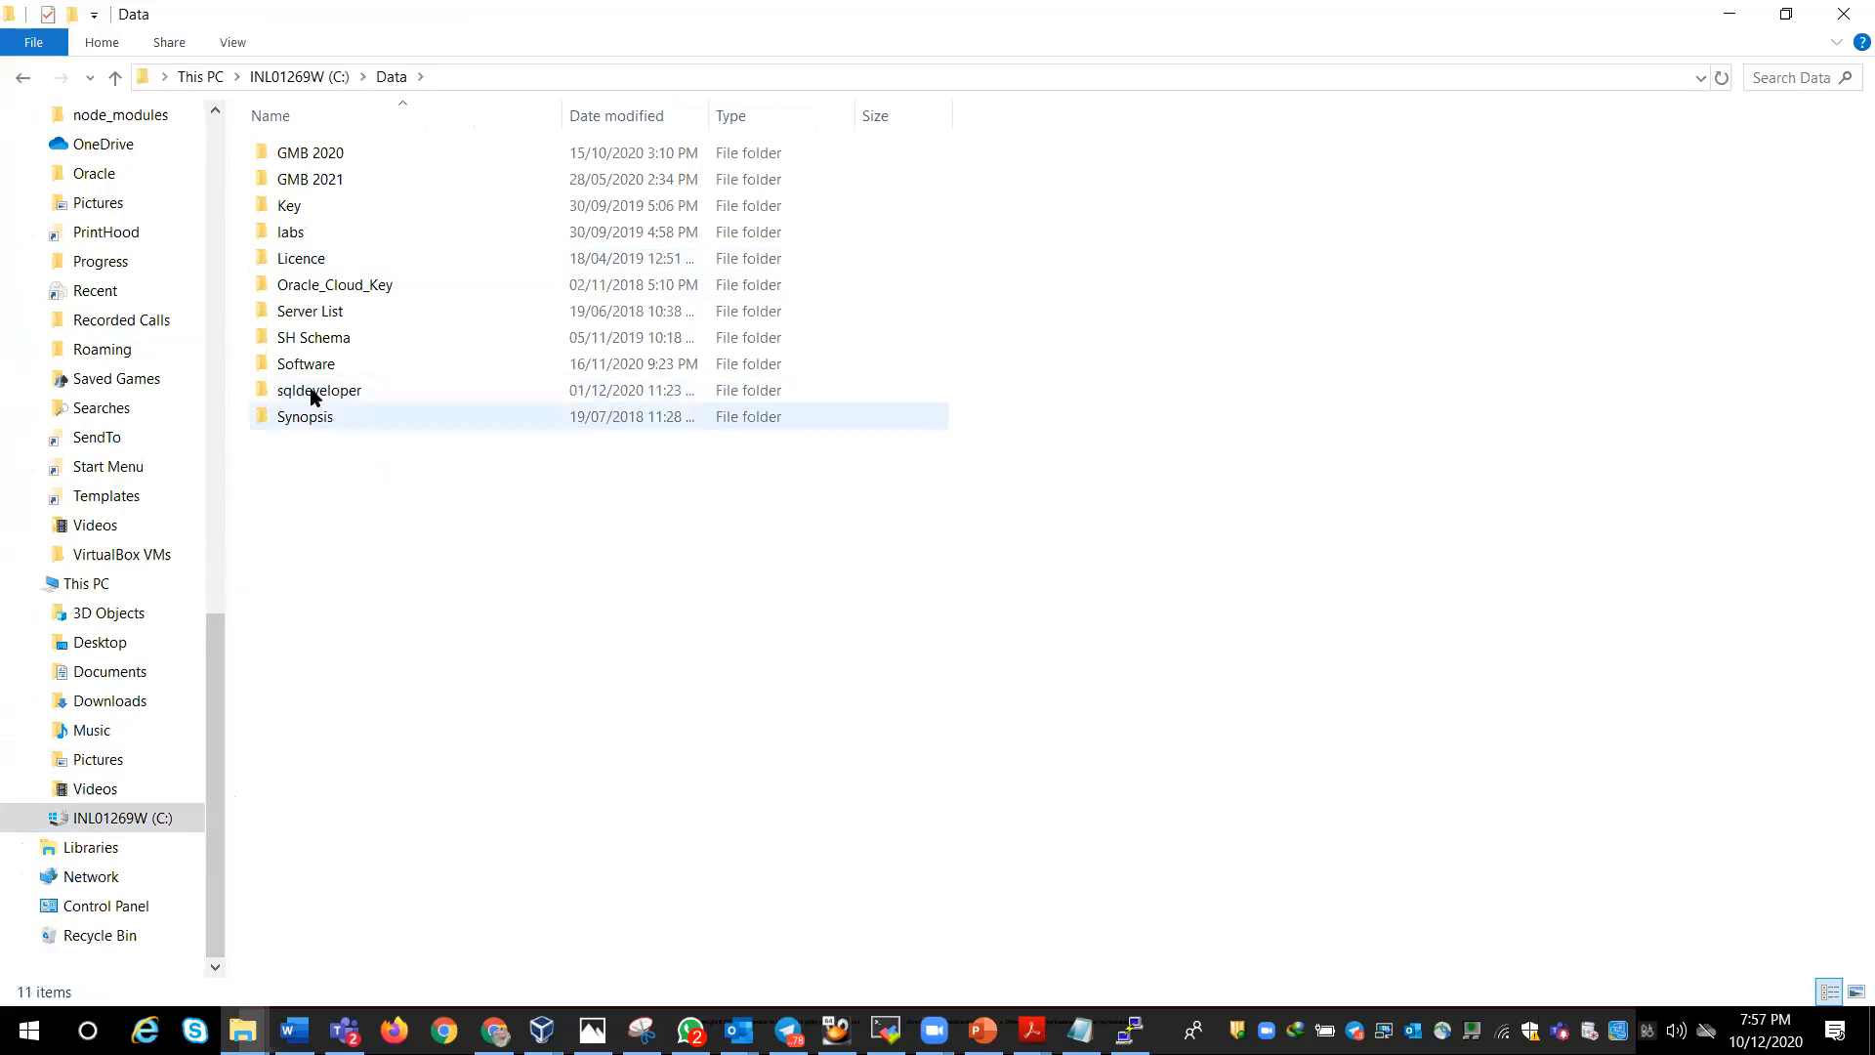
pyautogui.doubleClick(309, 399)
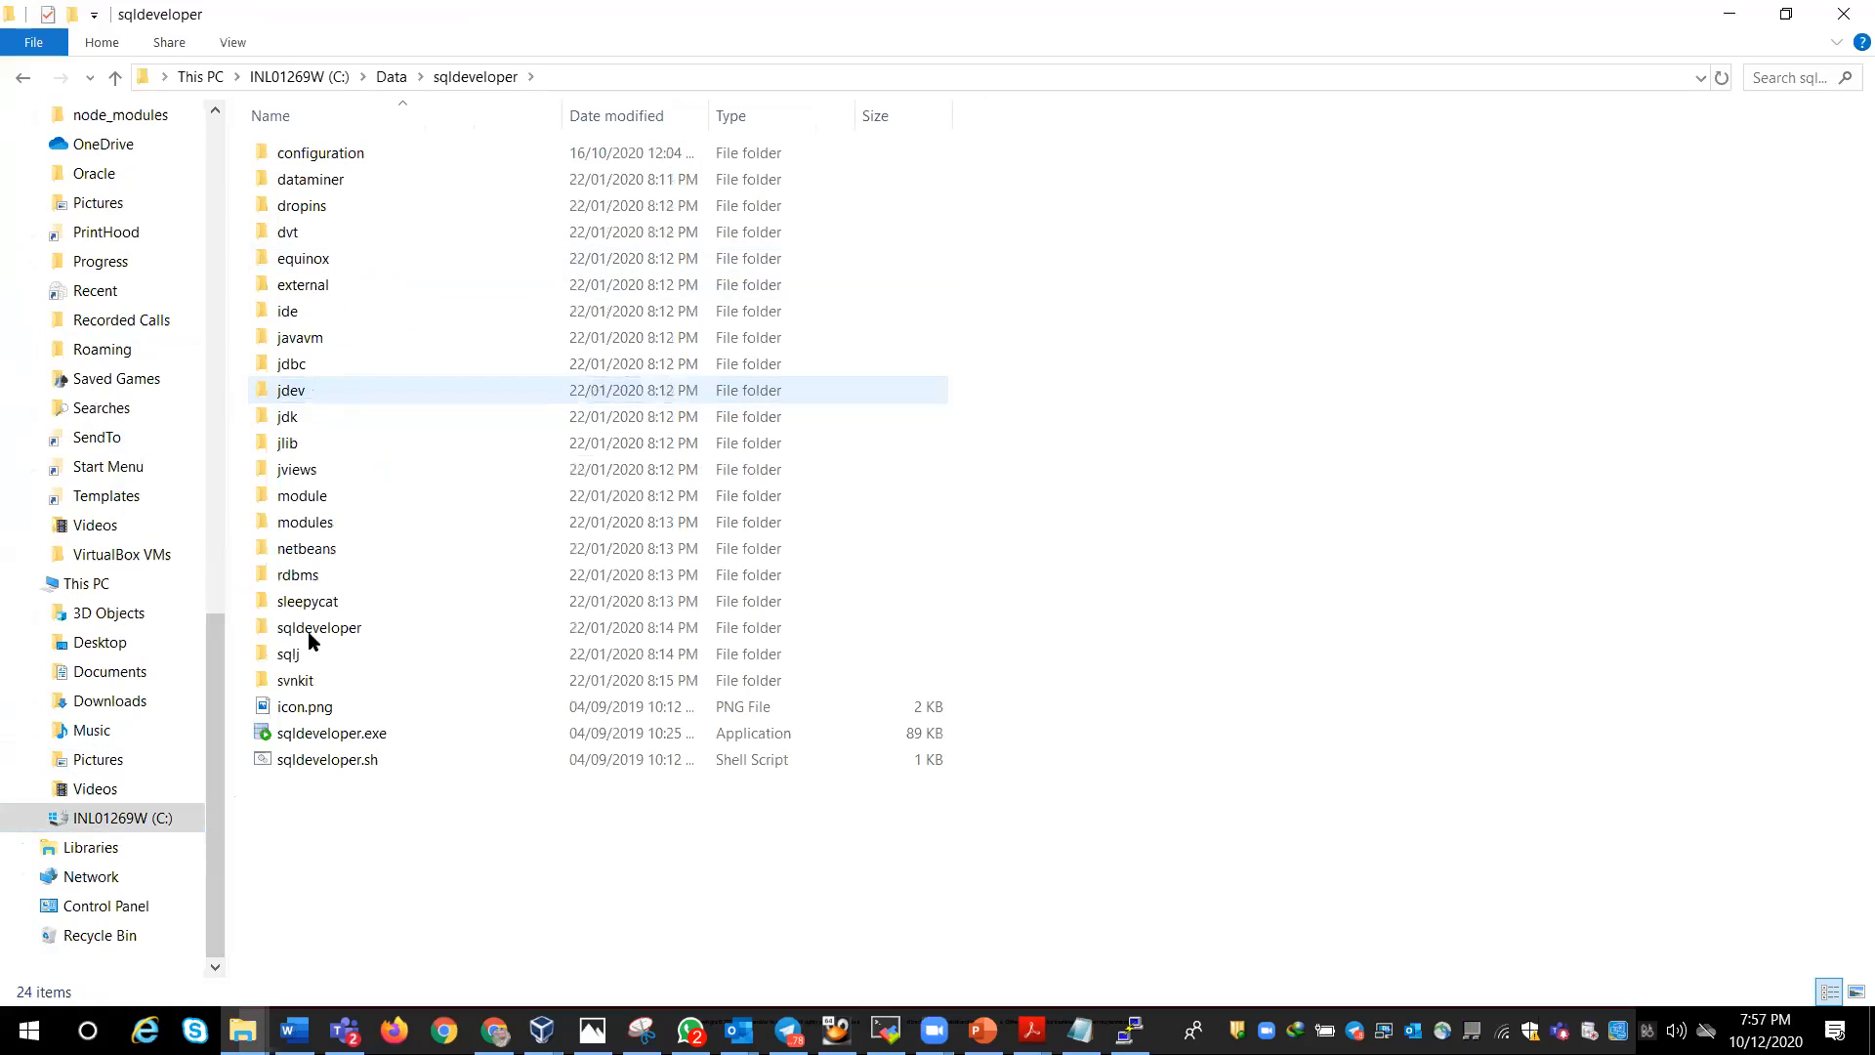
pyautogui.click(337, 735)
pyautogui.doubleClick(337, 734)
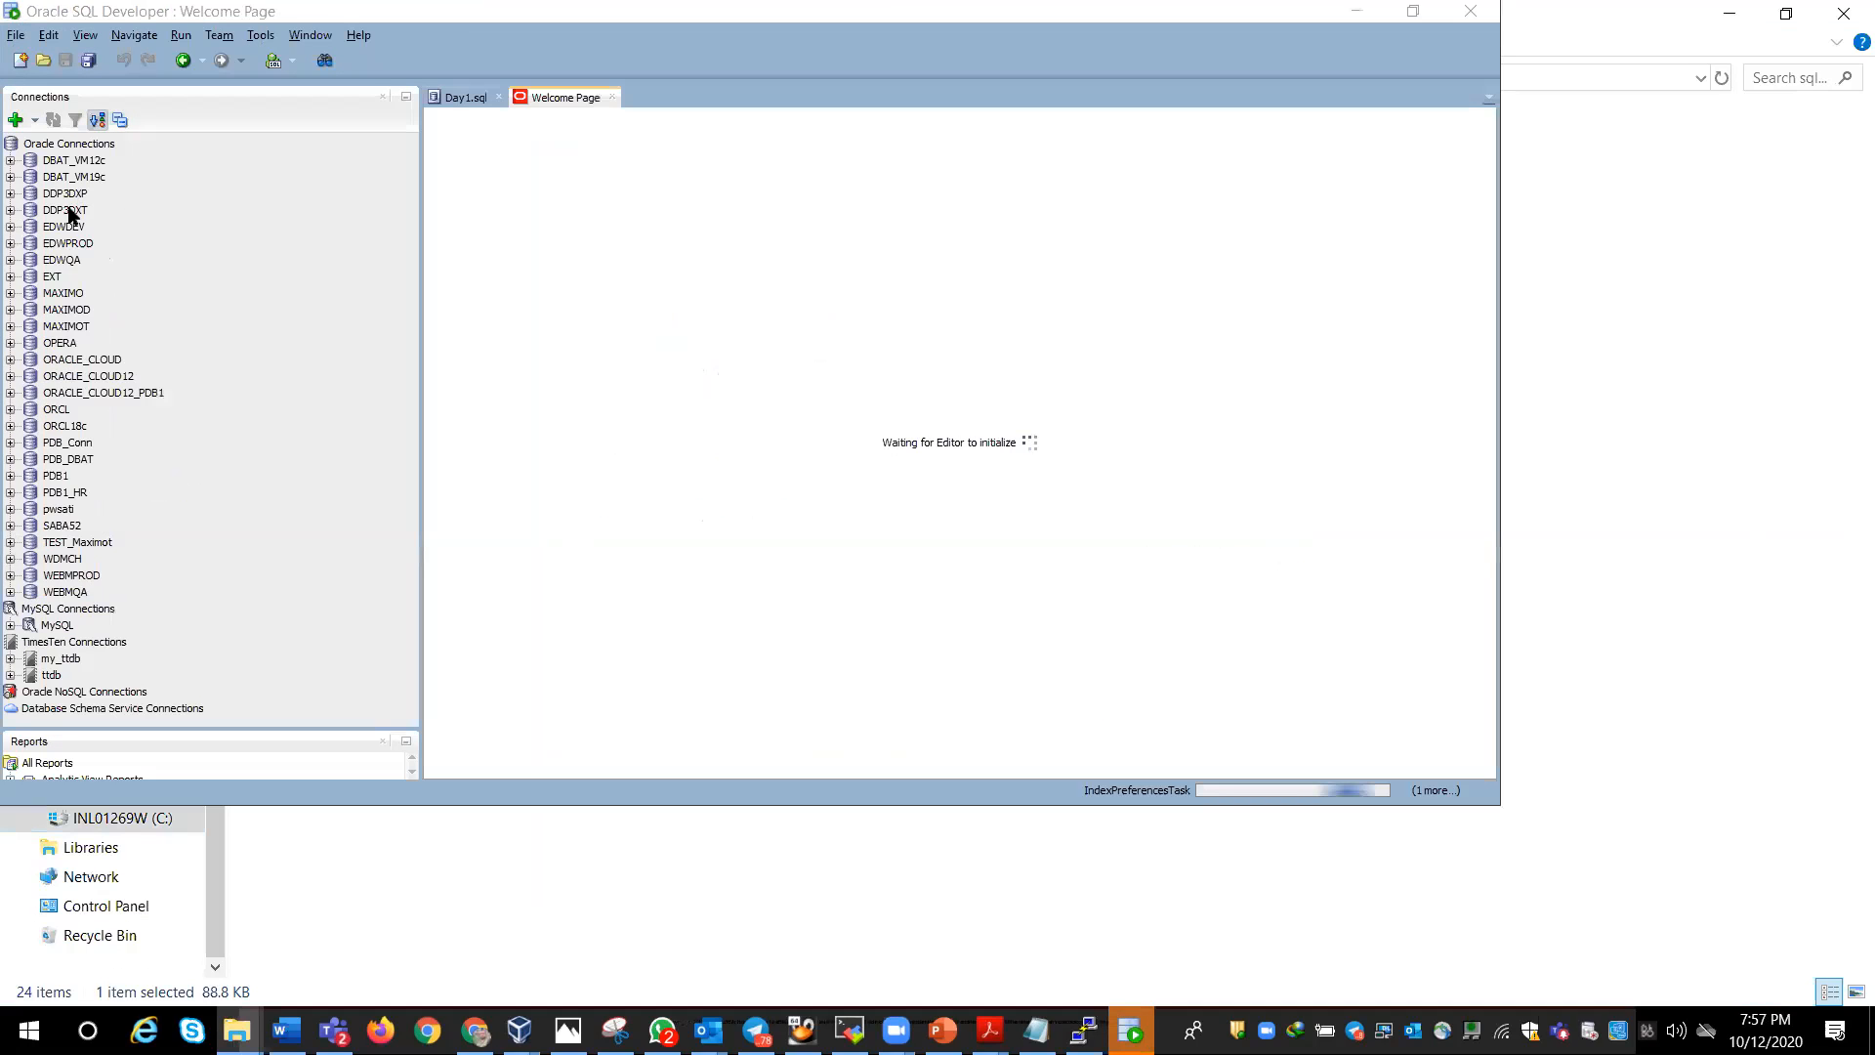
# Step: Maximize SQL Developer and open the properties of the ORACLE_CLOUD connection
pyautogui.click(34, 362)
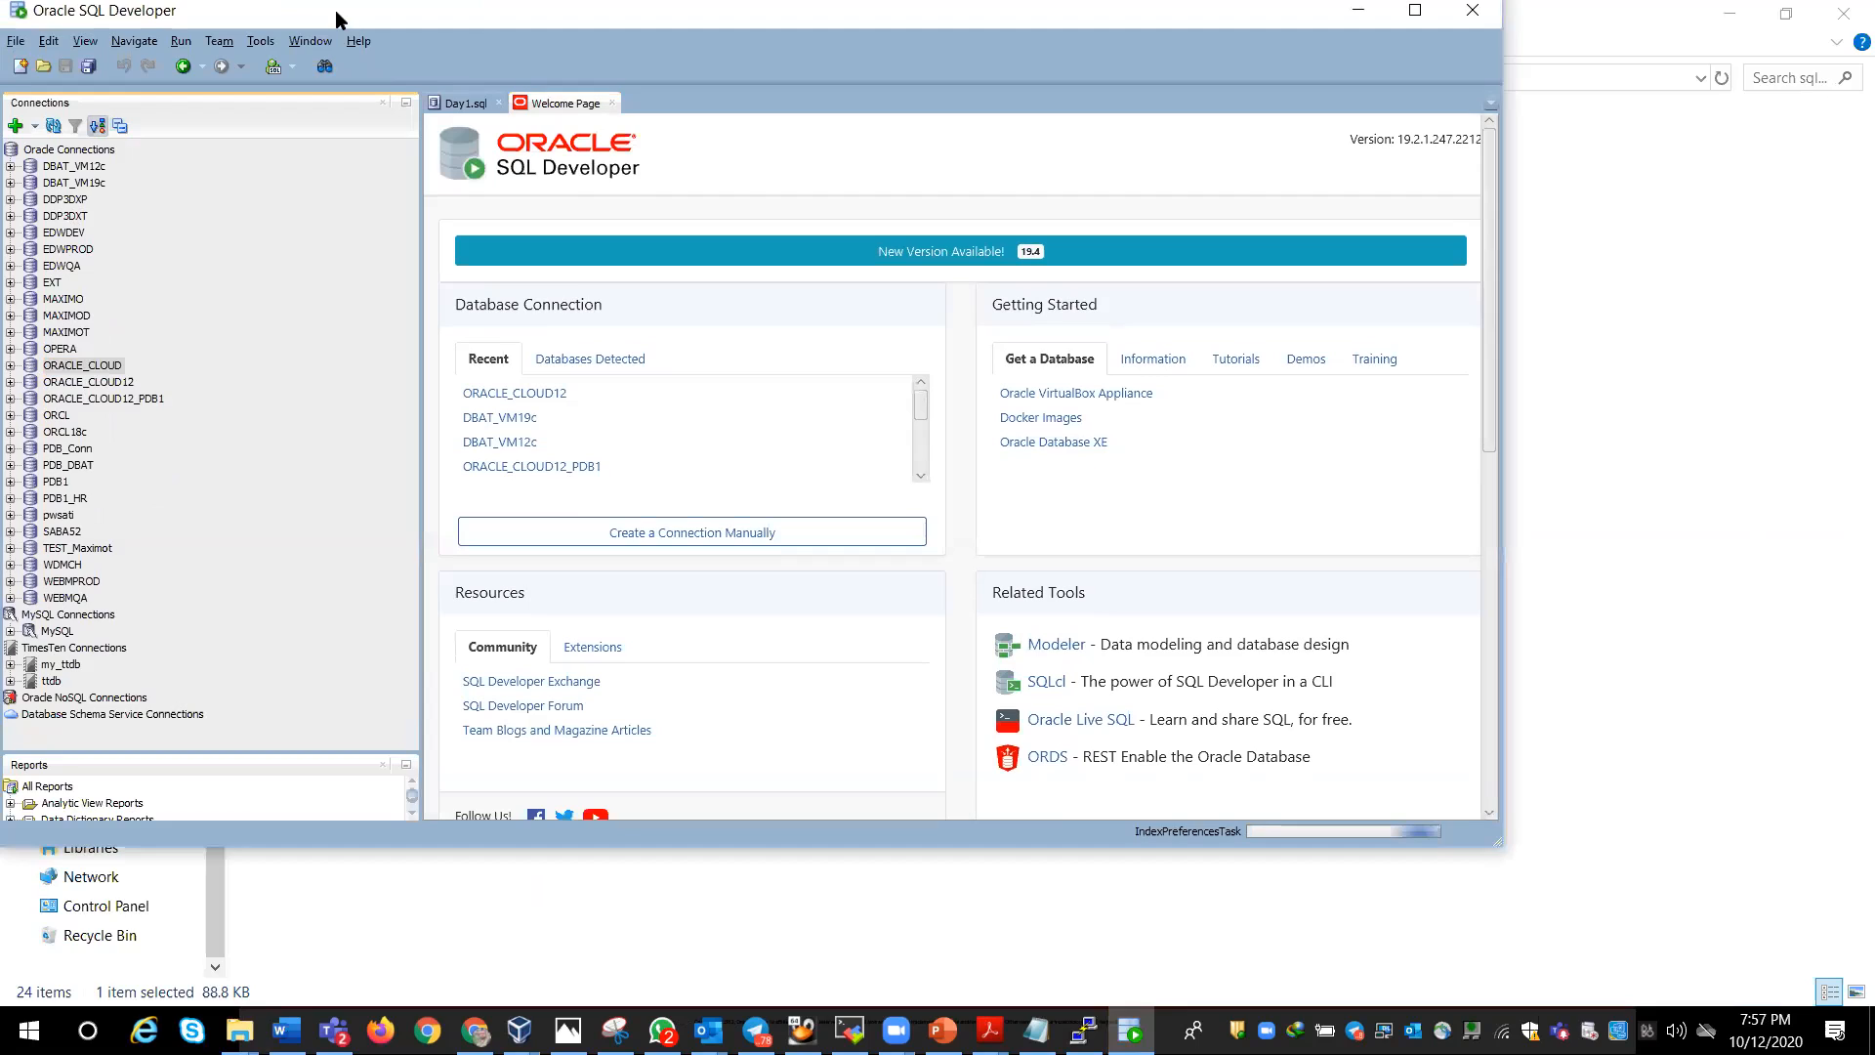
pyautogui.doubleClick(337, 20)
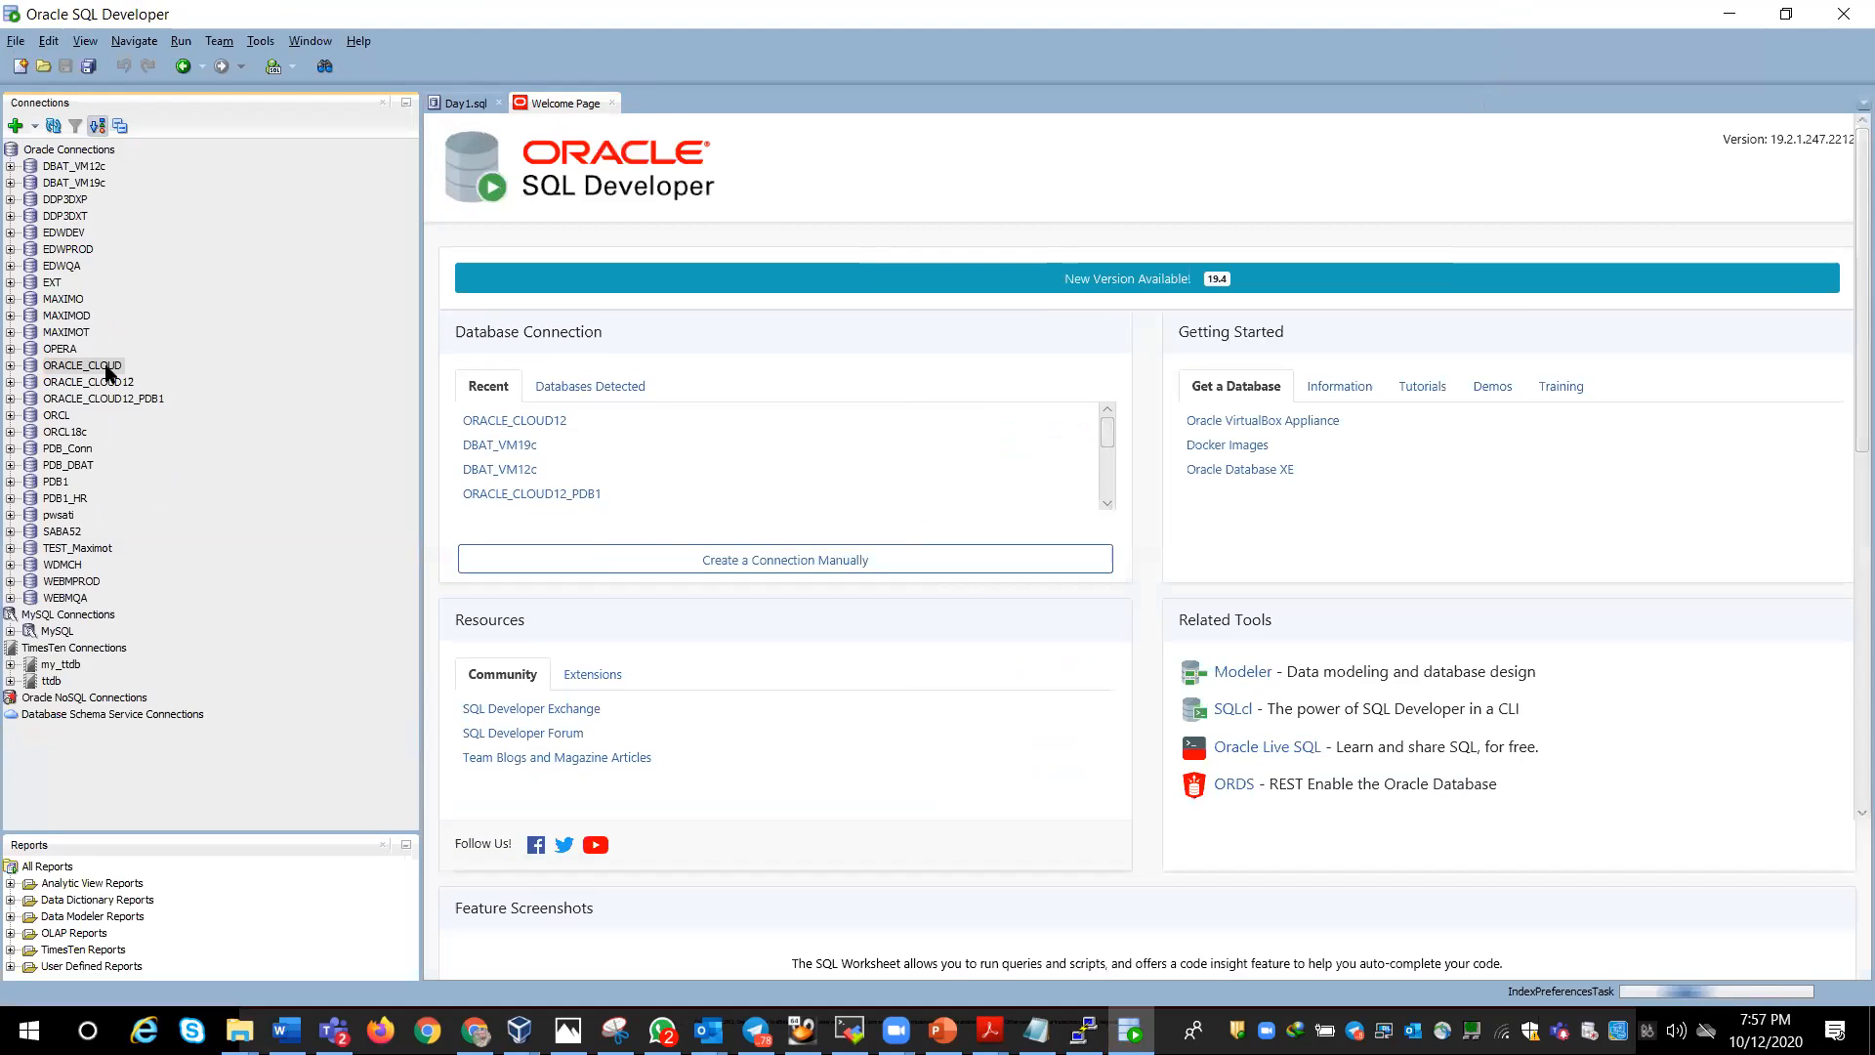
pyautogui.rightClick(110, 369)
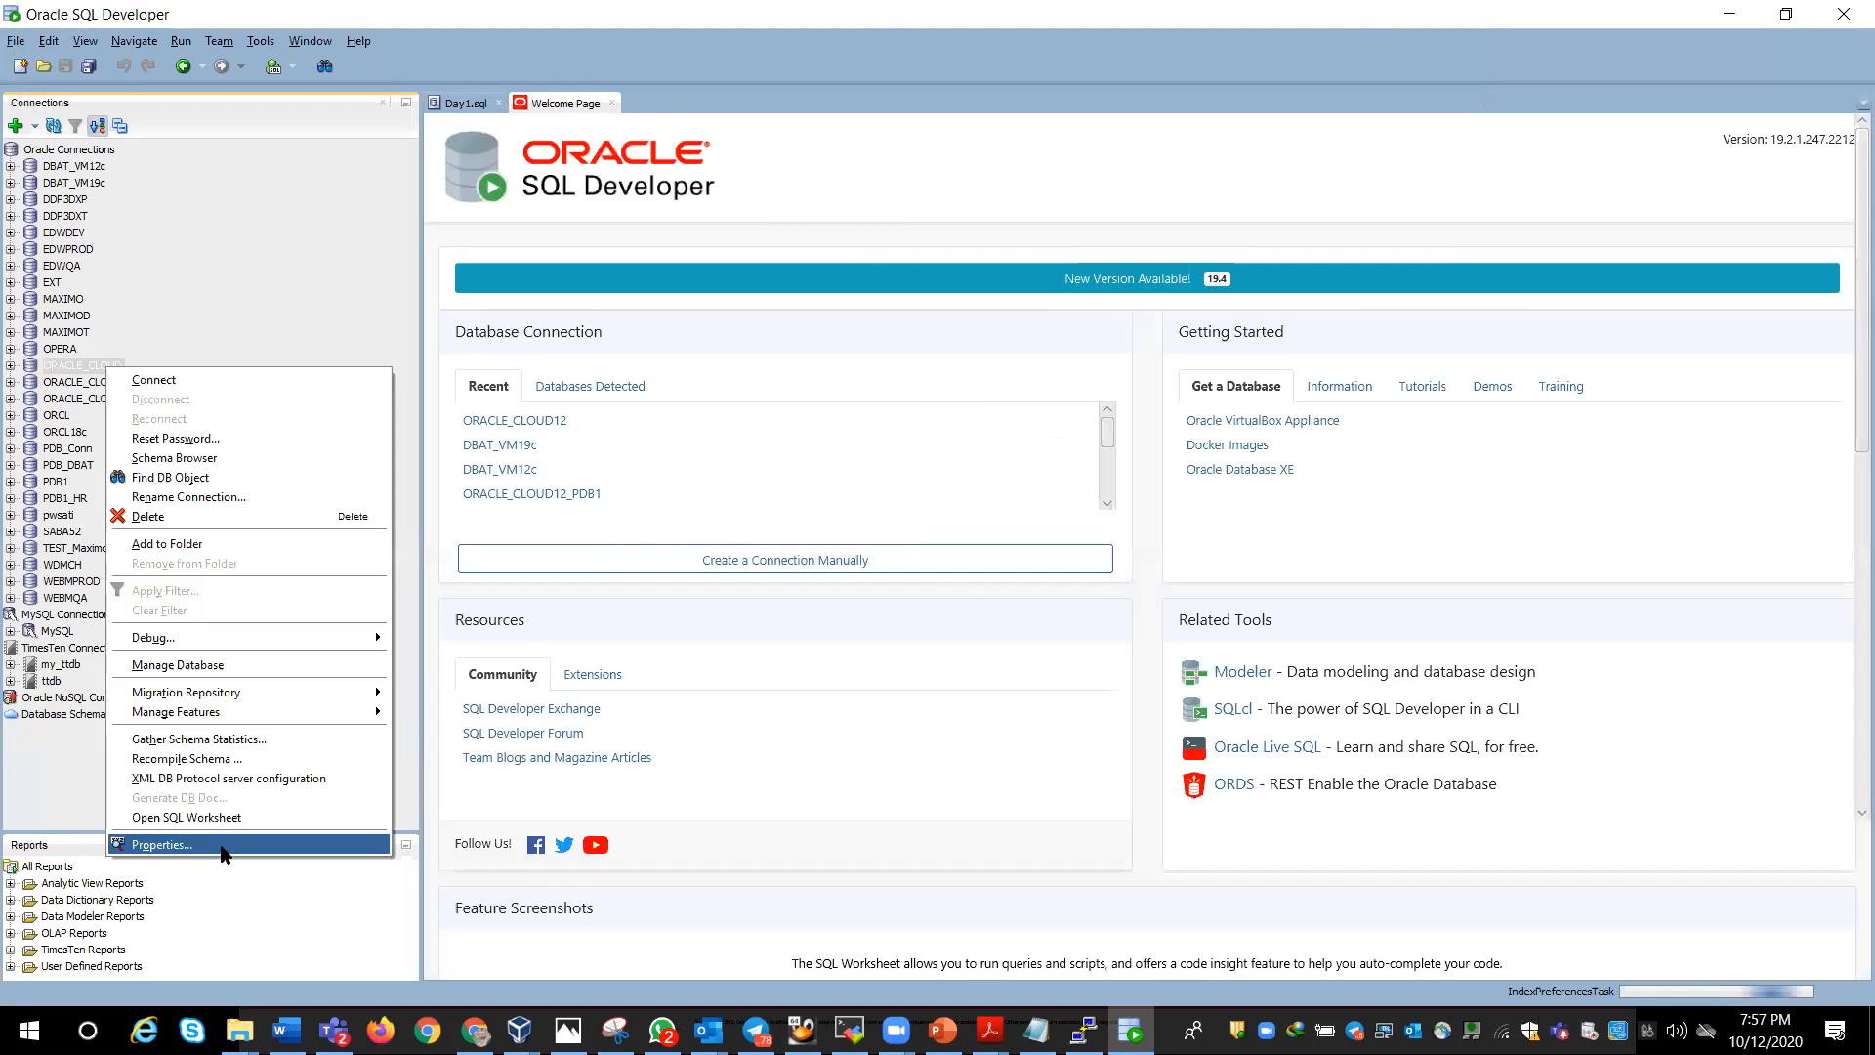
pyautogui.click(223, 846)
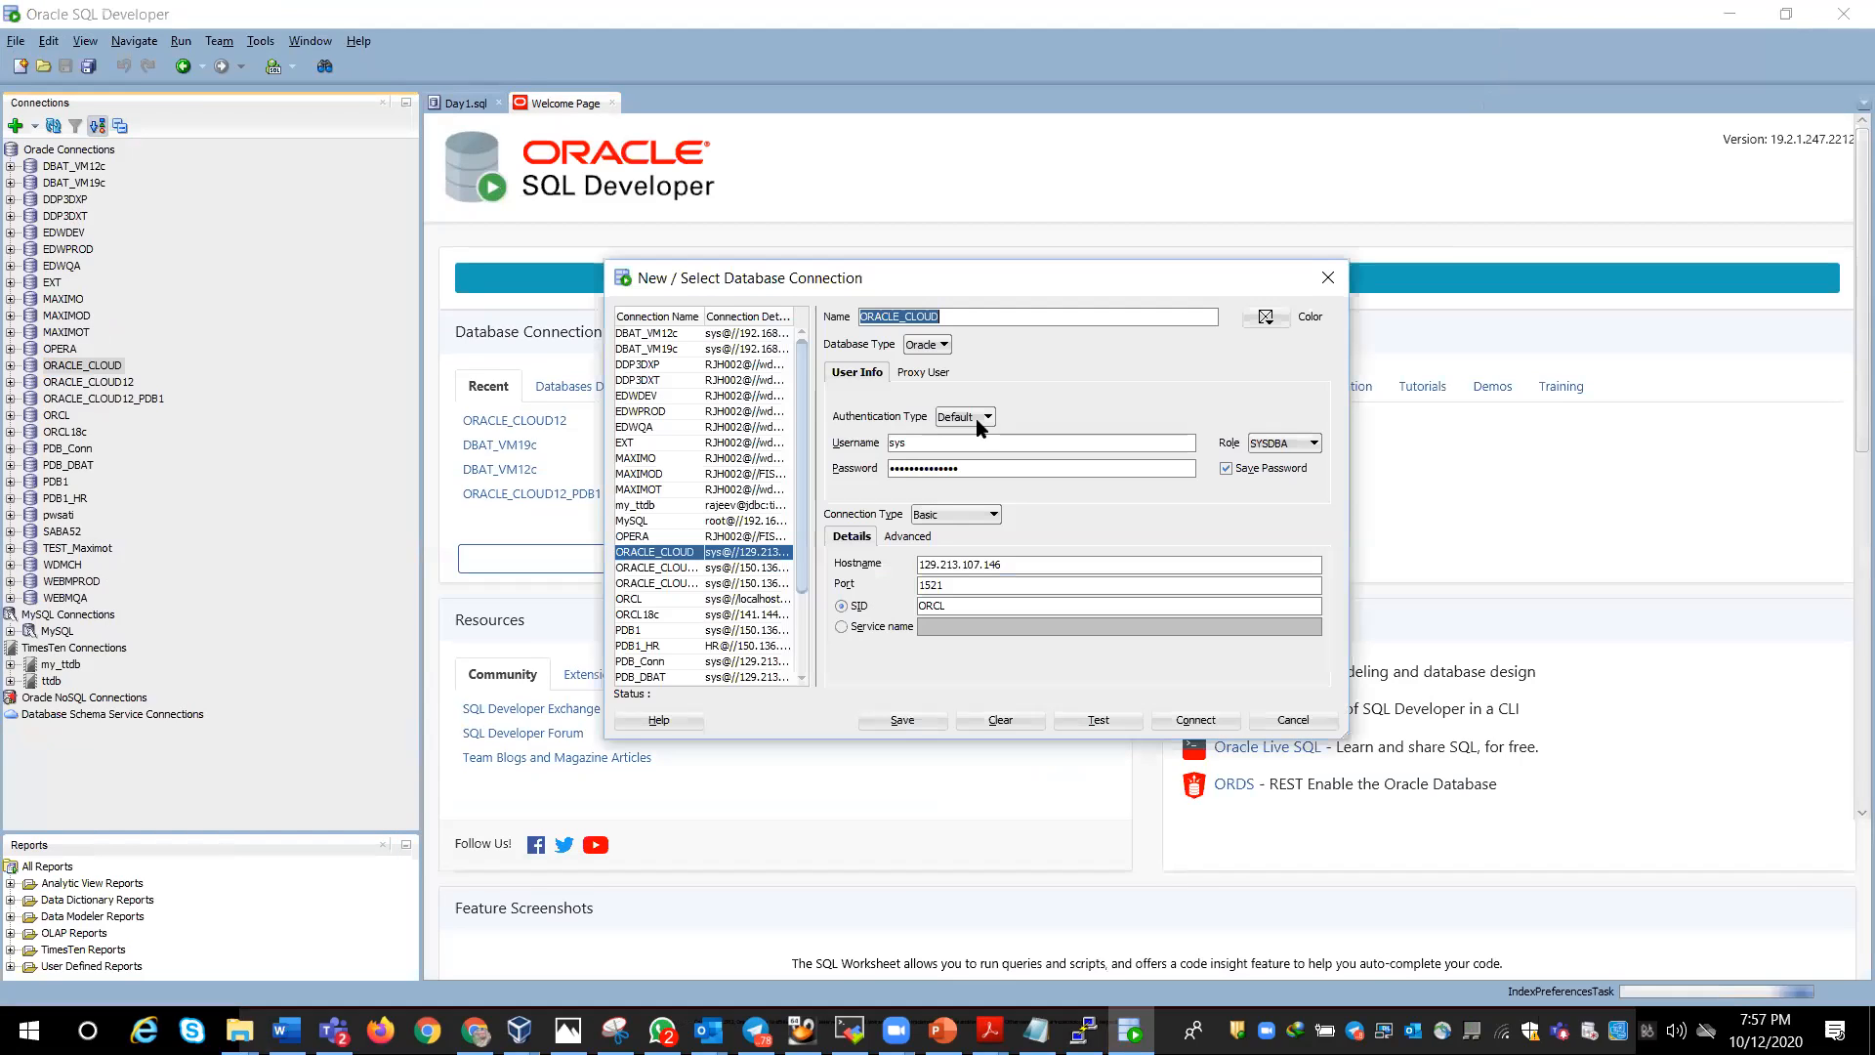
# Step: Name the connection ORACLE_CLOUD_21c and enter DBAT21C as both its hostname and SID
pyautogui.click(969, 317)
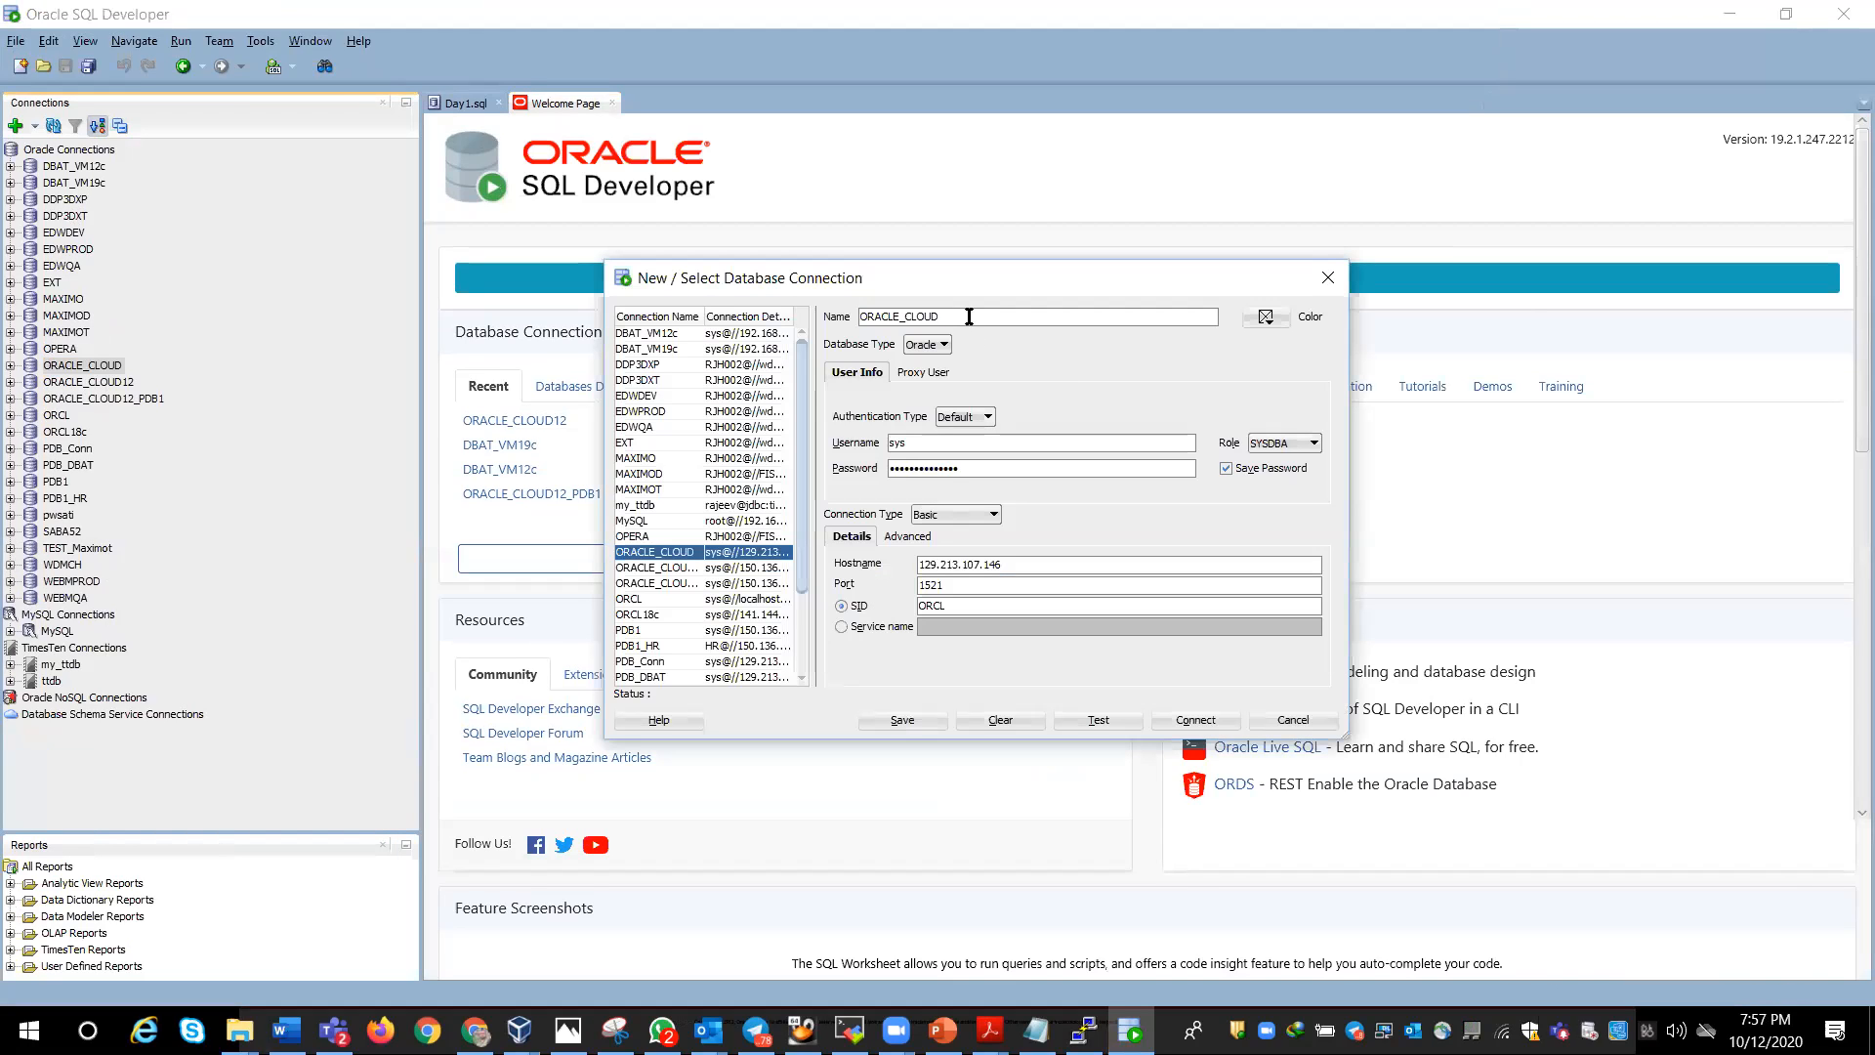
pyautogui.write('_21c')
pyautogui.doubleClick(939, 443)
pyautogui.moveTo(1019, 565); pyautogui.dragTo(967, 566)
pyautogui.hotkey('ctrl', 'a')
pyautogui.write('DBAT21C')
pyautogui.click(961, 602)
pyautogui.press('Delete')
pyautogui.press('Delete')
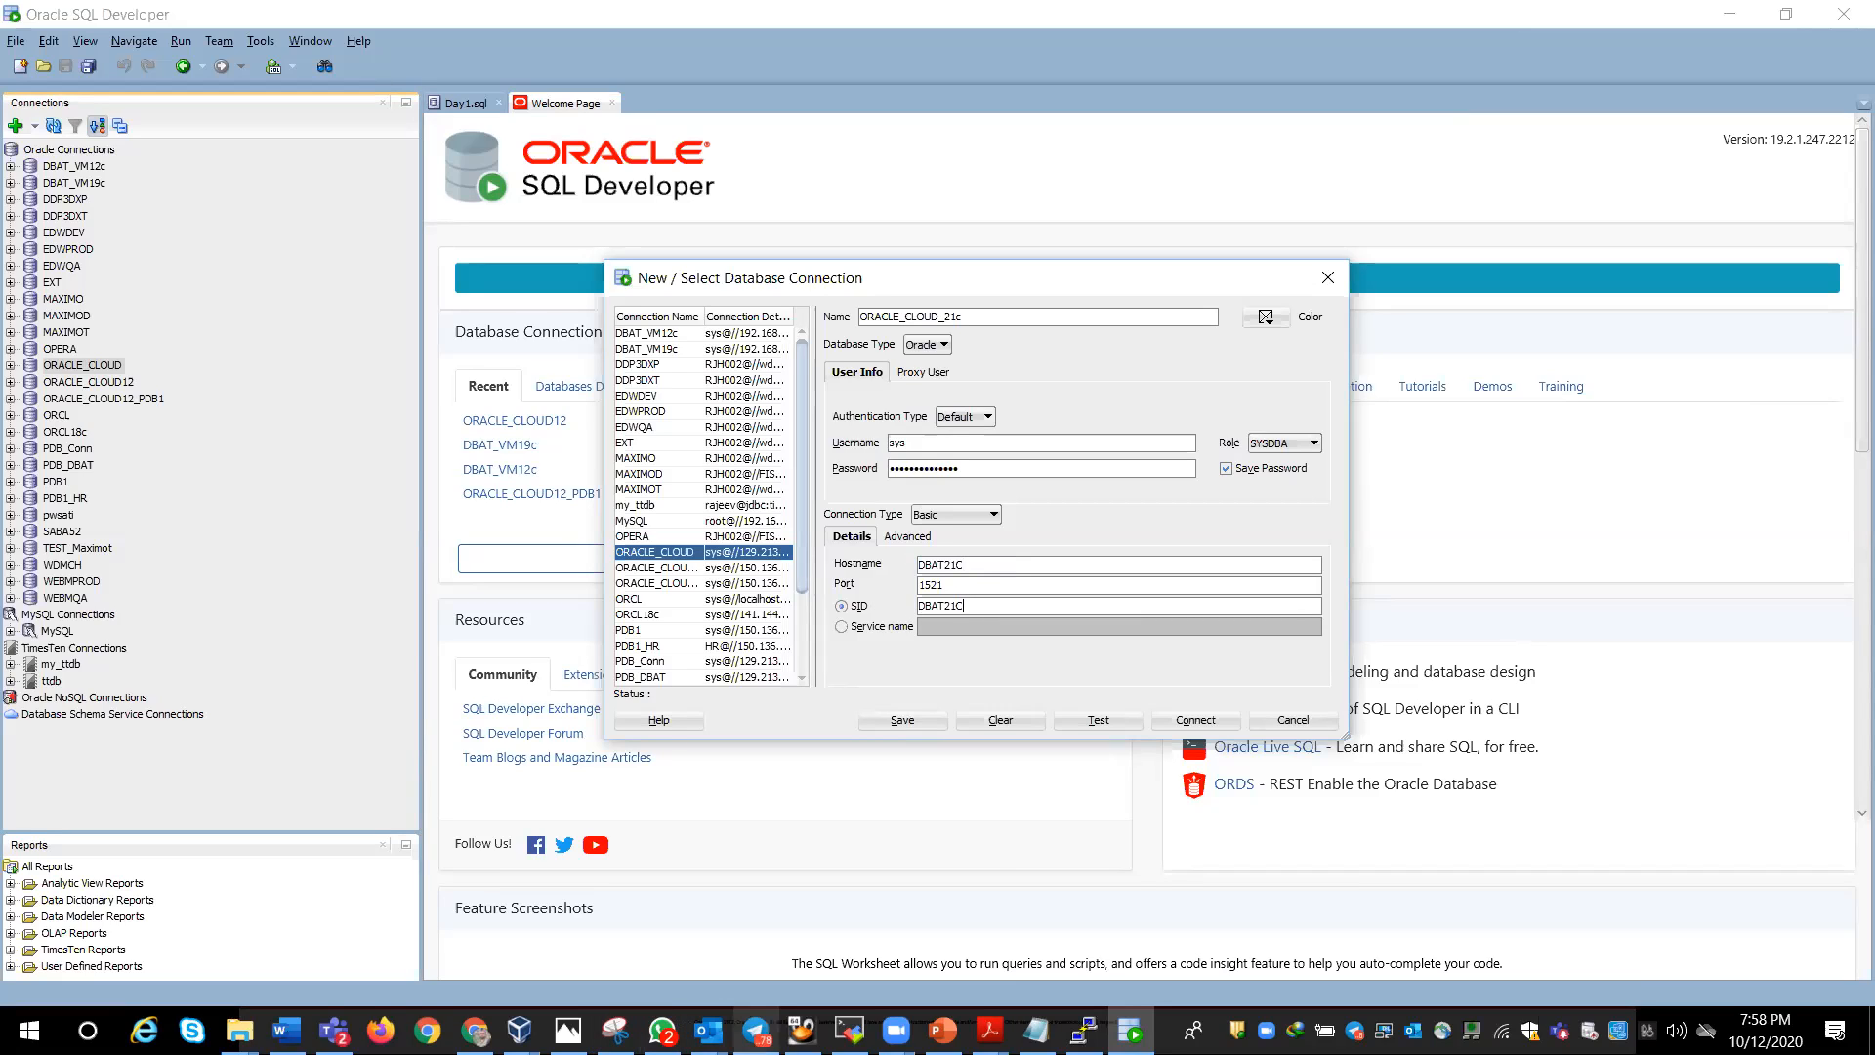
# Step: Copy the dbat node's public IP address from the Oracle Cloud console in Chrome and set it as the connection's hostname, 150.136.68.59
pyautogui.moveTo(849, 1031)
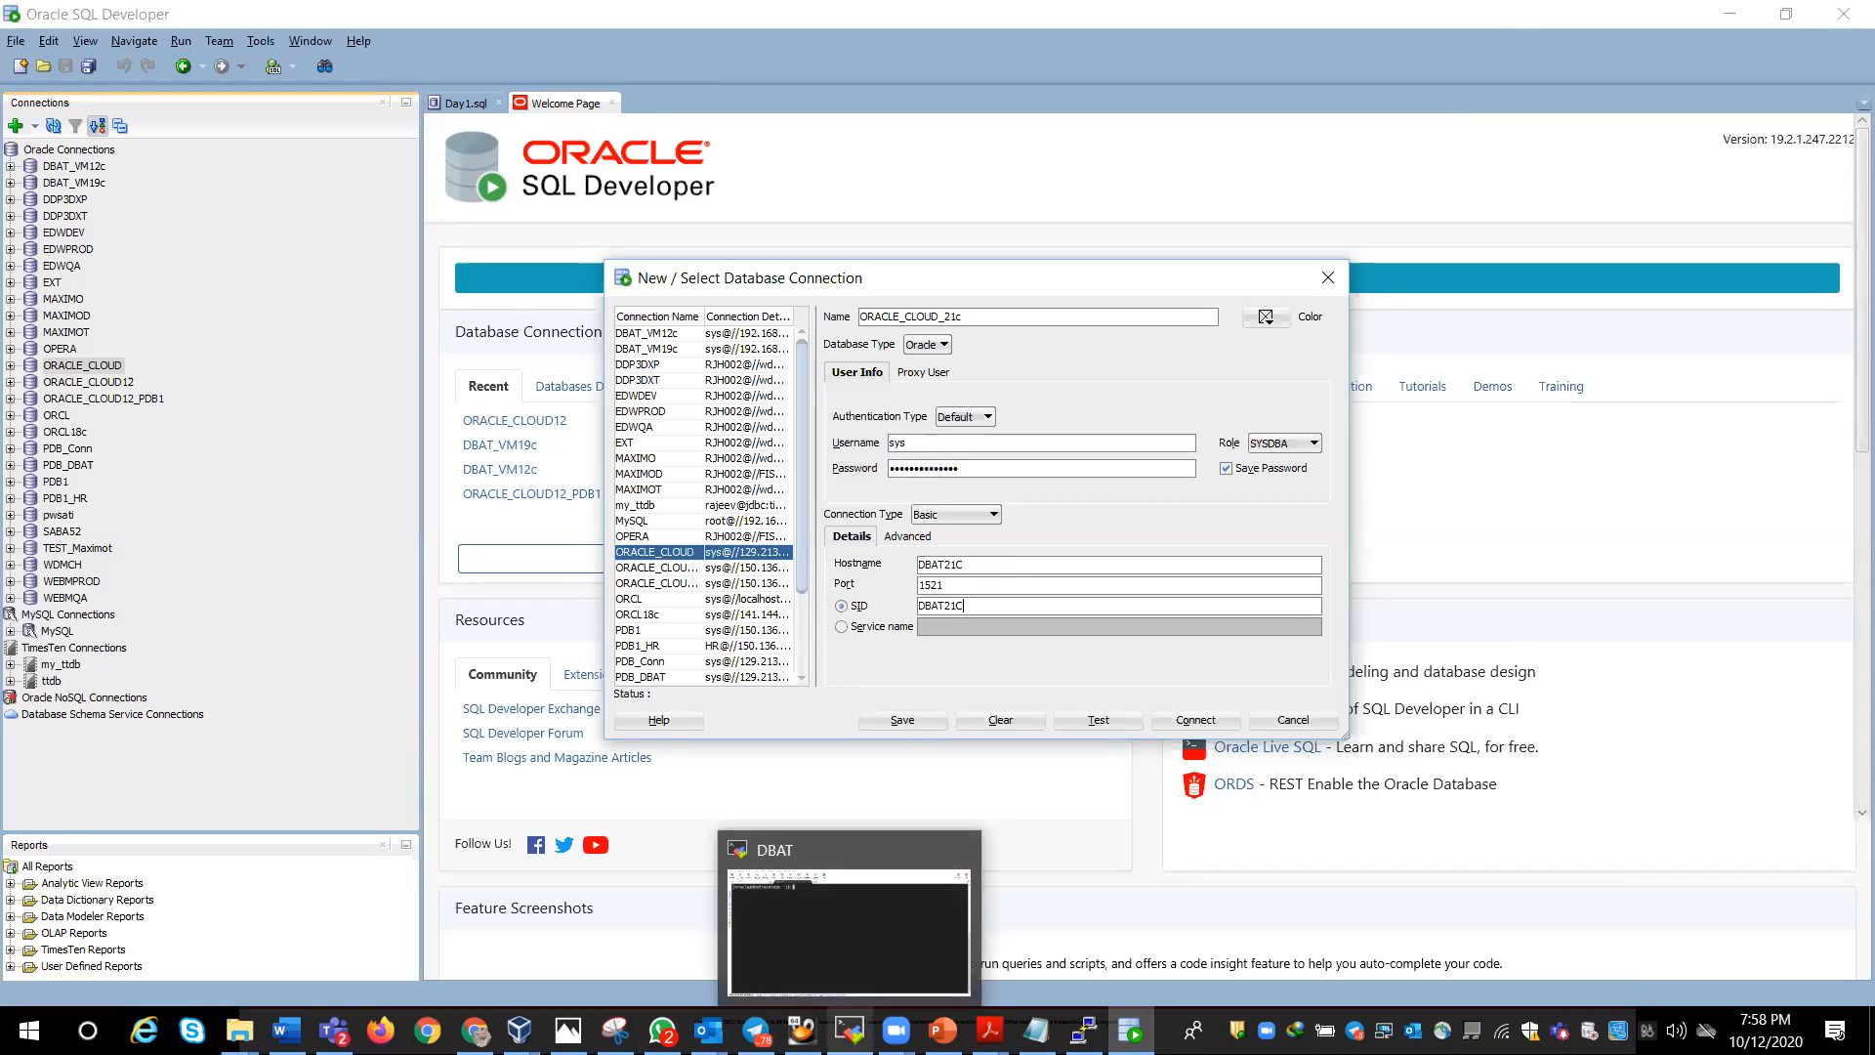
pyautogui.moveTo(518, 1031)
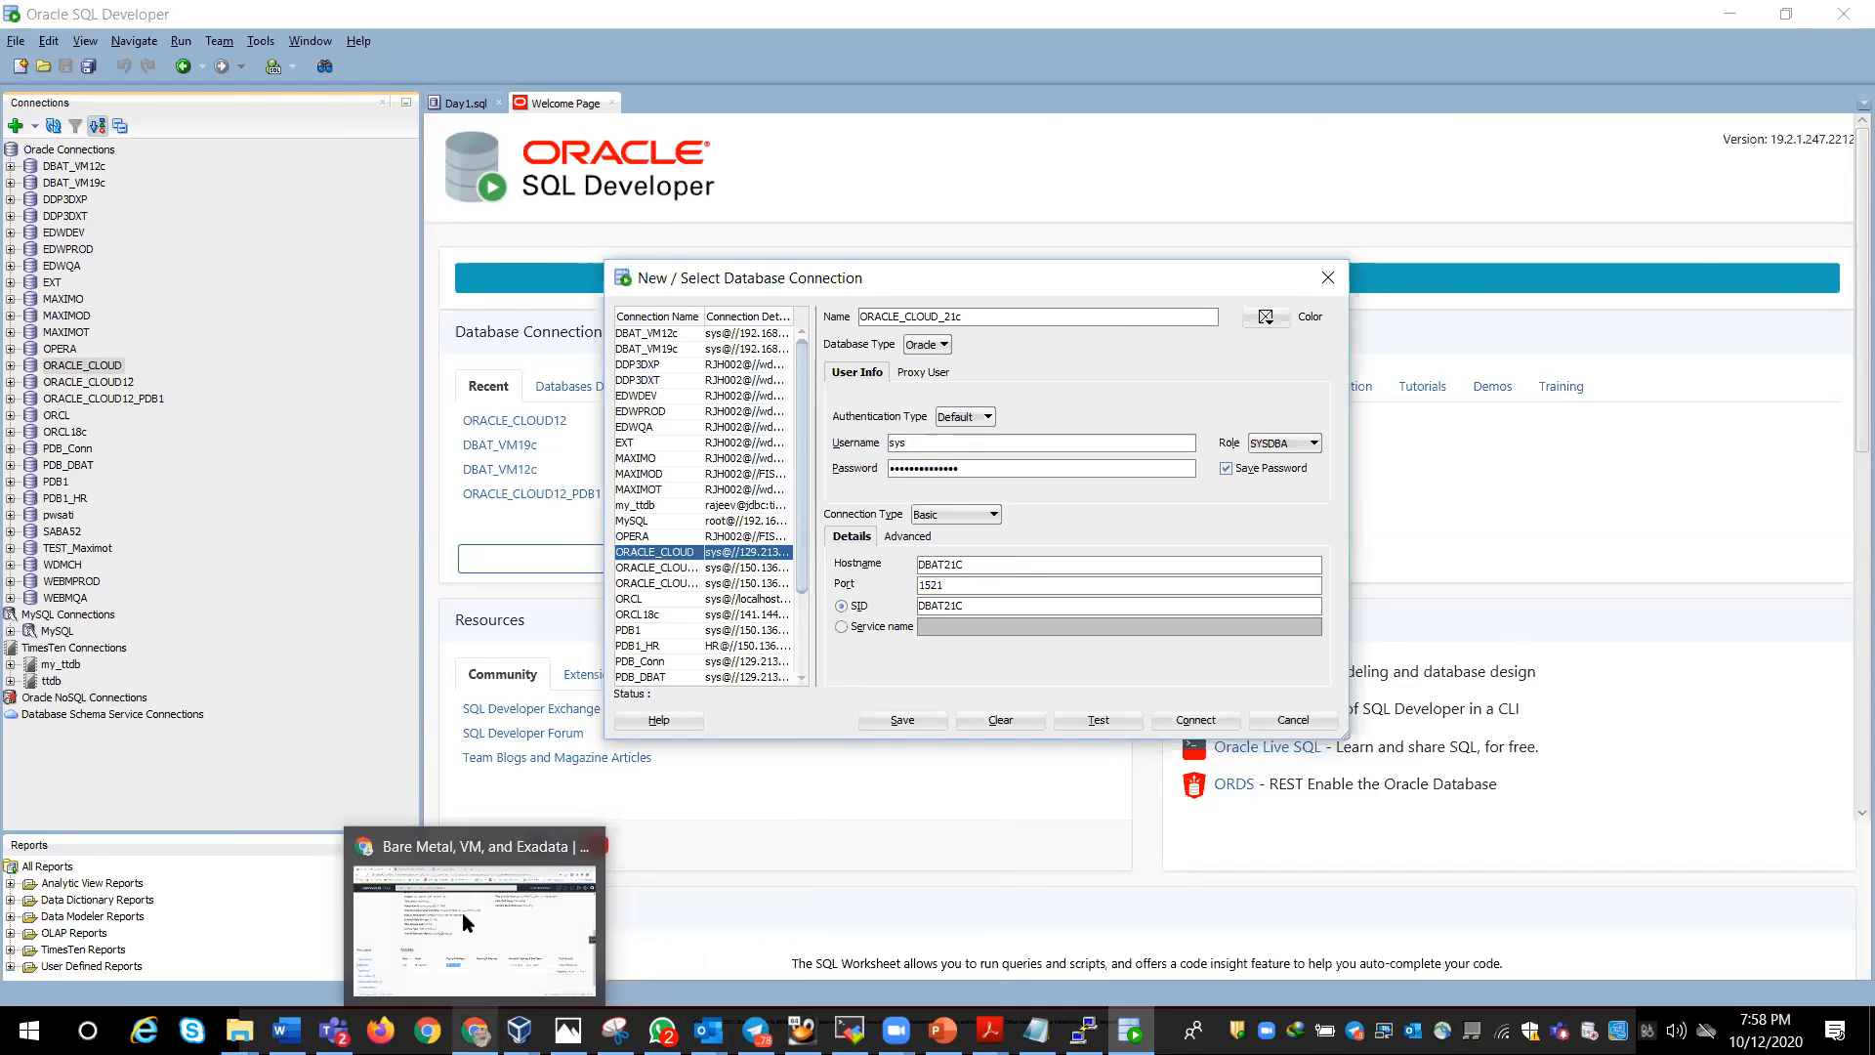
pyautogui.click(461, 912)
pyautogui.rightClick(741, 762)
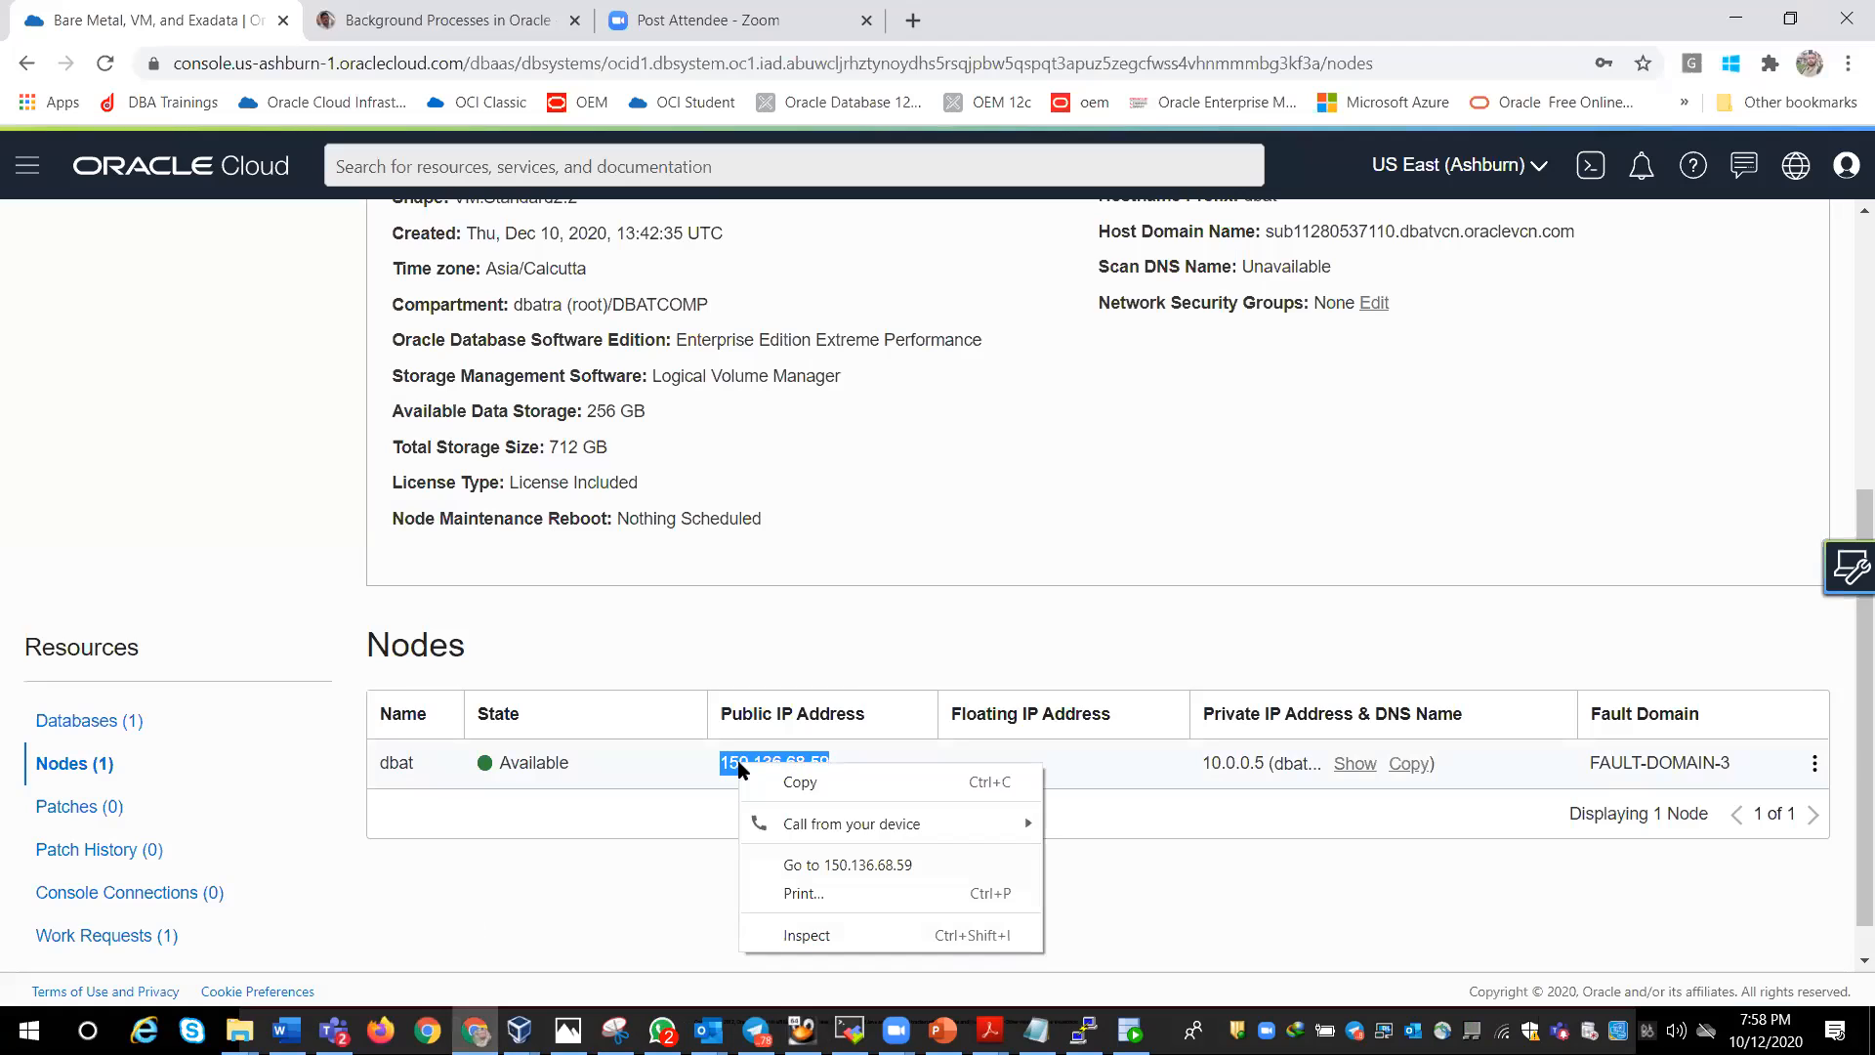
pyautogui.click(822, 791)
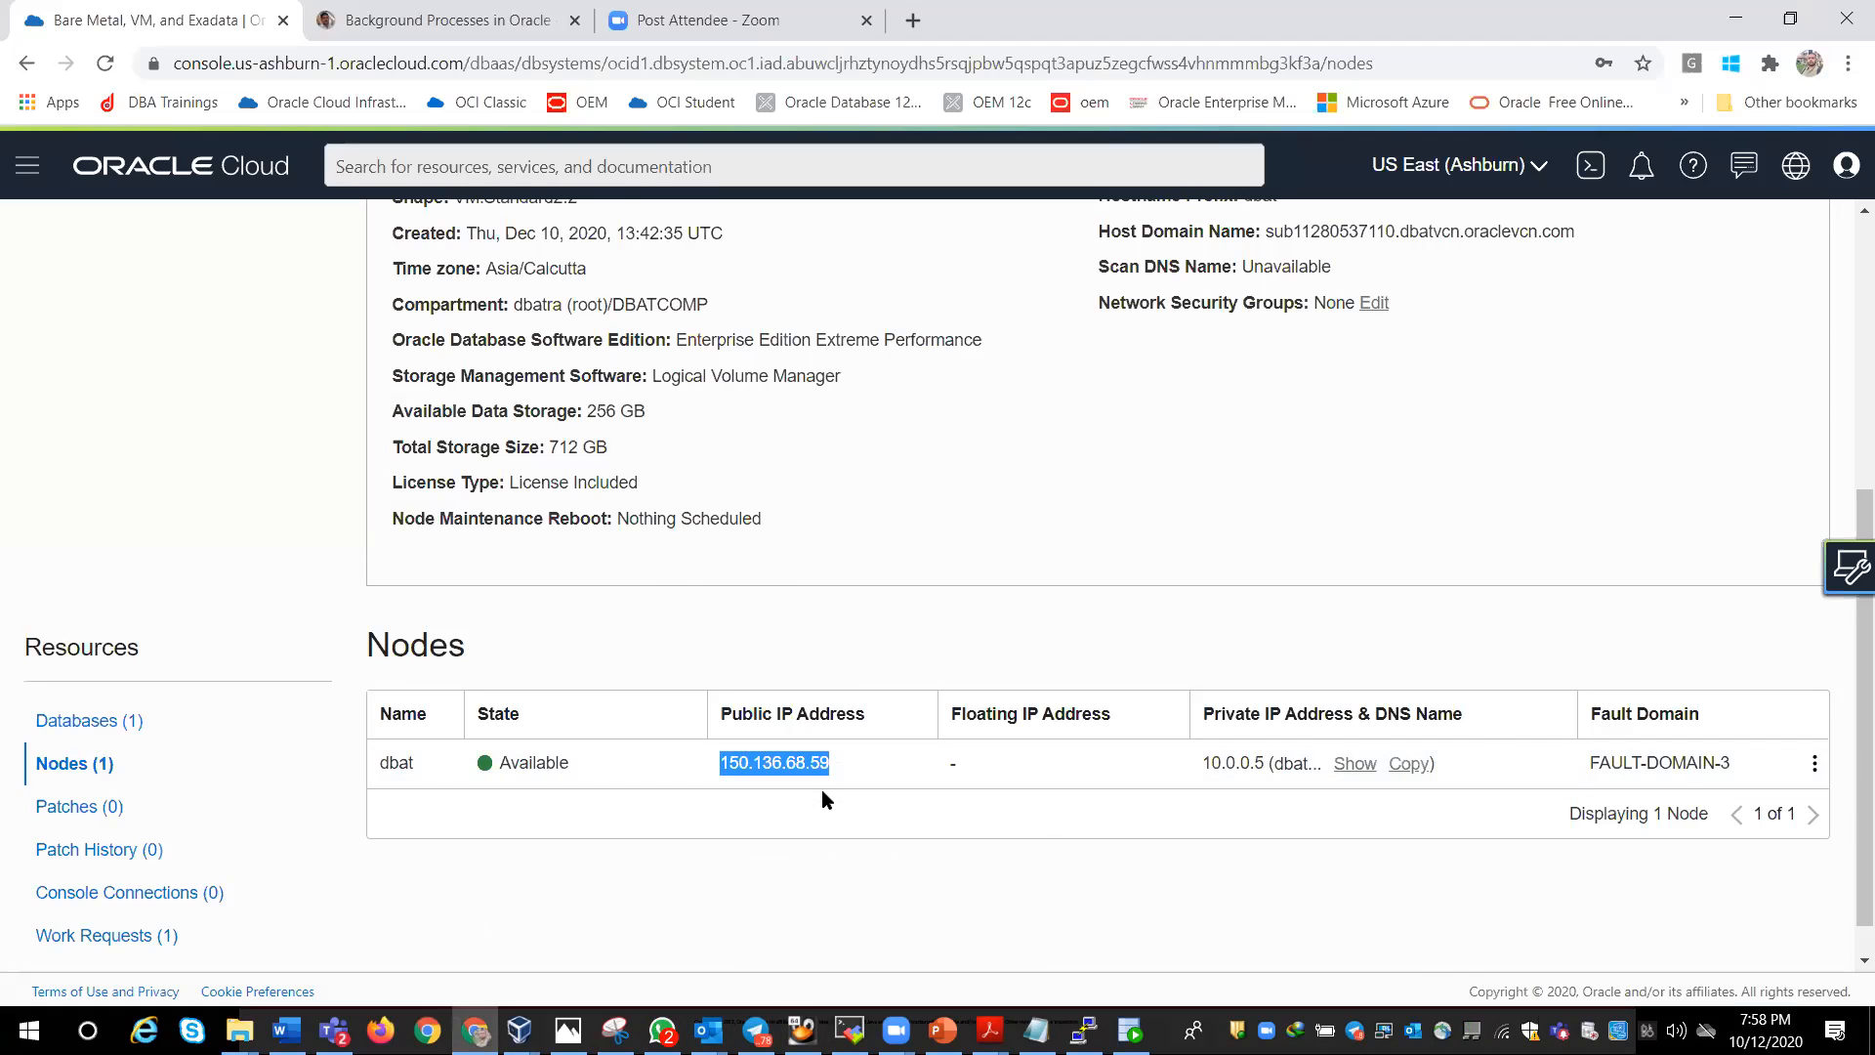
pyautogui.hotkey('alt', 'Tab')
pyautogui.moveTo(983, 573); pyautogui.dragTo(871, 567)
pyautogui.hotkey('ctrl', 'v')
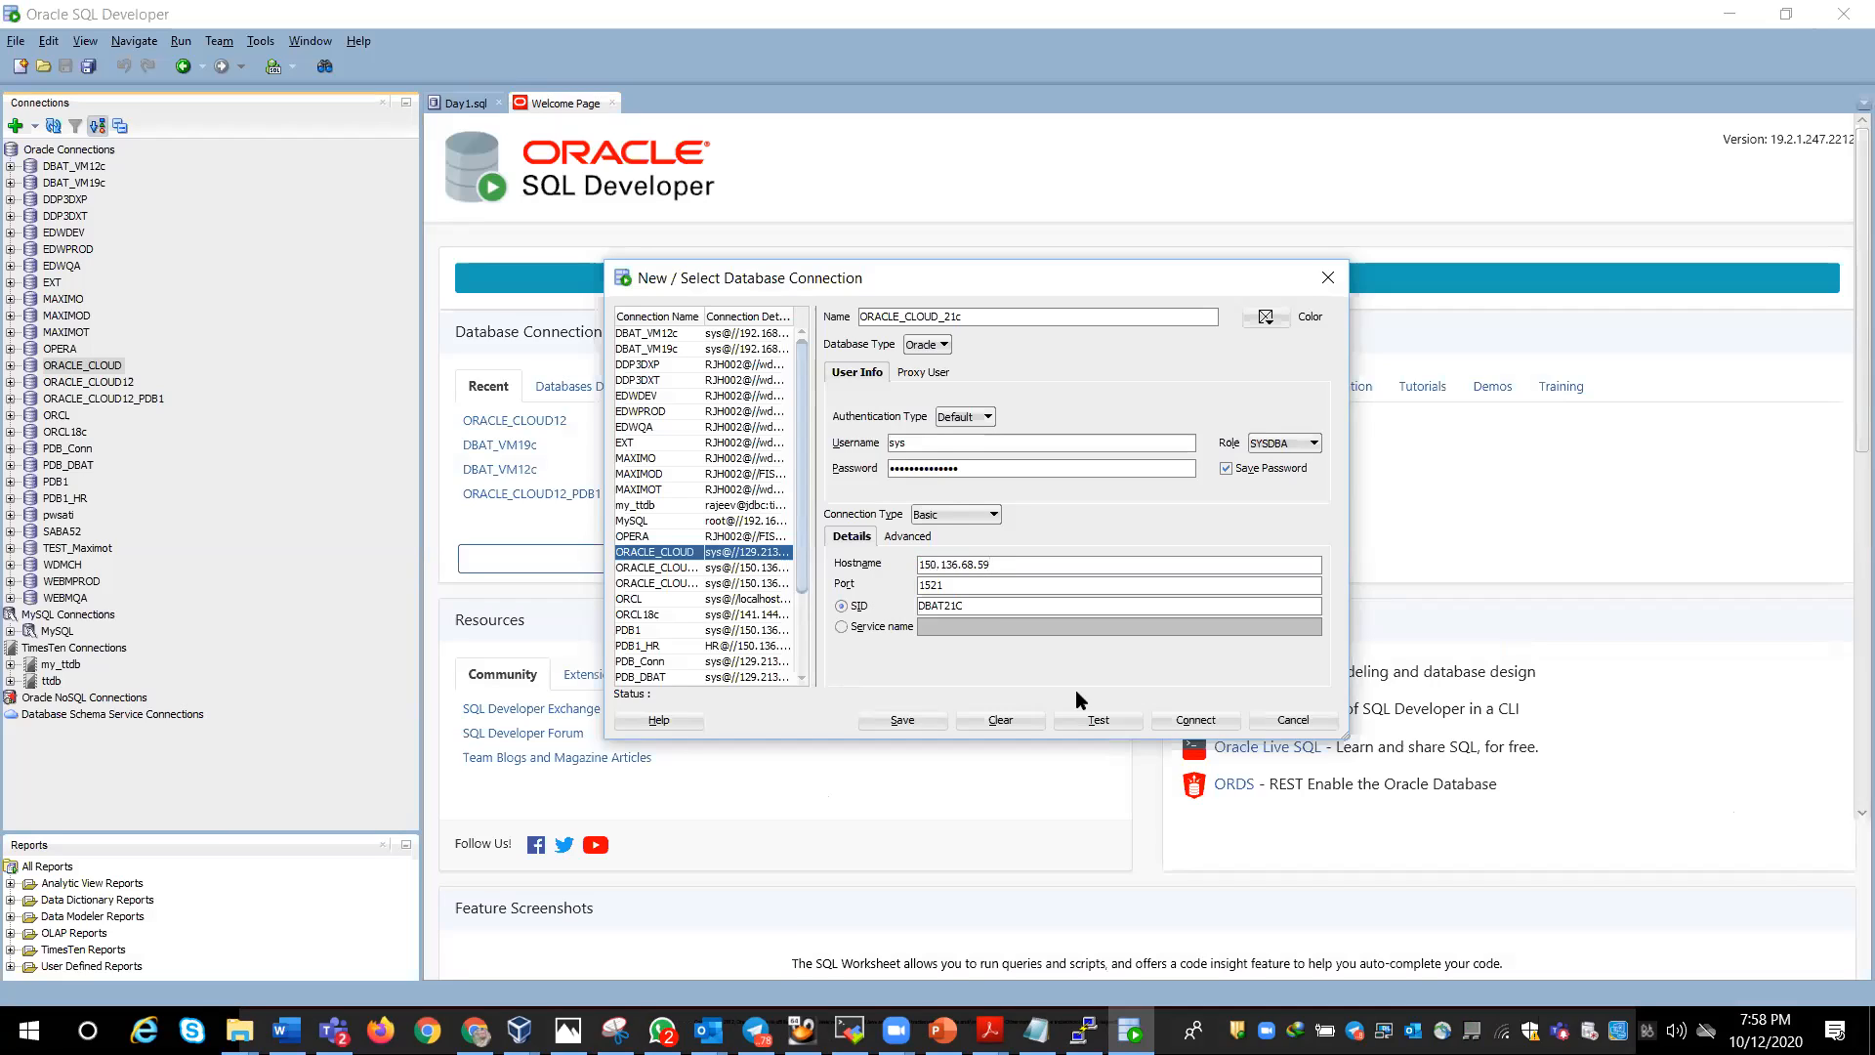
# Step: Test the ORACLE_CLOUD_21c connection, check its status, and connect to the database
pyautogui.click(1102, 723)
pyautogui.click(1232, 30)
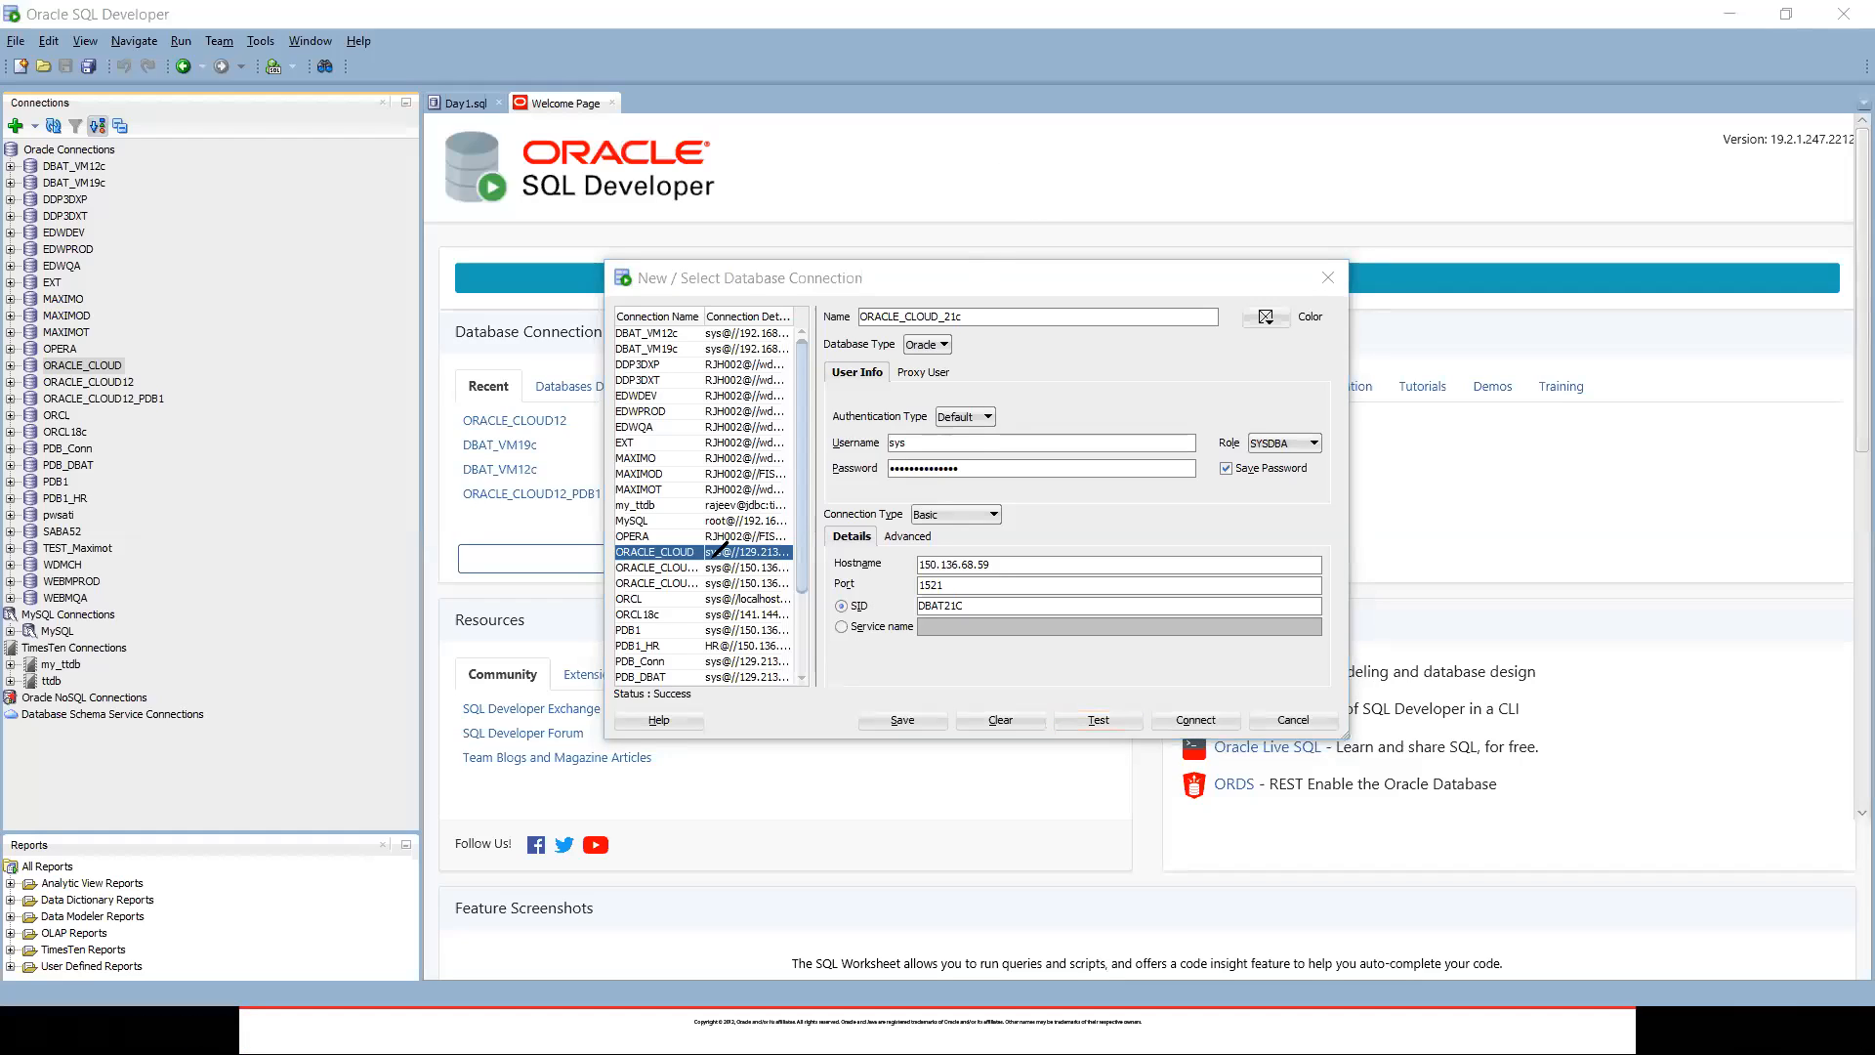
pyautogui.moveTo(615, 704); pyautogui.dragTo(705, 700)
pyautogui.press('Escape')
pyautogui.click(1179, 723)
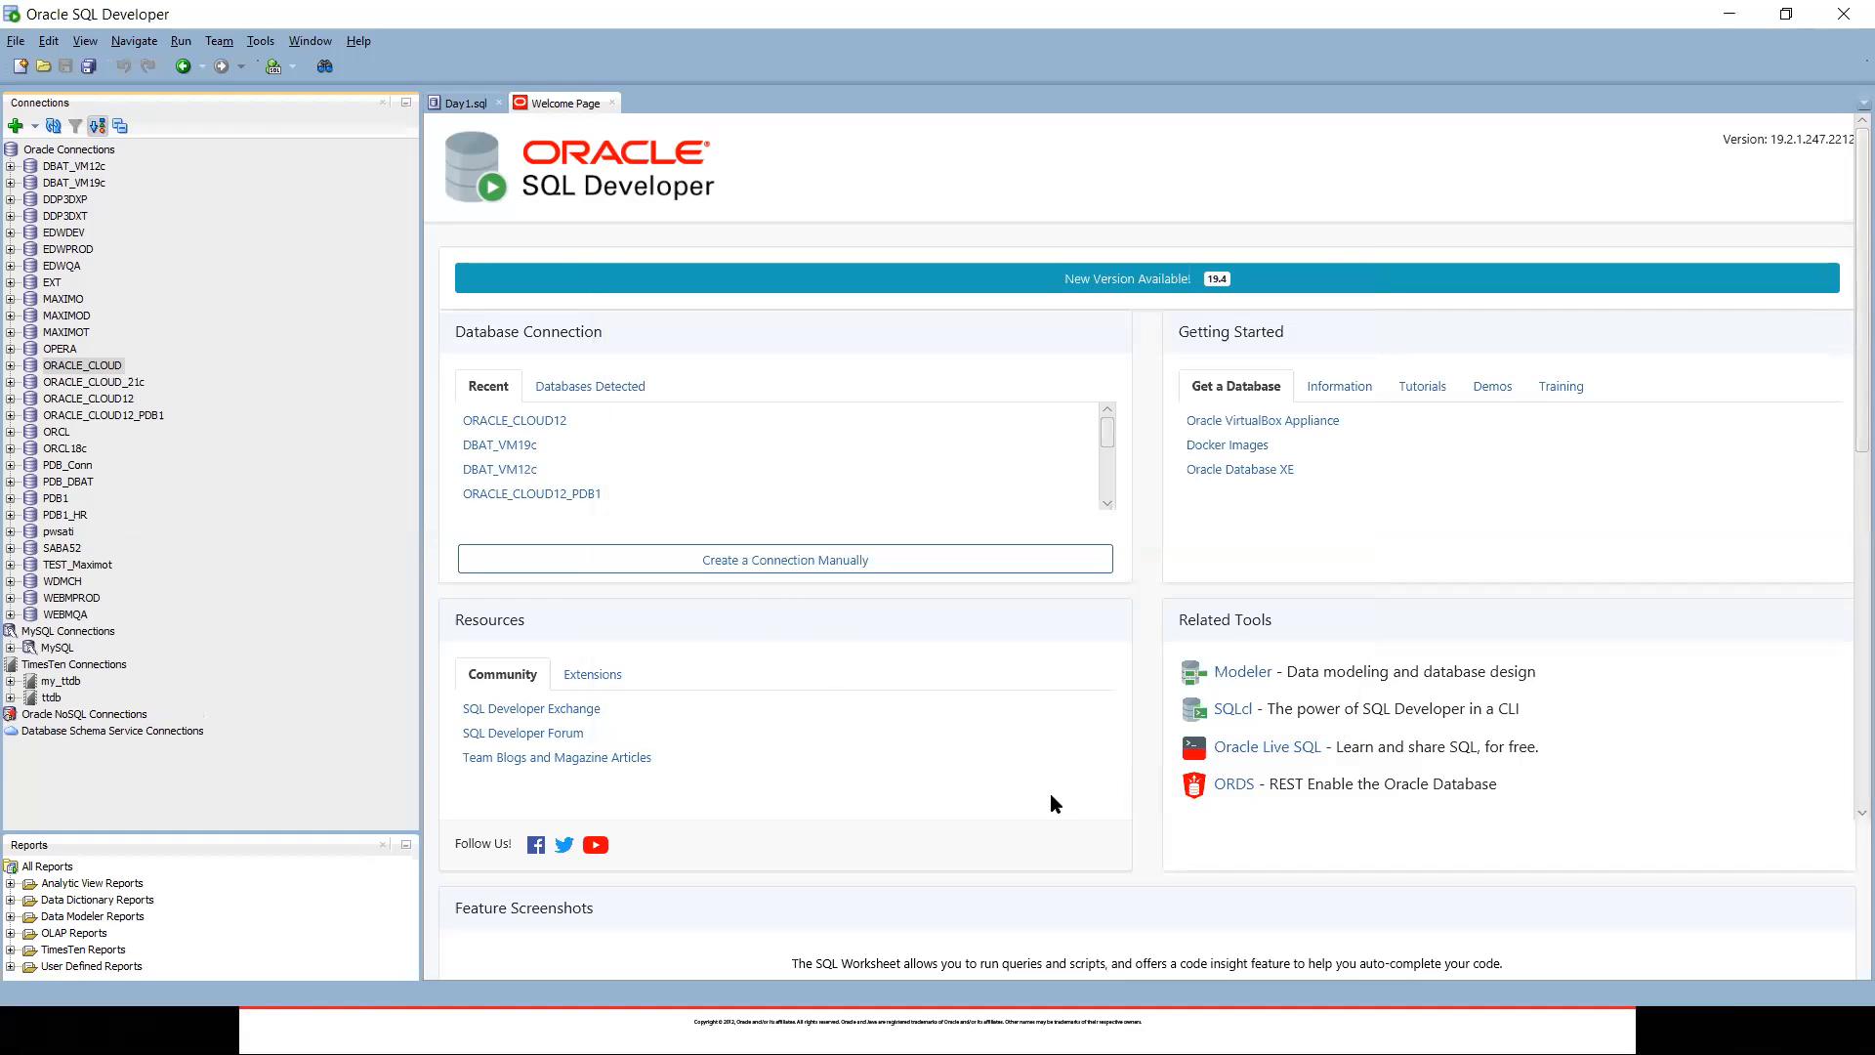
# Step: Switch to the PuTTY session on dbat and copy the query select name, open_mode from v$database;
pyautogui.hotkey('alt', 'Tab')
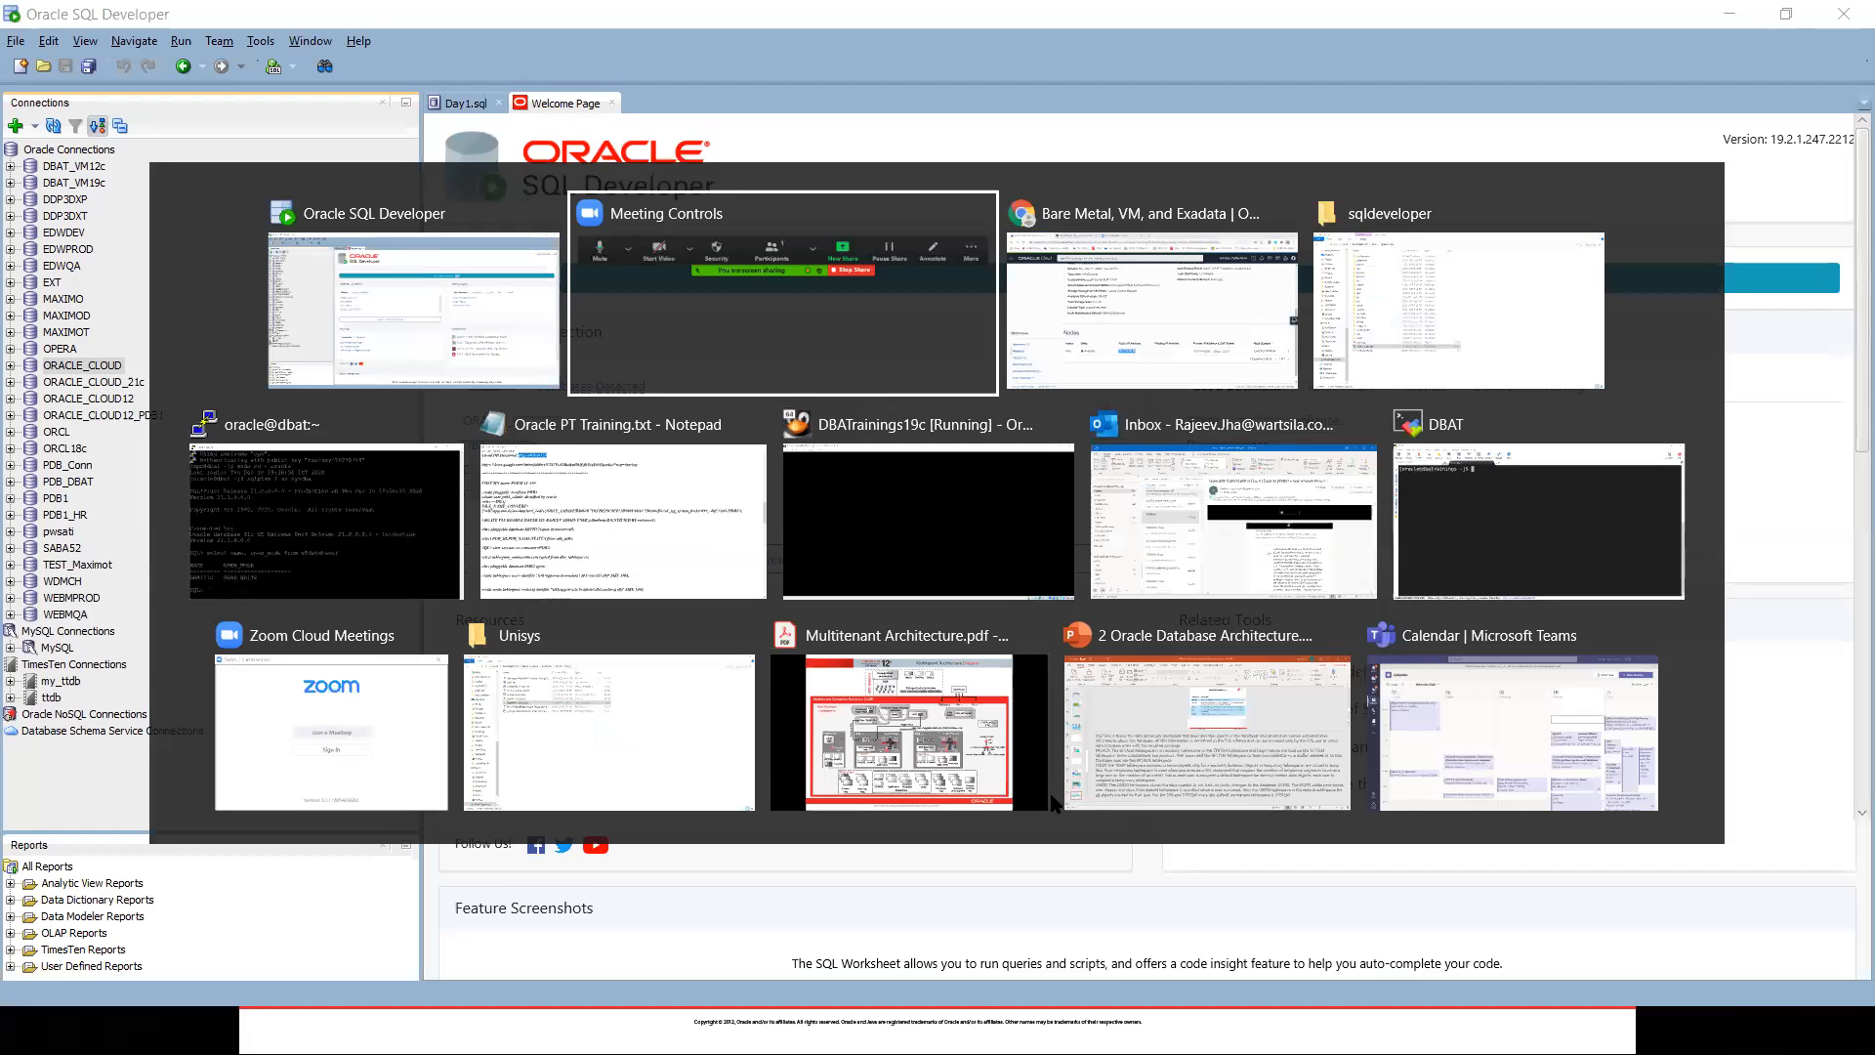
pyautogui.press('Tab')
pyautogui.press('Tab')
pyautogui.press('Tab')
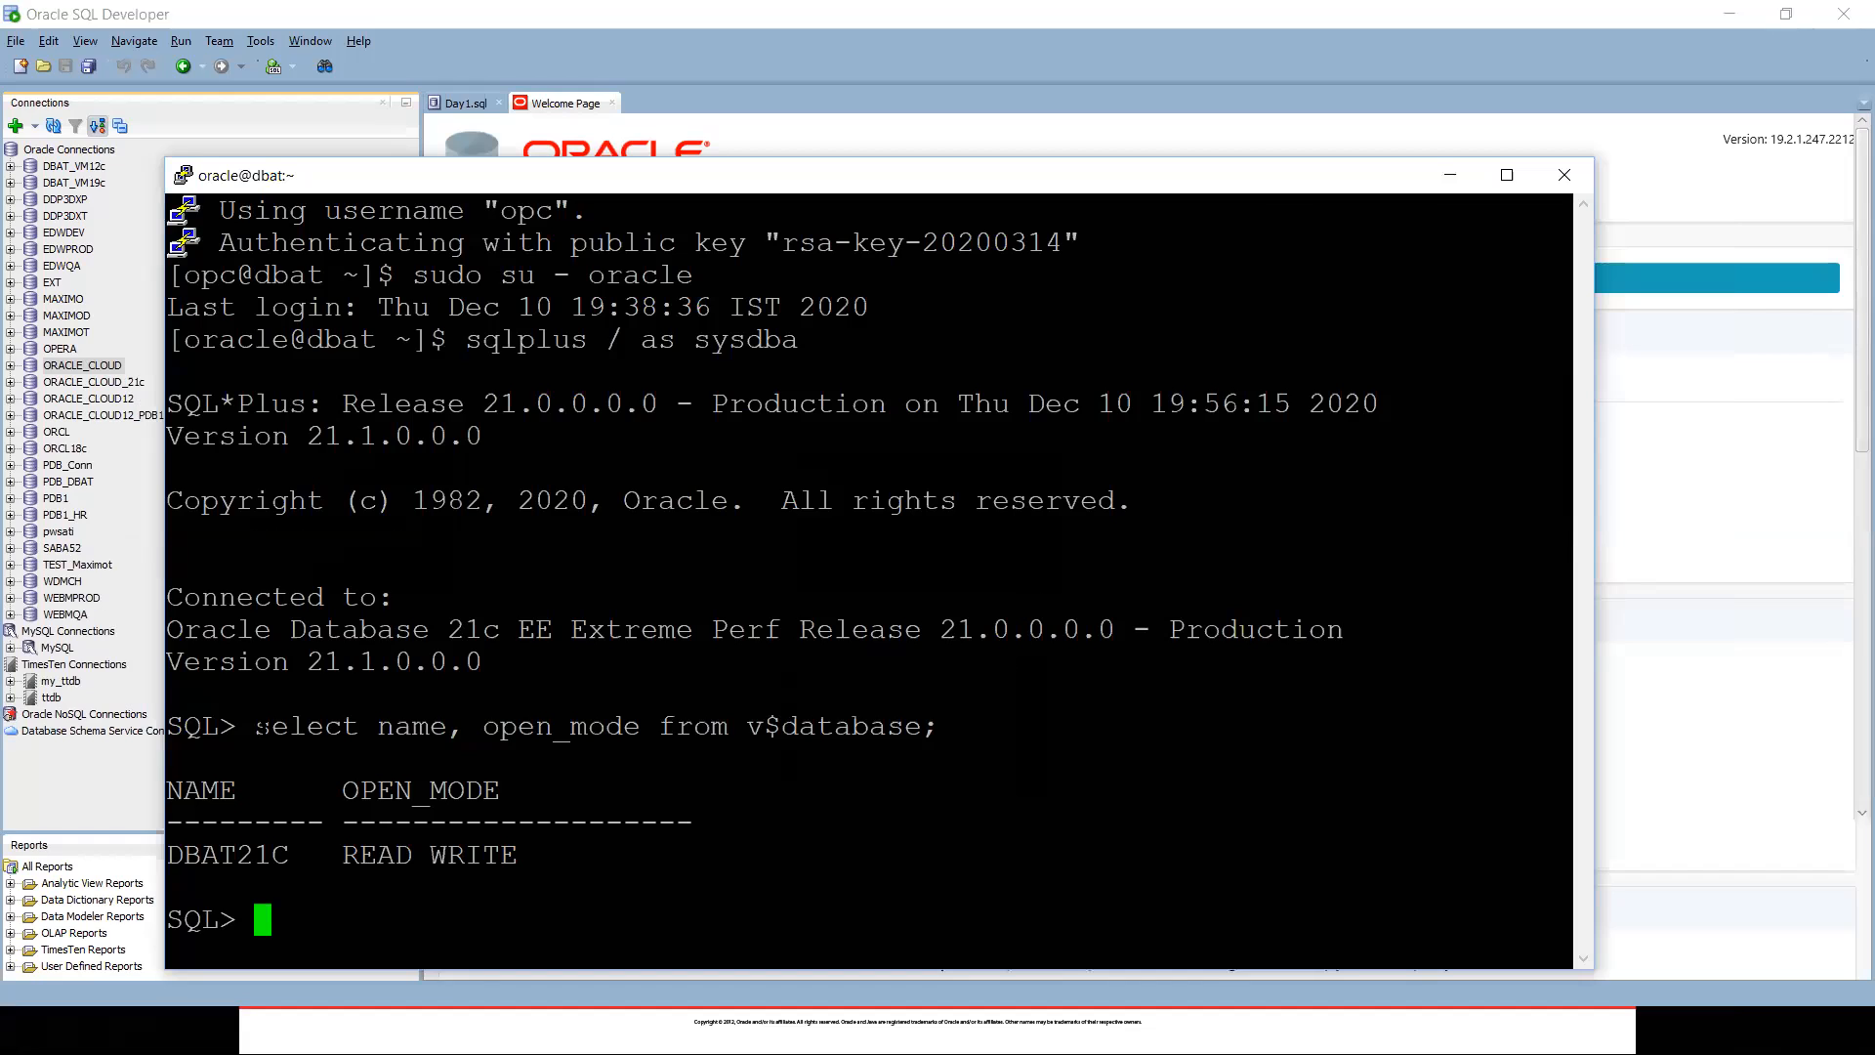
pyautogui.moveTo(257, 729); pyautogui.dragTo(929, 730)
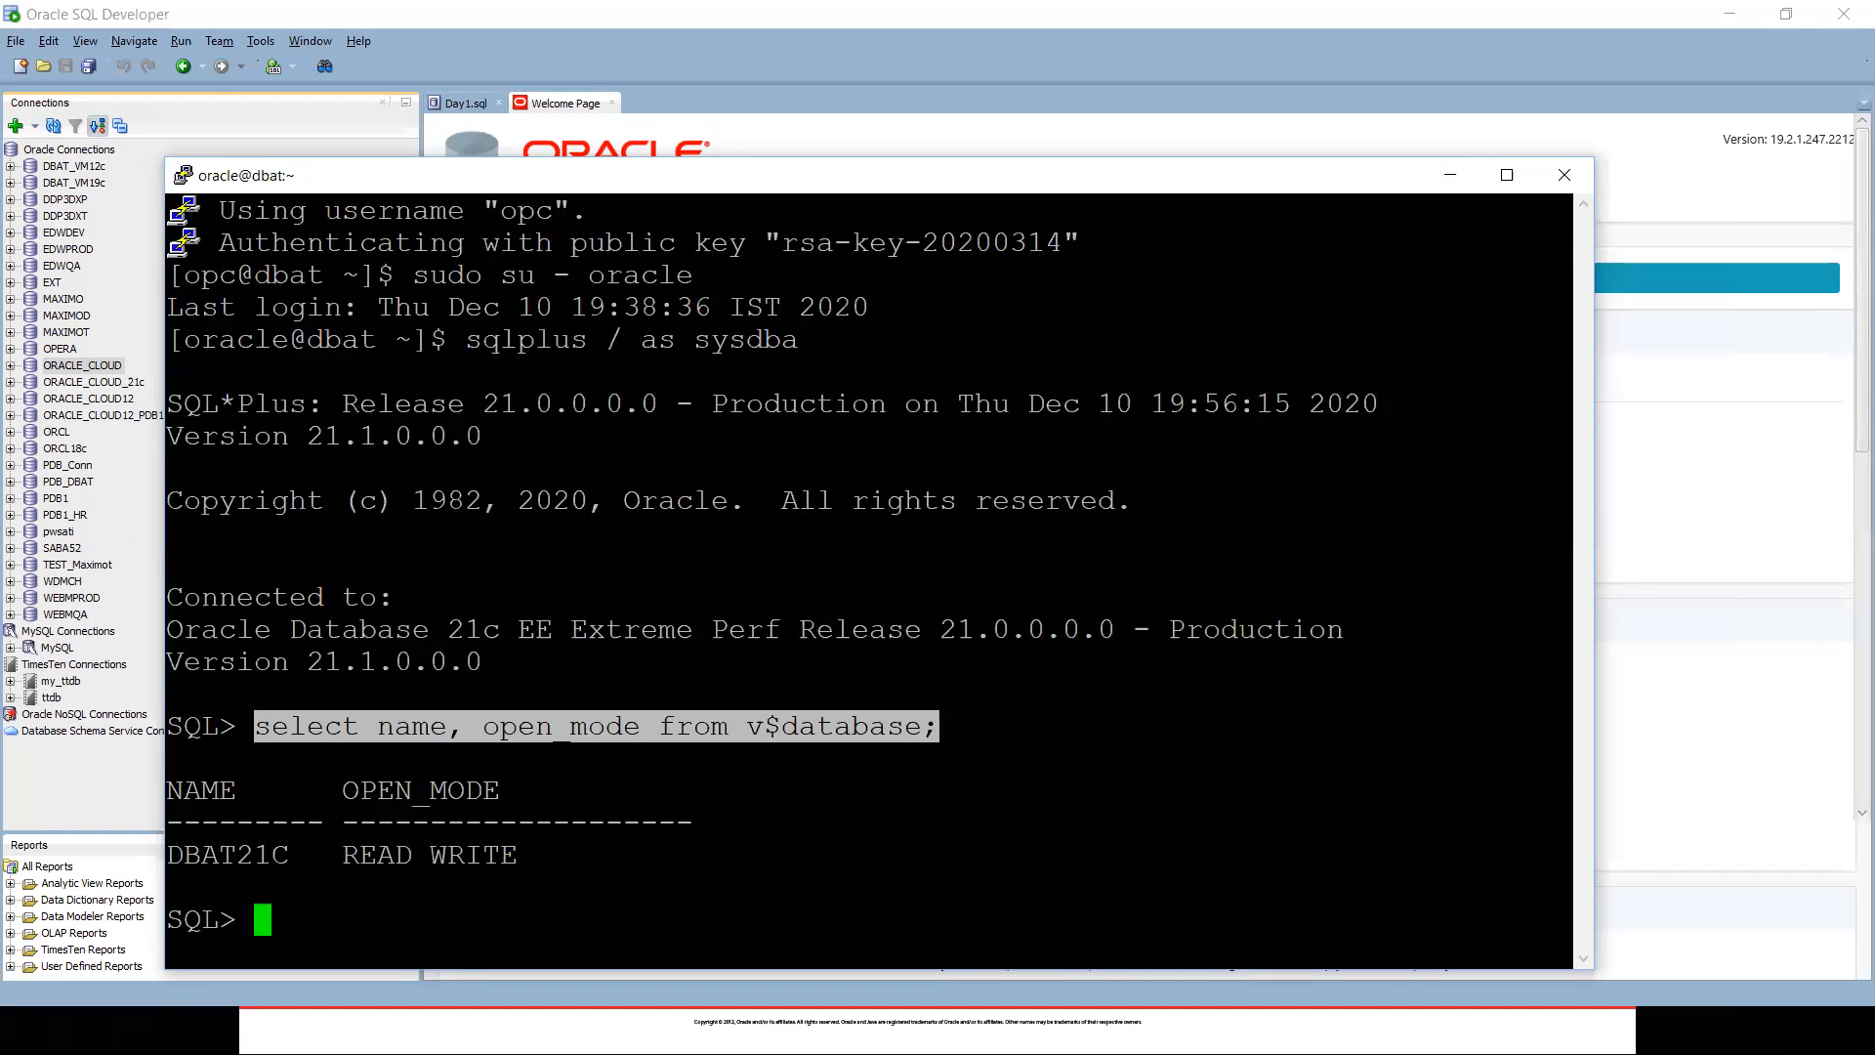
# Step: Return to SQL Developer, paste the copied query into the ORACLE_CLOUD_21c worksheet, and run it
pyautogui.click(1622, 377)
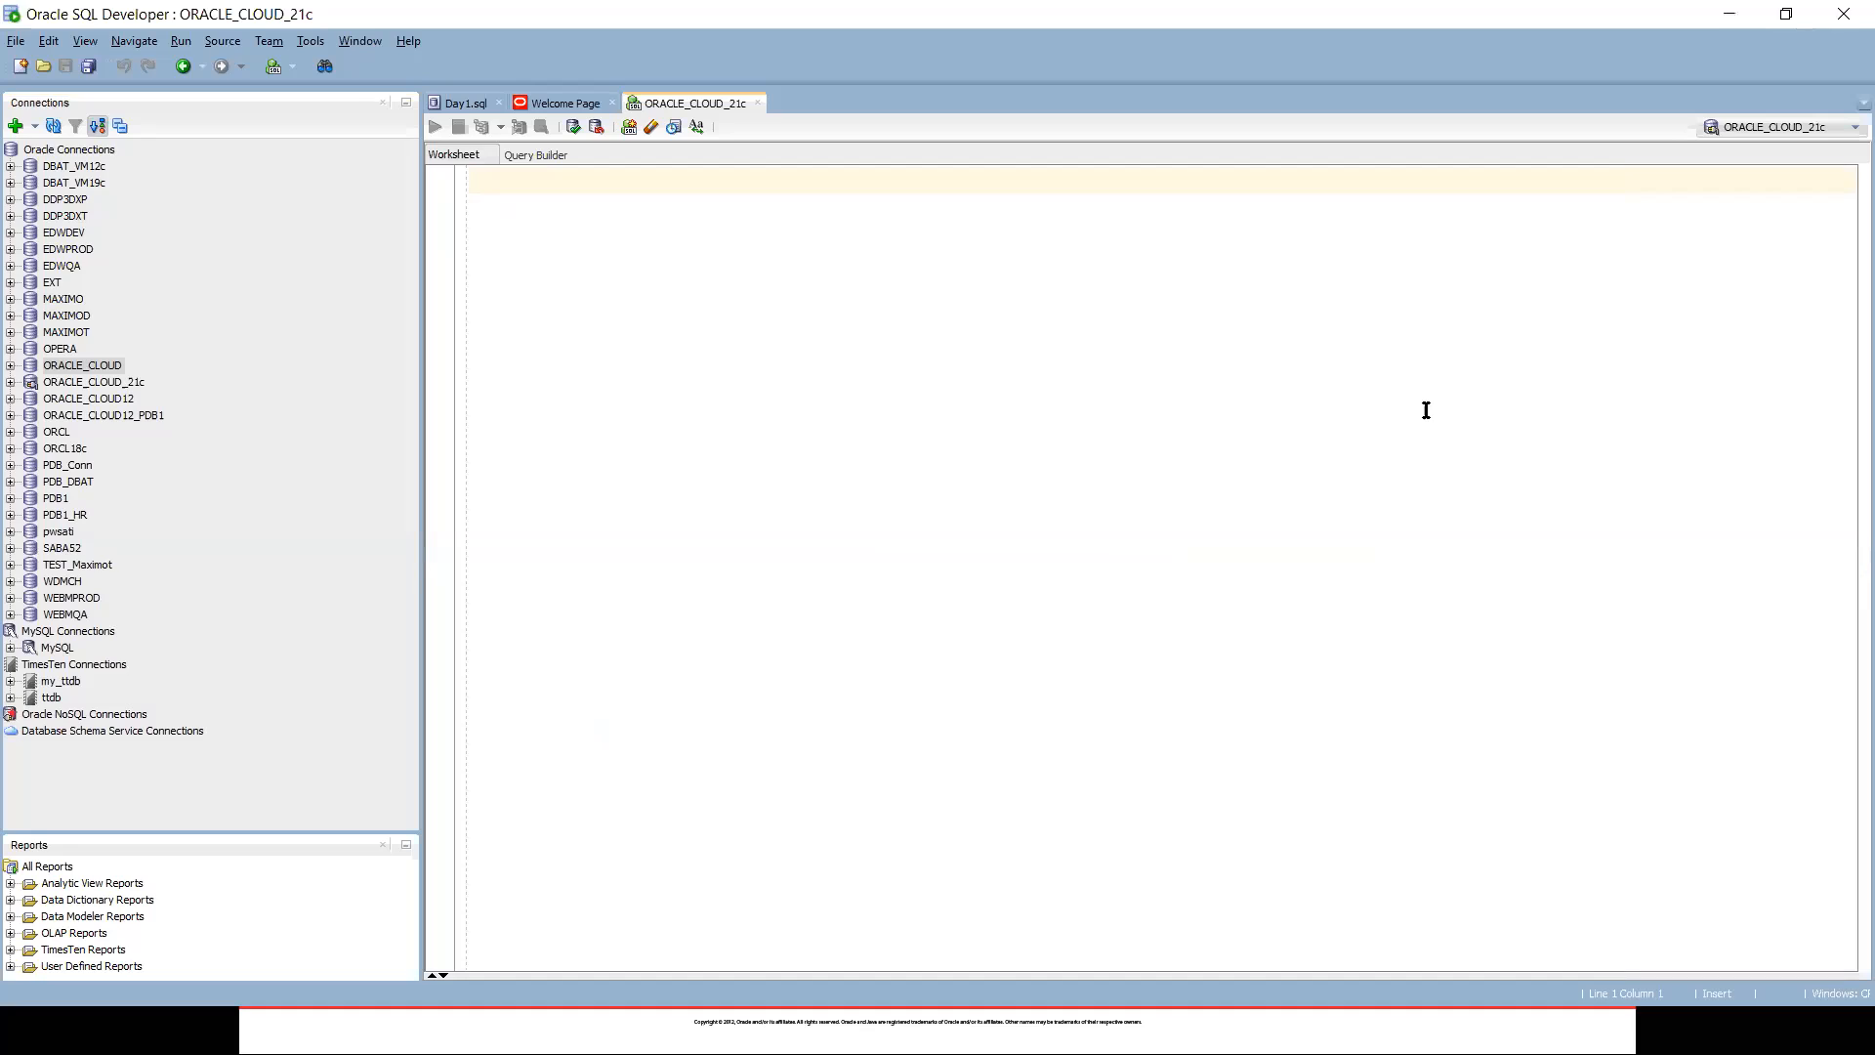
pyautogui.hotkey('ctrl', 'v')
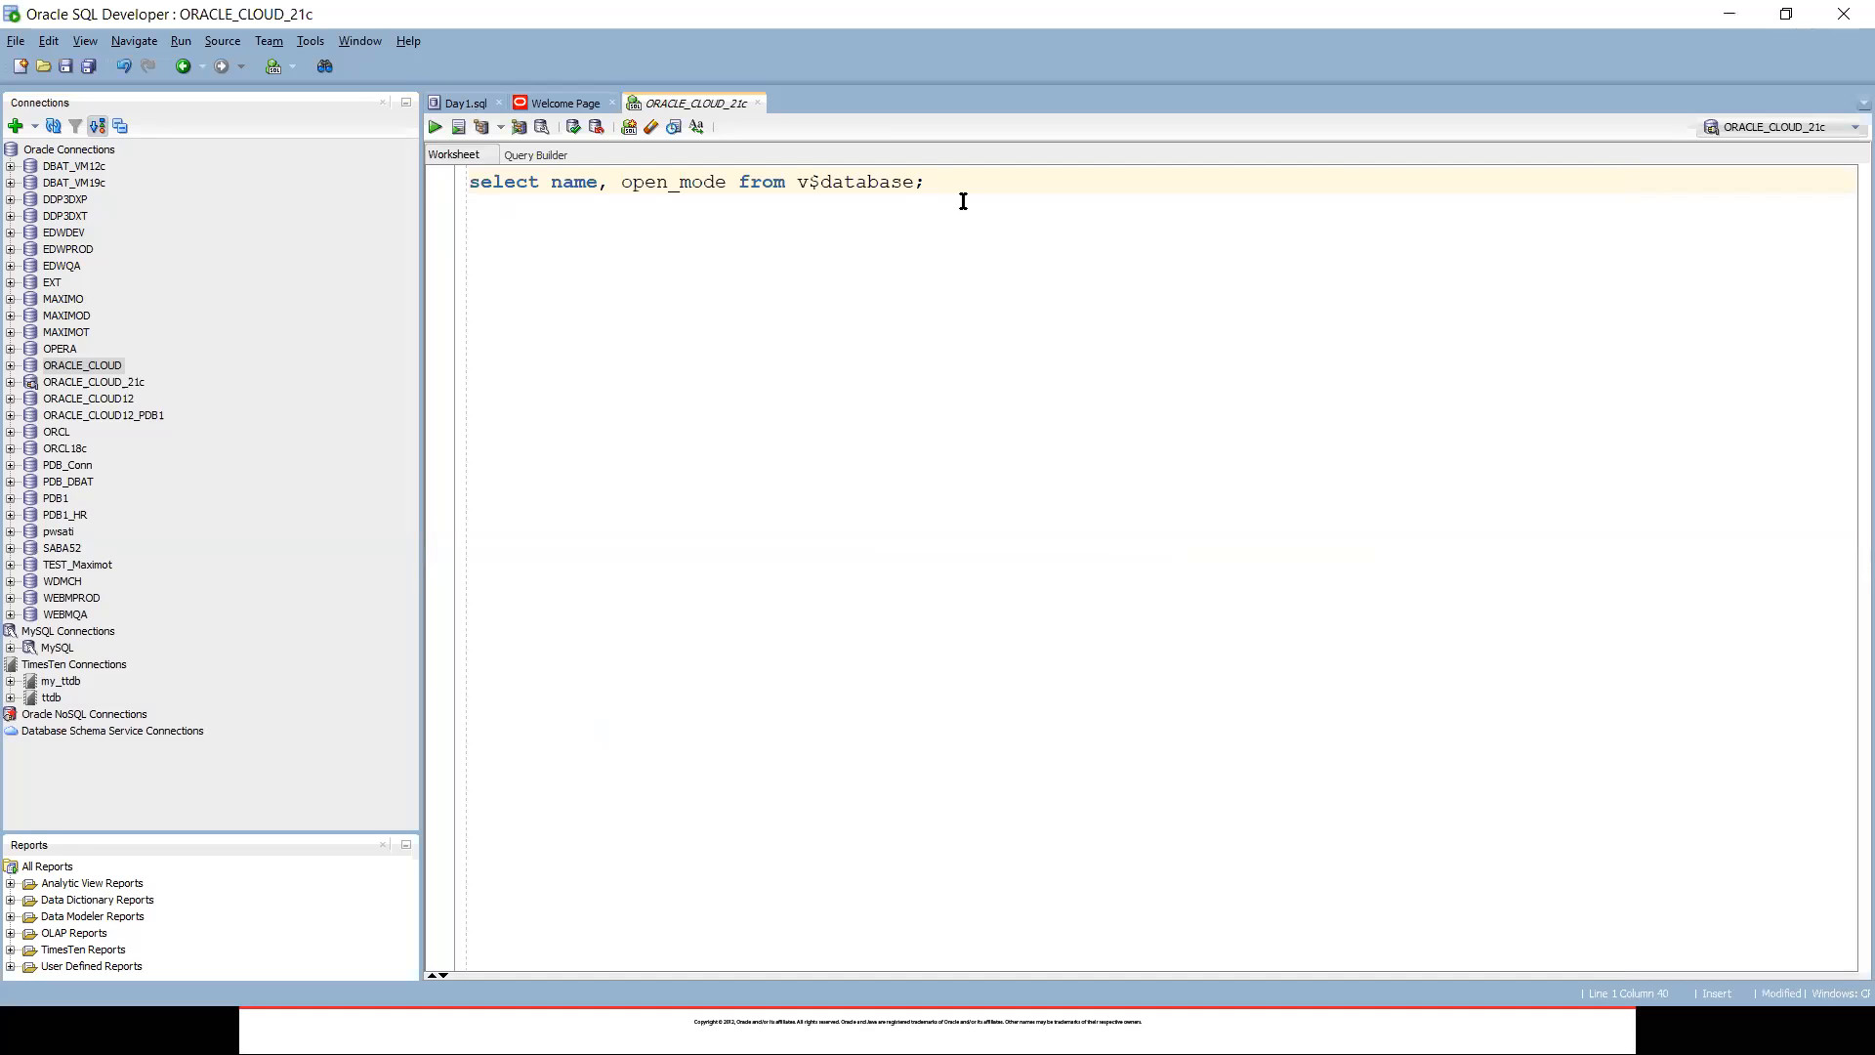
pyautogui.moveTo(960, 191); pyautogui.dragTo(398, 174)
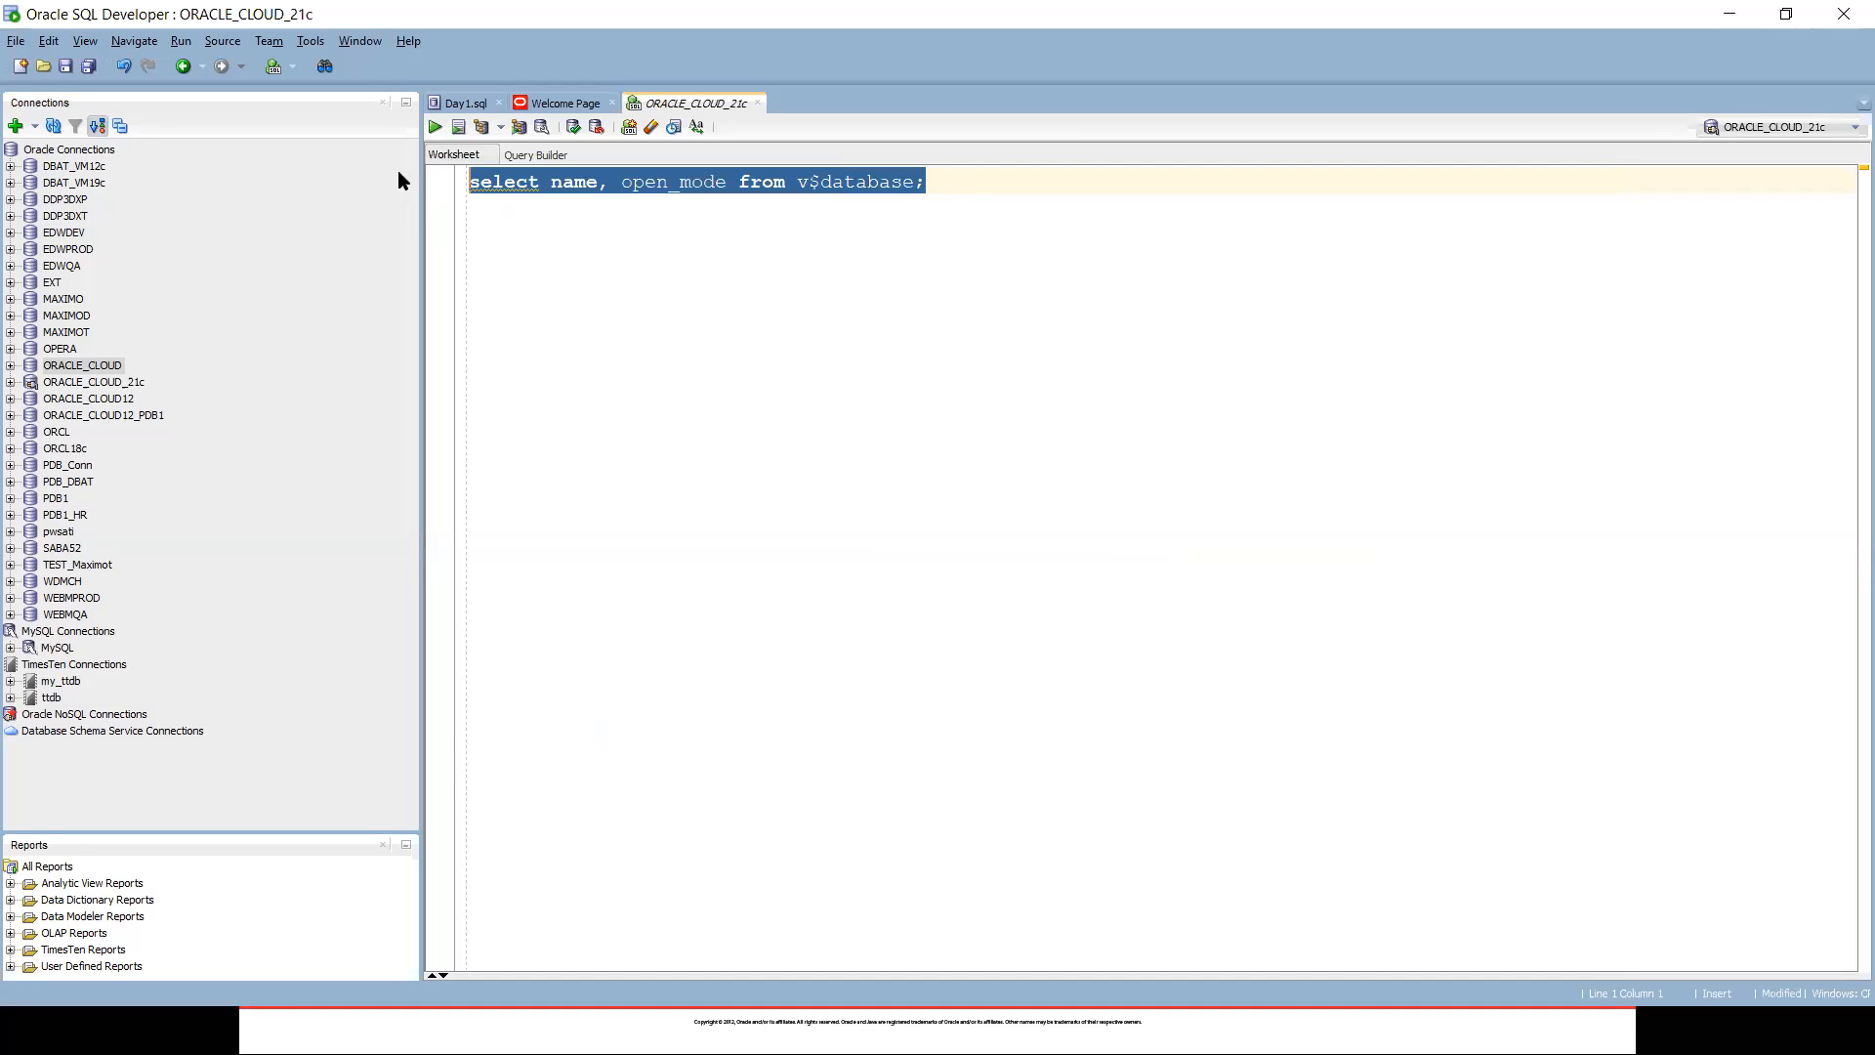
pyautogui.hotkey('ctrl', 'Return')
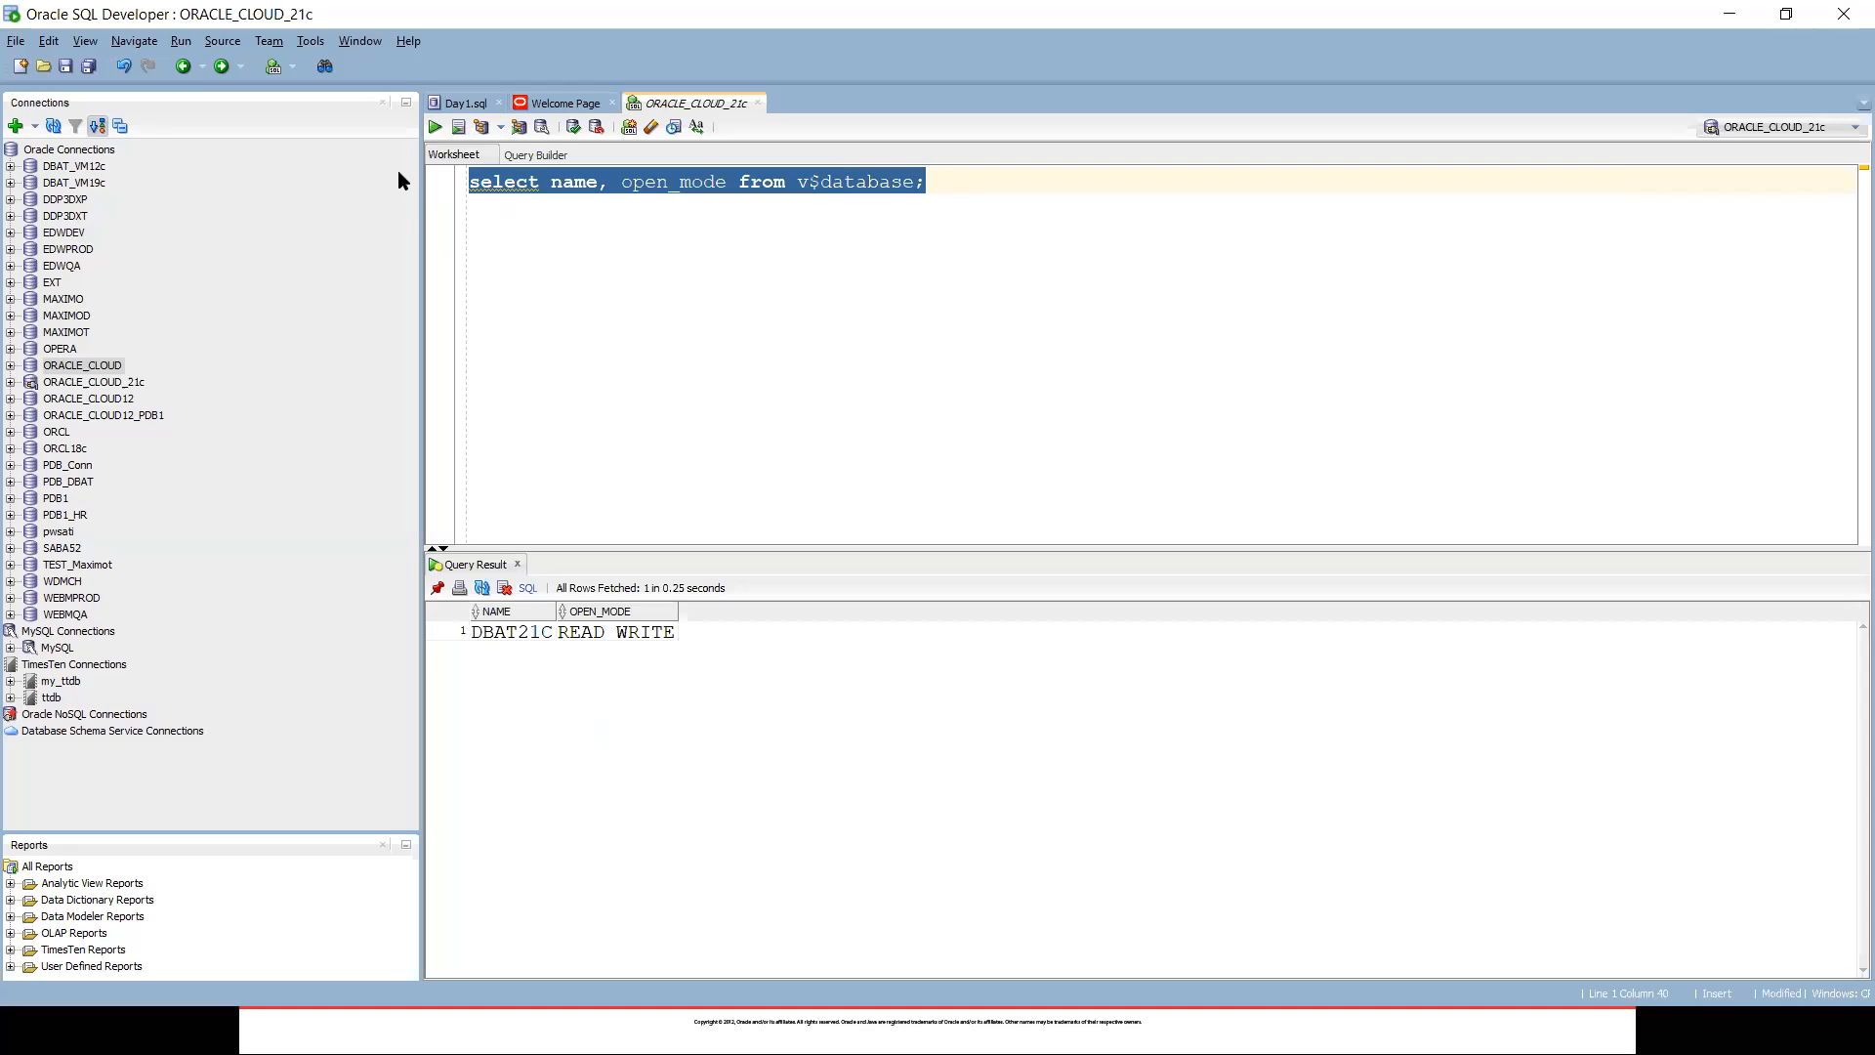
# Step: Add two new lines below the query in the ORACLE_CLOUD_21c worksheet
pyautogui.click(1024, 188)
pyautogui.press('Return')
pyautogui.press('Return')
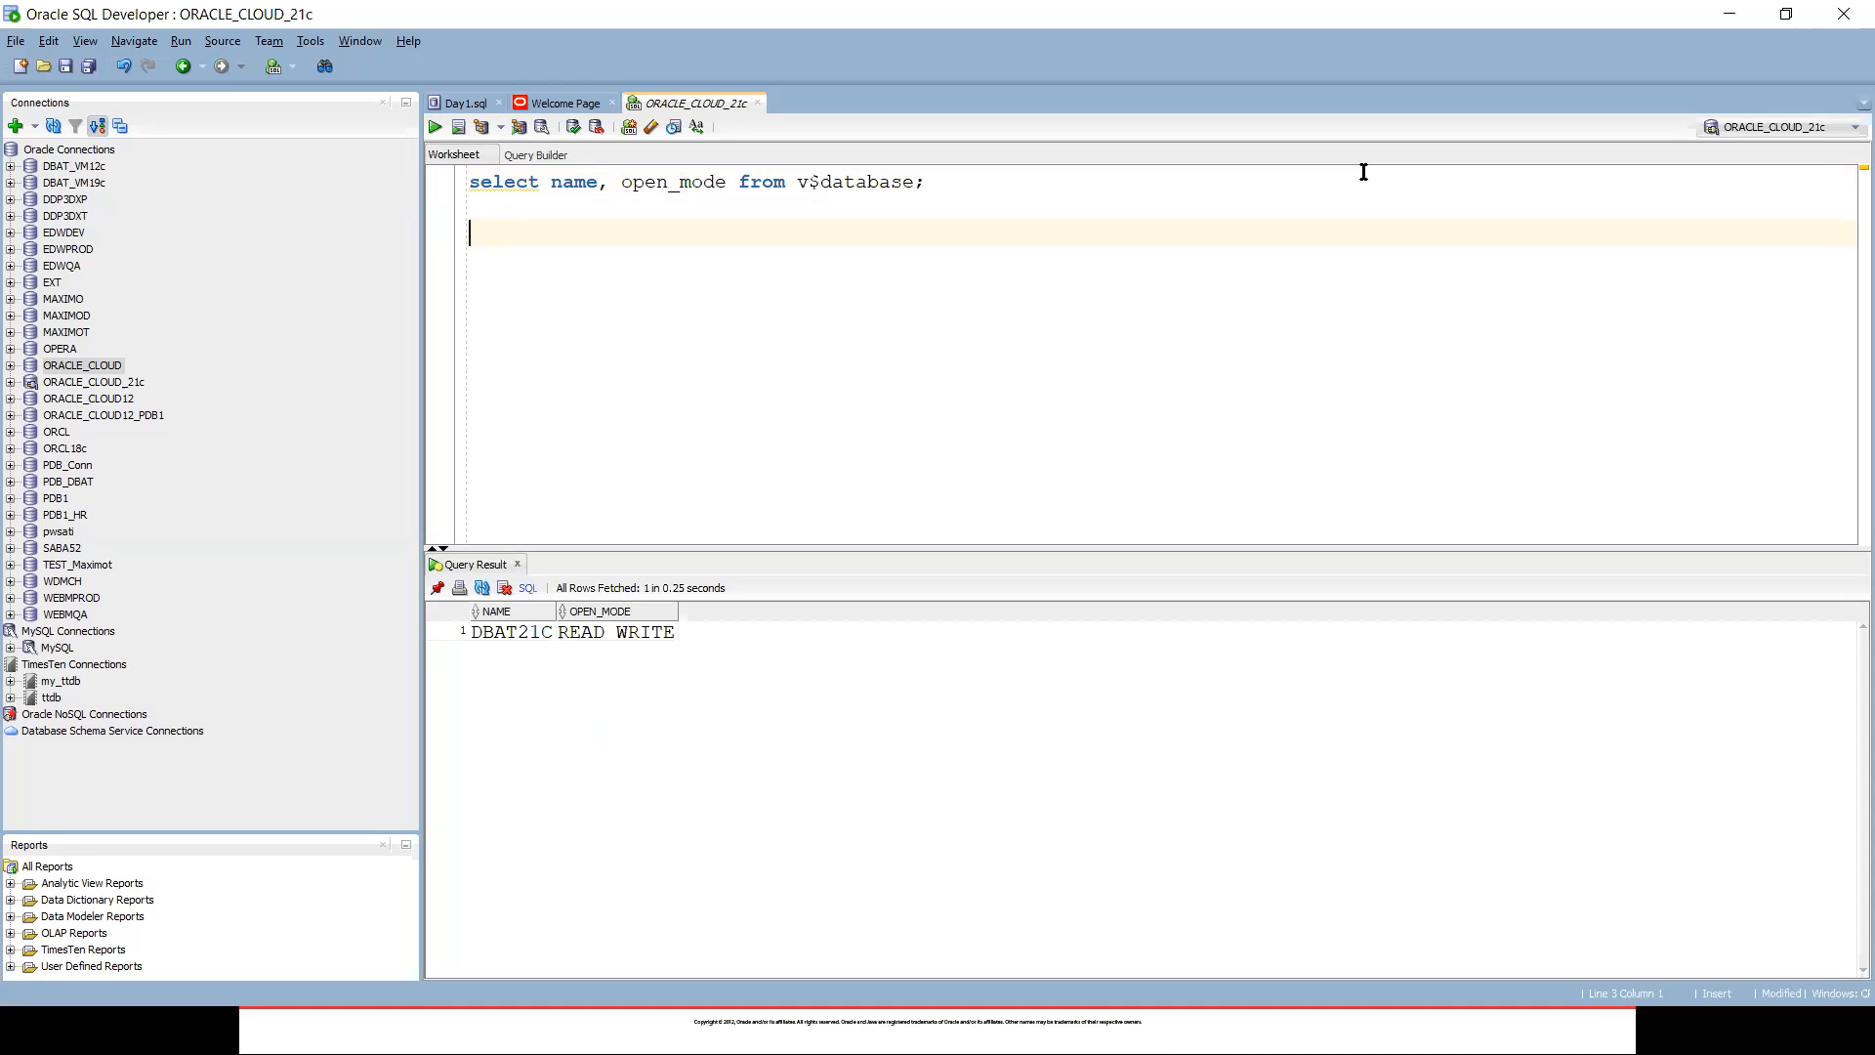
pyautogui.hotkey('alt', 'Tab')
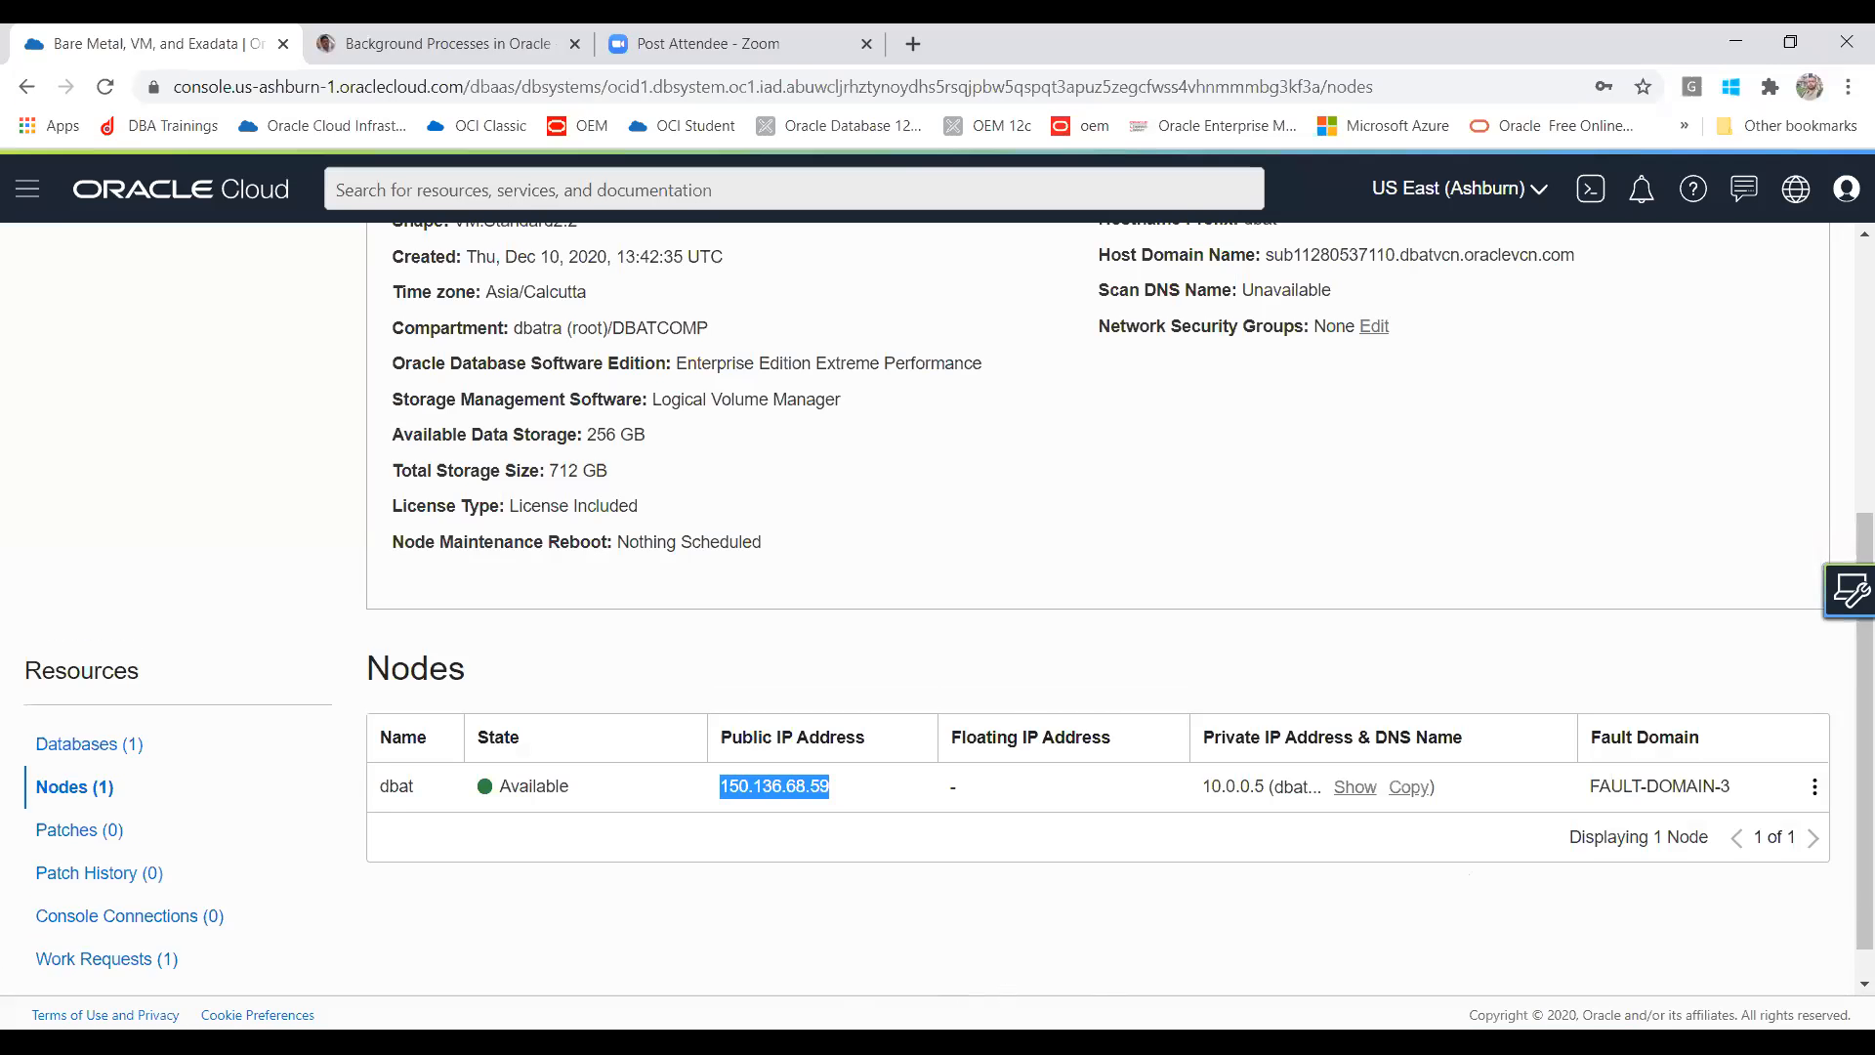
pyautogui.click(944, 856)
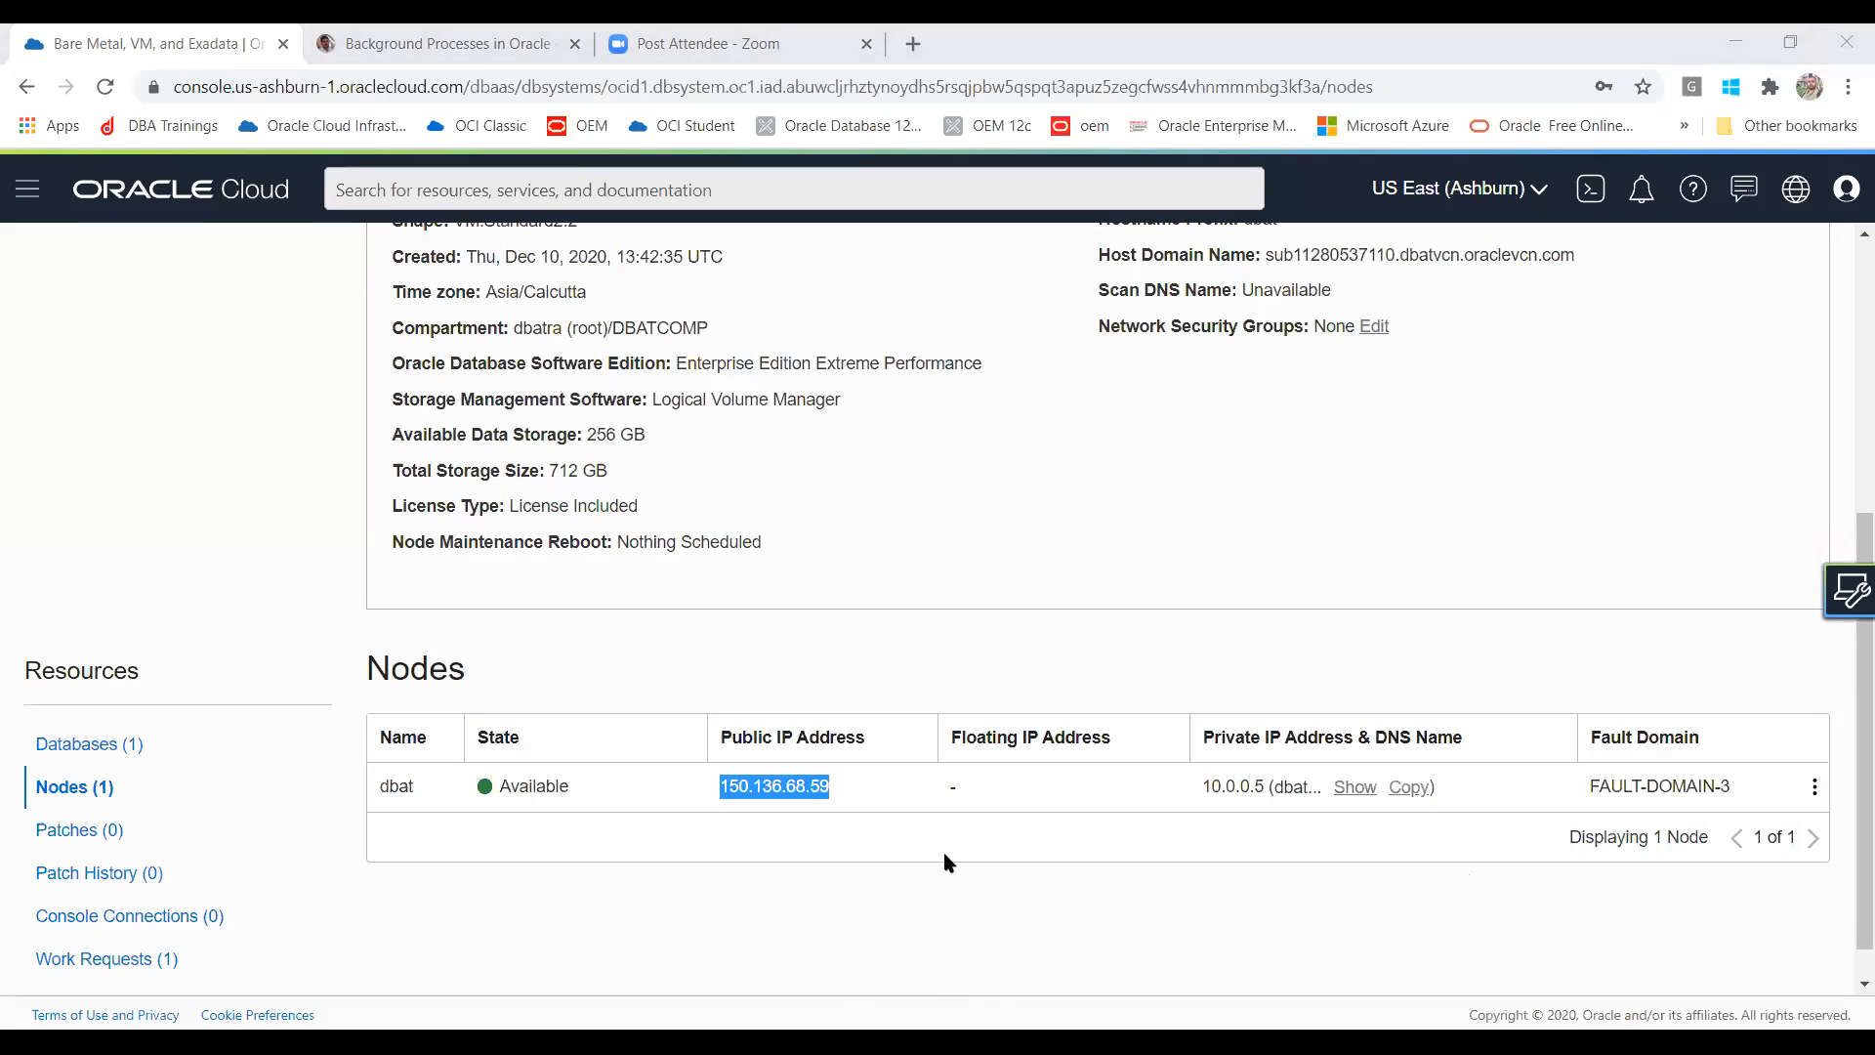
pyautogui.hotkey('alt', 'Tab')
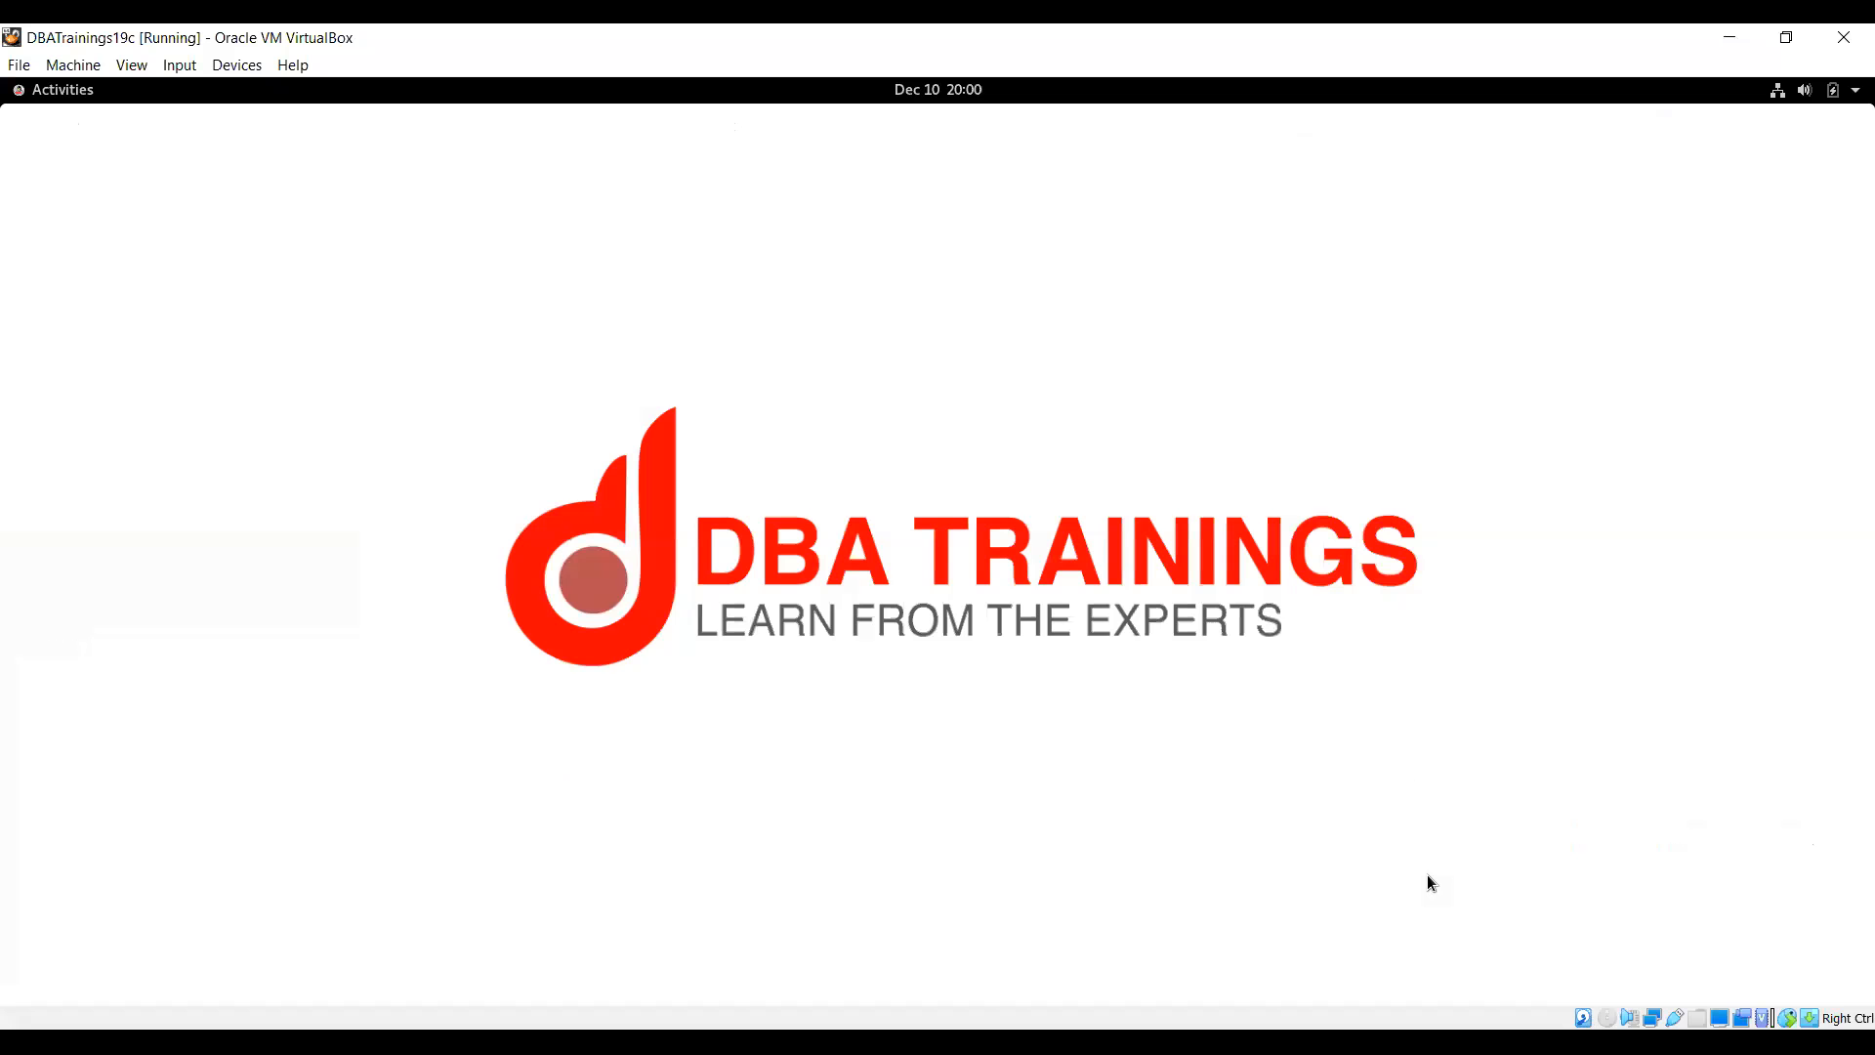